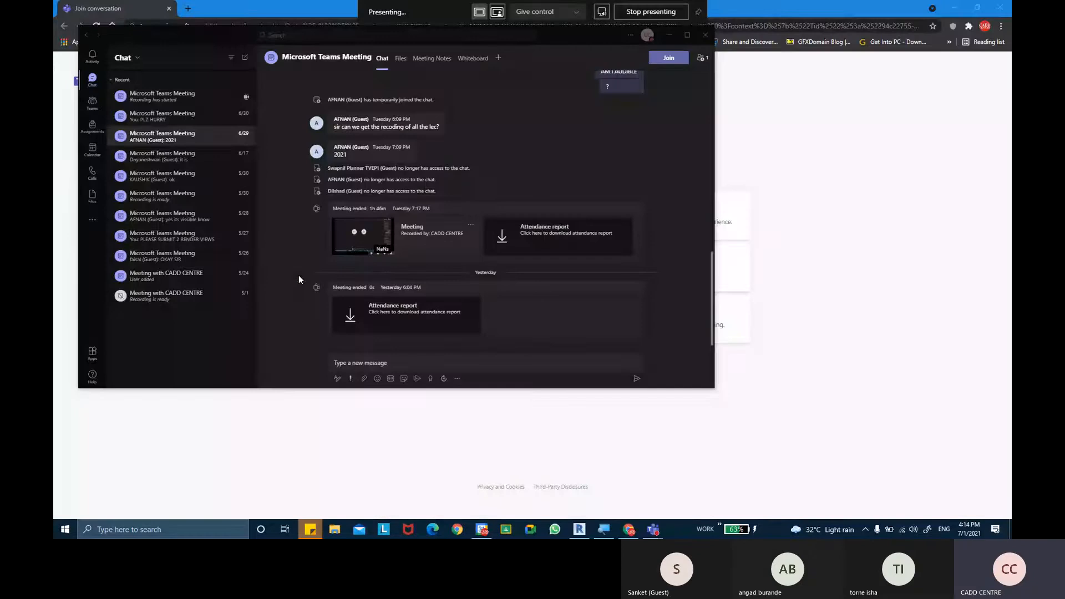
Clear the meeting and browser windows off the screen and switch to Revit
{"action": "left_click", "coordinate": [669, 34]}
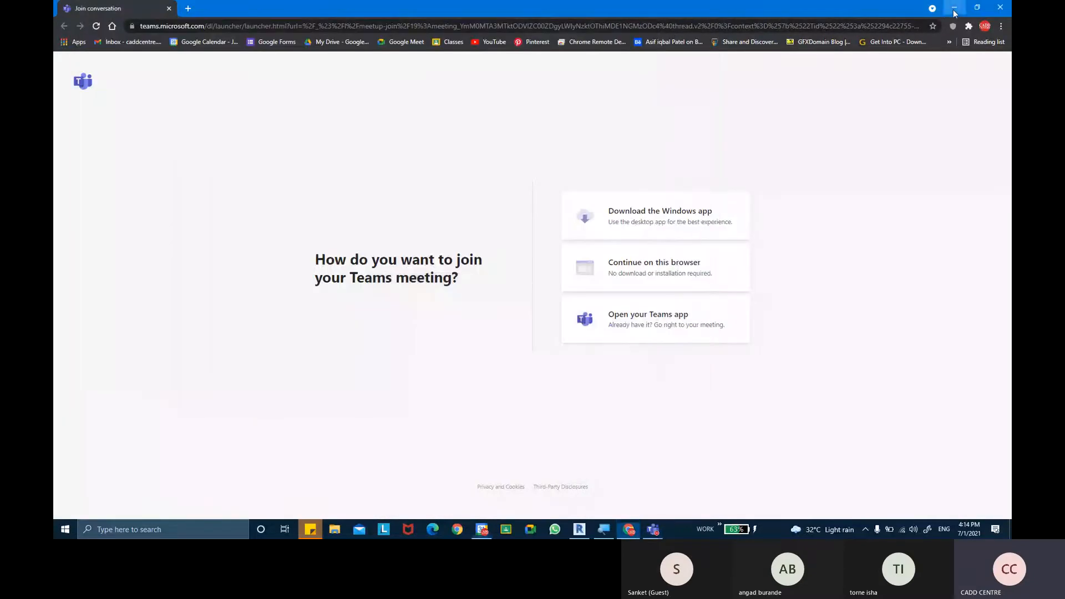
{"action": "left_click", "coordinate": [955, 12]}
{"action": "left_click", "coordinate": [954, 13]}
{"action": "right_click", "coordinate": [320, 174]}
{"action": "left_click", "coordinate": [336, 203]}
{"action": "left_click", "coordinate": [579, 529]}
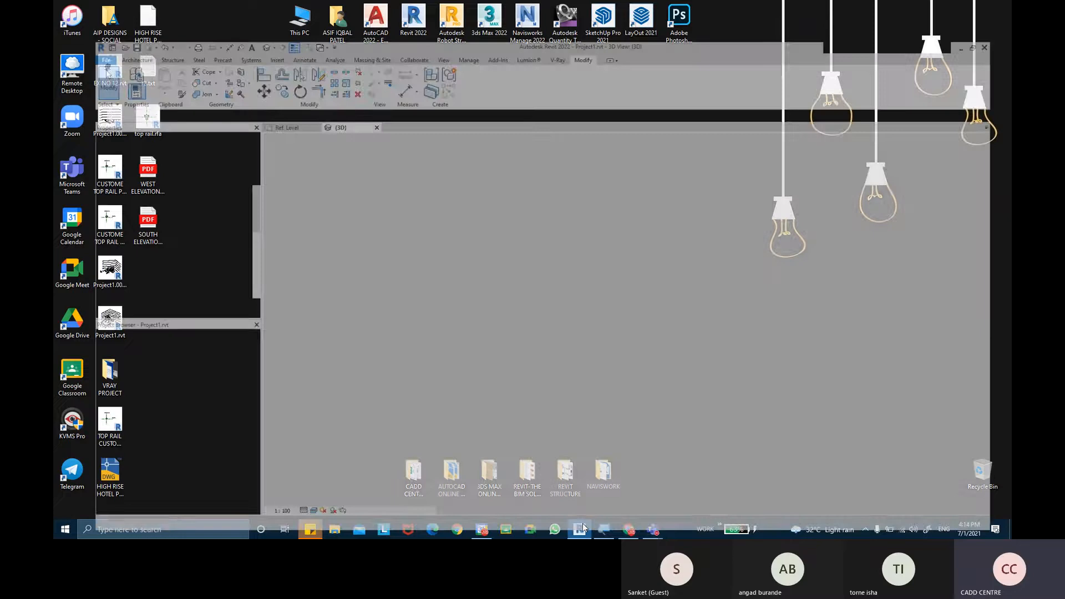
Examine the staircases and railings in the 3D view from different angles
{"action": "scroll", "coordinate": [659, 289], "scroll_direction": "down", "scroll_amount": 3}
{"action": "scroll", "coordinate": [659, 289], "scroll_direction": "down", "scroll_amount": 3}
{"action": "middle_click_drag", "start_coordinate": [633, 333], "coordinate": [645, 306]}
{"action": "scroll", "coordinate": [763, 327], "scroll_direction": "up", "scroll_amount": 1}
{"action": "middle_click_drag", "start_coordinate": [768, 328], "coordinate": [647, 309]}
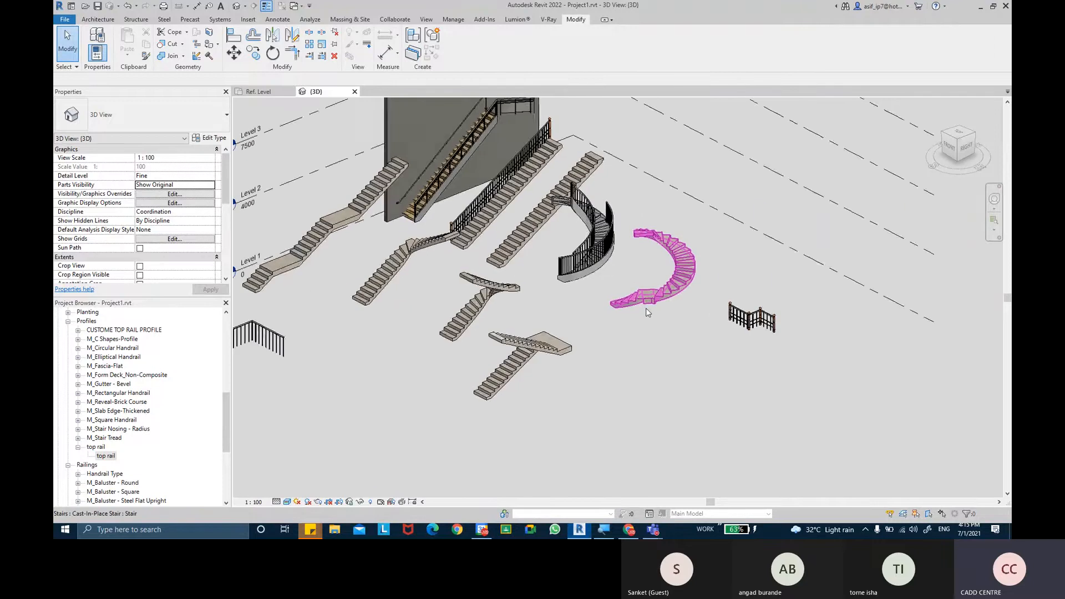
{"action": "middle_click_drag", "start_coordinate": [464, 193], "coordinate": [422, 222], "text": "shift"}
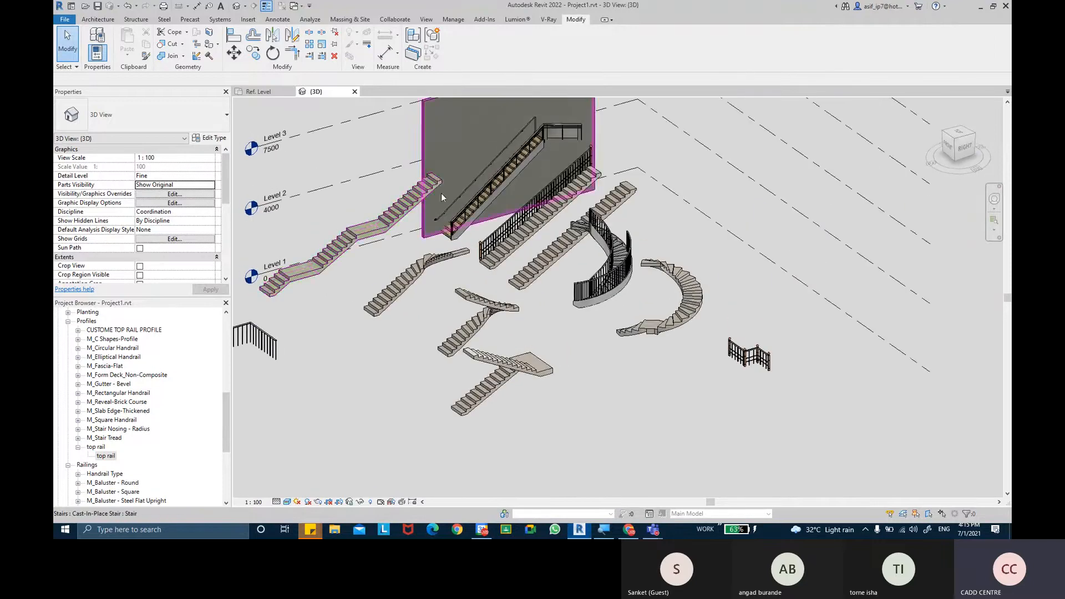
{"action": "middle_click_drag", "start_coordinate": [496, 278], "coordinate": [515, 285]}
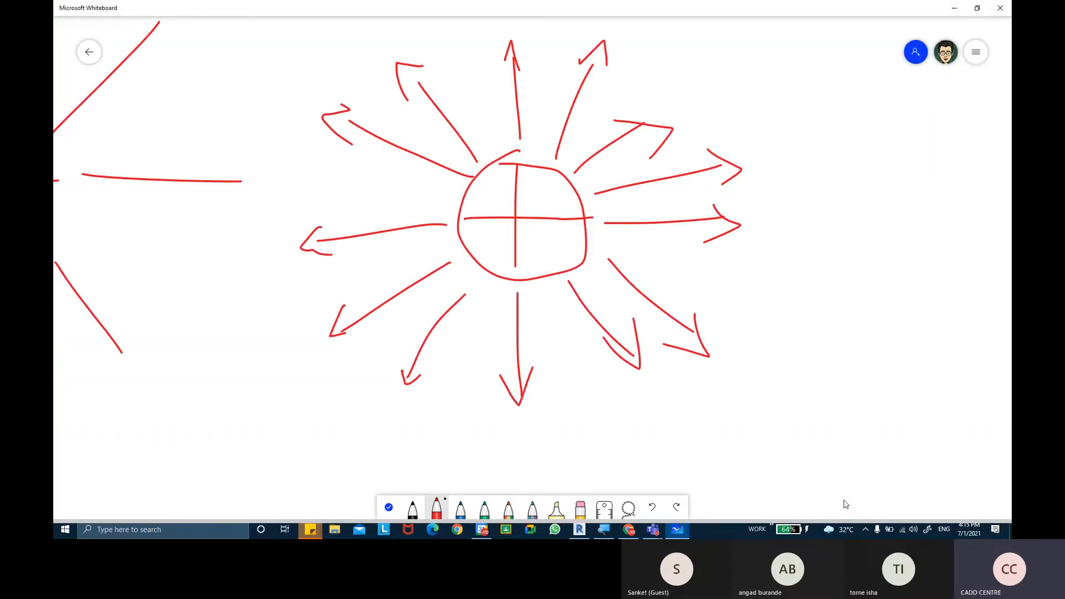
Open the whiteboard with the railing sketch and review its posts, top rail, bottom rails and balusters
{"action": "left_click", "coordinate": [87, 45]}
{"action": "left_click", "coordinate": [546, 317]}
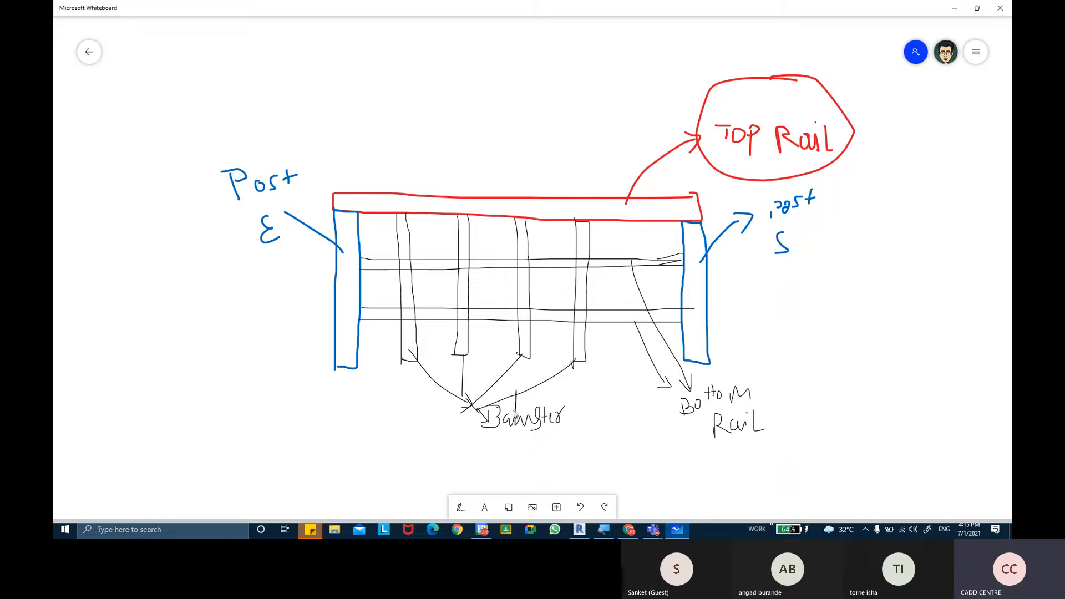
{"action": "key", "text": "ctrl"}
{"action": "key", "text": "ctrl"}
{"action": "key", "text": "ctrl"}
Switch to Revit and inspect how the stair railing's balusters meet the treads and bottom rails
{"action": "left_click", "coordinate": [578, 529]}
{"action": "scroll", "coordinate": [395, 350], "scroll_direction": "up", "scroll_amount": 10}
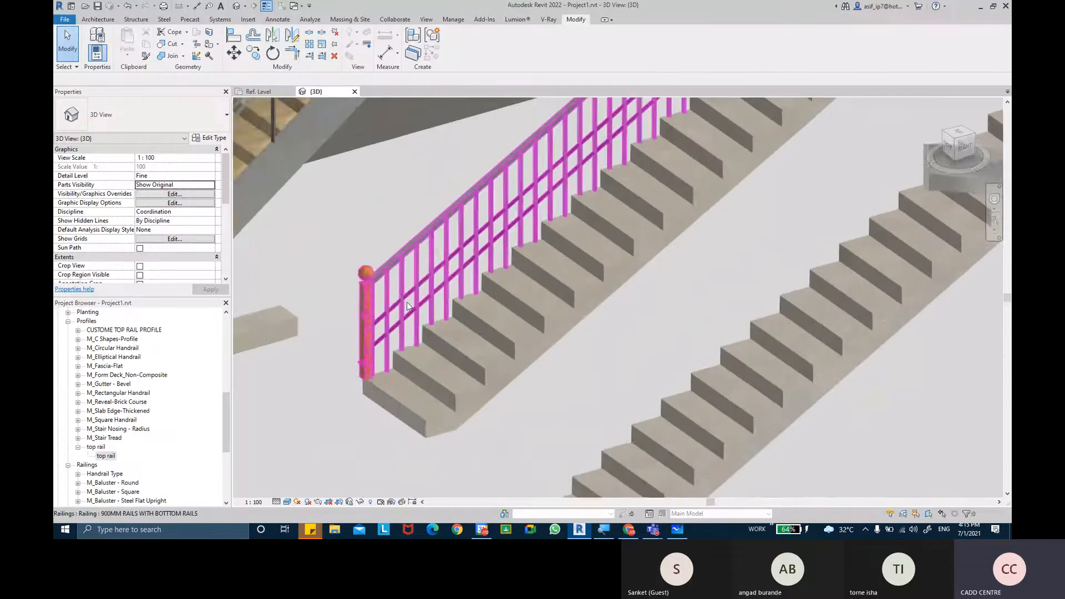
{"action": "scroll", "coordinate": [397, 341], "scroll_direction": "up", "scroll_amount": 2}
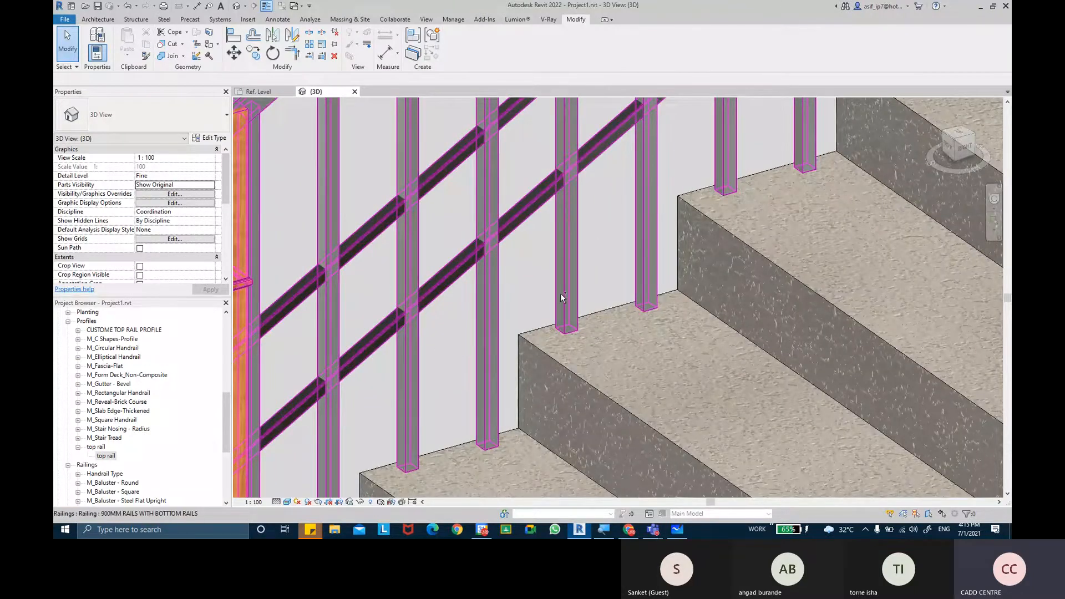
{"action": "middle_click_drag", "start_coordinate": [645, 263], "coordinate": [536, 380]}
{"action": "scroll", "coordinate": [656, 269], "scroll_direction": "up", "scroll_amount": 2}
{"action": "middle_click_drag", "start_coordinate": [660, 270], "coordinate": [638, 300]}
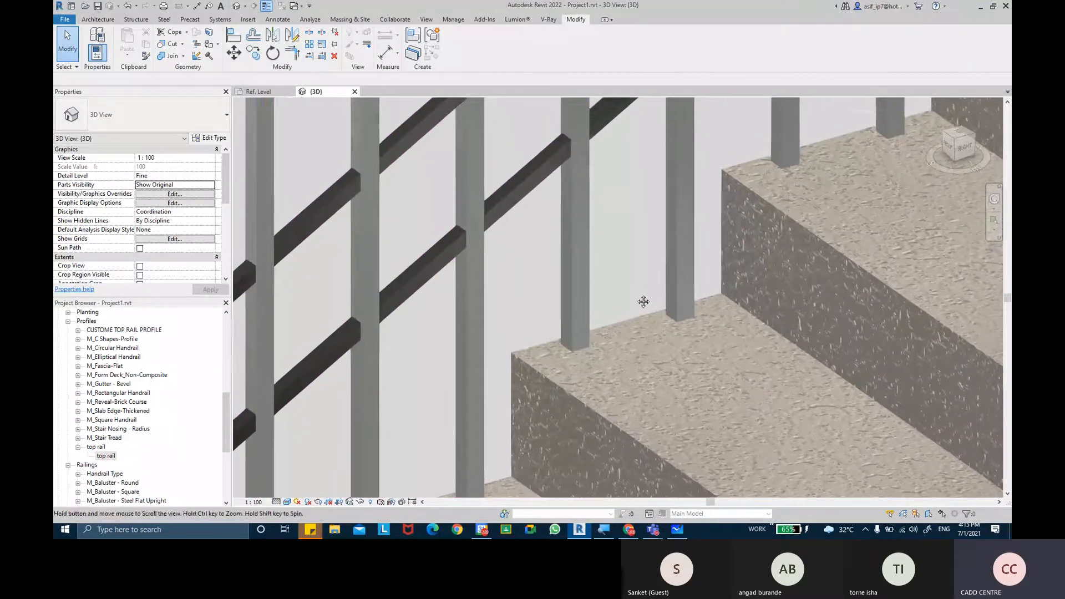
{"action": "scroll", "coordinate": [588, 344], "scroll_direction": "up", "scroll_amount": 3}
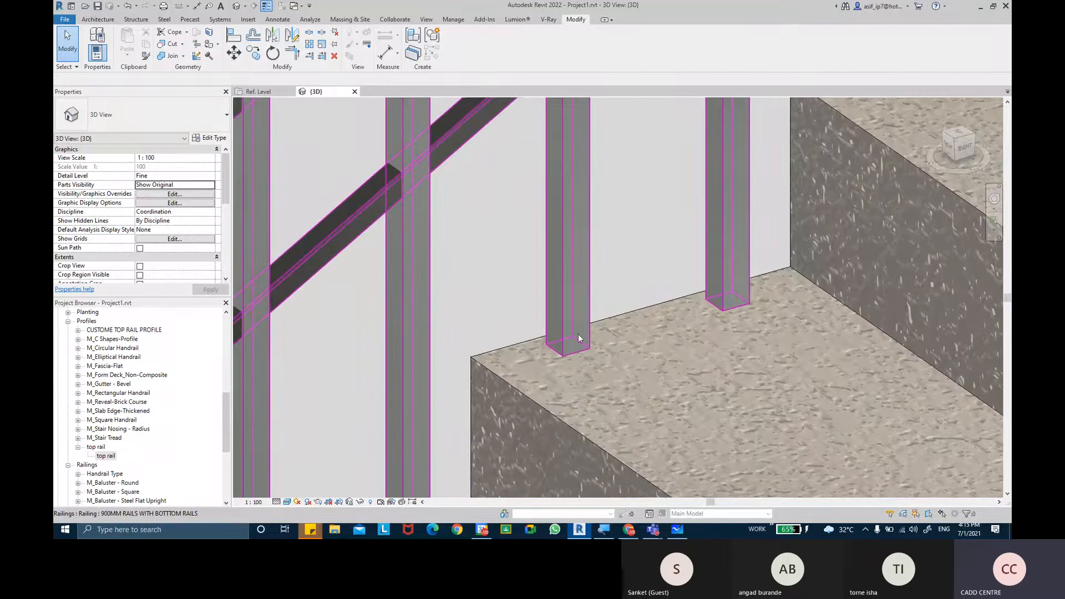
{"action": "scroll", "coordinate": [582, 350], "scroll_direction": "up", "scroll_amount": 3}
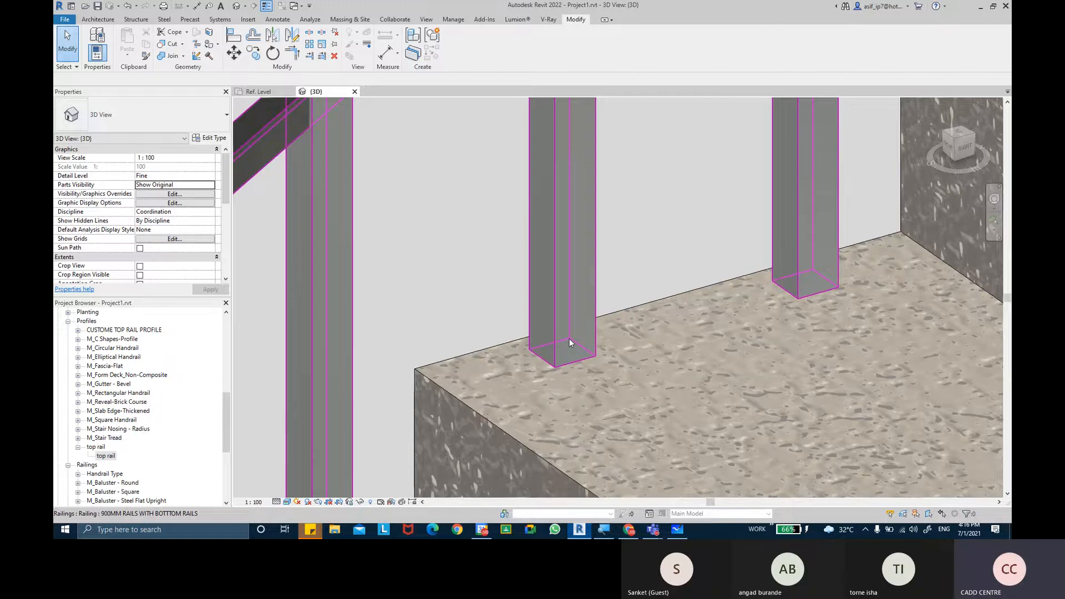
{"action": "scroll", "coordinate": [575, 316], "scroll_direction": "down", "scroll_amount": 5}
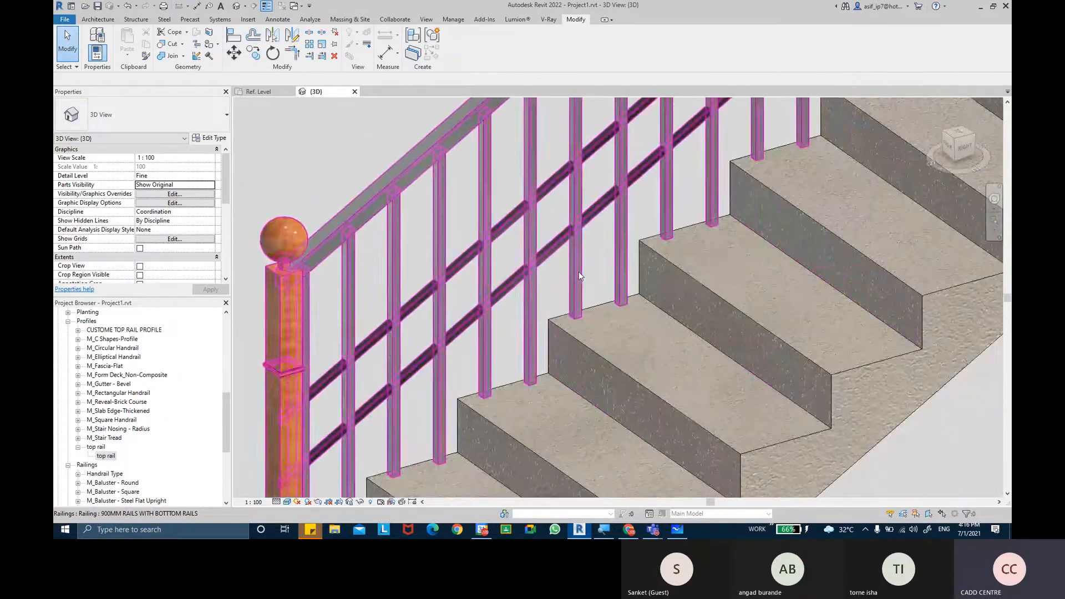
Open the baluster placement settings of the stair railing type 900MM RAILS WITH BOTTTOM RAILS
{"action": "left_click", "coordinate": [579, 276]}
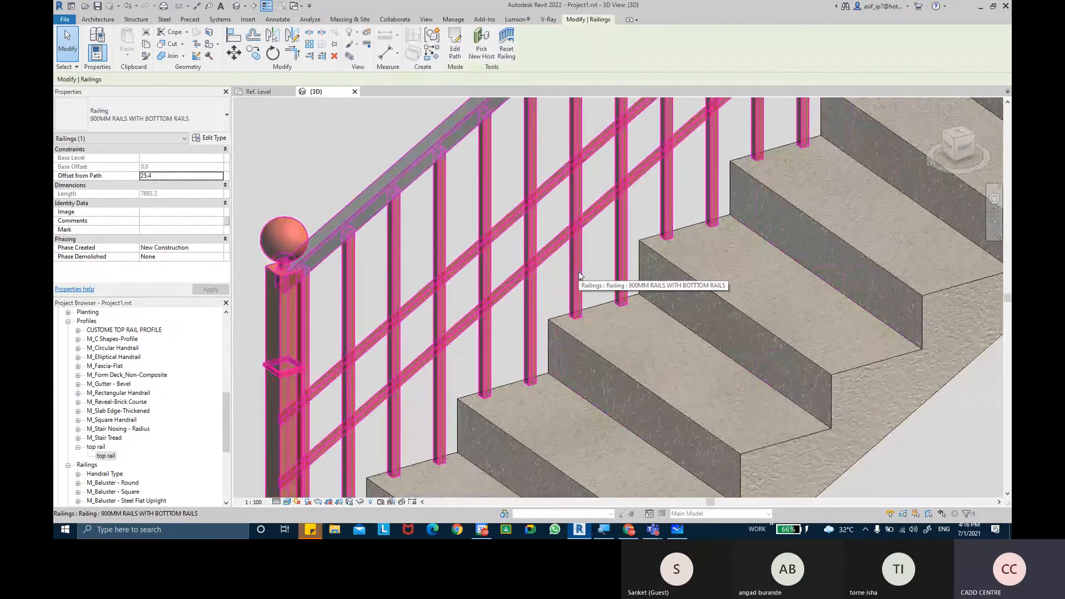
{"action": "left_click", "coordinate": [214, 139]}
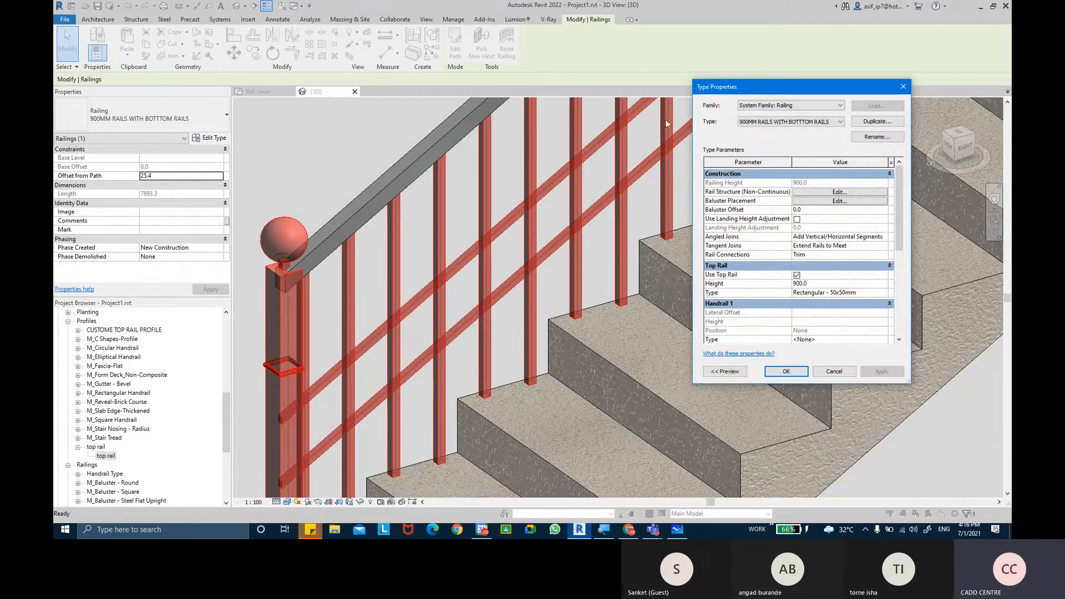
{"action": "left_click", "coordinate": [733, 91]}
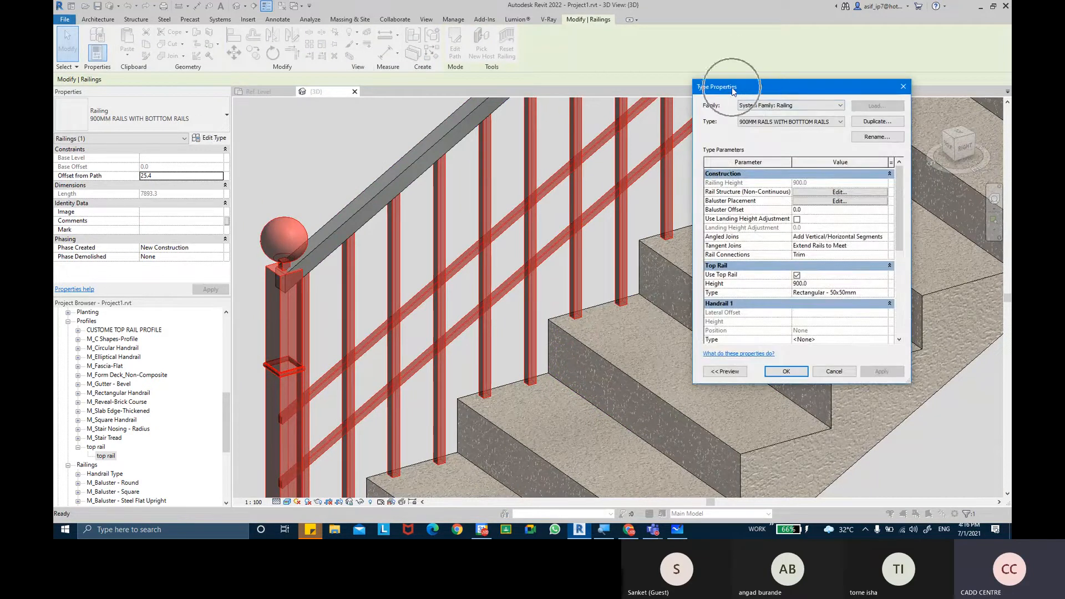
{"action": "left_click_drag", "start_coordinate": [733, 90], "coordinate": [676, 112]}
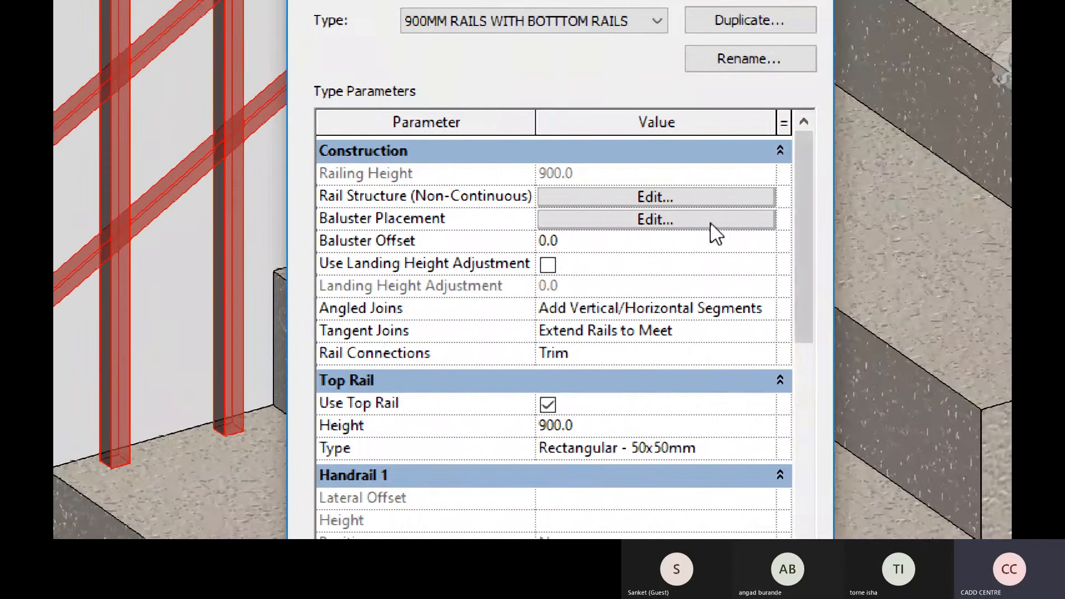
{"action": "left_click", "coordinate": [711, 223]}
{"action": "left_click", "coordinate": [711, 225]}
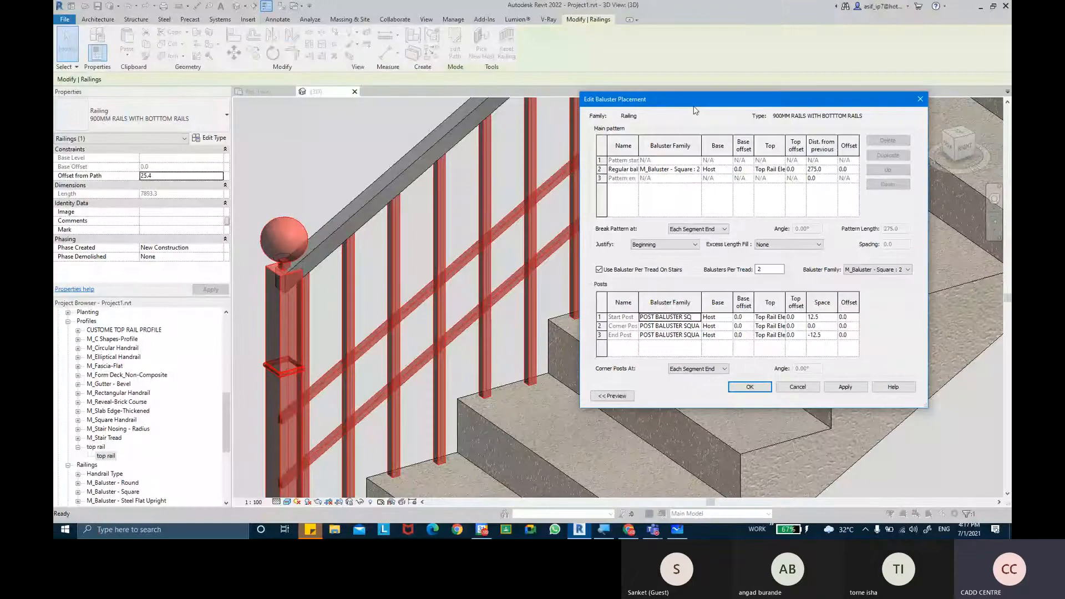
Show the railing preview beside the baluster placement settings and reposition the dialog
{"action": "left_click_drag", "start_coordinate": [674, 169], "coordinate": [633, 147]}
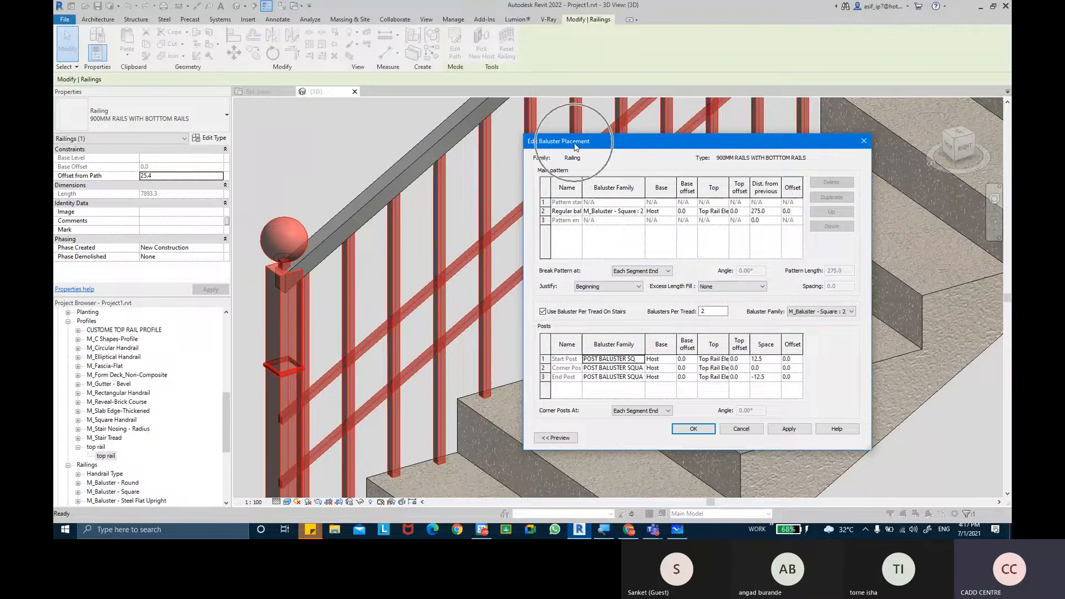
{"action": "left_click", "coordinate": [555, 438]}
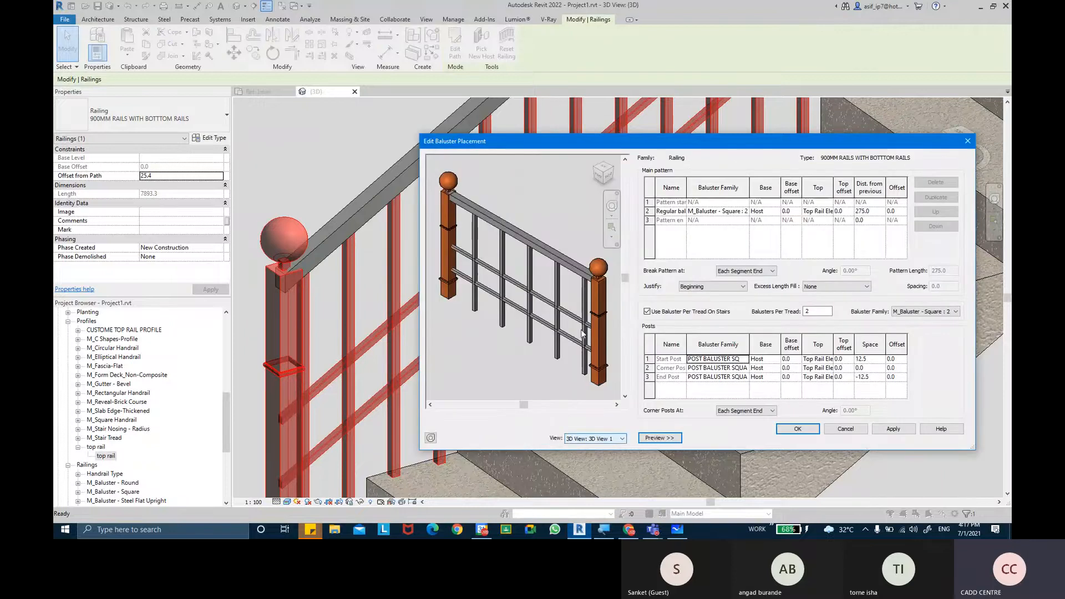
{"action": "left_click_drag", "start_coordinate": [681, 146], "coordinate": [642, 107]}
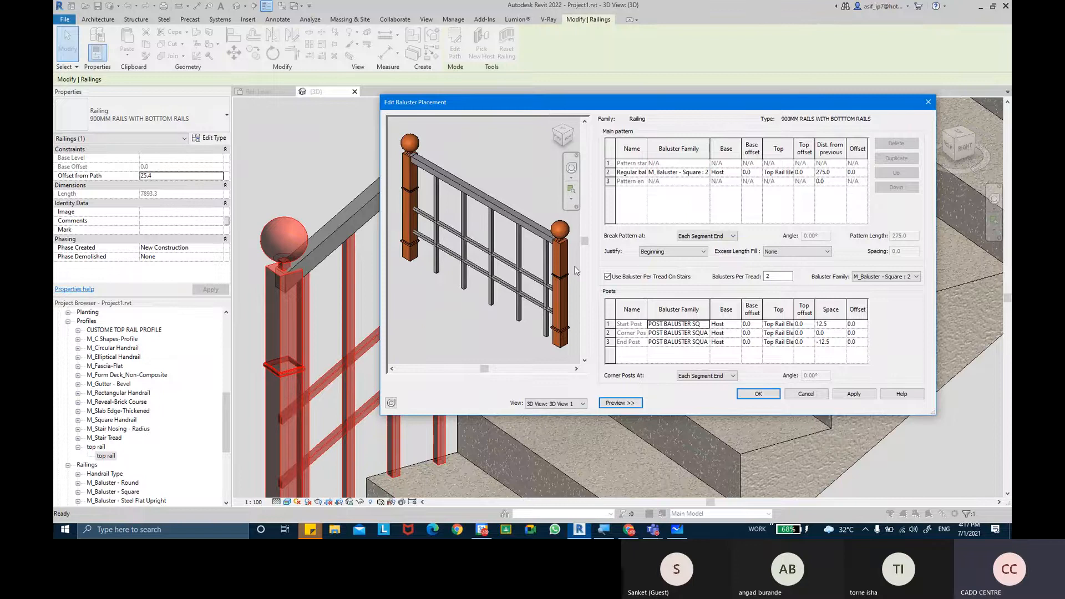
{"action": "left_click_drag", "start_coordinate": [644, 102], "coordinate": [610, 93]}
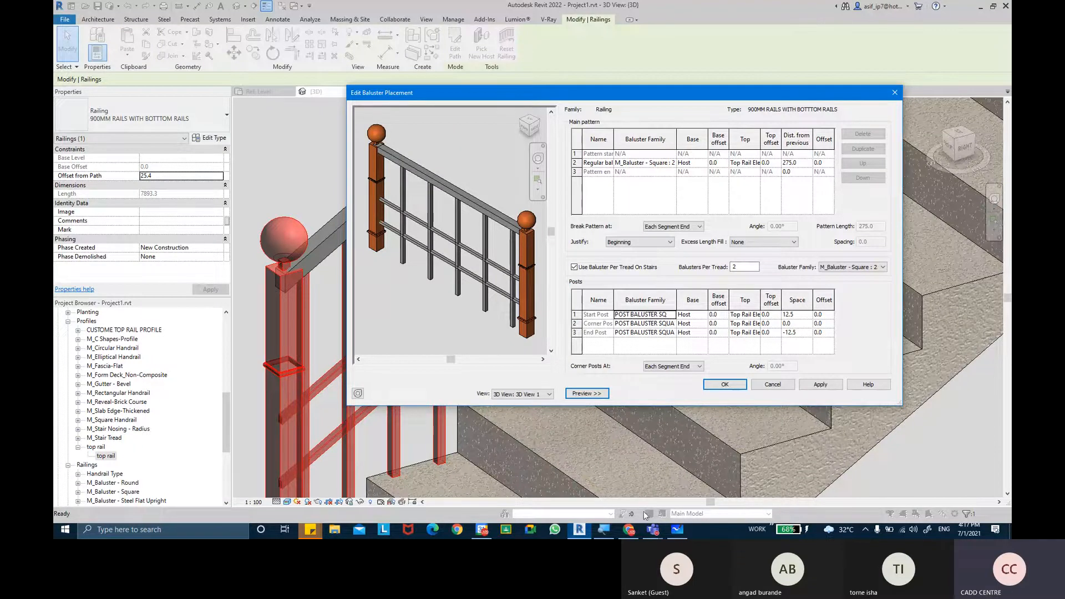
Switch to the whiteboard to review the start and end posts in the sketch, and return to Revit
{"action": "left_click", "coordinate": [677, 529]}
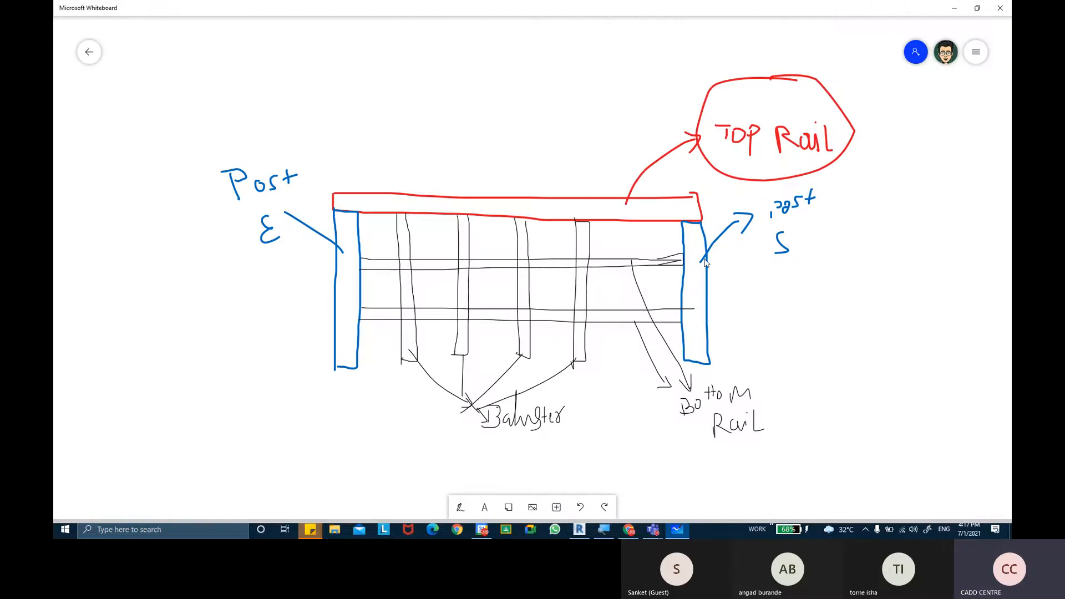
{"action": "left_click", "coordinate": [351, 251]}
{"action": "left_click", "coordinate": [579, 530]}
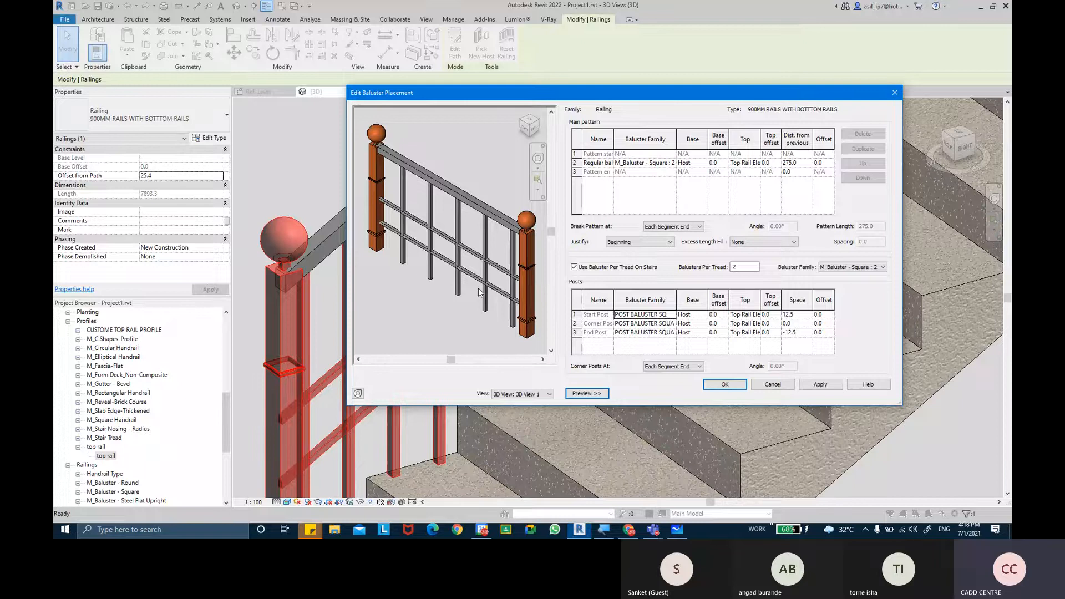
Check the available baluster families for the start, corner and end posts
{"action": "left_click", "coordinate": [671, 315]}
{"action": "left_click", "coordinate": [672, 318]}
{"action": "left_click", "coordinate": [671, 326]}
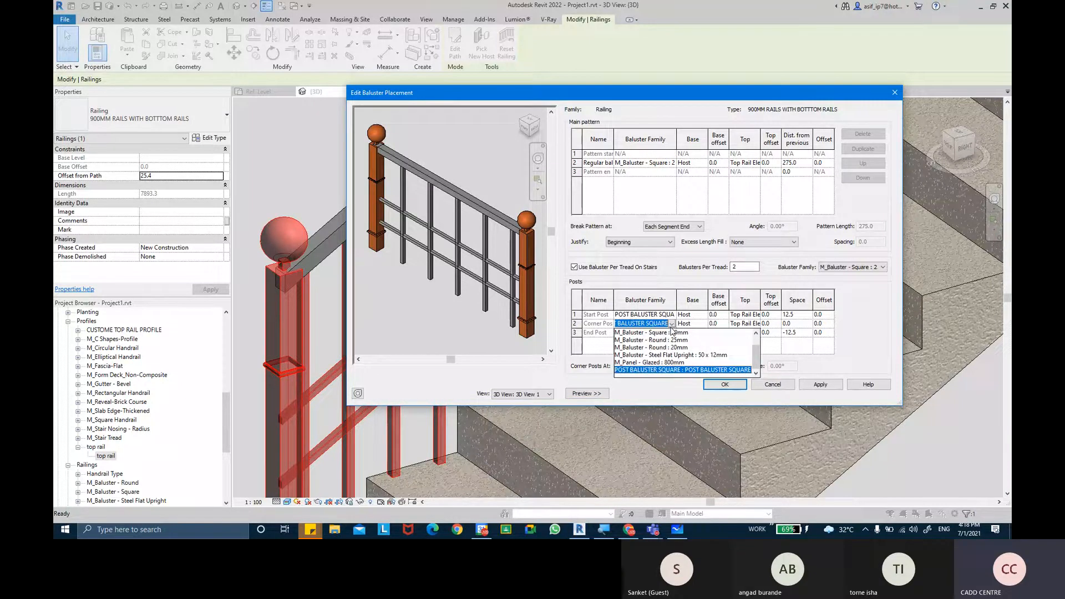
{"action": "left_click", "coordinate": [671, 326]}
{"action": "left_click", "coordinate": [672, 335]}
{"action": "left_click", "coordinate": [672, 336]}
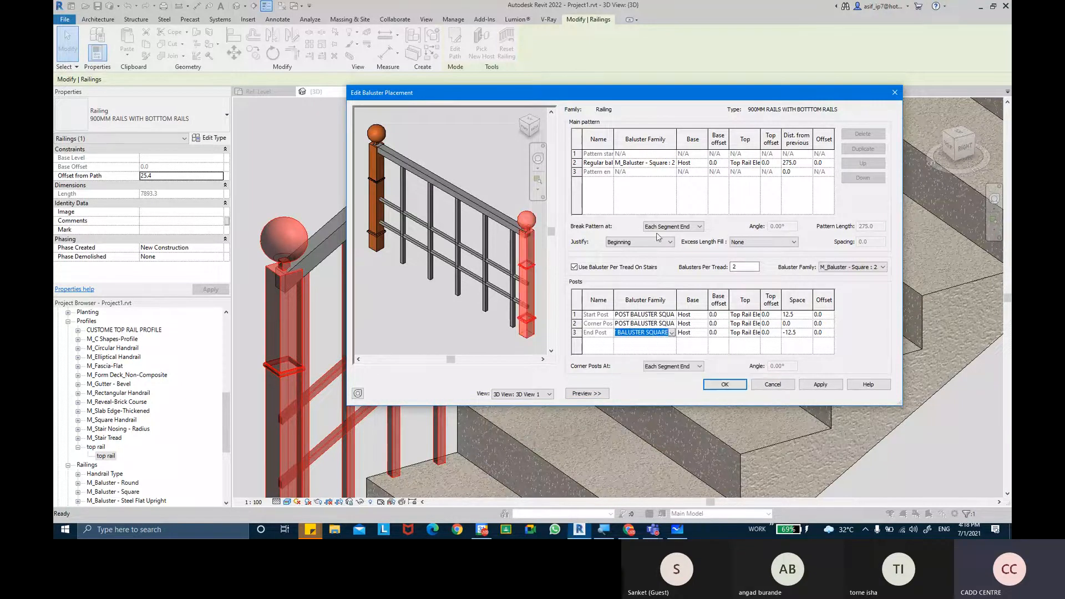
Highlight the regular balusters in the preview and widen the main pattern's Baluster Family column to read the full name
{"action": "left_click", "coordinate": [579, 162]}
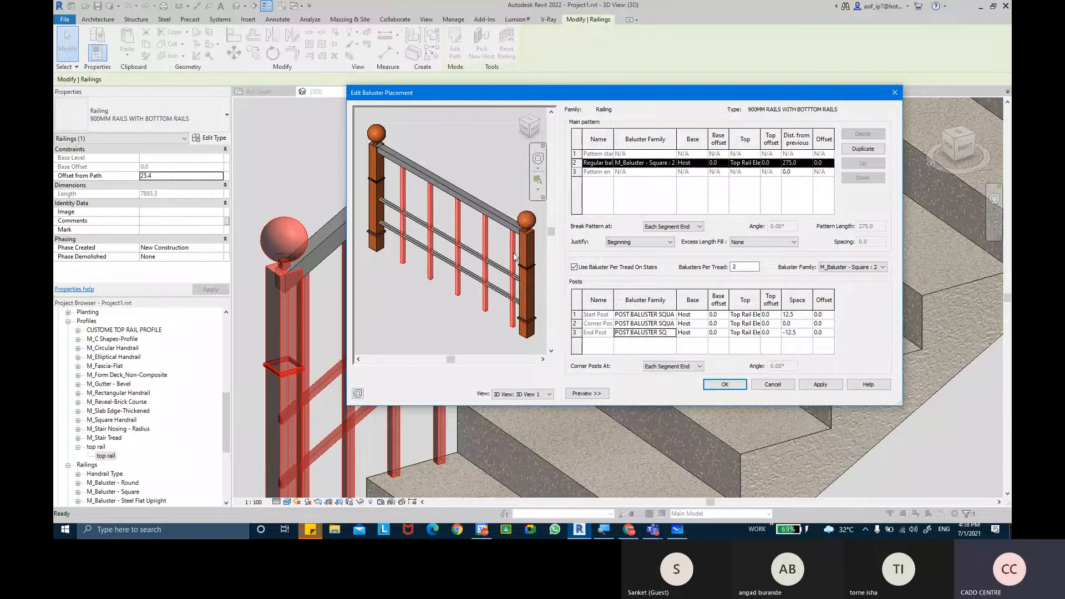
{"action": "scroll", "coordinate": [514, 252], "scroll_direction": "up", "scroll_amount": 5}
{"action": "left_click", "coordinate": [578, 164]}
{"action": "key", "text": "ctrl"}
{"action": "middle_click_drag", "start_coordinate": [484, 247], "coordinate": [475, 214]}
{"action": "key", "text": "ctrl"}
{"action": "key", "text": "ctrl"}
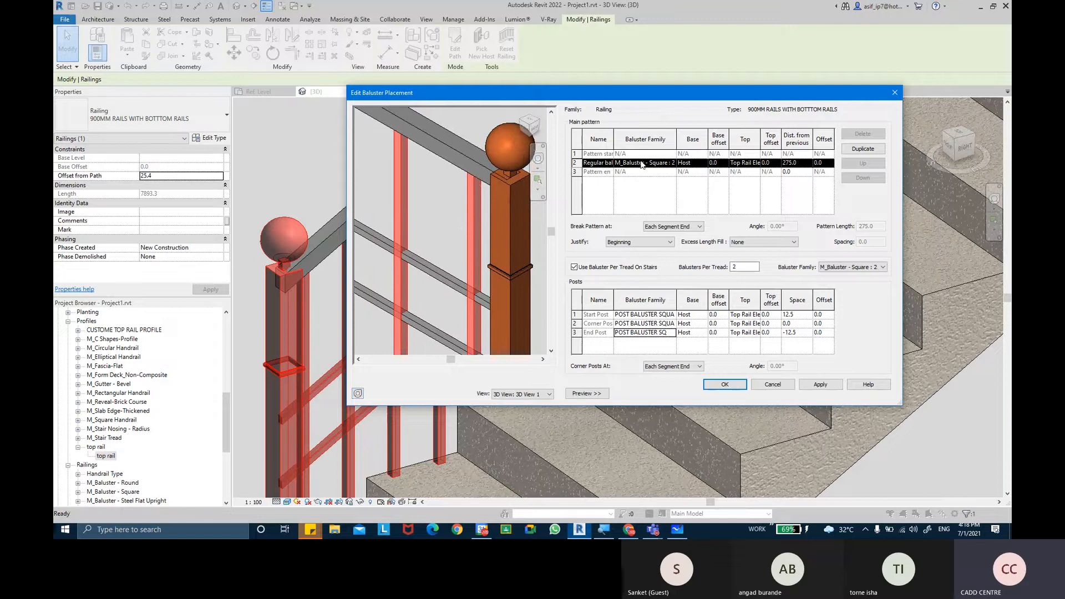
{"action": "left_click_drag", "start_coordinate": [677, 138], "coordinate": [707, 138]}
{"action": "key", "text": "ctrl"}
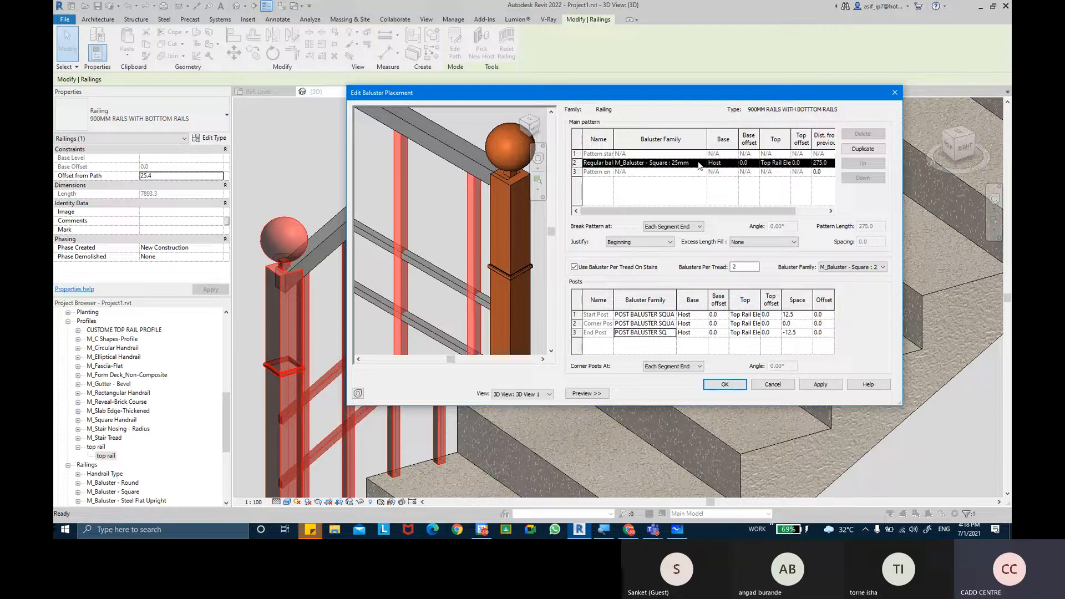
Set the main pattern's regular baluster family to M_Baluster - Square : 20mm and apply it to the preview
{"action": "left_click", "coordinate": [702, 165]}
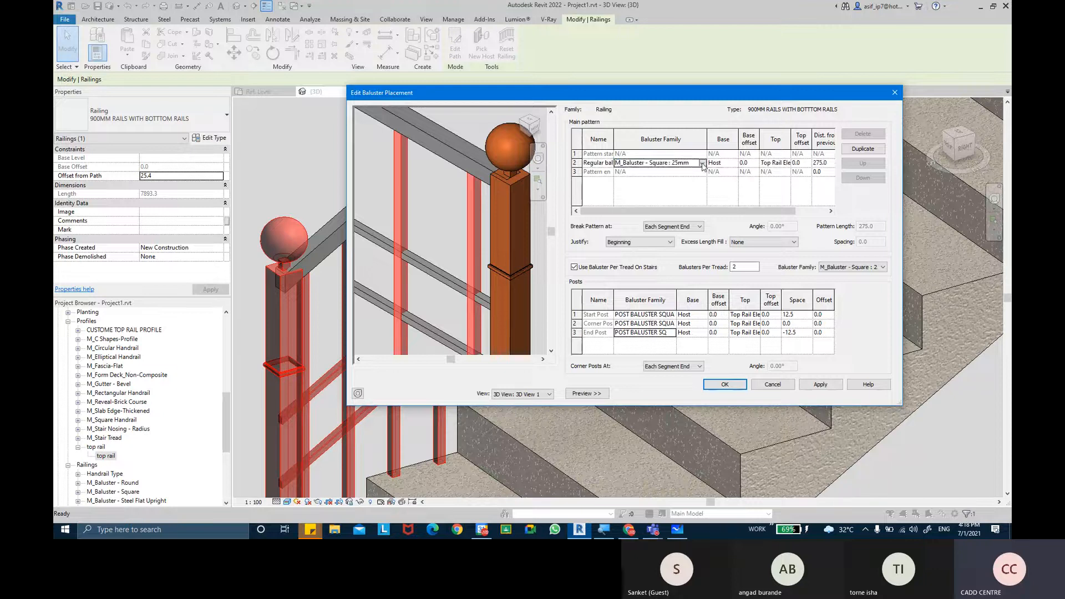
{"action": "left_click", "coordinate": [702, 163]}
{"action": "scroll", "coordinate": [644, 197], "scroll_direction": "down", "scroll_amount": 2}
{"action": "scroll", "coordinate": [650, 196], "scroll_direction": "up", "scroll_amount": 2}
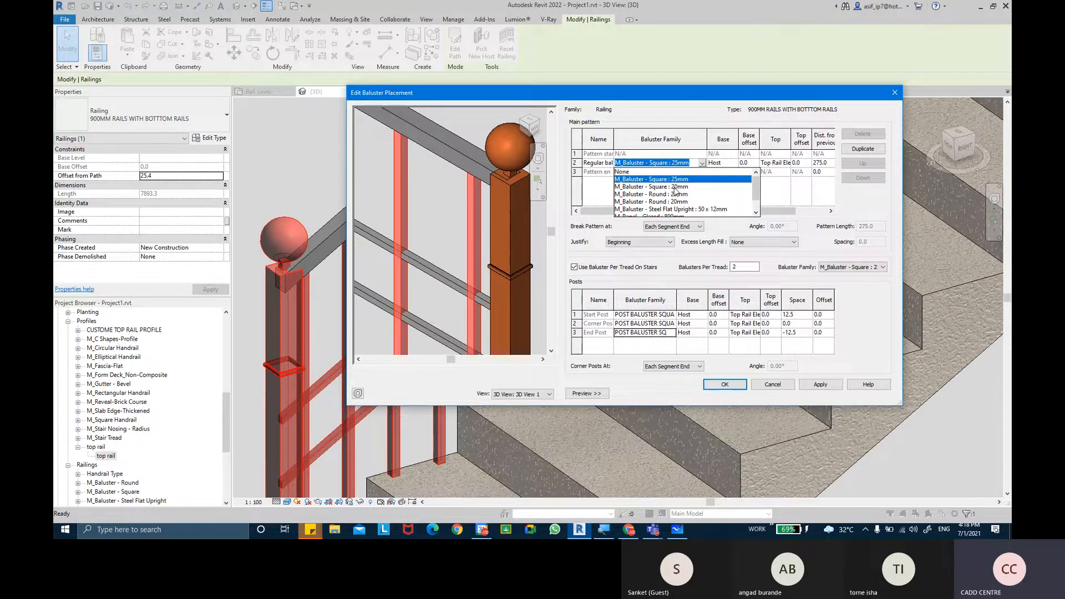
{"action": "left_click", "coordinate": [675, 187]}
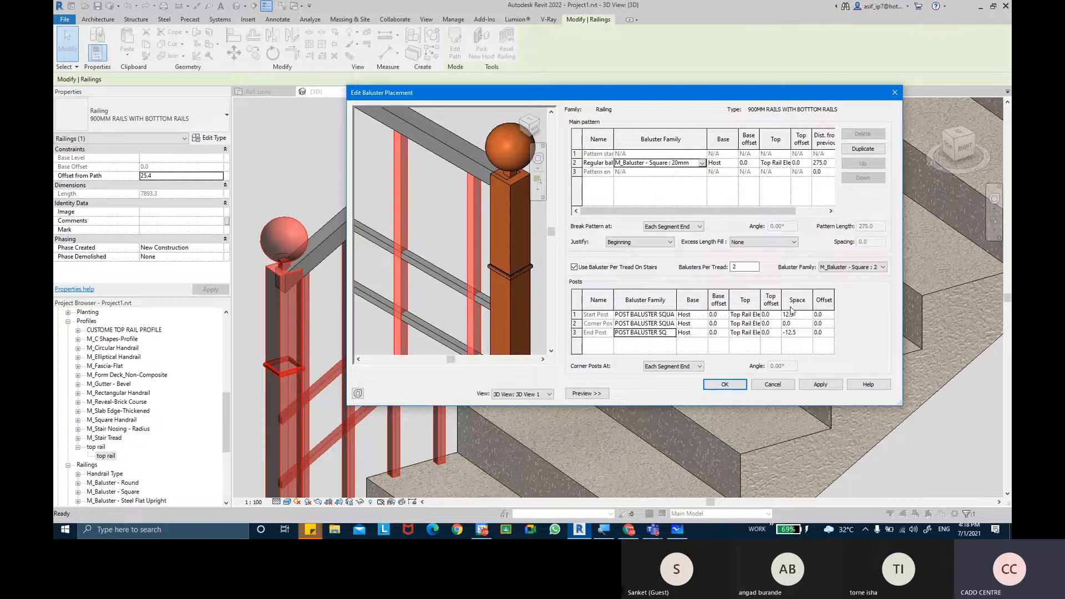
{"action": "left_click", "coordinate": [820, 385]}
{"action": "scroll", "coordinate": [496, 269], "scroll_direction": "up", "scroll_amount": 3}
{"action": "scroll", "coordinate": [495, 269], "scroll_direction": "up", "scroll_amount": 4}
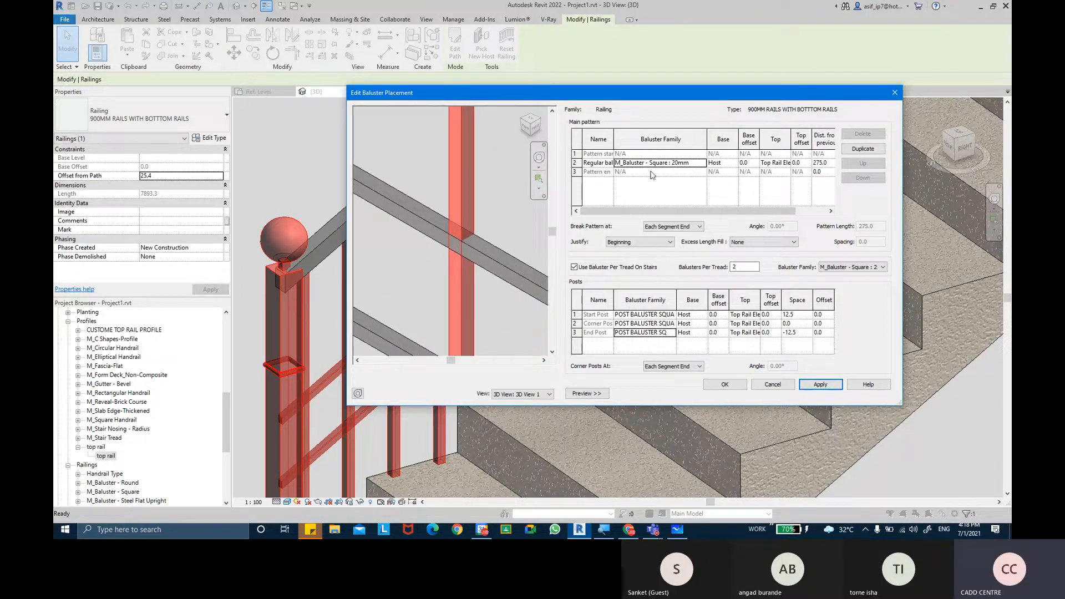
Set the main pattern's regular baluster family to M_Baluster - Round : 25mm and apply it to the preview
{"action": "left_click", "coordinate": [701, 163]}
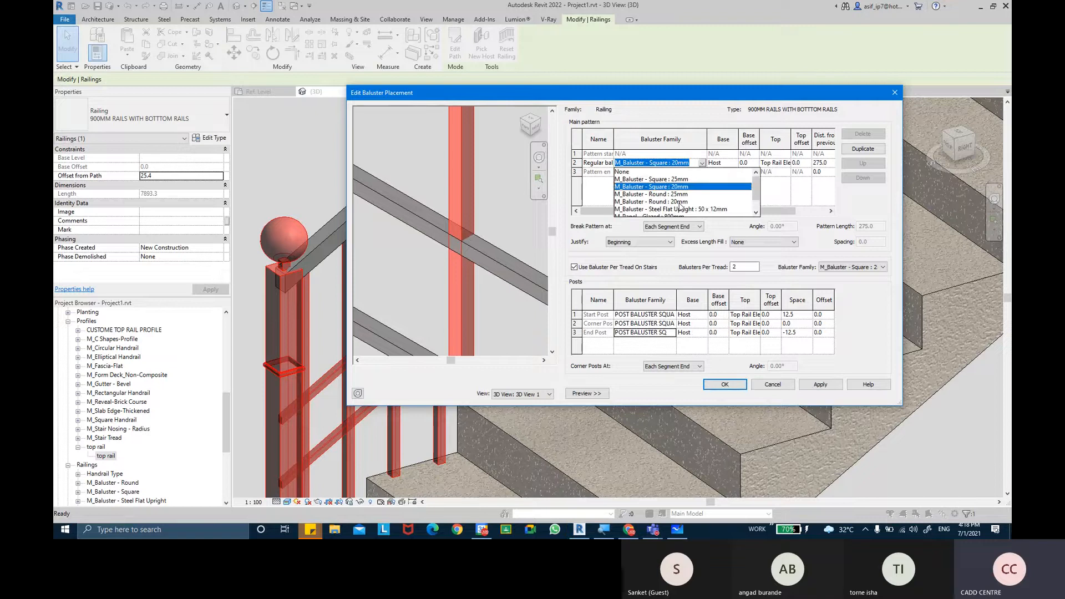
{"action": "left_click", "coordinate": [657, 194]}
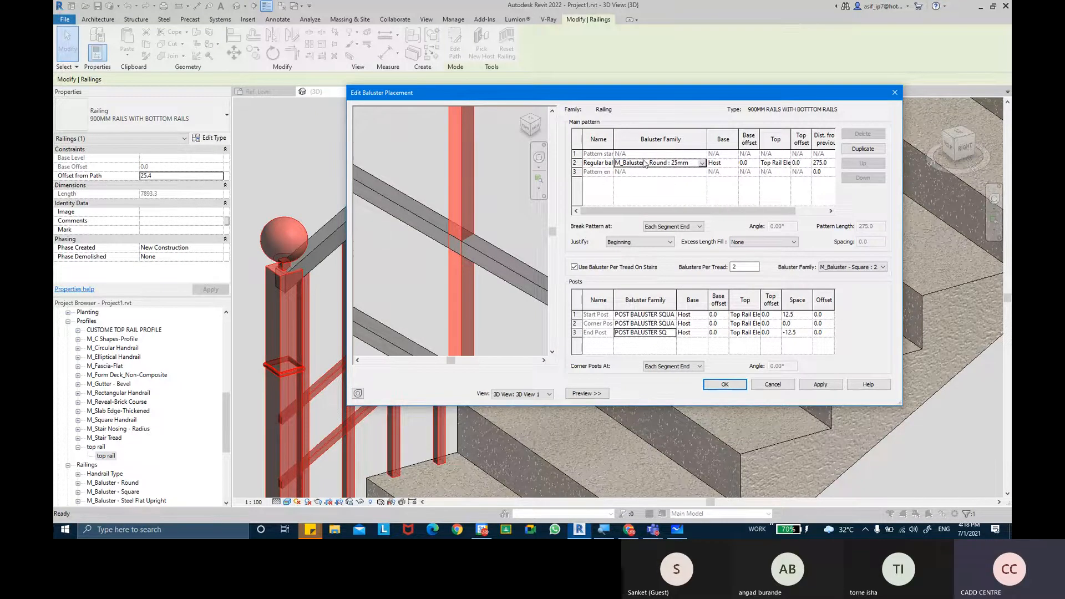
{"action": "left_click", "coordinate": [821, 385]}
{"action": "scroll", "coordinate": [455, 260], "scroll_direction": "up", "scroll_amount": 8}
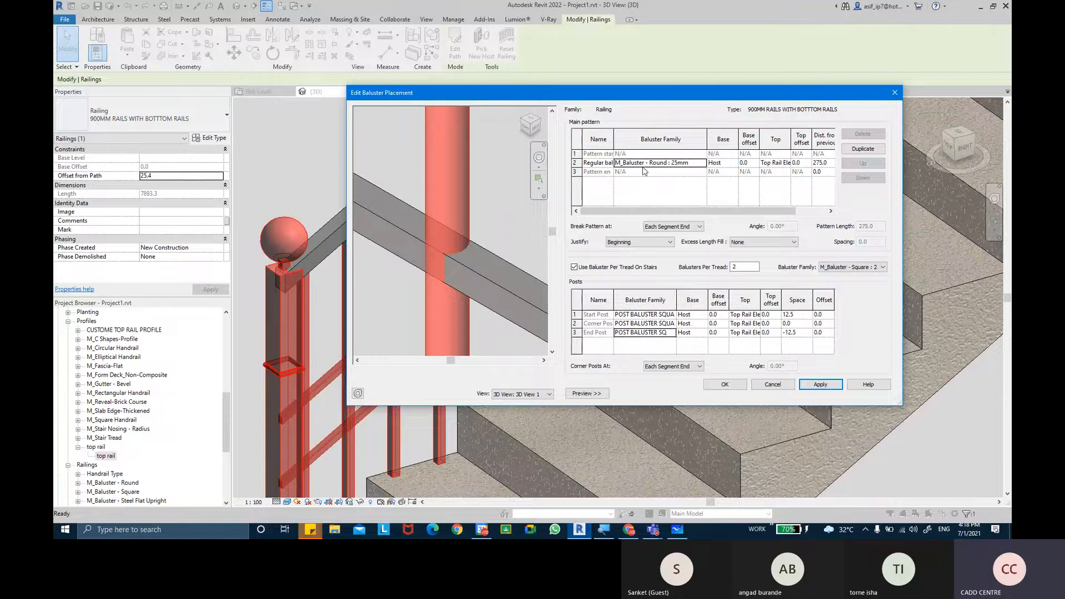
Set the main pattern's regular baluster family to M_Baluster - Steel Flat Upright : 50 x 12mm and apply it to the preview
{"action": "left_click", "coordinate": [701, 162]}
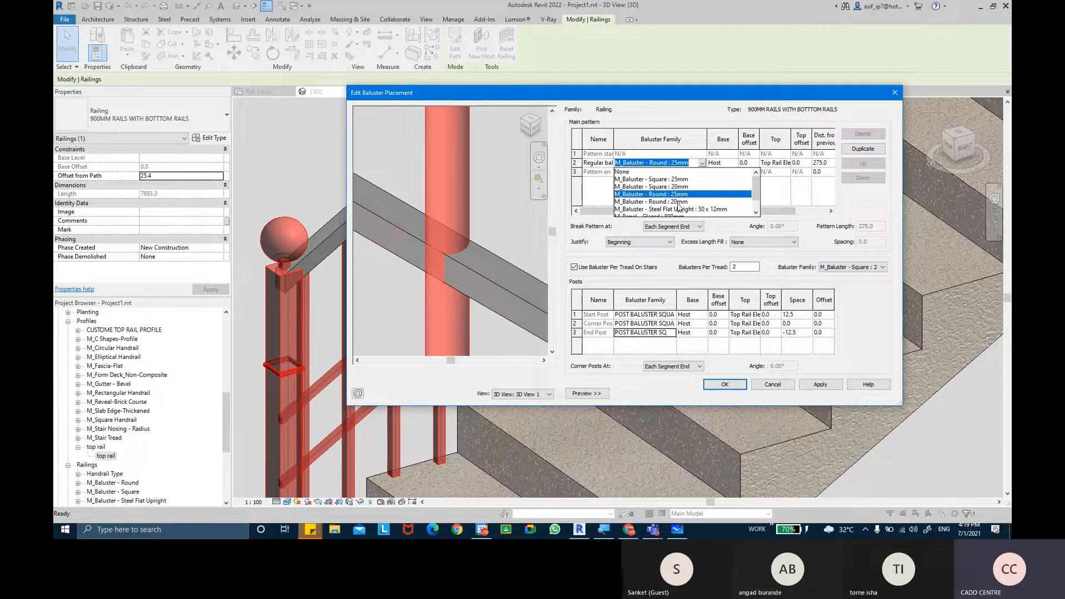
{"action": "scroll", "coordinate": [678, 208], "scroll_direction": "down", "scroll_amount": 1}
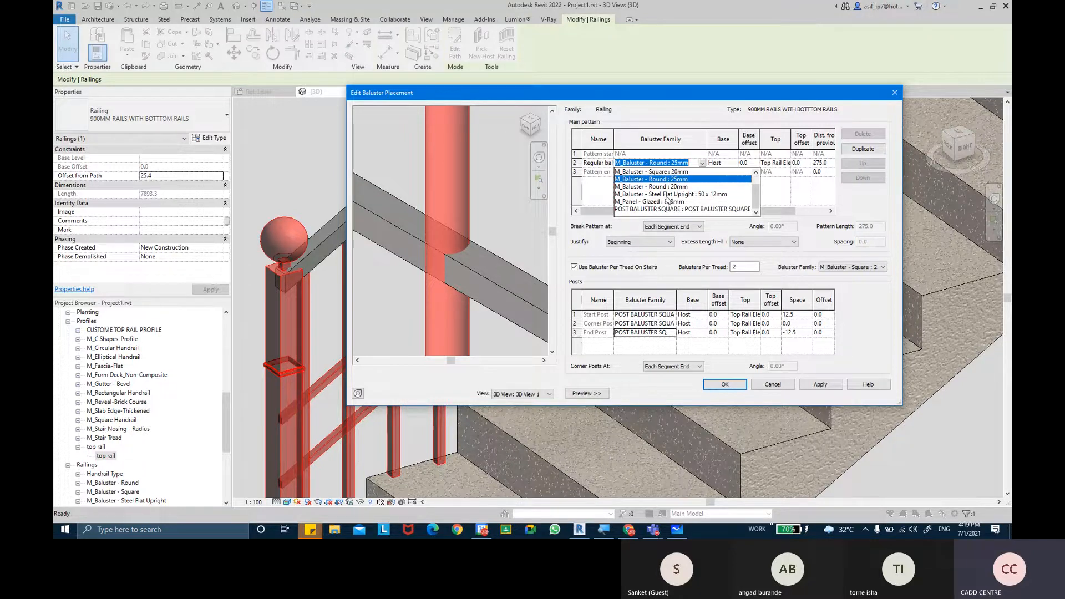
{"action": "key", "text": "Escape"}
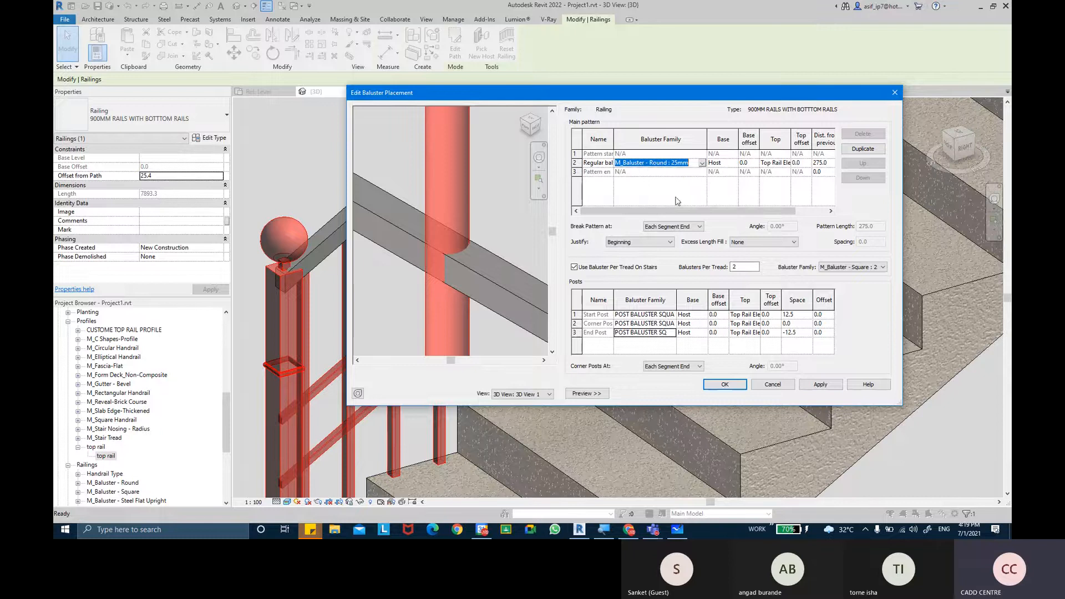
{"action": "left_click", "coordinate": [820, 384]}
{"action": "scroll", "coordinate": [489, 270], "scroll_direction": "up", "scroll_amount": 3}
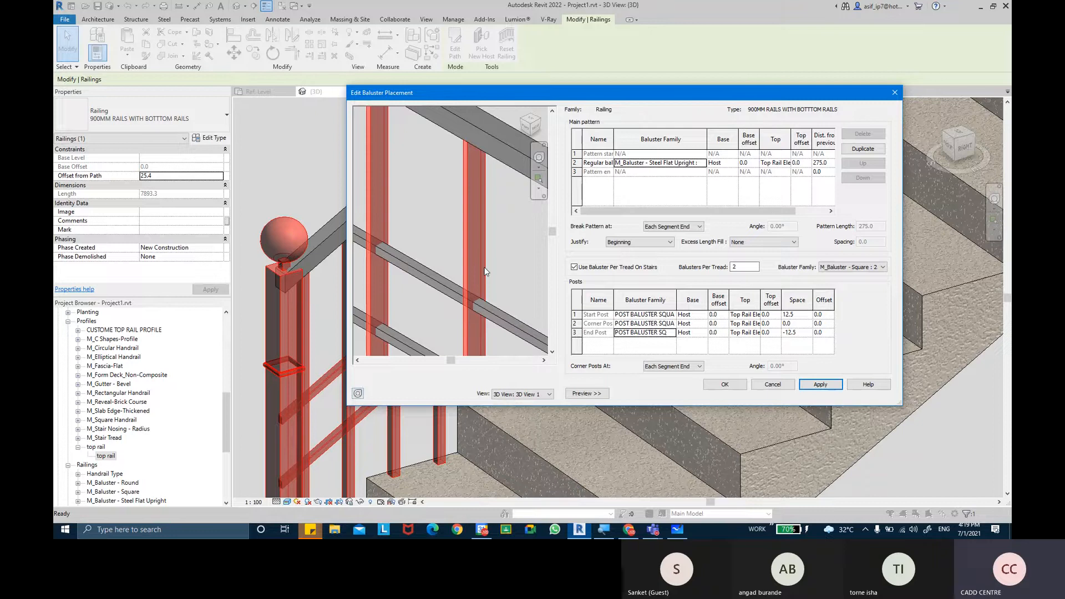
Set the main pattern's regular baluster family to M_Panel - Glazed : 800mm, apply it and inspect the panels in the preview
{"action": "left_click", "coordinate": [702, 163]}
{"action": "left_click", "coordinate": [702, 163]}
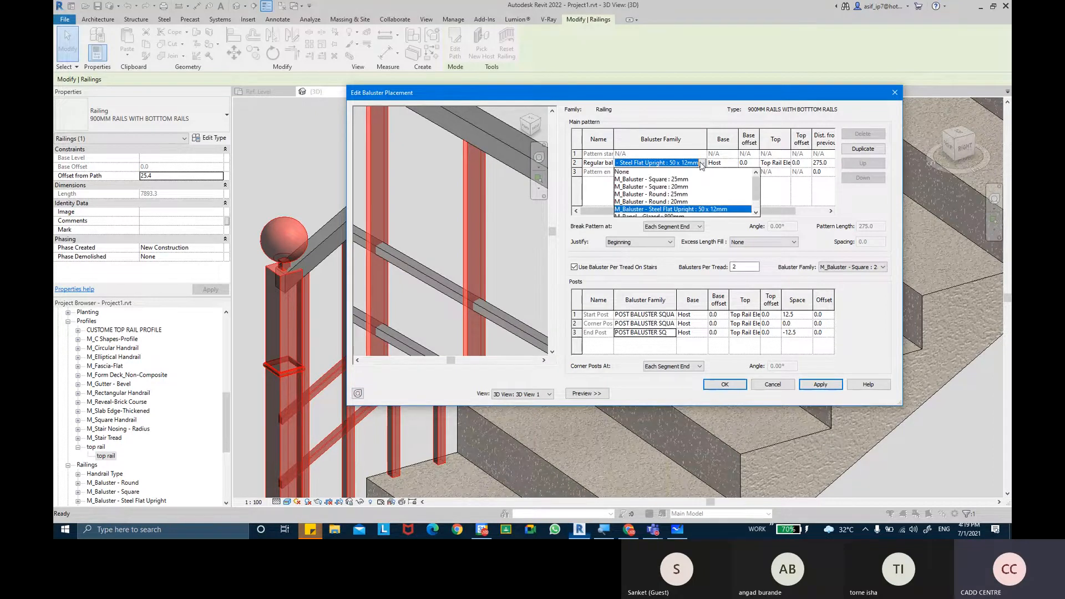
{"action": "scroll", "coordinate": [680, 211], "scroll_direction": "down", "scroll_amount": 1}
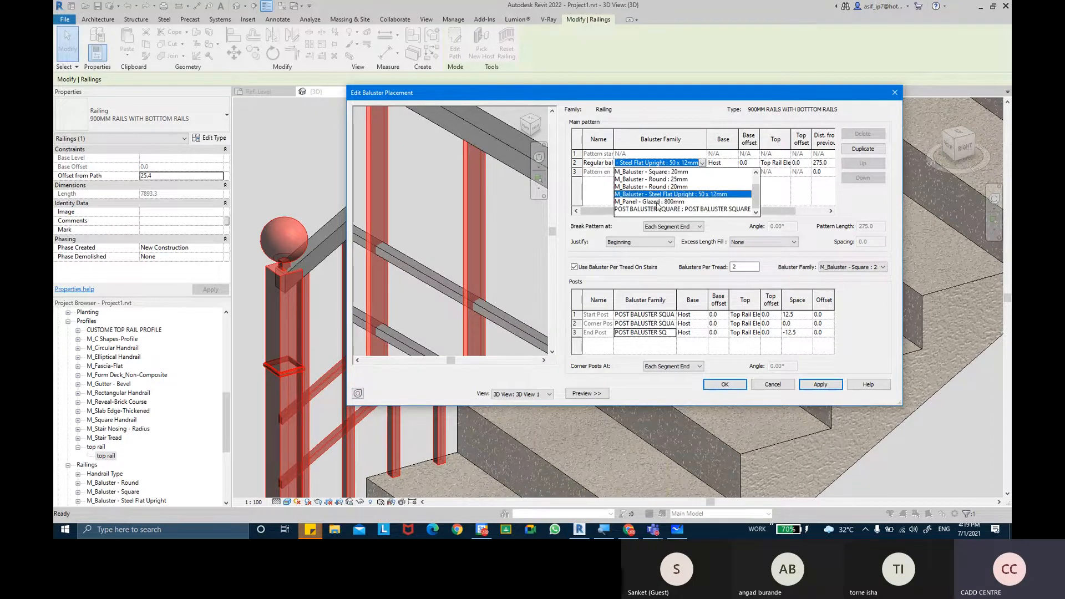
{"action": "left_click", "coordinate": [660, 202]}
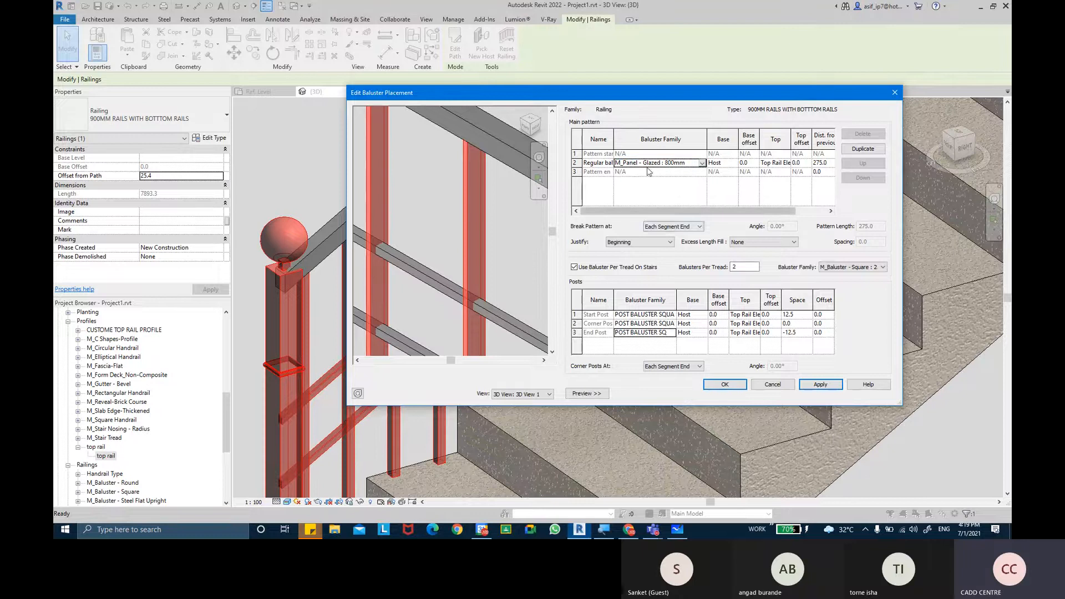
{"action": "left_click", "coordinate": [821, 384]}
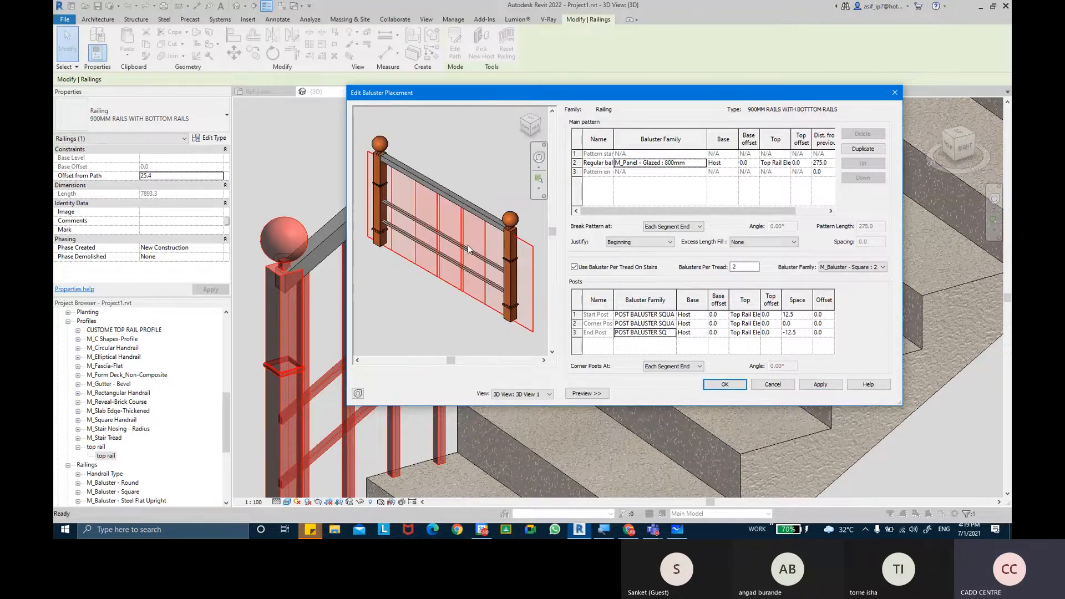
{"action": "scroll", "coordinate": [468, 241], "scroll_direction": "up", "scroll_amount": 2}
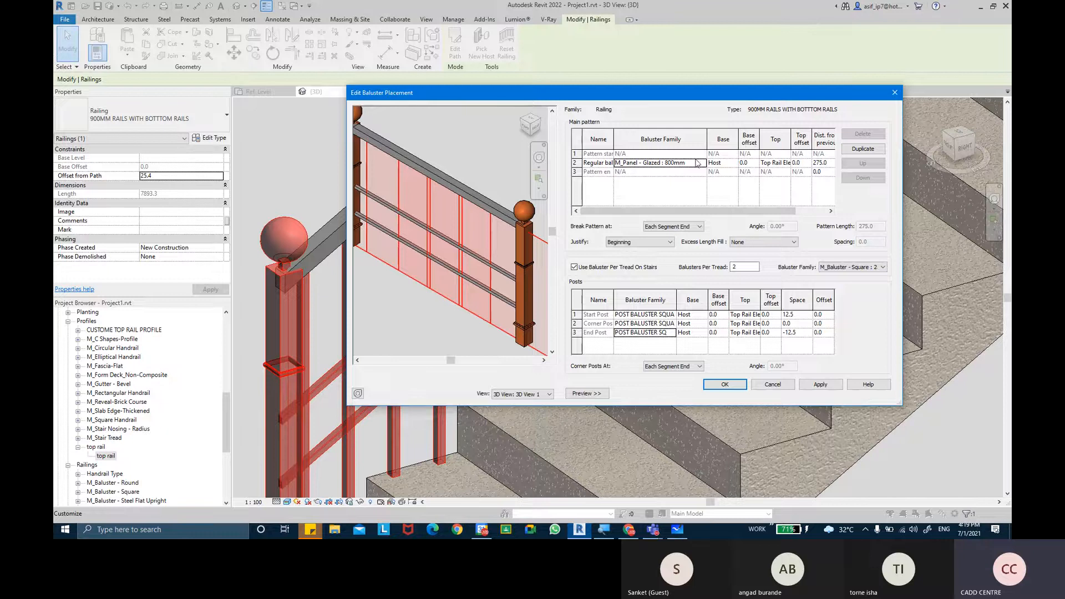
{"action": "scroll", "coordinate": [411, 221], "scroll_direction": "up", "scroll_amount": 1}
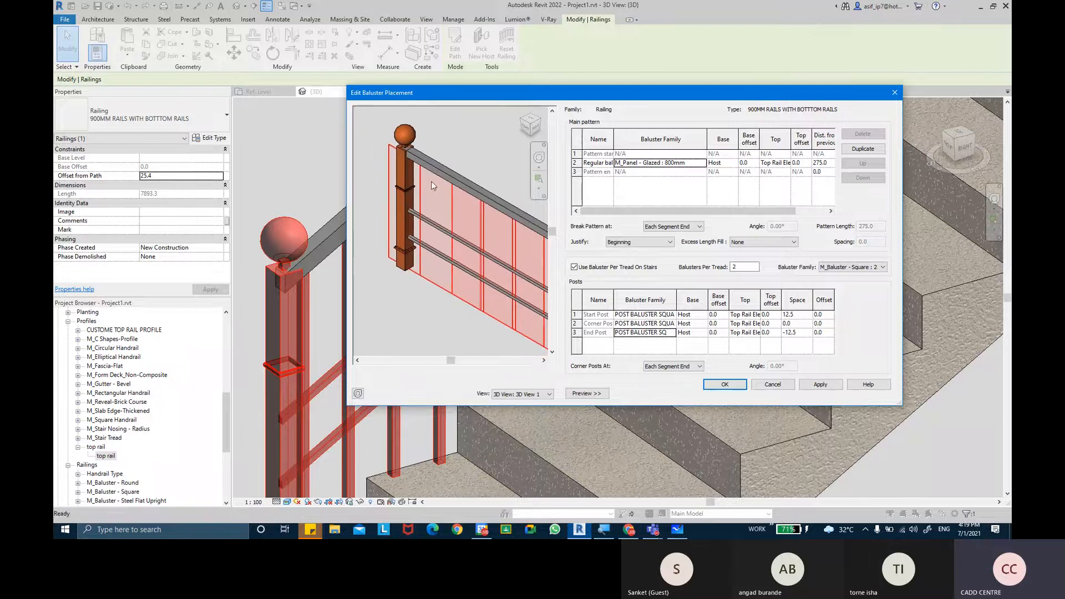
{"action": "middle_click_drag", "start_coordinate": [462, 207], "coordinate": [445, 181]}
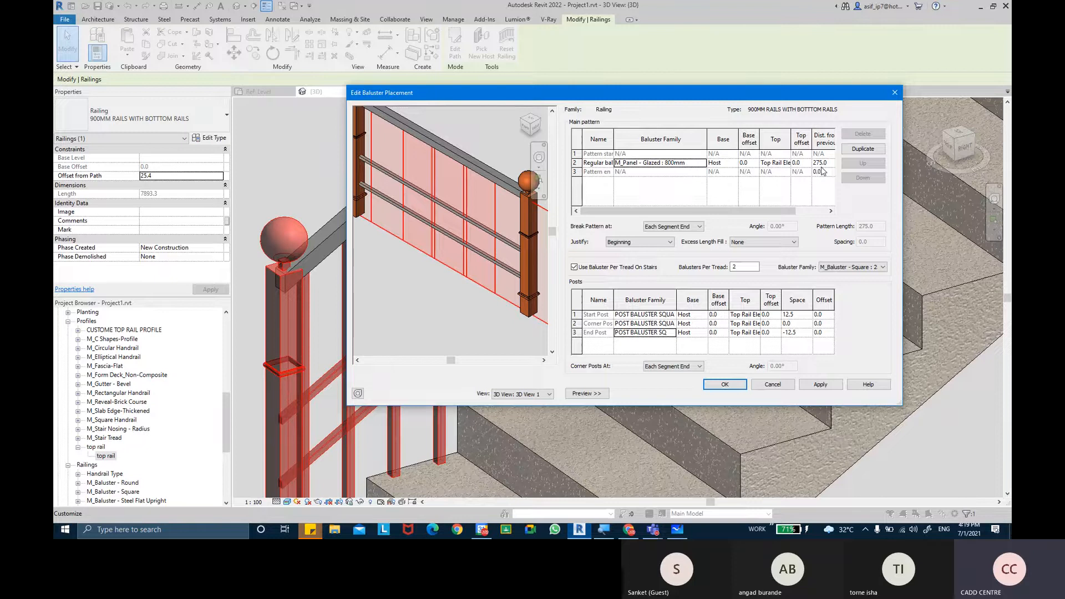
Set the glazed panel's distance from previous to 800 in the main pattern, apply it and inspect the preview
{"action": "key", "text": "ctrl"}
{"action": "key", "text": "ctrl"}
{"action": "key", "text": "ctrl"}
{"action": "left_click", "coordinate": [828, 166]}
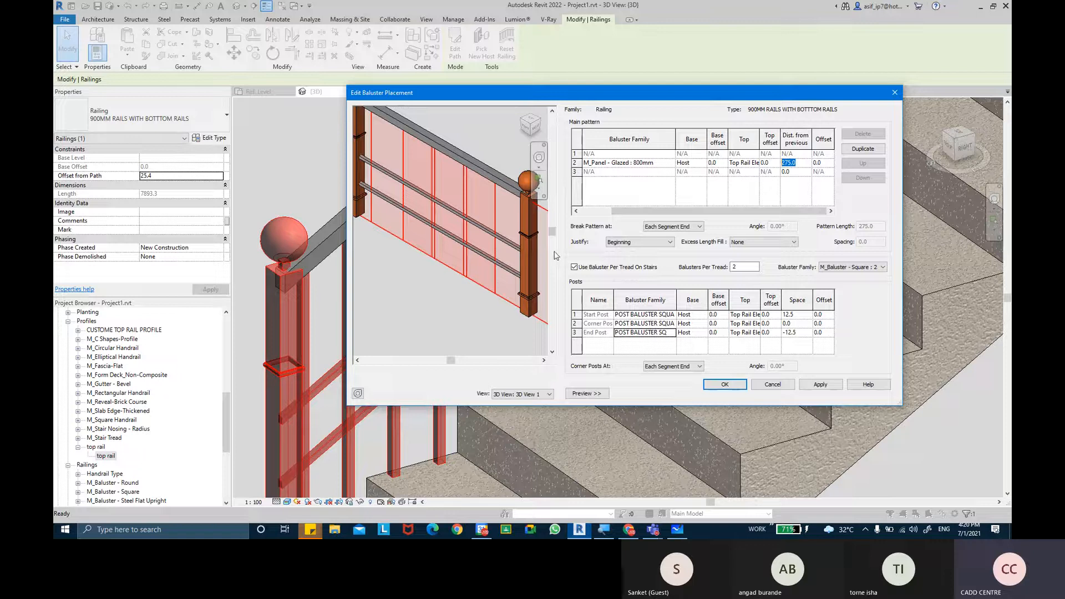
{"action": "type", "text": "800"}
{"action": "key", "text": "Tab"}
{"action": "left_click", "coordinate": [816, 385]}
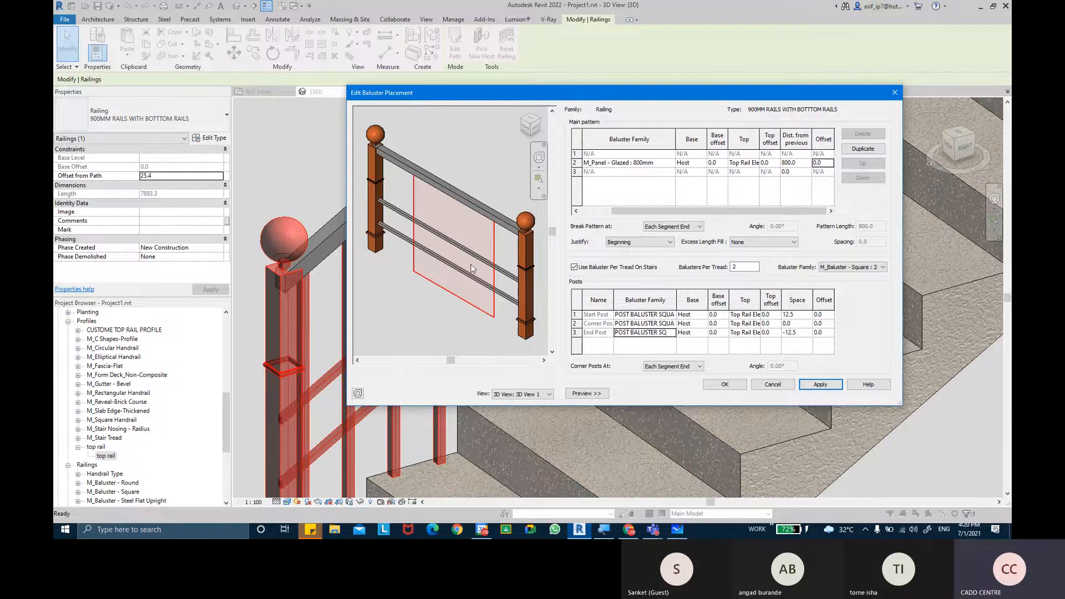
{"action": "scroll", "coordinate": [488, 261], "scroll_direction": "up", "scroll_amount": 1}
{"action": "scroll", "coordinate": [491, 265], "scroll_direction": "up", "scroll_amount": 3}
{"action": "middle_click_drag", "start_coordinate": [505, 280], "coordinate": [519, 236]}
{"action": "scroll", "coordinate": [501, 292], "scroll_direction": "down", "scroll_amount": 2}
{"action": "scroll", "coordinate": [488, 236], "scroll_direction": "down", "scroll_amount": 1}
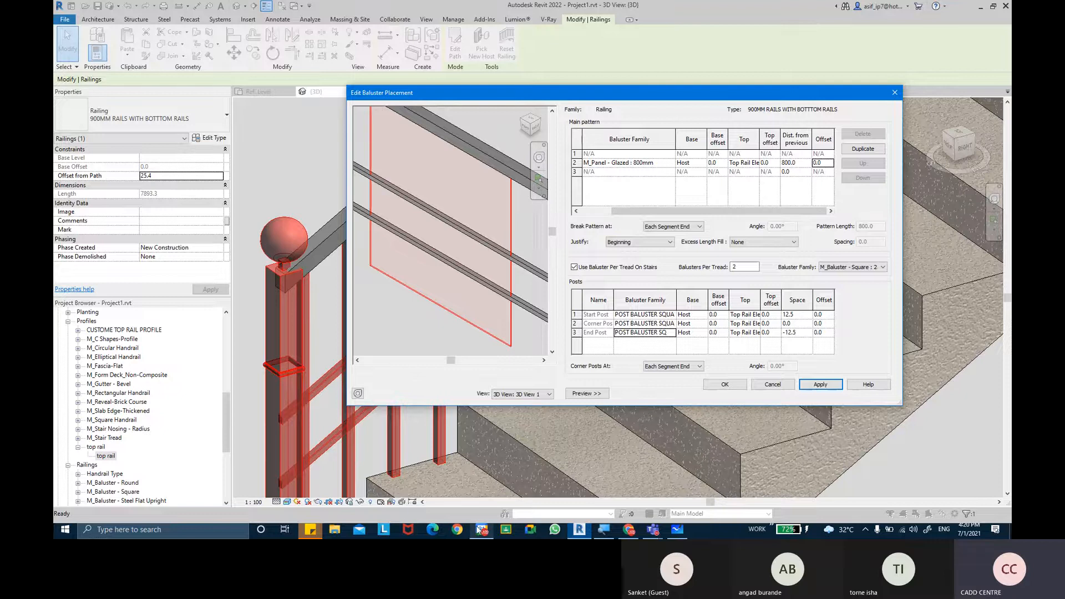
Switch to Chrome and search Google for "glass railing"
{"action": "mouse_move", "coordinate": [482, 529]}
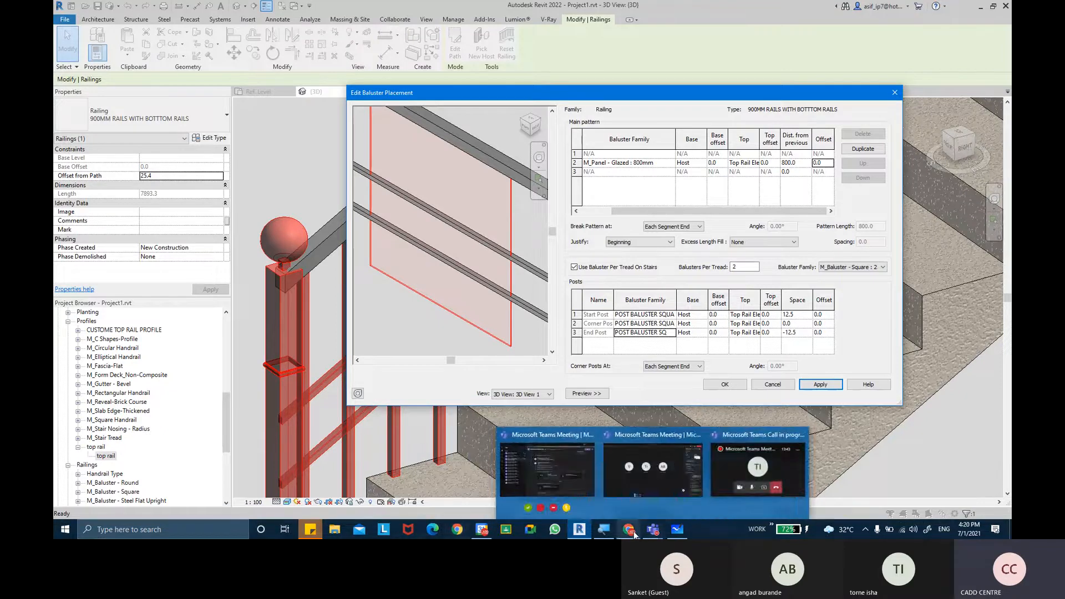
{"action": "left_click", "coordinate": [628, 529]}
{"action": "left_click", "coordinate": [187, 9]}
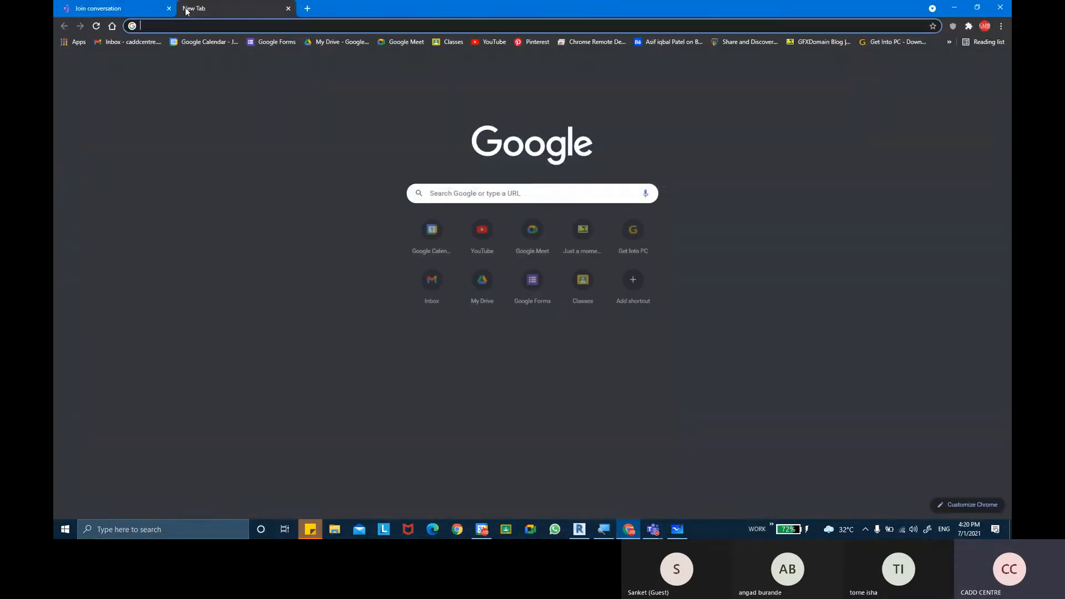
{"action": "type", "text": "glass railing"}
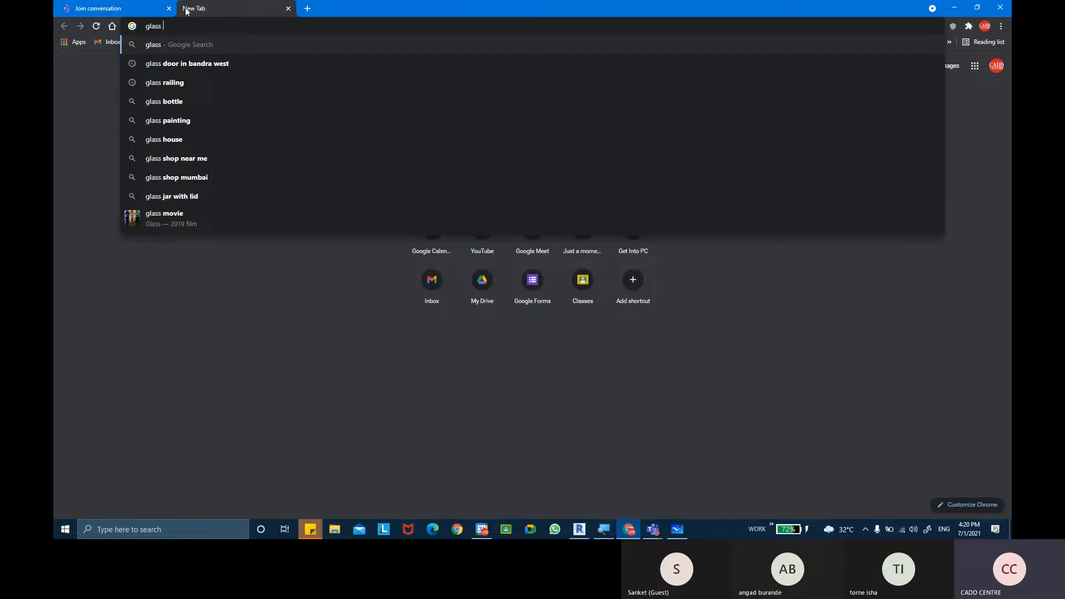
{"action": "key", "text": "Return"}
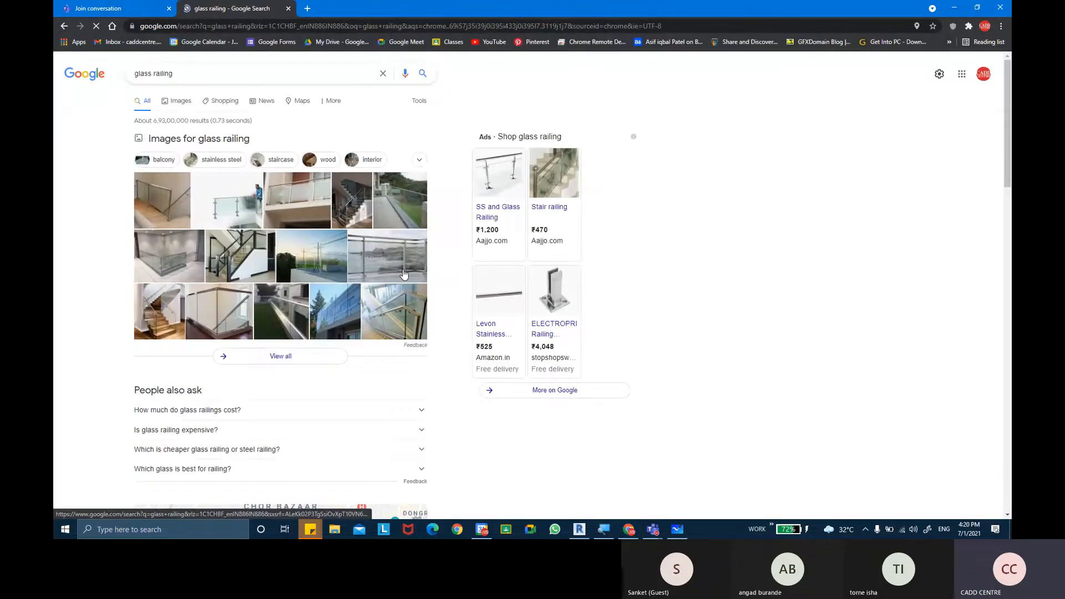
Examine glass railing image results, including the aluminium, stud-fixed and 3D Warehouse examples, for how the panels are supported
{"action": "left_click", "coordinate": [366, 253]}
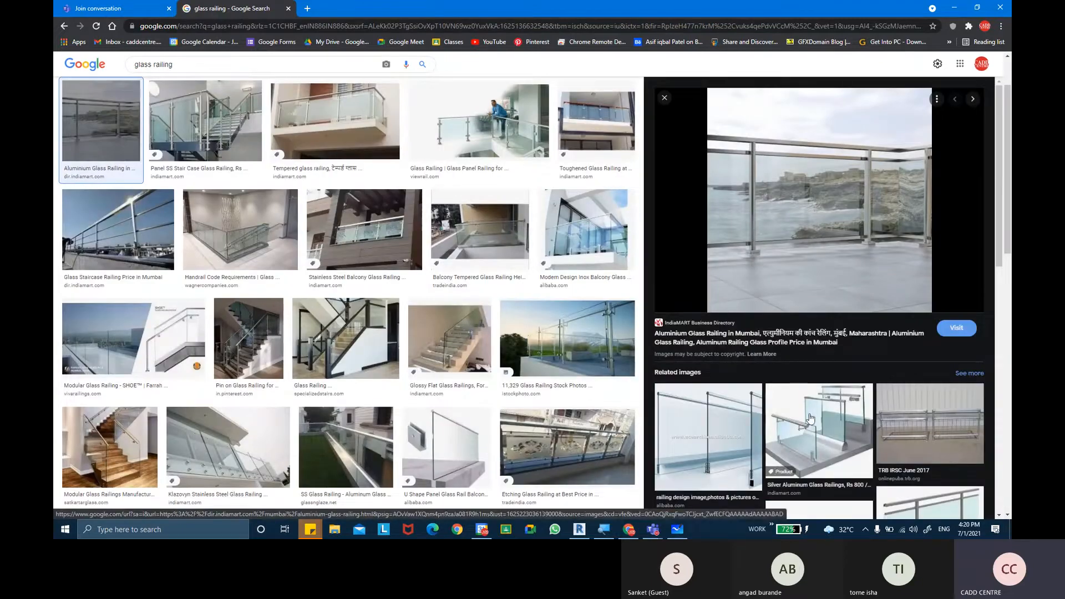
{"action": "scroll", "coordinate": [931, 377], "scroll_direction": "down", "scroll_amount": 3}
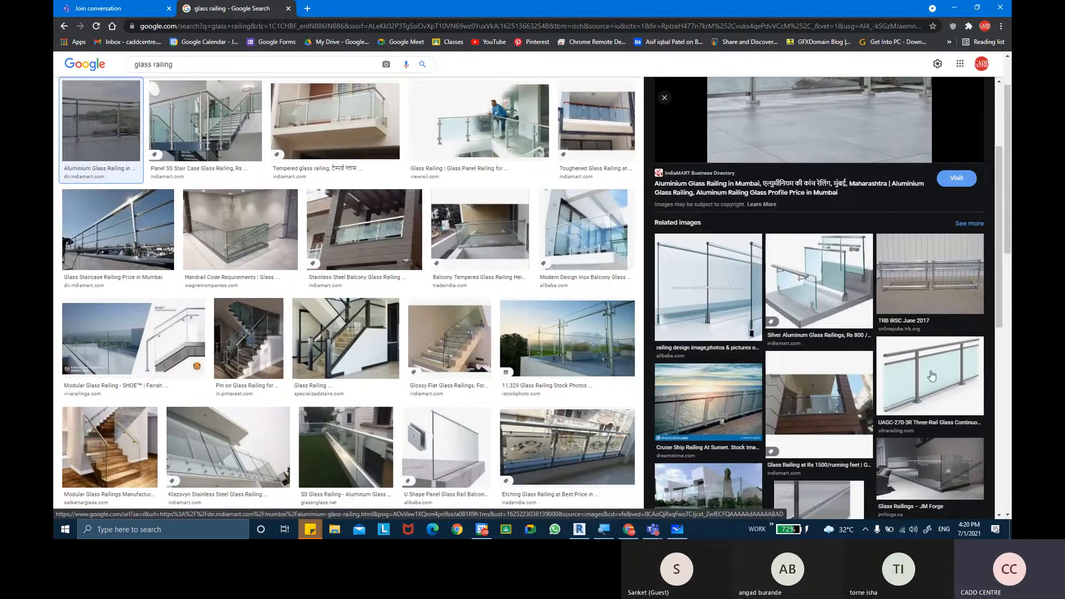
{"action": "left_click", "coordinate": [744, 289]}
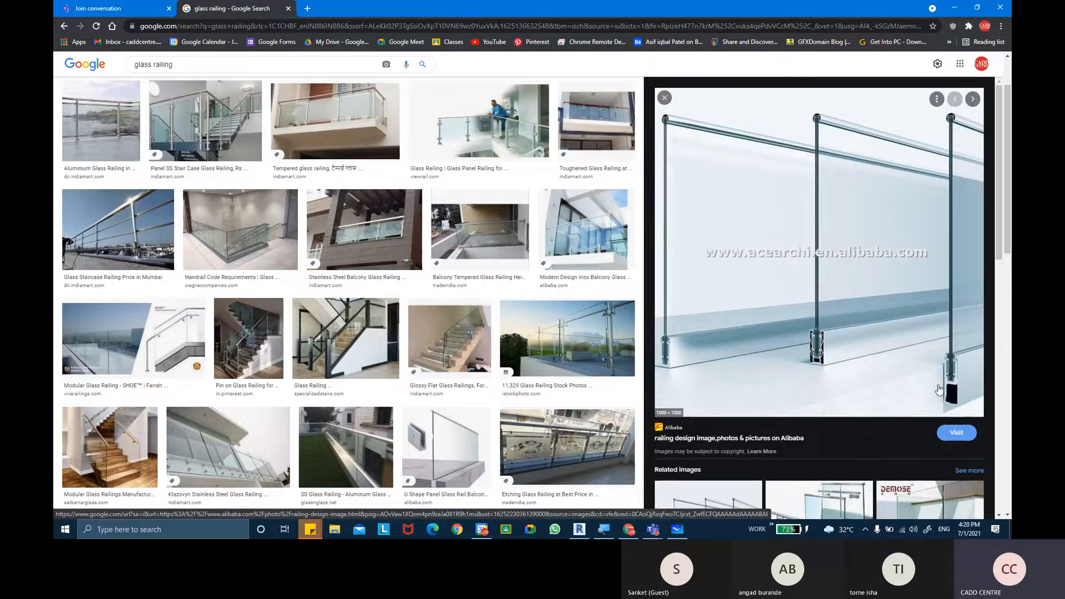
{"action": "scroll", "coordinate": [515, 358], "scroll_direction": "down", "scroll_amount": 2}
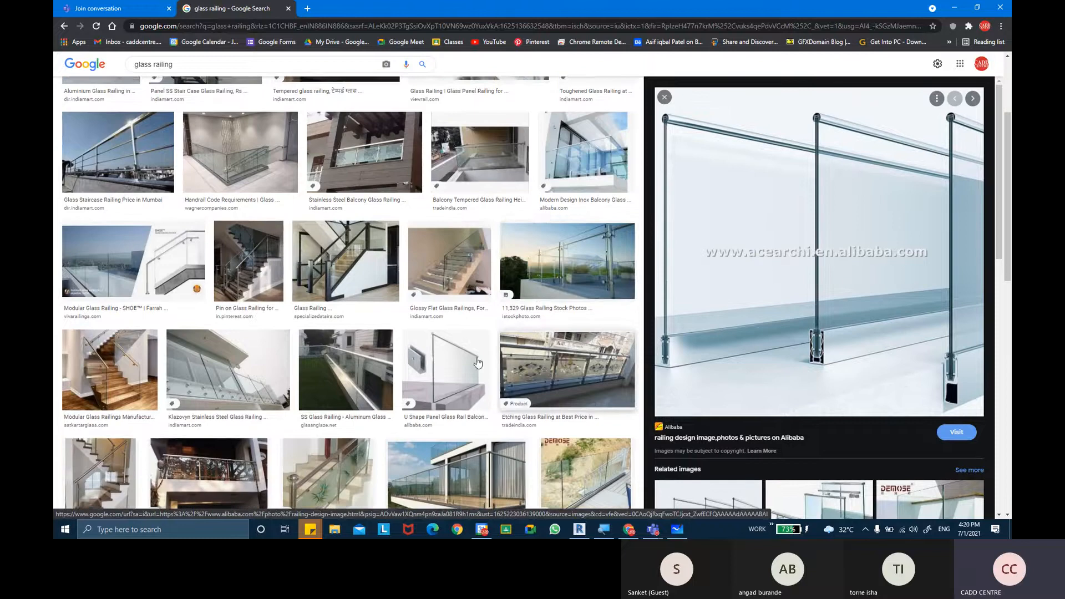
{"action": "scroll", "coordinate": [579, 256], "scroll_direction": "down", "scroll_amount": 2}
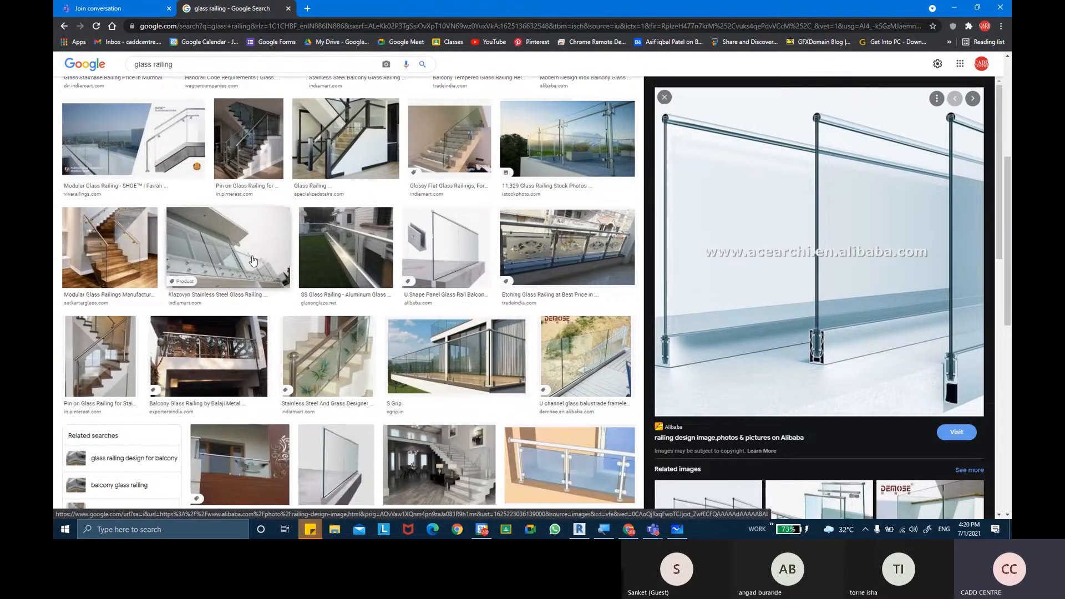
{"action": "left_click", "coordinate": [245, 253]}
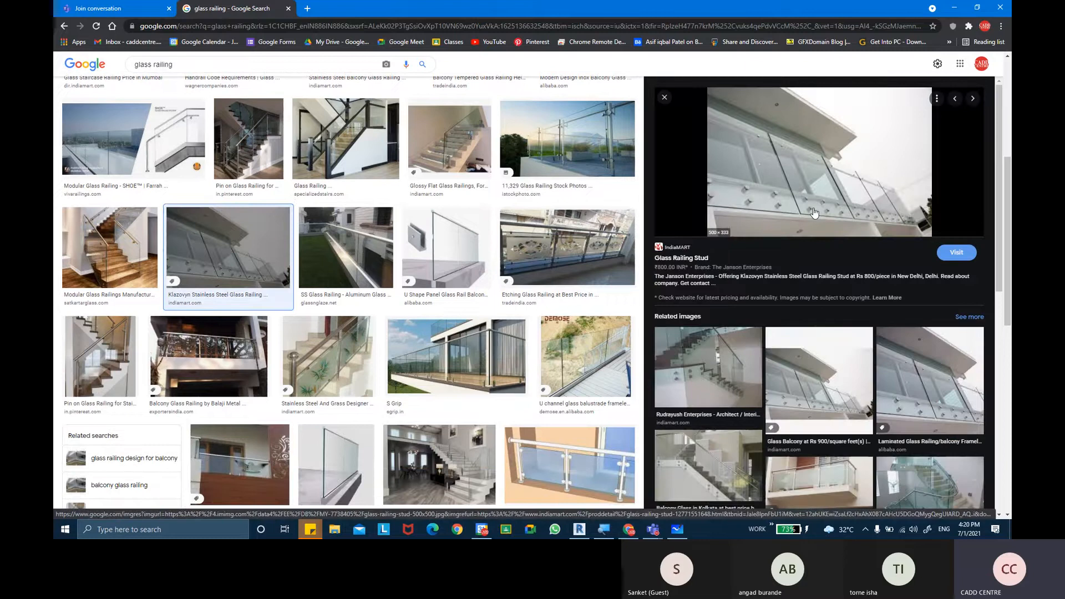
{"action": "scroll", "coordinate": [554, 315], "scroll_direction": "down", "scroll_amount": 2}
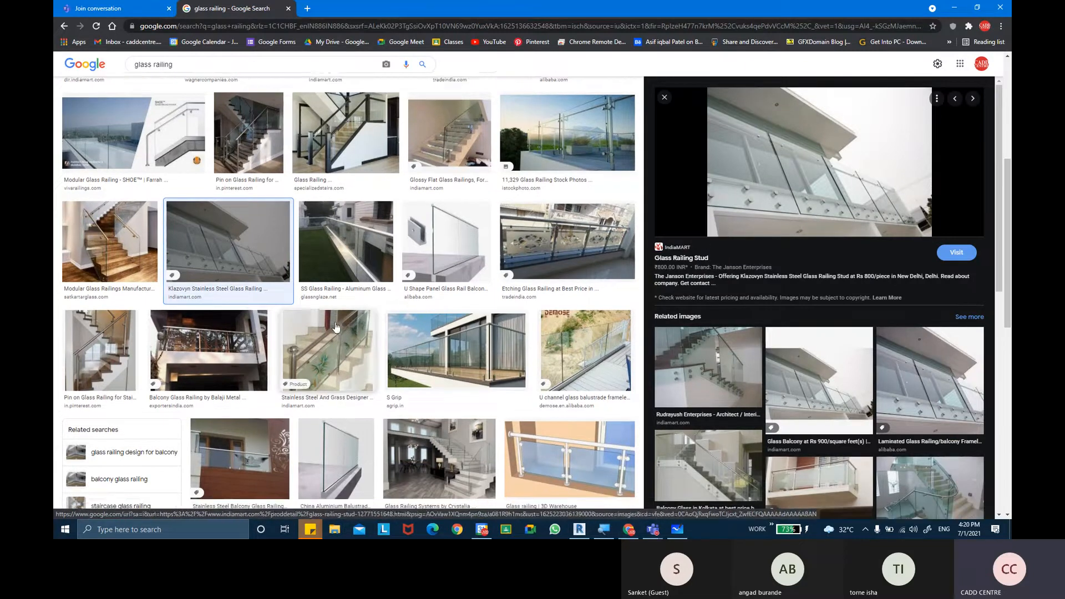
{"action": "left_click", "coordinate": [577, 364]}
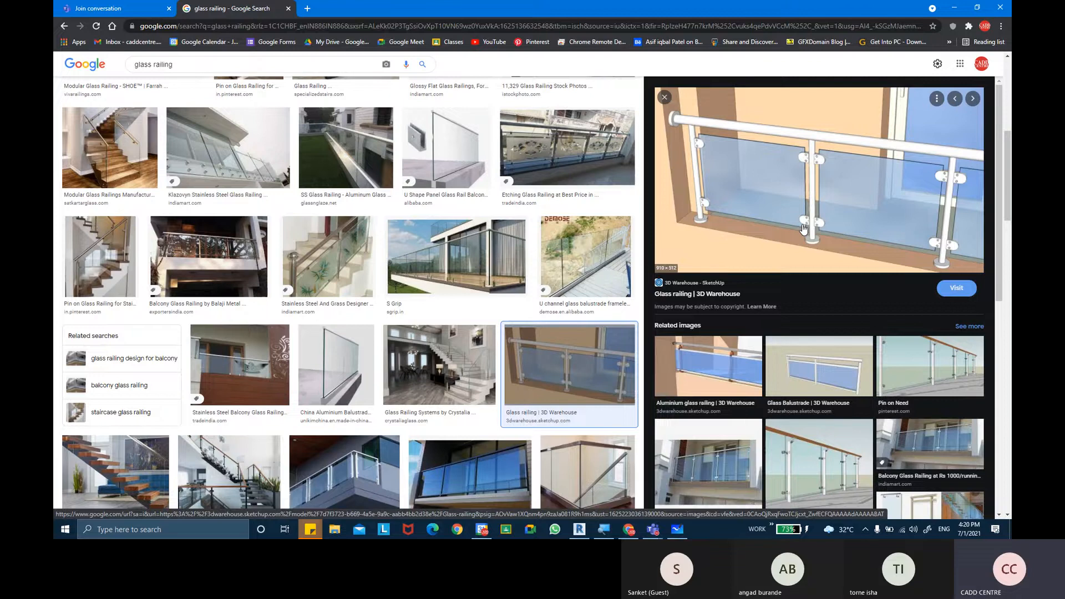
Return to Revit and examine the glazed panel between the posts in the baluster placement preview
{"action": "left_click", "coordinate": [628, 531]}
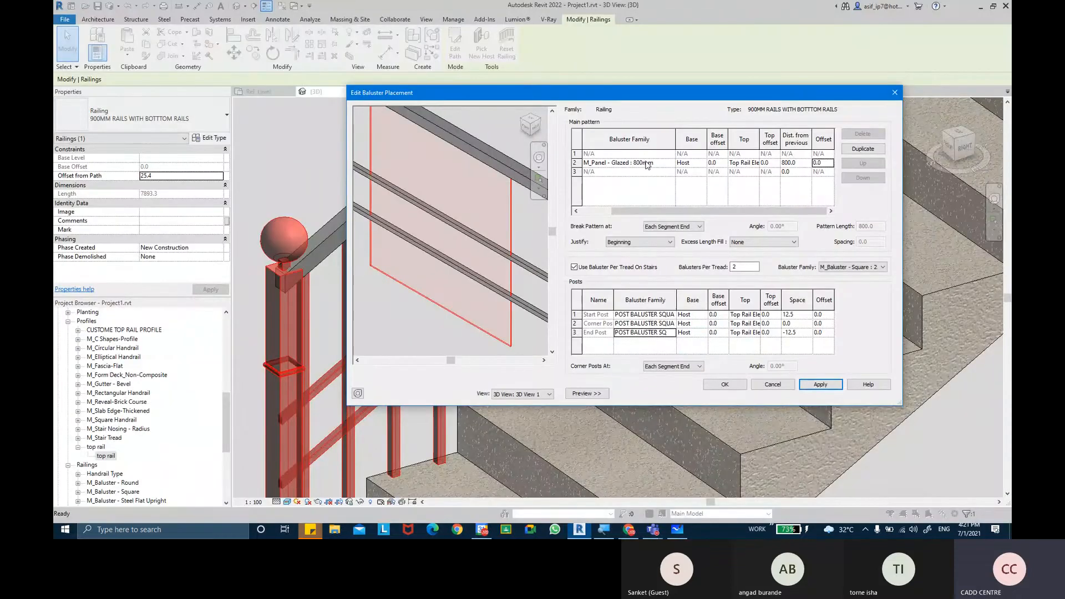
{"action": "left_click", "coordinate": [608, 166]}
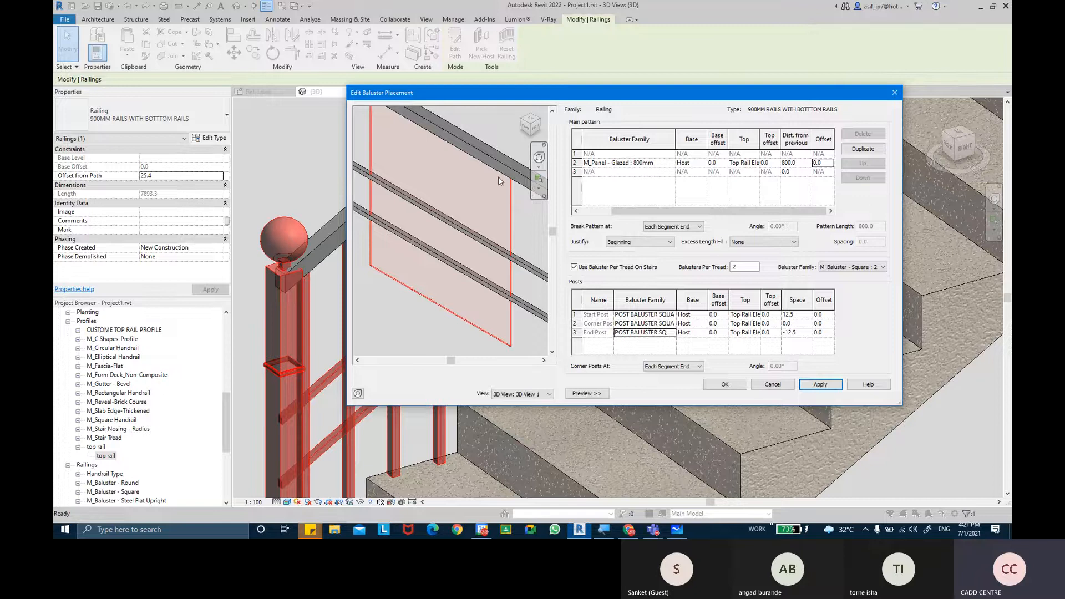
{"action": "scroll", "coordinate": [485, 214], "scroll_direction": "down", "scroll_amount": 4}
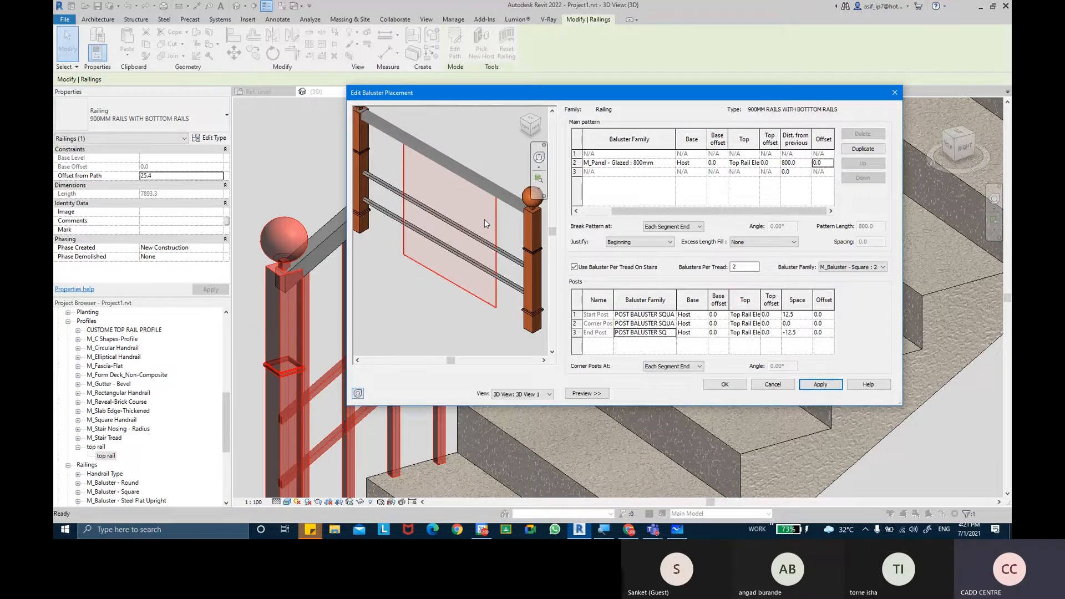
{"action": "scroll", "coordinate": [480, 213], "scroll_direction": "down", "scroll_amount": 1}
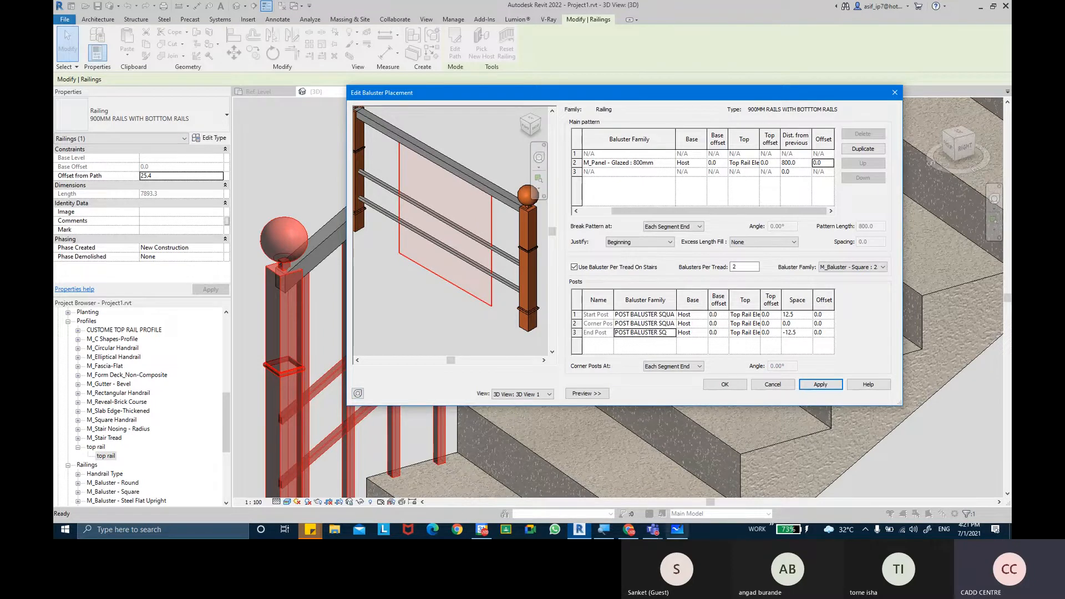
Switch back to Chrome, search Google Images for "class baluster" and enlarge the Victorian porch balustrade image
{"action": "left_click", "coordinate": [630, 530]}
{"action": "left_click", "coordinate": [210, 64]}
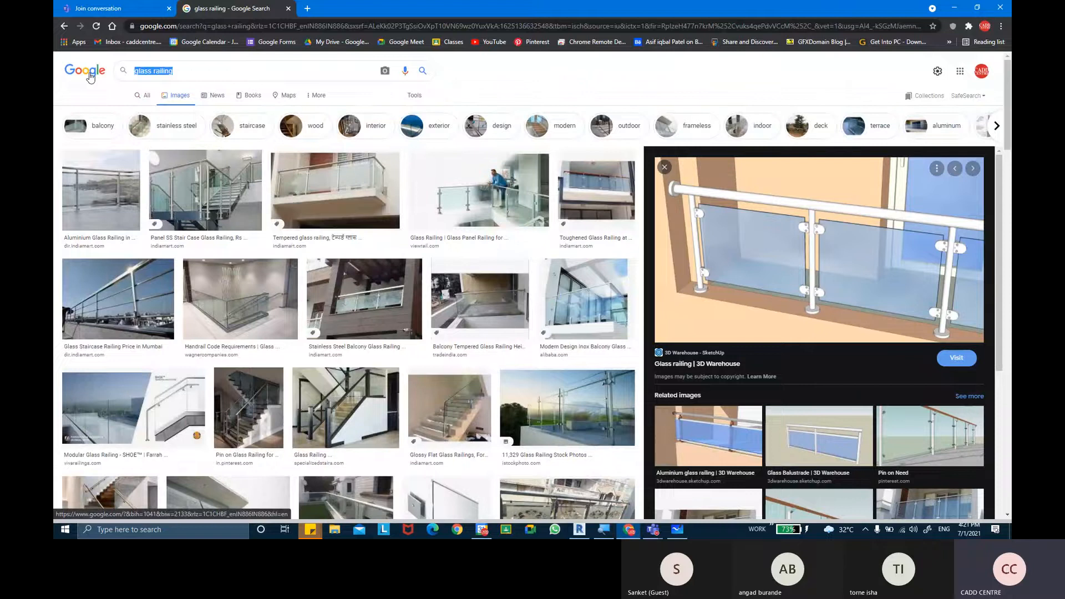
{"action": "key", "text": "BackSpace"}
{"action": "type", "text": "class ba"}
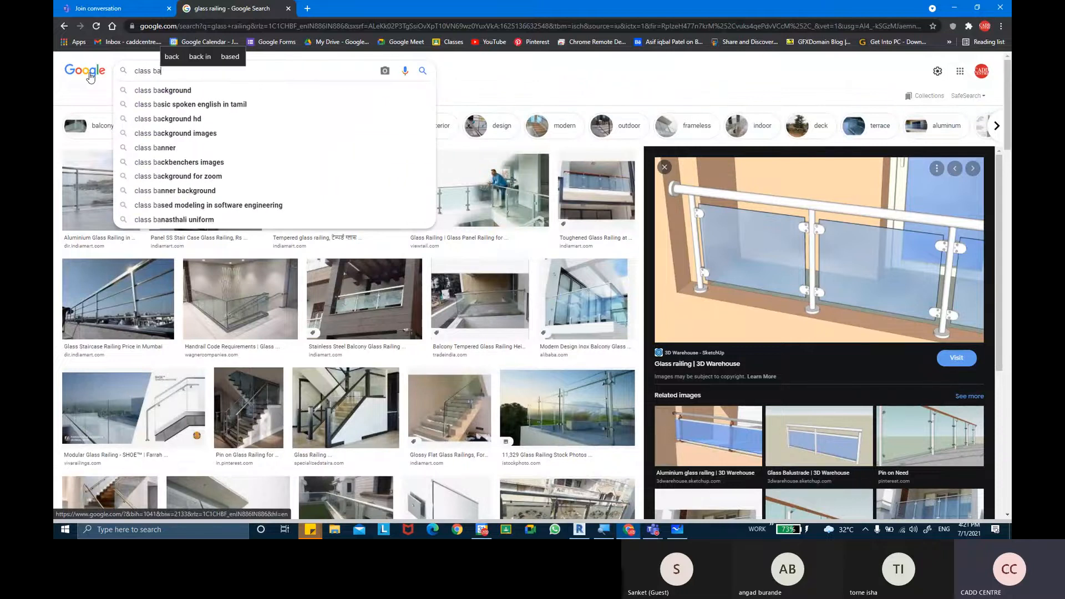
{"action": "type", "text": "luster"}
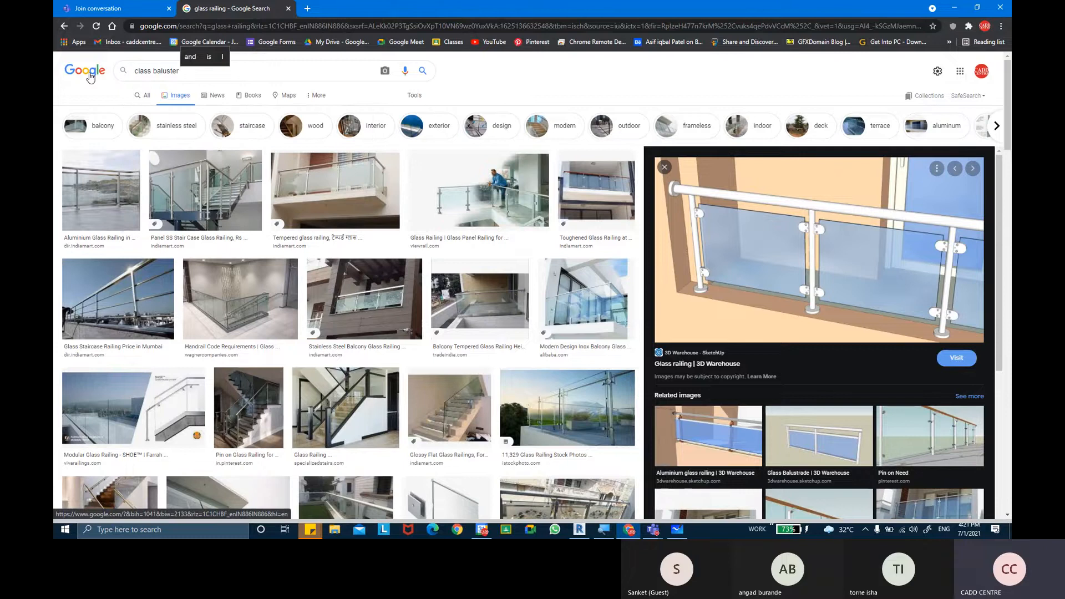
{"action": "key", "text": "Return"}
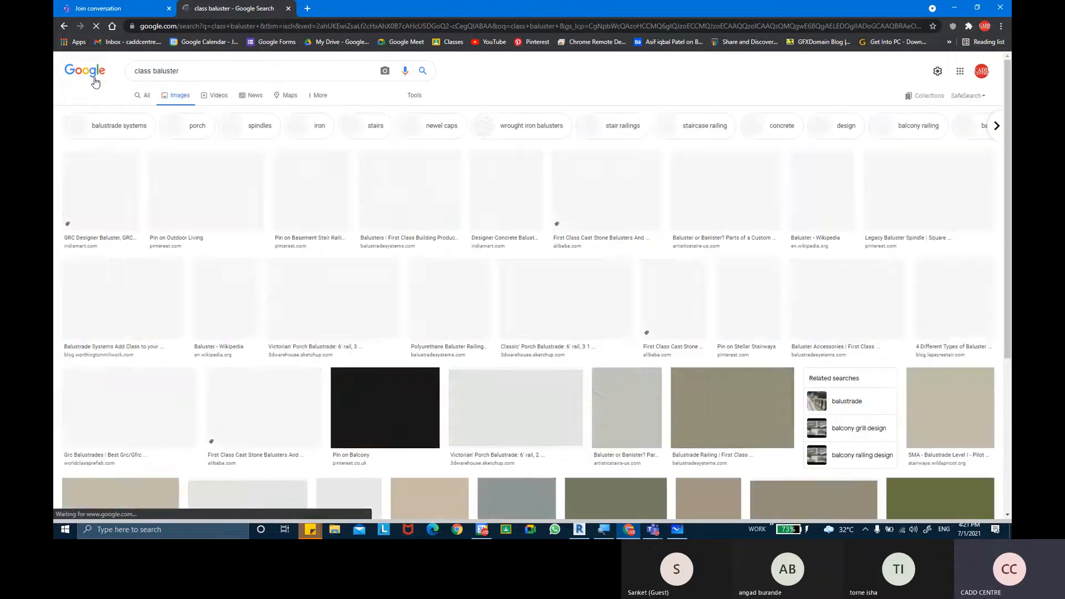
{"action": "left_click", "coordinate": [311, 281]}
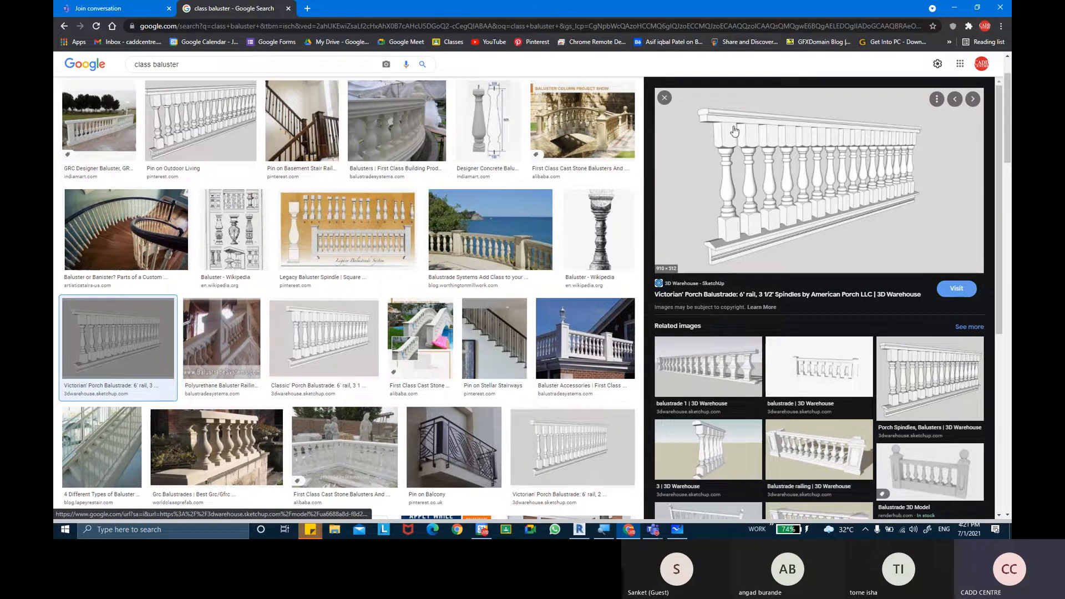
{"action": "key", "text": "ctrl"}
{"action": "key", "text": "ctrl"}
{"action": "key", "text": "ctrl"}
{"action": "key", "text": "ctrl"}
{"action": "key", "text": "ctrl"}
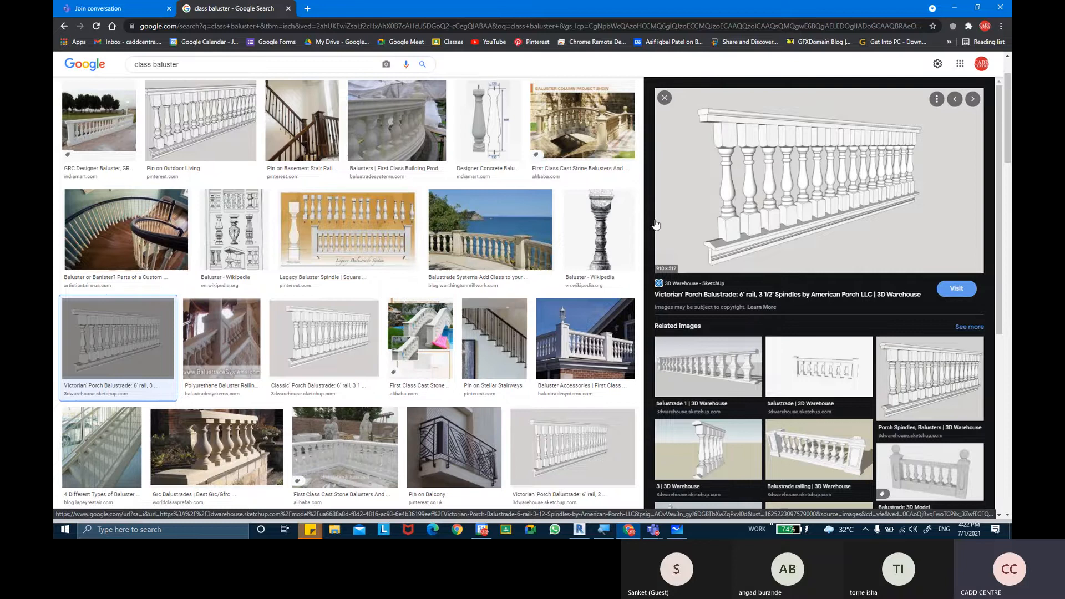
Switch back to Revit, set the main pattern's baluster family to M_Baluster - Square : 20mm and accept the baluster placement
{"action": "left_click", "coordinate": [589, 531]}
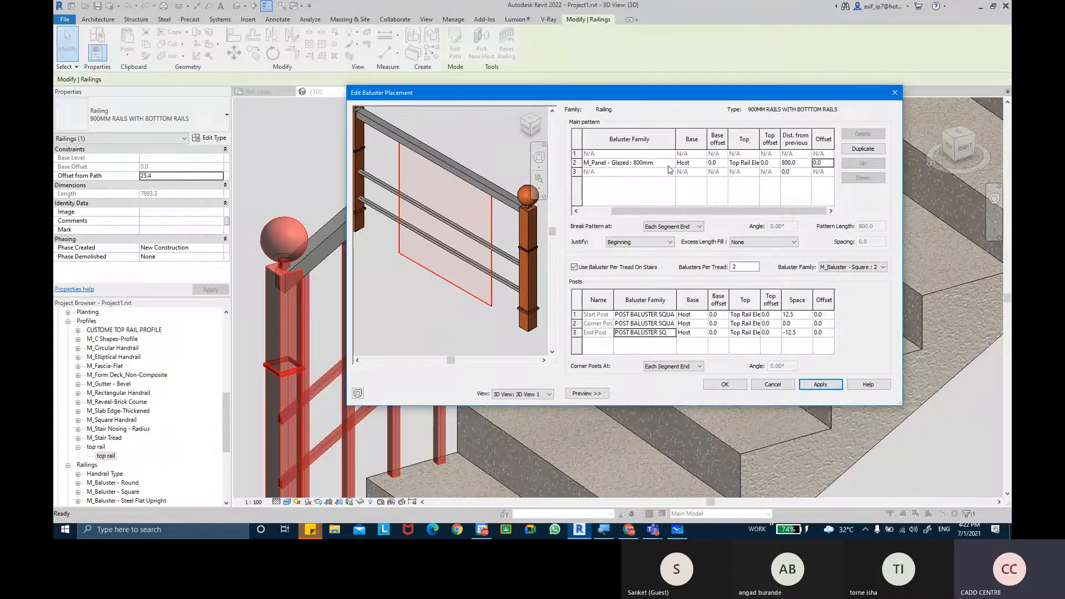
{"action": "key", "text": "ctrl"}
{"action": "key", "text": "ctrl"}
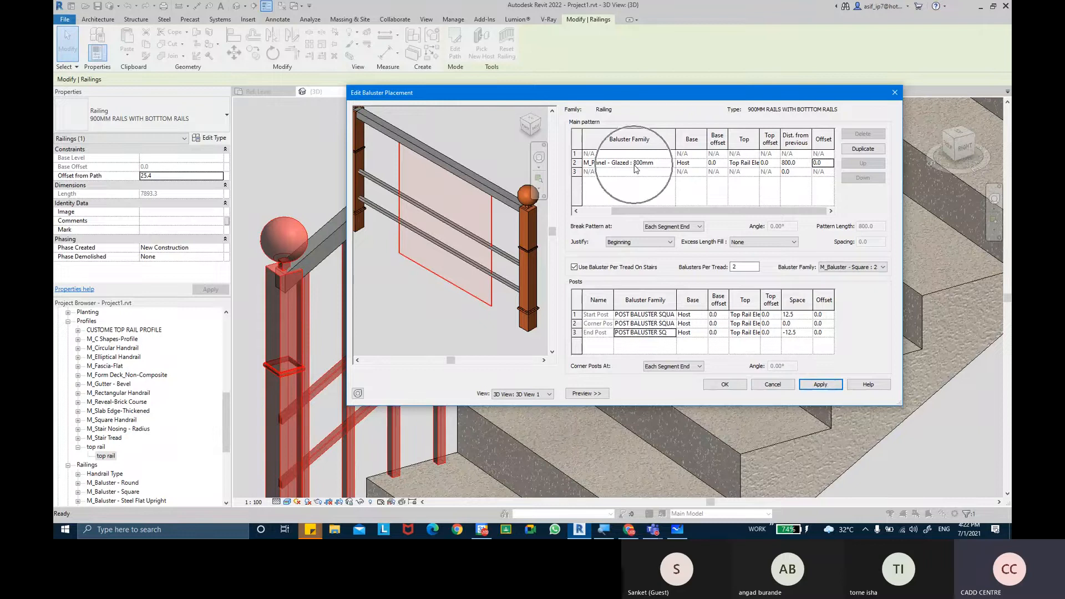
{"action": "left_click", "coordinate": [635, 169]}
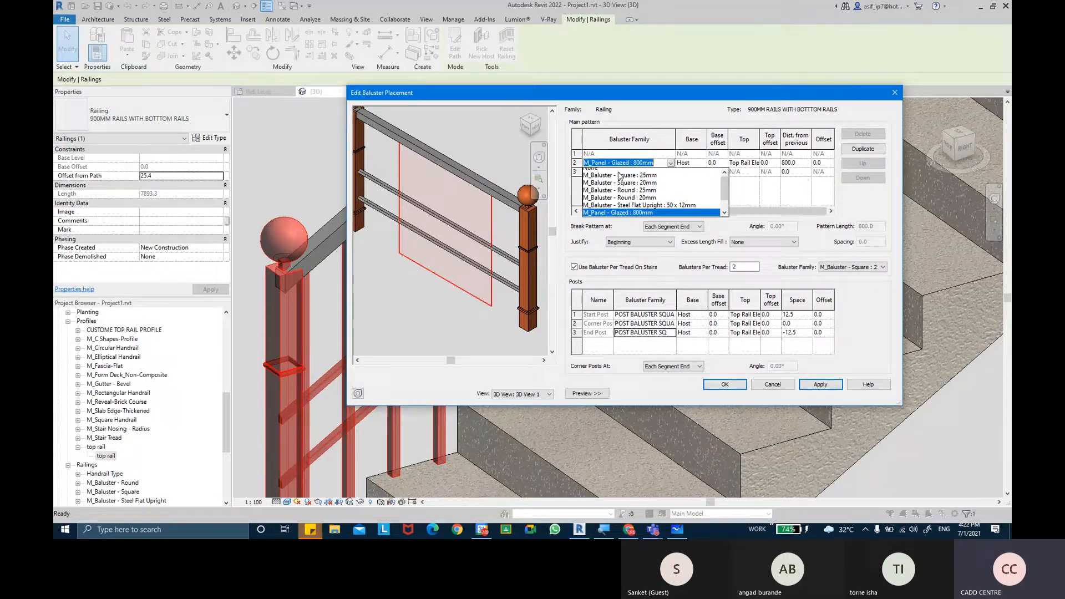
{"action": "left_click", "coordinate": [645, 184]}
{"action": "left_click", "coordinate": [820, 384]}
{"action": "left_click", "coordinate": [725, 384]}
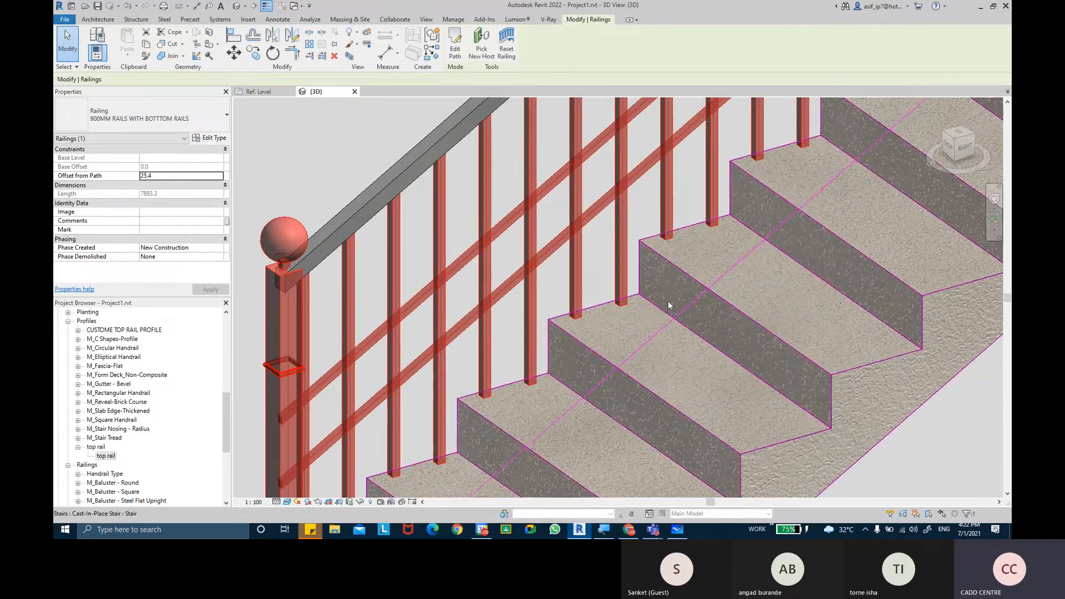
Examine the updated stair railing together with the surrounding stairs in the 3D view
{"action": "middle_click_drag", "start_coordinate": [650, 299], "coordinate": [627, 302]}
{"action": "scroll", "coordinate": [626, 300], "scroll_direction": "down", "scroll_amount": 3}
{"action": "scroll", "coordinate": [752, 315], "scroll_direction": "down", "scroll_amount": 3}
{"action": "middle_click_drag", "start_coordinate": [763, 320], "coordinate": [720, 318]}
{"action": "scroll", "coordinate": [728, 321], "scroll_direction": "down", "scroll_amount": 2}
{"action": "left_click", "coordinate": [783, 378]}
{"action": "middle_click_drag", "start_coordinate": [796, 402], "coordinate": [767, 381], "text": "shift"}
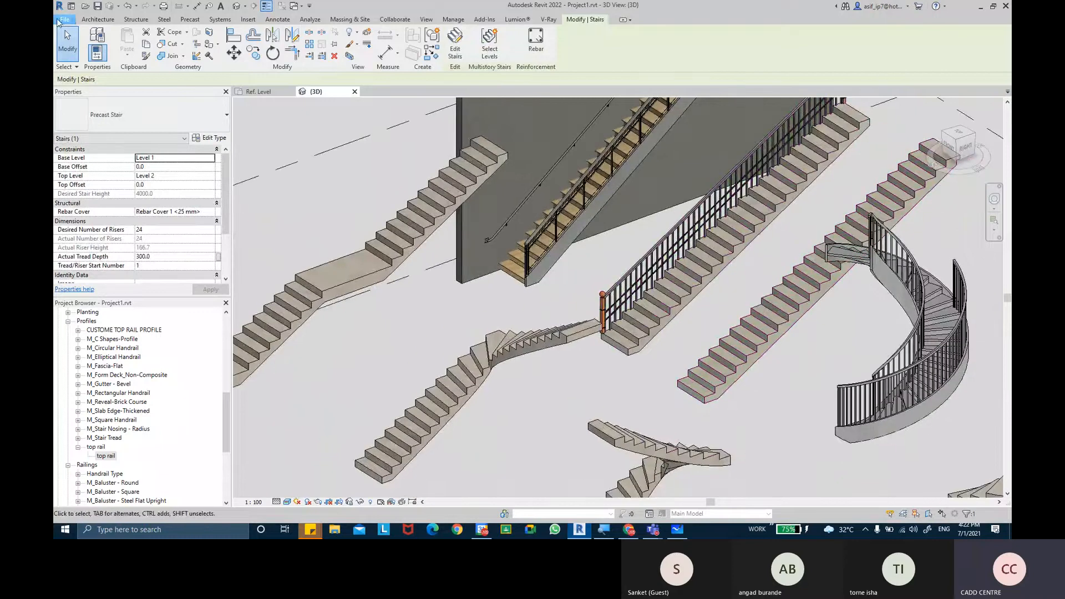
Start a new family and open the English folder of family templates
{"action": "left_click", "coordinate": [61, 20]}
{"action": "mouse_move", "coordinate": [89, 58]}
{"action": "left_click", "coordinate": [212, 92]}
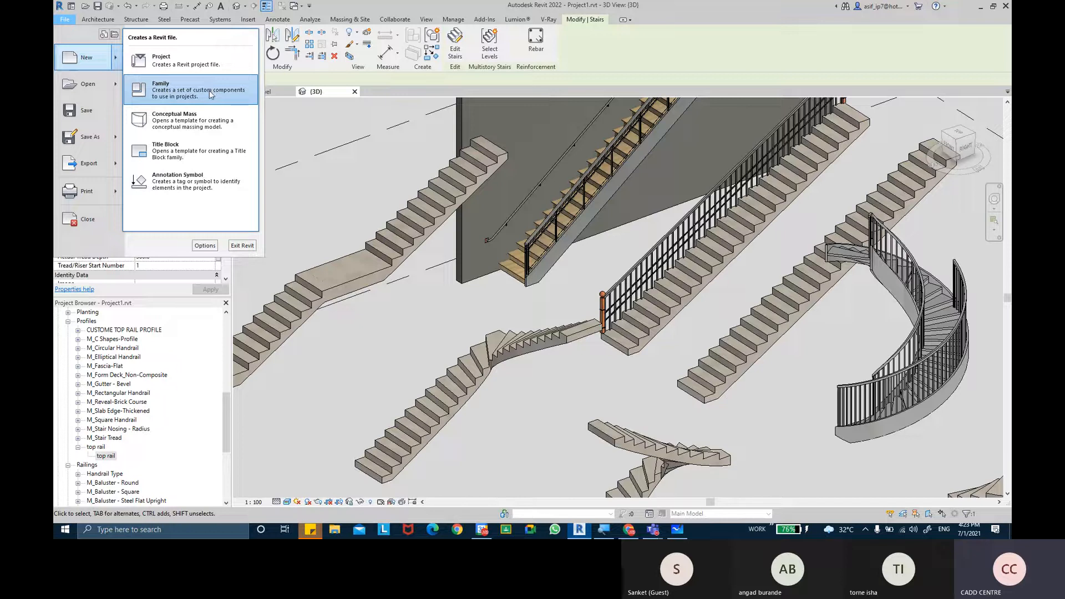
{"action": "left_click", "coordinate": [210, 94]}
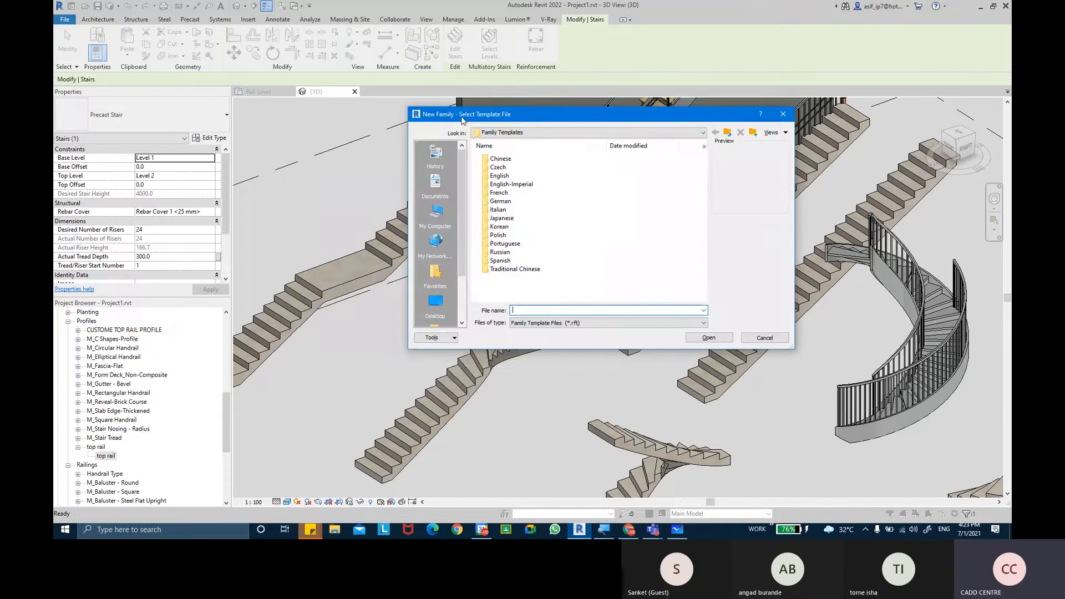
{"action": "left_click", "coordinate": [509, 176]}
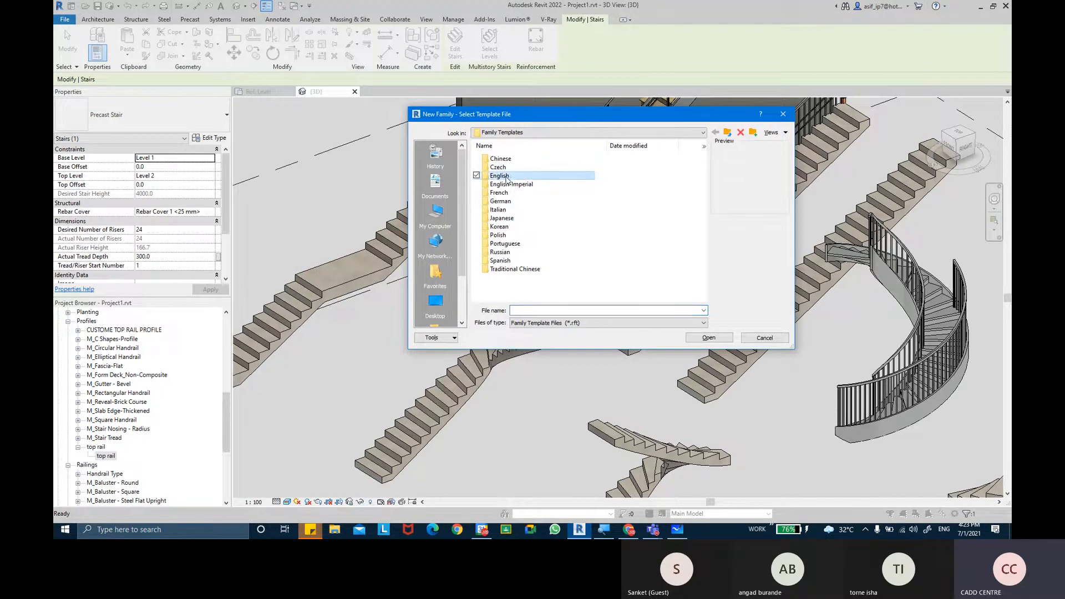
{"action": "left_click", "coordinate": [519, 184]}
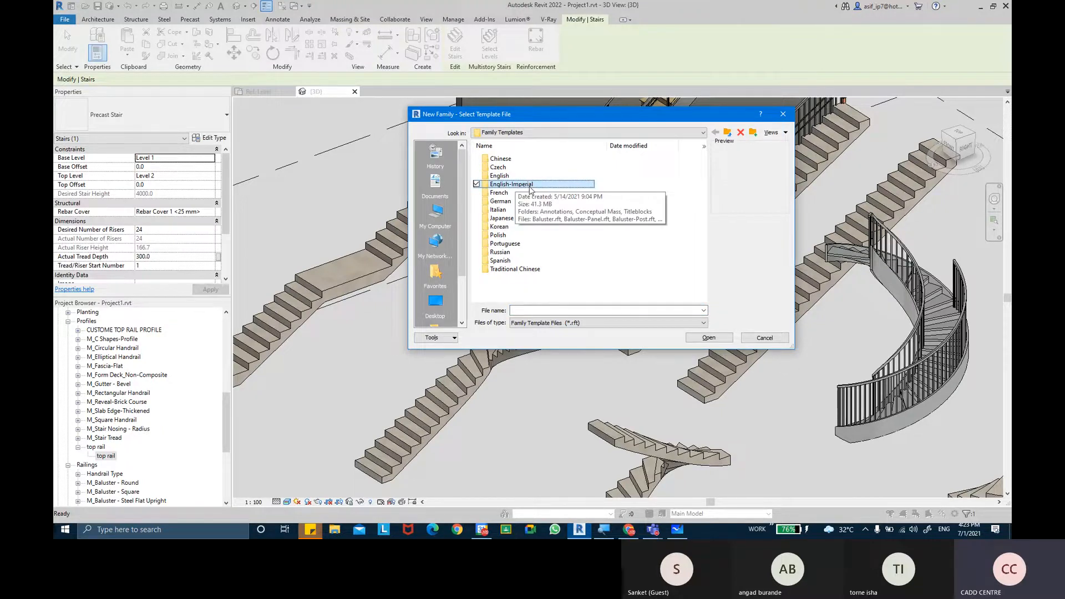
{"action": "left_click", "coordinate": [512, 177]}
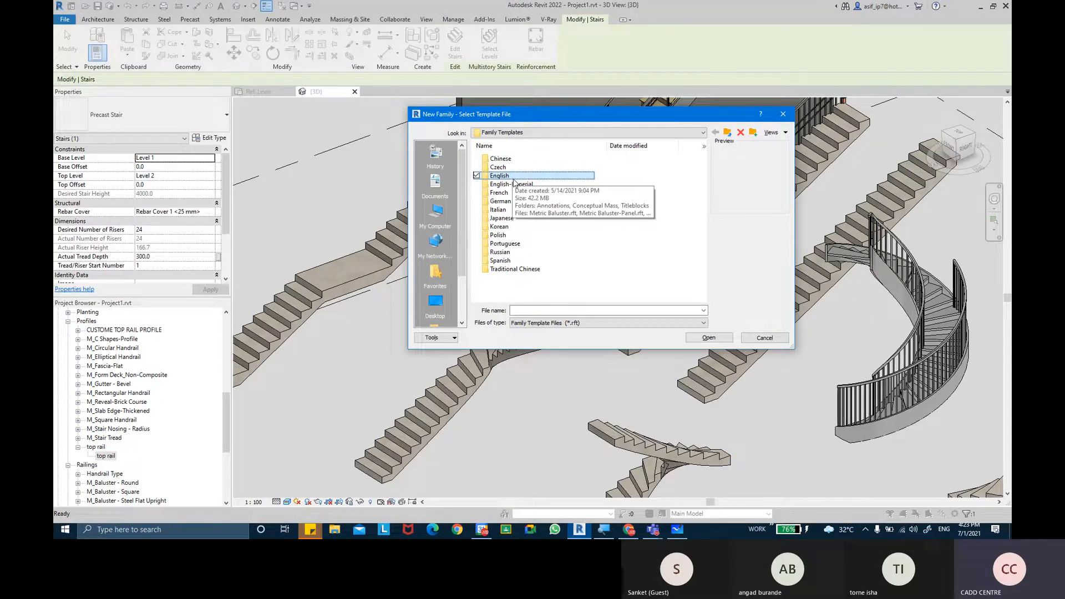
{"action": "double_click", "coordinate": [512, 176]}
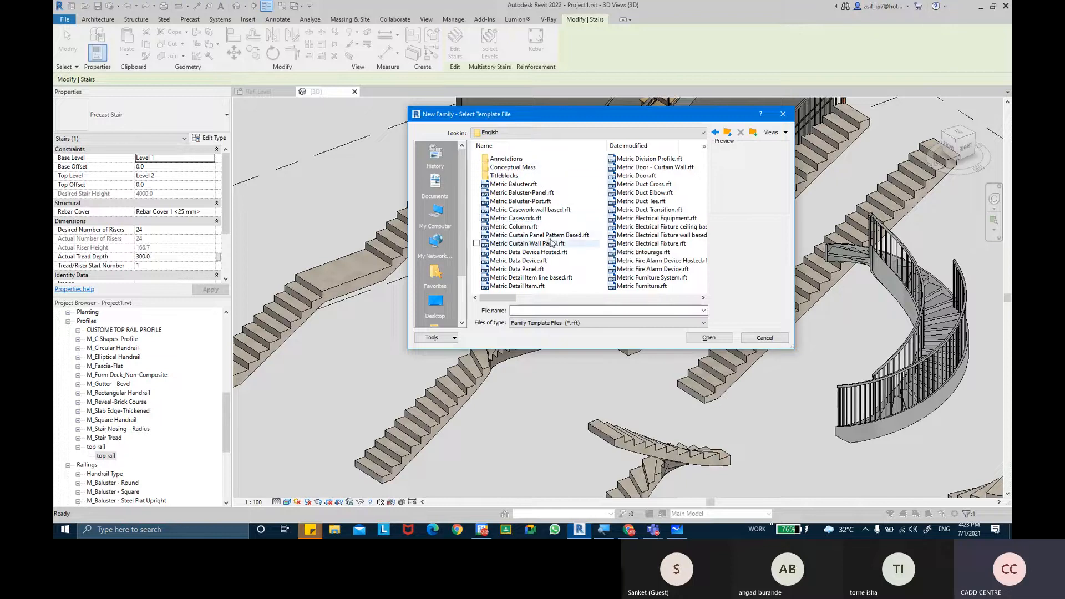
Preview the Metric Baluster, Metric Baluster-Panel and Metric Baluster-Post family templates
{"action": "left_click", "coordinate": [542, 186]}
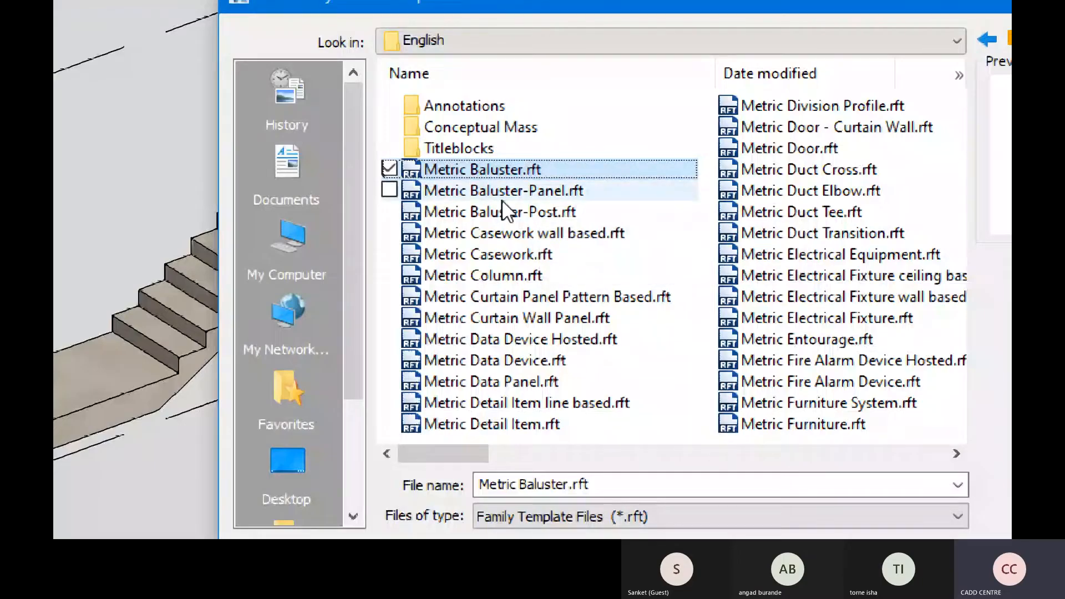
{"action": "left_click", "coordinate": [522, 194]}
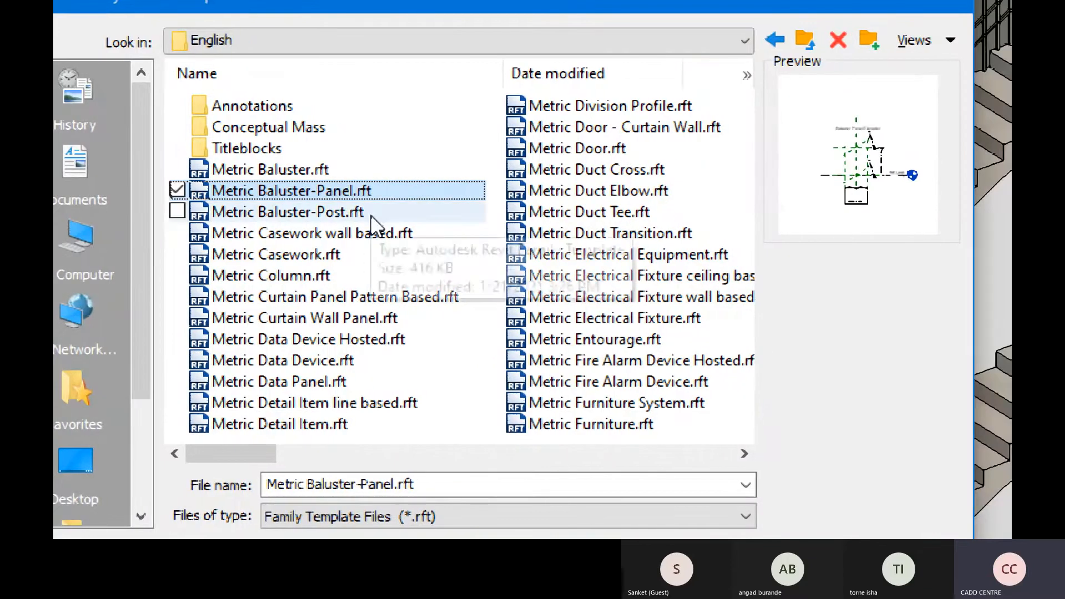
{"action": "left_click", "coordinate": [361, 212]}
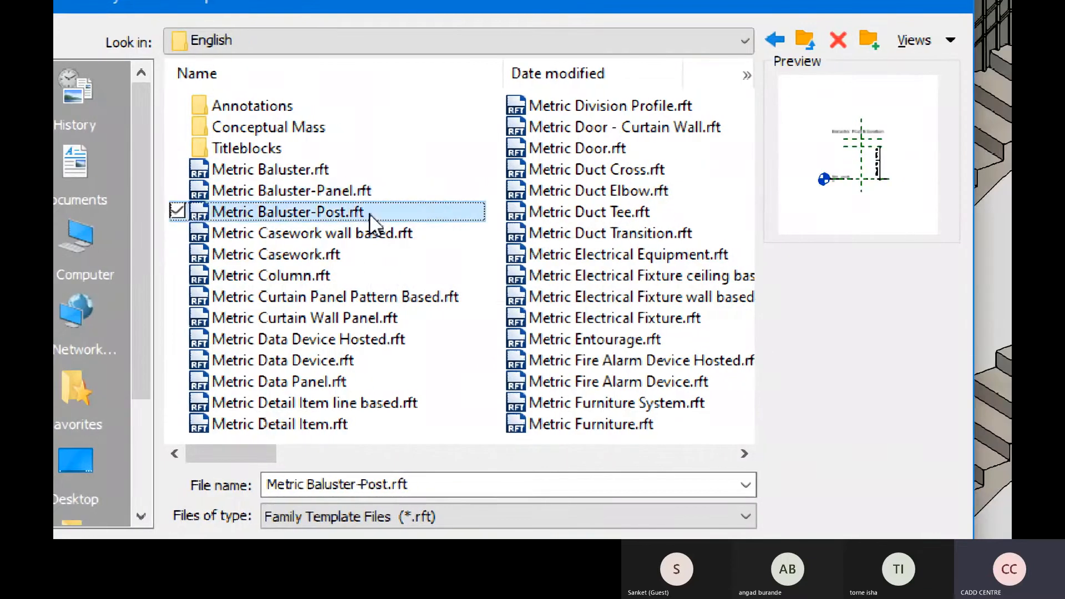
{"action": "left_click", "coordinate": [334, 191]}
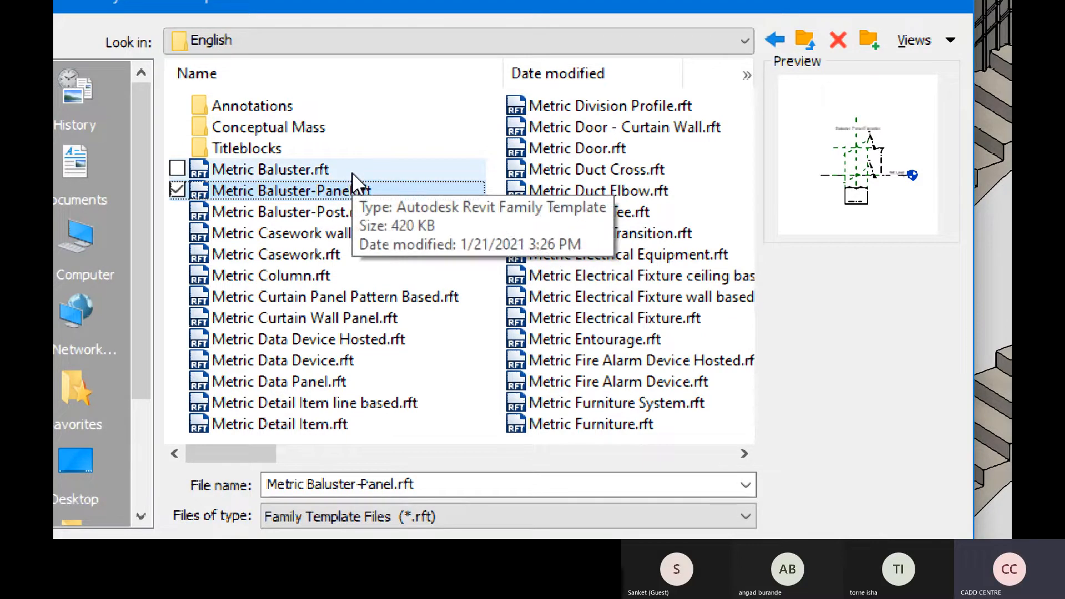
Create the new family from the Metric Baluster.rft template
{"action": "left_click", "coordinate": [351, 171]}
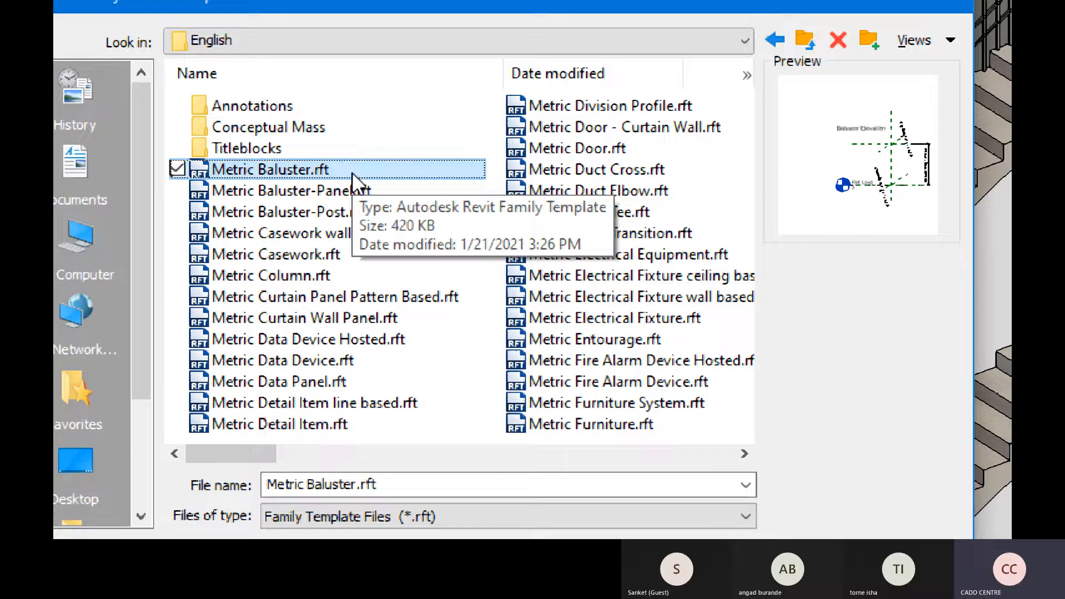
{"action": "key", "text": "ctrl"}
{"action": "key", "text": "ctrl"}
{"action": "key", "text": "ctrl"}
{"action": "key", "text": "ctrl"}
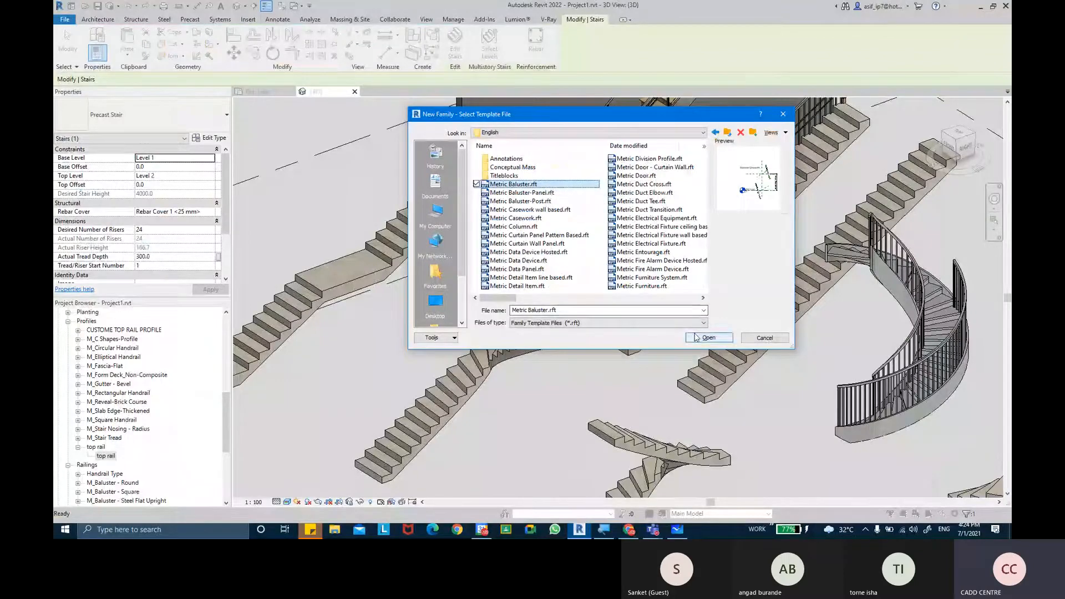
{"action": "left_click", "coordinate": [708, 337]}
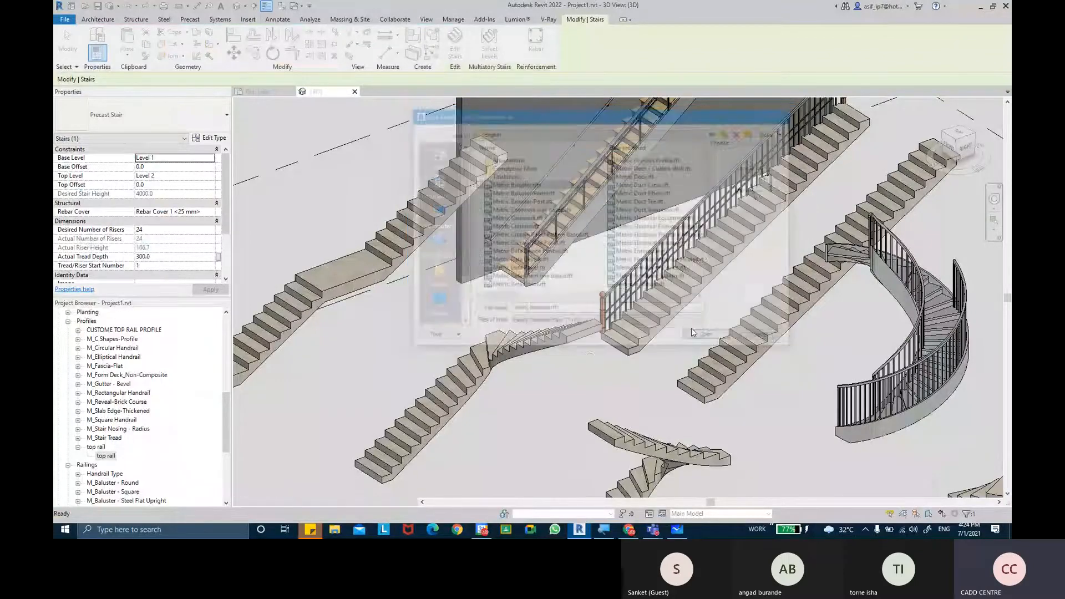
Examine the baluster template's left elevation, including its height dimension, reference planes and top and bottom cut angles
{"action": "middle_click_drag", "start_coordinate": [612, 223], "coordinate": [552, 186]}
{"action": "middle_click_drag", "start_coordinate": [749, 170], "coordinate": [794, 194]}
{"action": "middle_click_drag", "start_coordinate": [912, 249], "coordinate": [896, 266]}
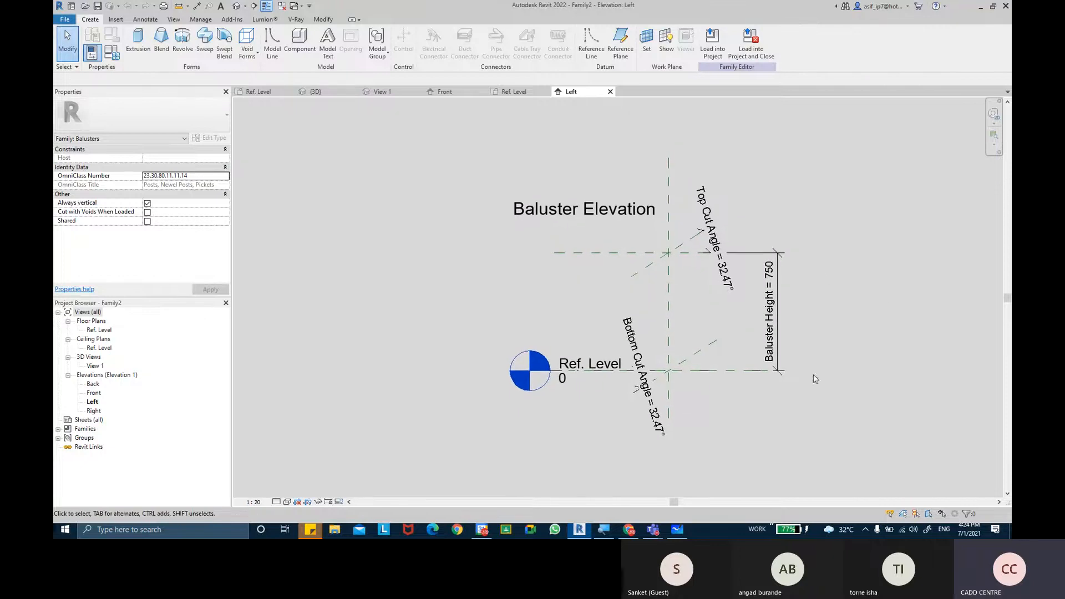
{"action": "middle_click_drag", "start_coordinate": [785, 341], "coordinate": [777, 339]}
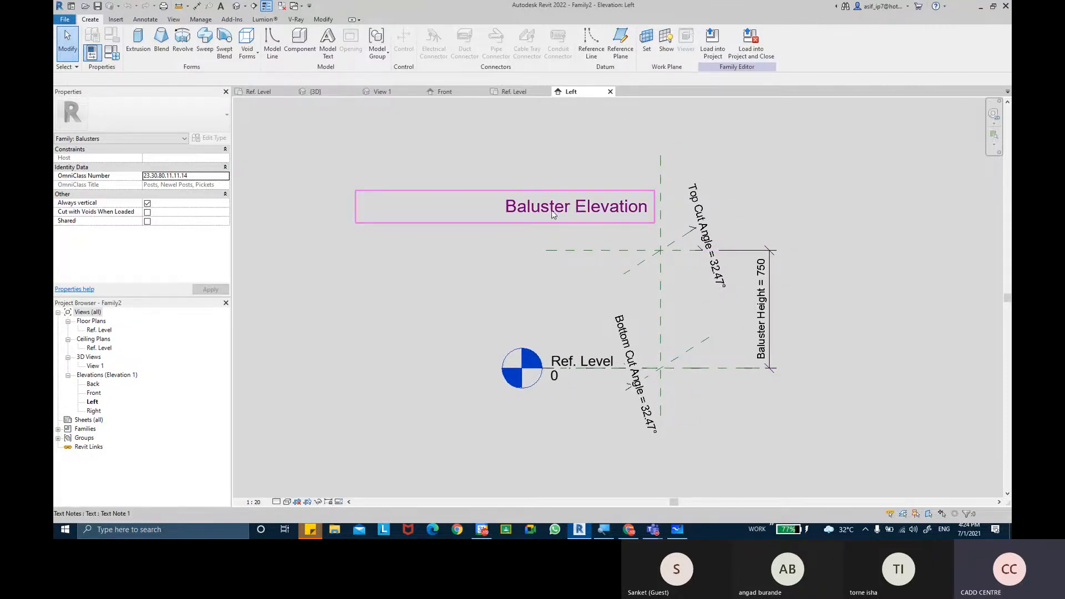
{"action": "middle_click_drag", "start_coordinate": [628, 297], "coordinate": [577, 261]}
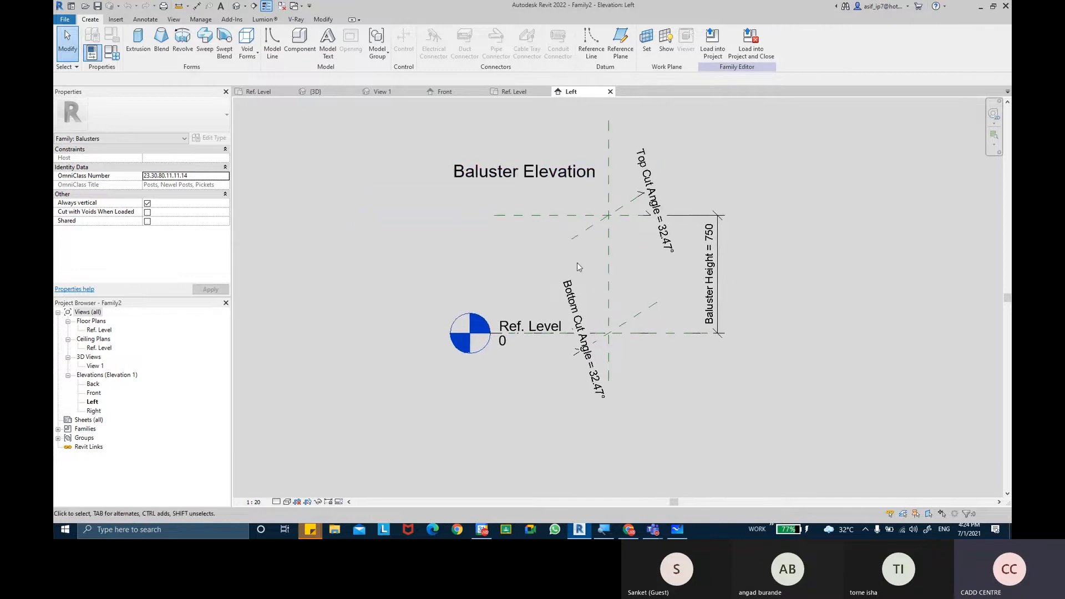
{"action": "scroll", "coordinate": [631, 209], "scroll_direction": "up", "scroll_amount": 1}
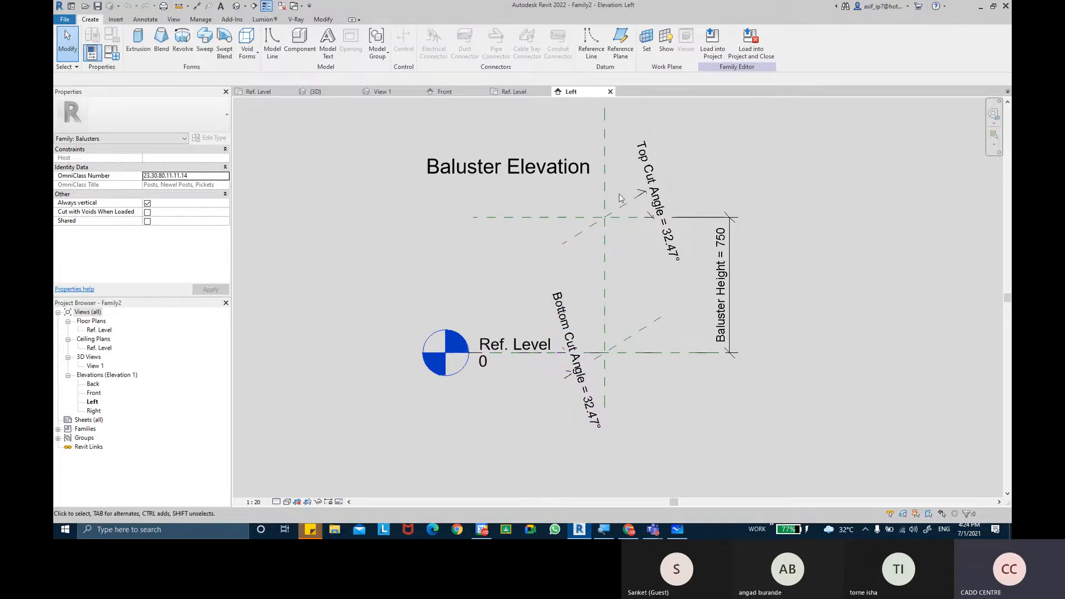
{"action": "middle_click_drag", "start_coordinate": [682, 264], "coordinate": [670, 272]}
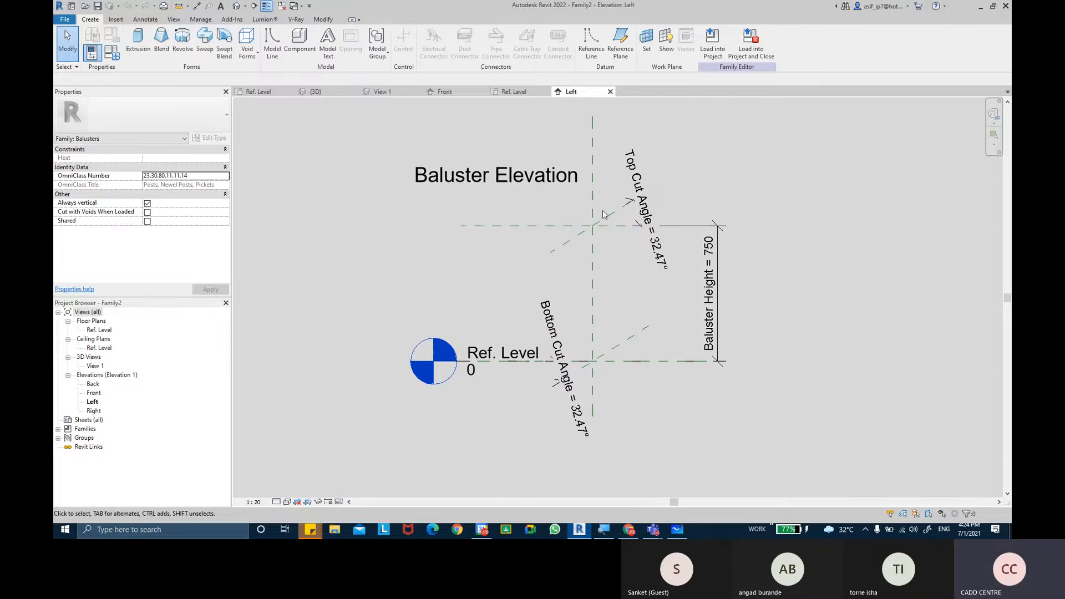
Switch to Chrome and enlarge the dimensioned designer concrete baluster image and its related concrete baluster image
{"action": "left_click", "coordinate": [632, 532]}
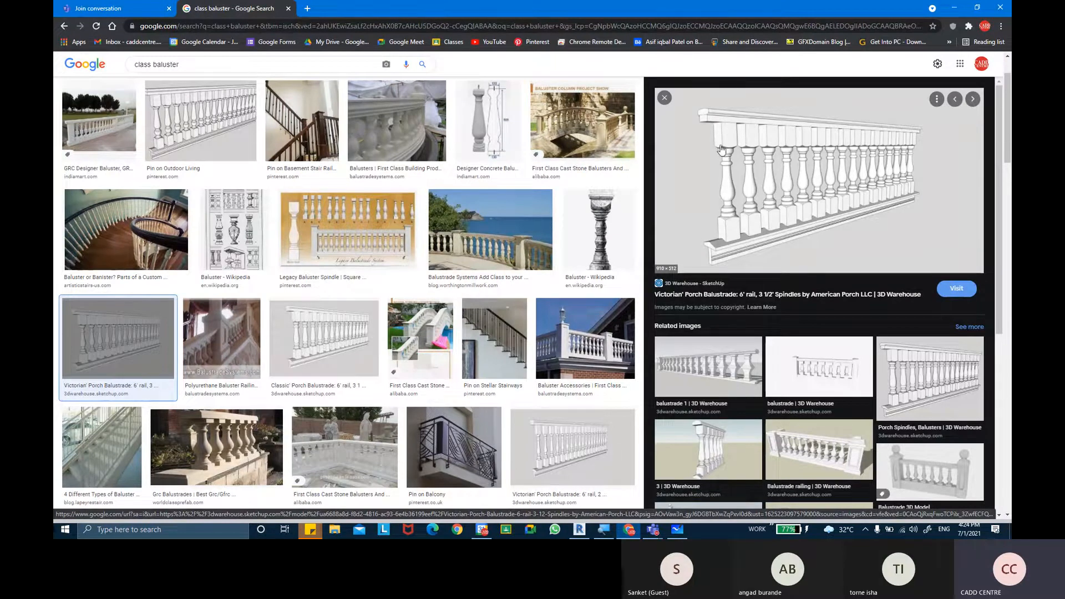
{"action": "left_click", "coordinate": [491, 127]}
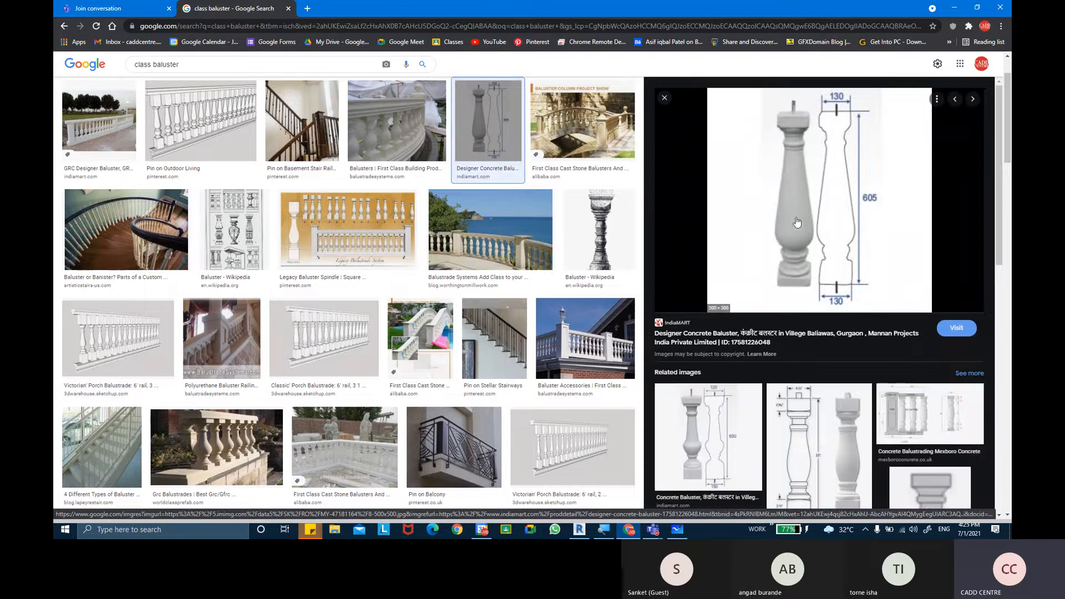
{"action": "left_click", "coordinate": [715, 430]}
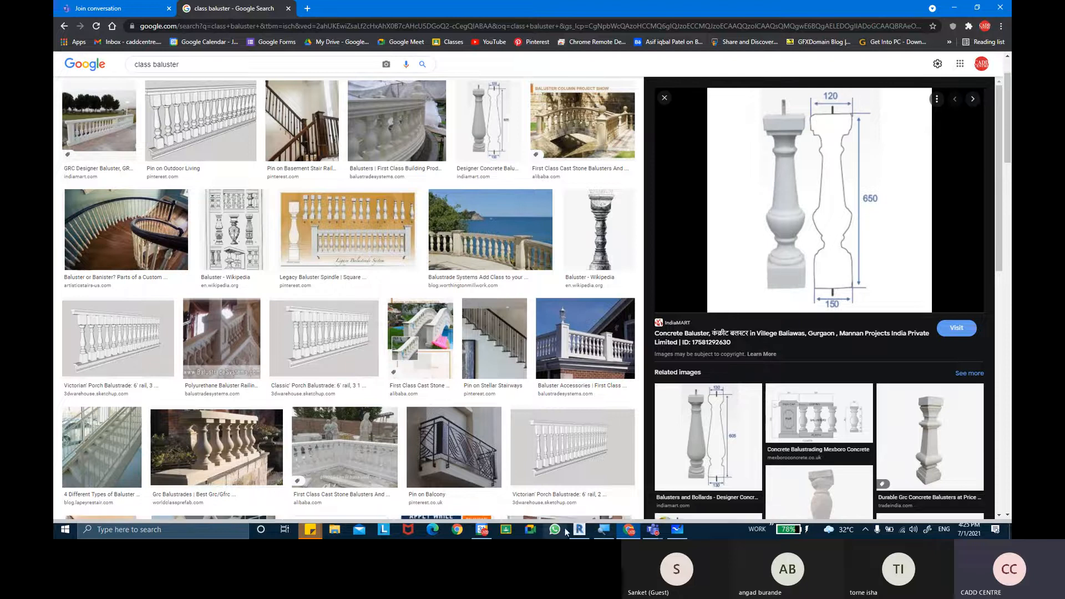
Return to Revit and draw two short horizontal reference planes, one about 71 mm below the top plane, the other about 599 mm beneath it
{"action": "key", "text": "alt+Tab"}
{"action": "middle_click_drag", "start_coordinate": [586, 263], "coordinate": [591, 259]}
{"action": "left_click", "coordinate": [93, 411]}
{"action": "scroll", "coordinate": [617, 315], "scroll_direction": "up", "scroll_amount": 1}
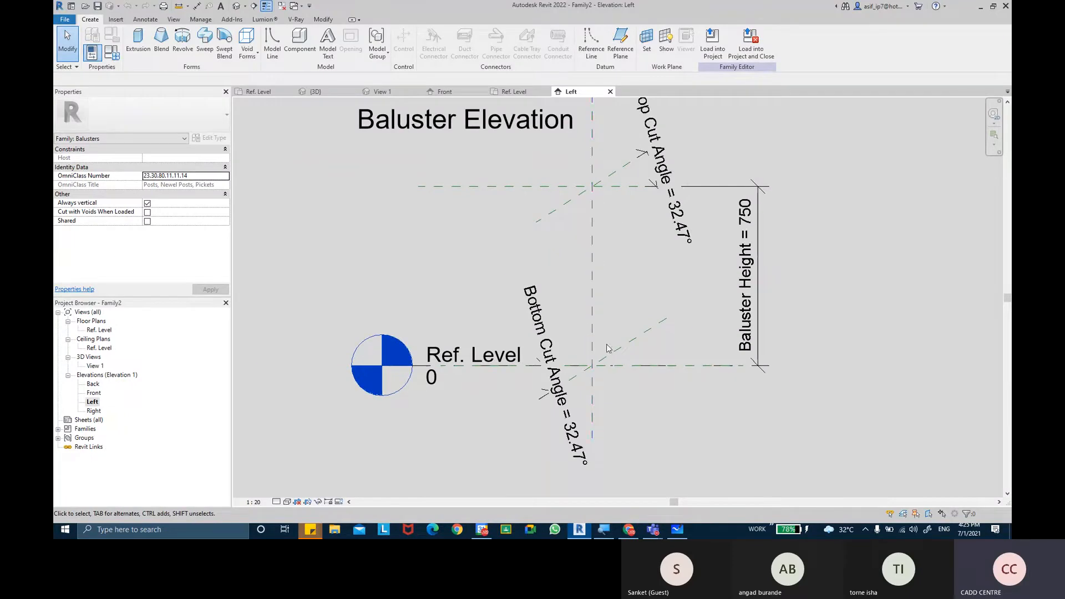
{"action": "key", "text": "r"}
{"action": "key", "text": "p"}
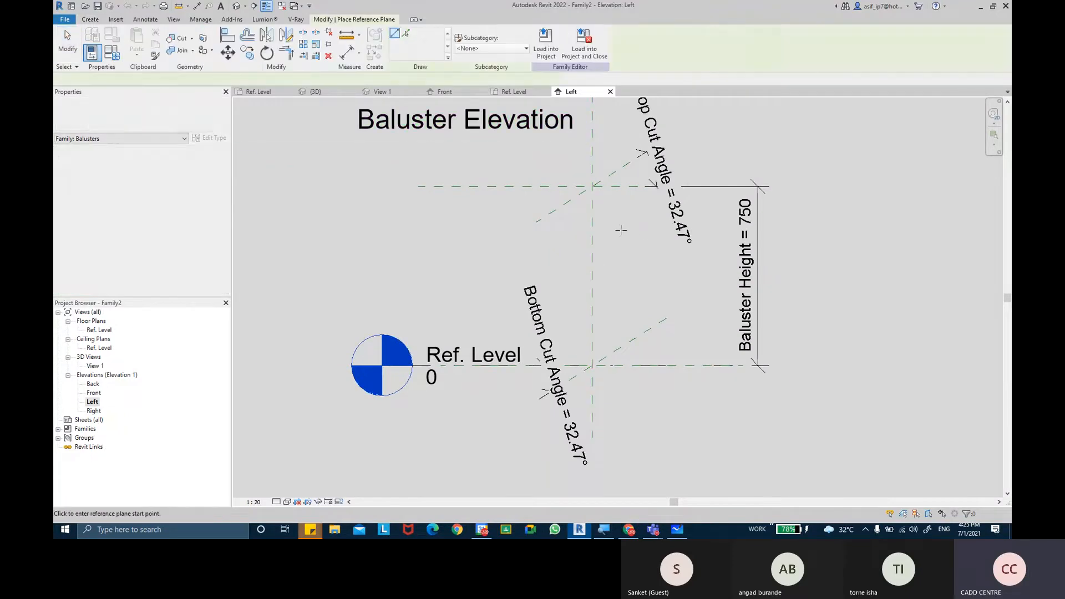
{"action": "scroll", "coordinate": [638, 232], "scroll_direction": "up", "scroll_amount": 1}
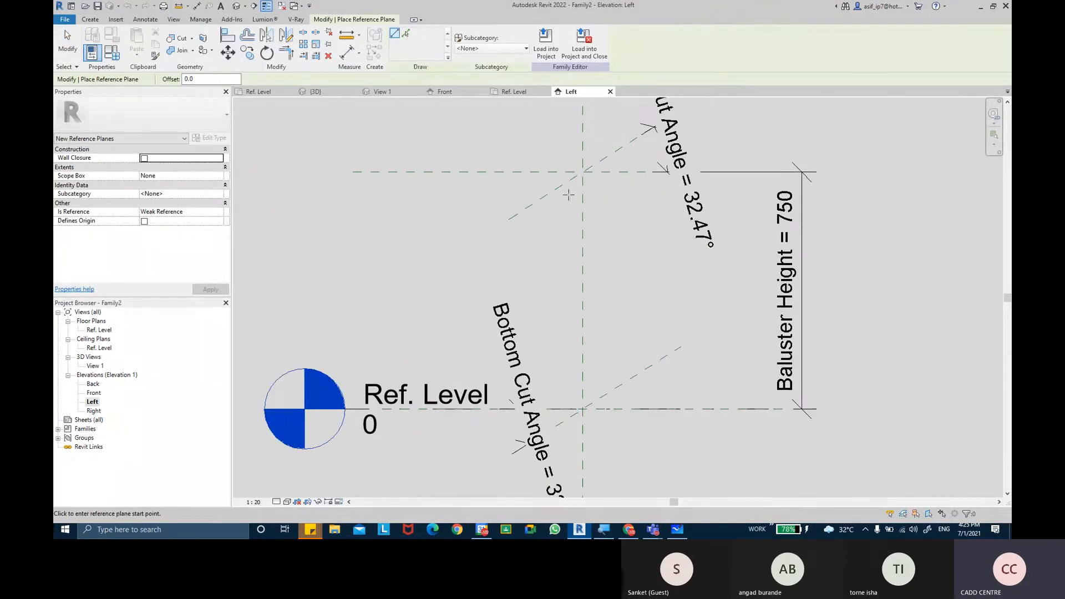
{"action": "left_click", "coordinate": [581, 195]}
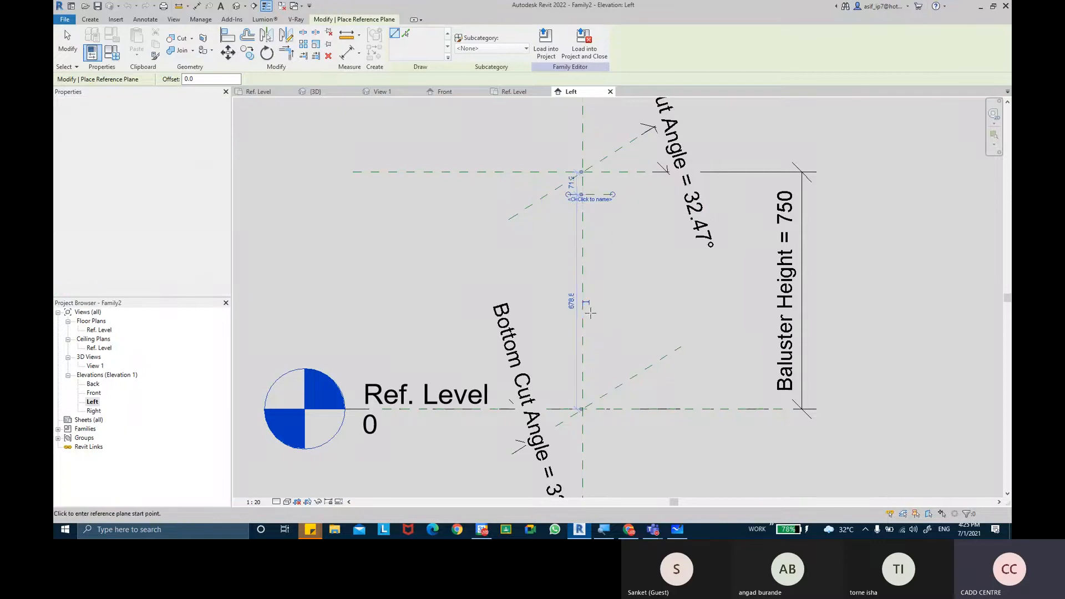
{"action": "left_click", "coordinate": [568, 385]}
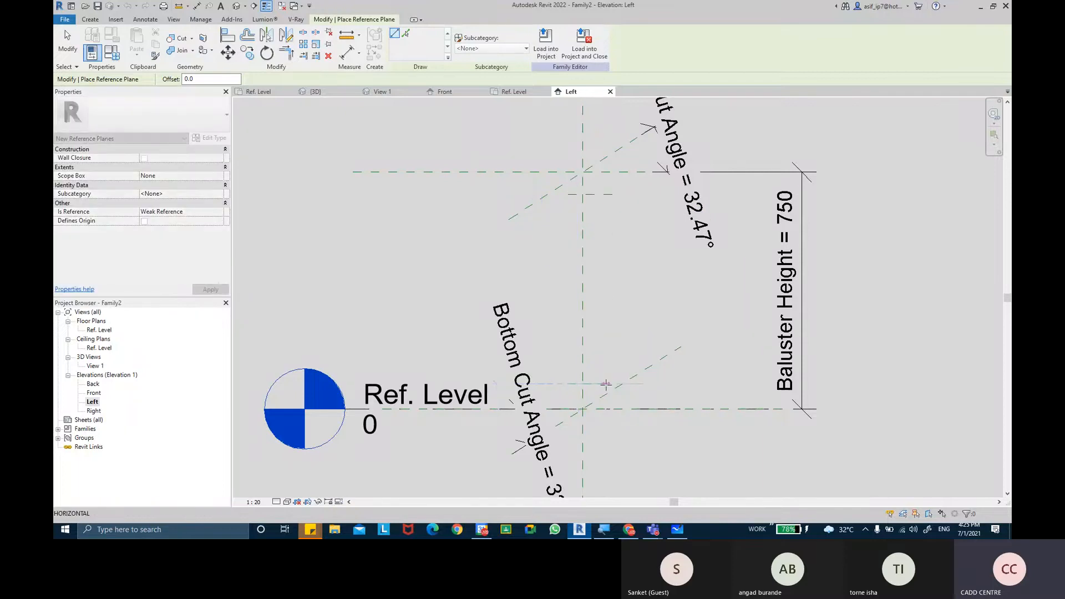
{"action": "left_click", "coordinate": [610, 384]}
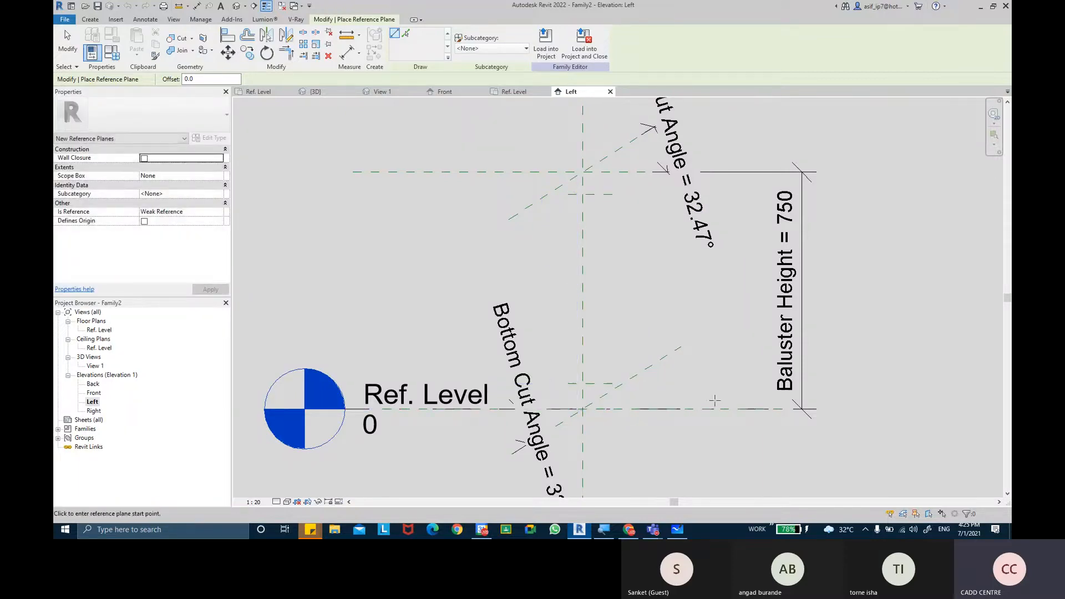
{"action": "key", "text": "Escape"}
{"action": "key", "text": "Escape"}
Lengthen the short reference plane just below the top plane at both of its ends
{"action": "mouse_move", "coordinate": [714, 317]}
{"action": "middle_mouse_down"}
{"action": "mouse_move", "coordinate": [699, 266]}
{"action": "mouse_move", "coordinate": [715, 312]}
{"action": "middle_mouse_up"}
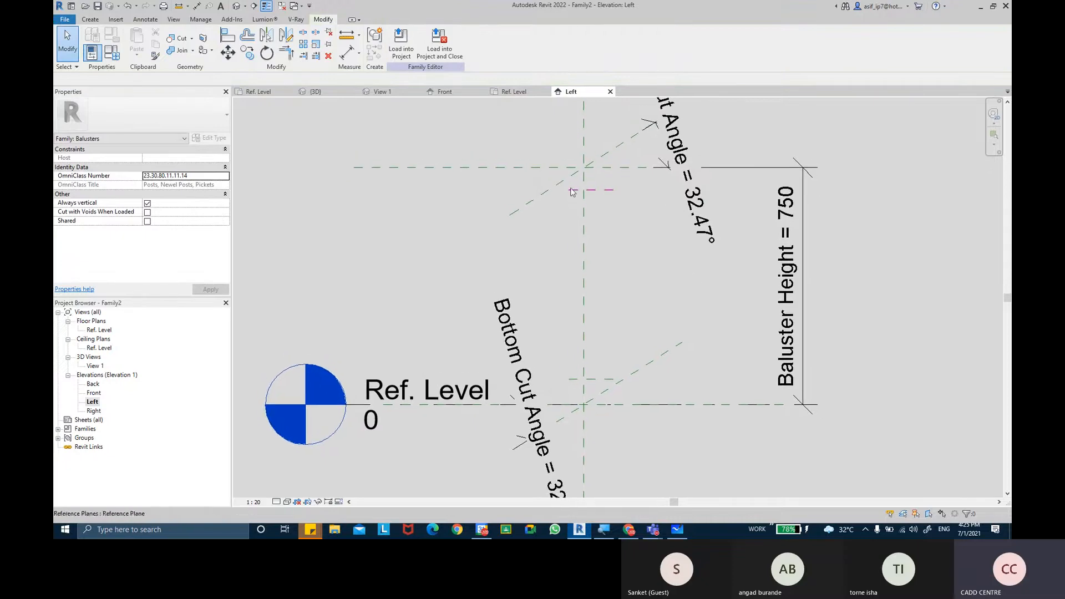
{"action": "left_click", "coordinate": [572, 192]}
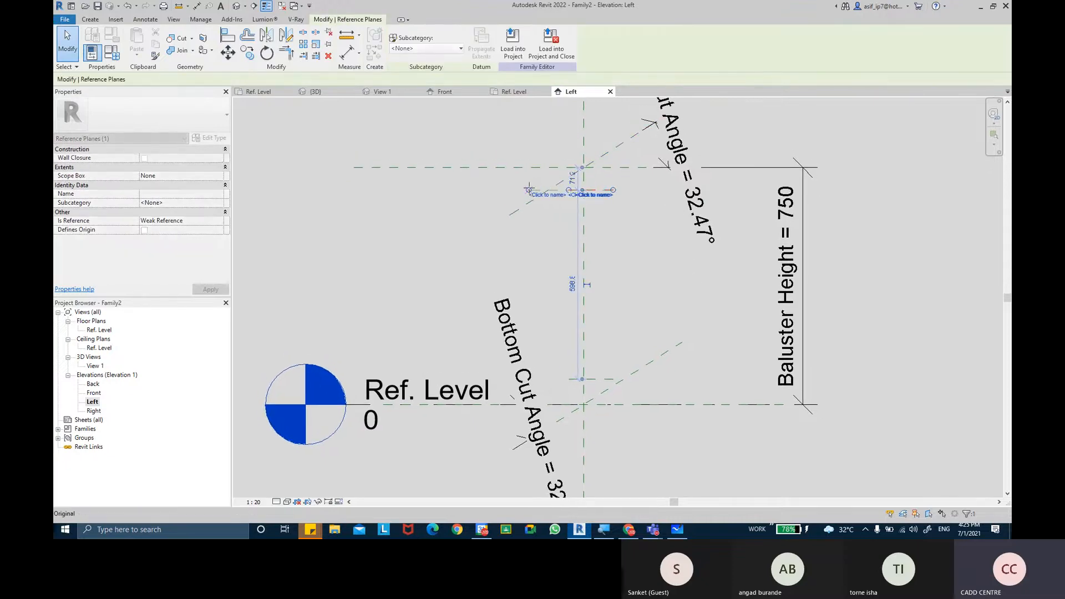
{"action": "left_click", "coordinate": [663, 238]}
{"action": "middle_click_drag", "start_coordinate": [664, 238], "coordinate": [647, 226]}
{"action": "left_click", "coordinate": [598, 179]}
{"action": "left_click_drag", "start_coordinate": [598, 179], "coordinate": [615, 179]}
{"action": "left_click", "coordinate": [643, 281]}
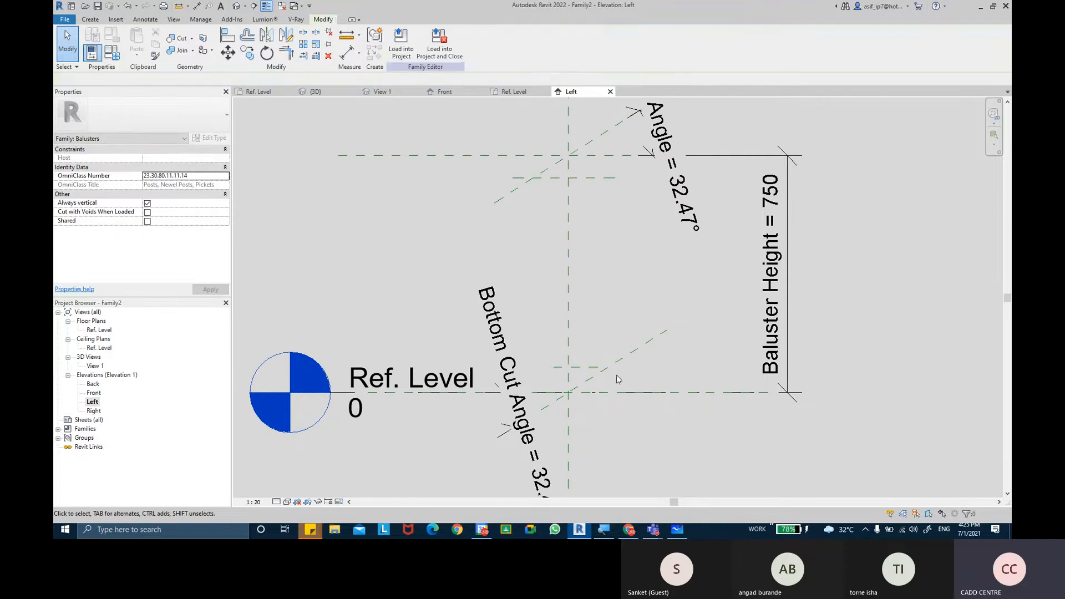
Lengthen the short reference plane just above Ref. Level at both of its ends
{"action": "left_click", "coordinate": [585, 369]}
{"action": "left_click_drag", "start_coordinate": [598, 367], "coordinate": [624, 368]}
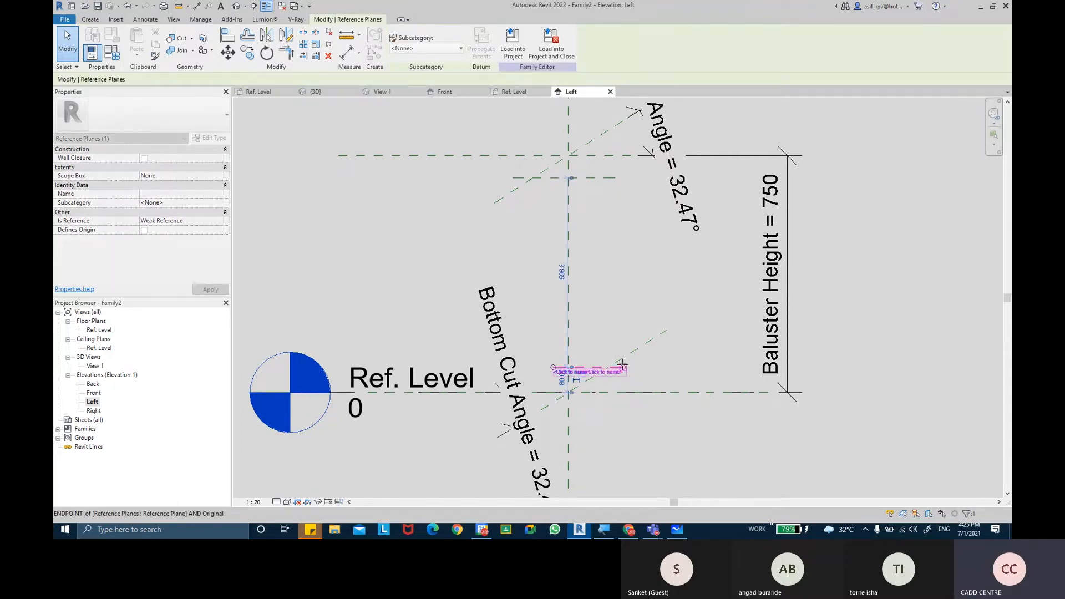
{"action": "left_click", "coordinate": [661, 374]}
{"action": "left_click", "coordinate": [563, 367]}
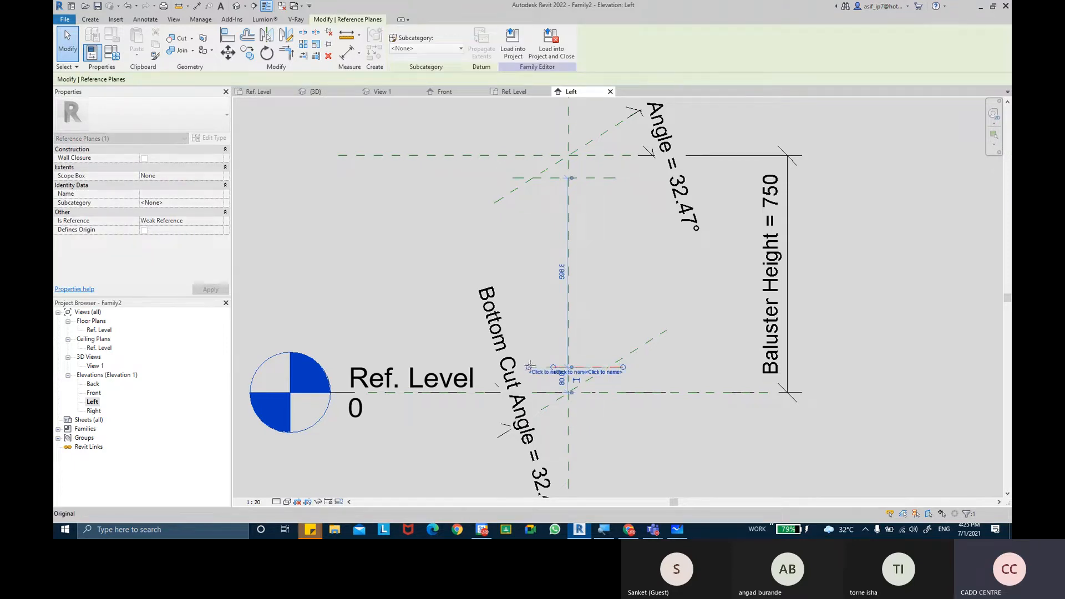
{"action": "left_click", "coordinate": [627, 309]}
{"action": "middle_click_drag", "start_coordinate": [627, 309], "coordinate": [693, 285]}
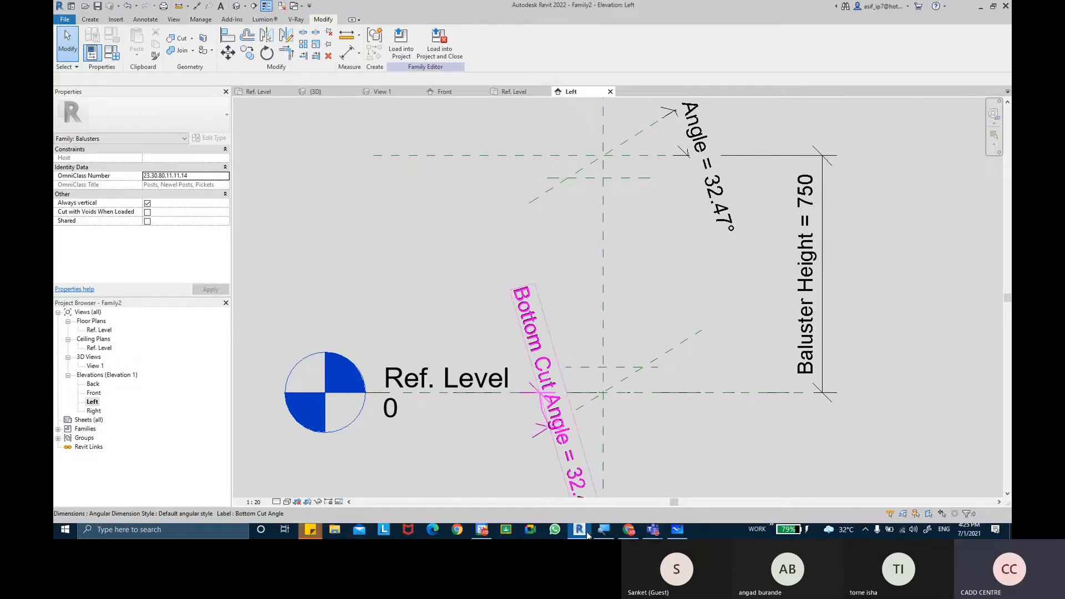
Switch to Chrome to check the dimensioned concrete baluster image, and return to the Left elevation in Revit
{"action": "left_click", "coordinate": [628, 531]}
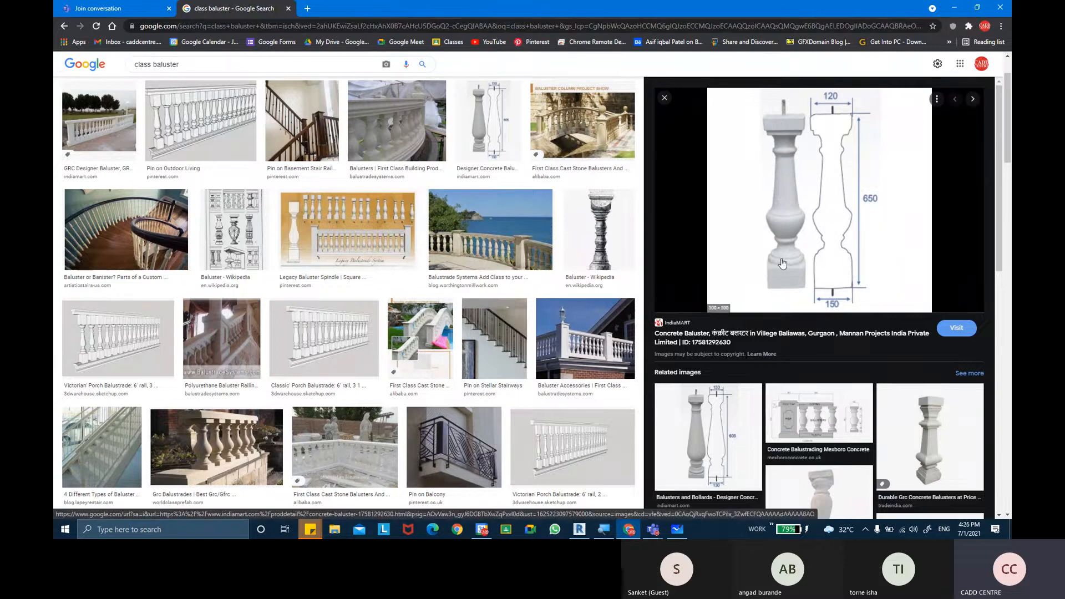
{"action": "left_click", "coordinate": [581, 529]}
{"action": "scroll", "coordinate": [650, 163], "scroll_direction": "up", "scroll_amount": 1}
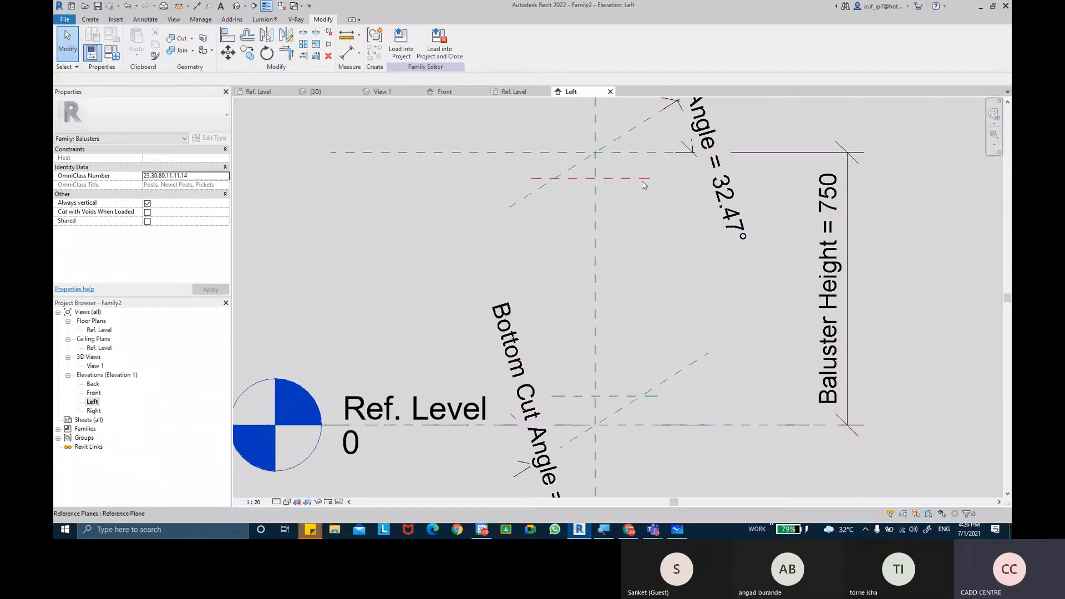
{"action": "left_click", "coordinate": [646, 425]}
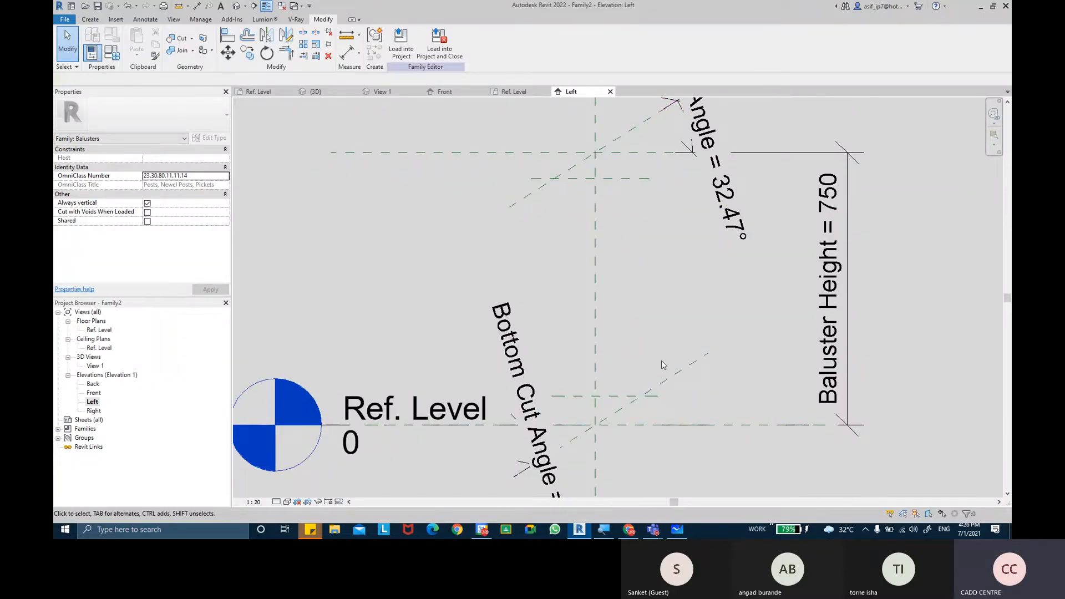
Add an aligned dimension between the top reference plane and the short plane just below it
{"action": "left_click", "coordinate": [347, 53]}
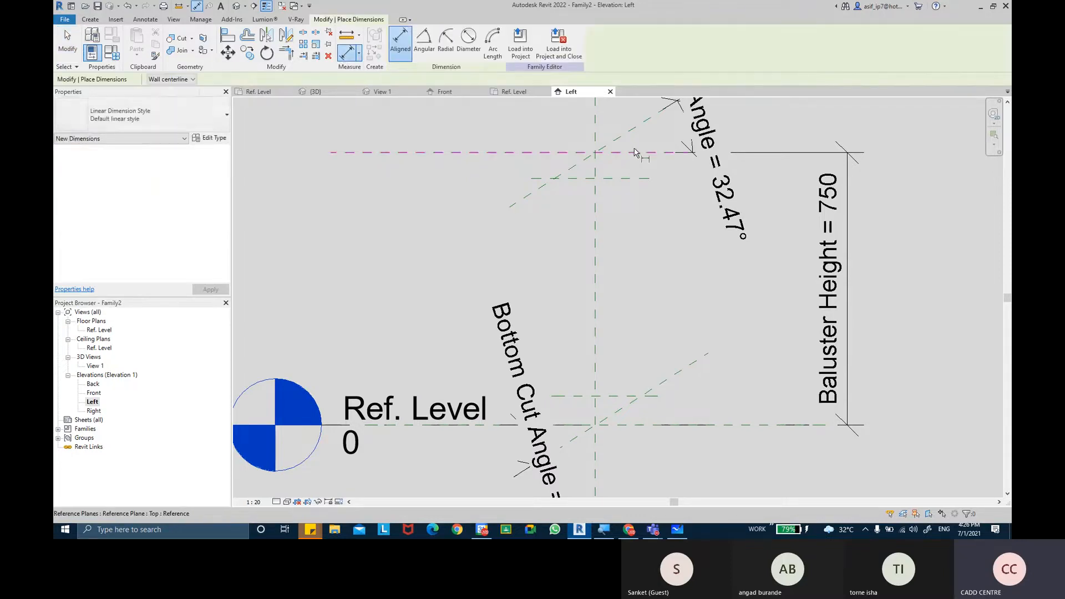
{"action": "left_click", "coordinate": [635, 152]}
{"action": "left_click", "coordinate": [625, 178]}
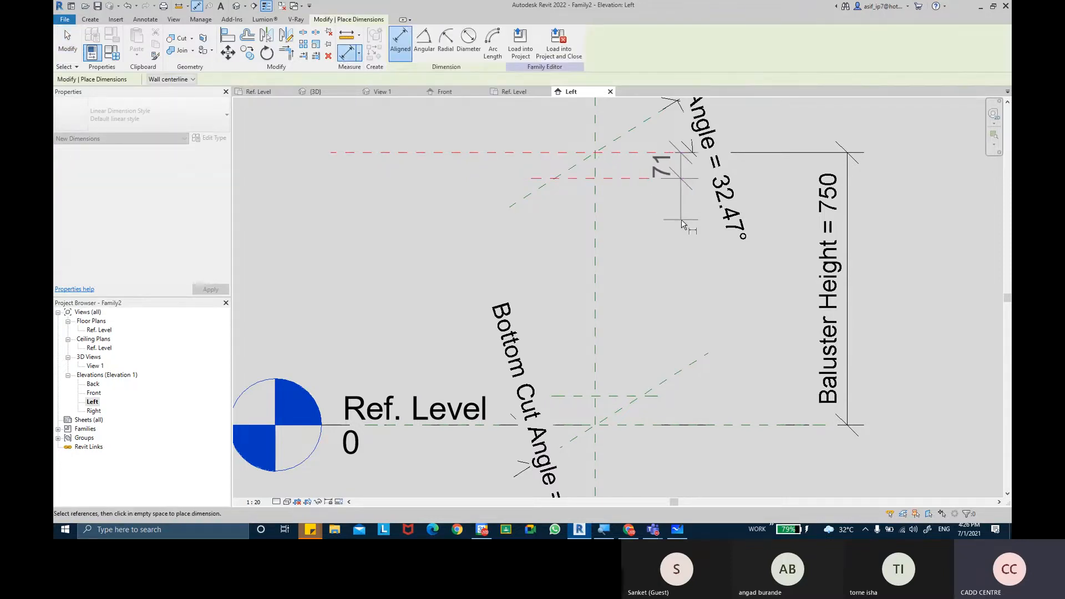
{"action": "left_click", "coordinate": [771, 226]}
Add an aligned dimension between the Ref. Level plane and the short reference plane just above it
{"action": "middle_click_drag", "start_coordinate": [654, 415], "coordinate": [637, 381]}
{"action": "scroll", "coordinate": [637, 380], "scroll_direction": "up", "scroll_amount": 1}
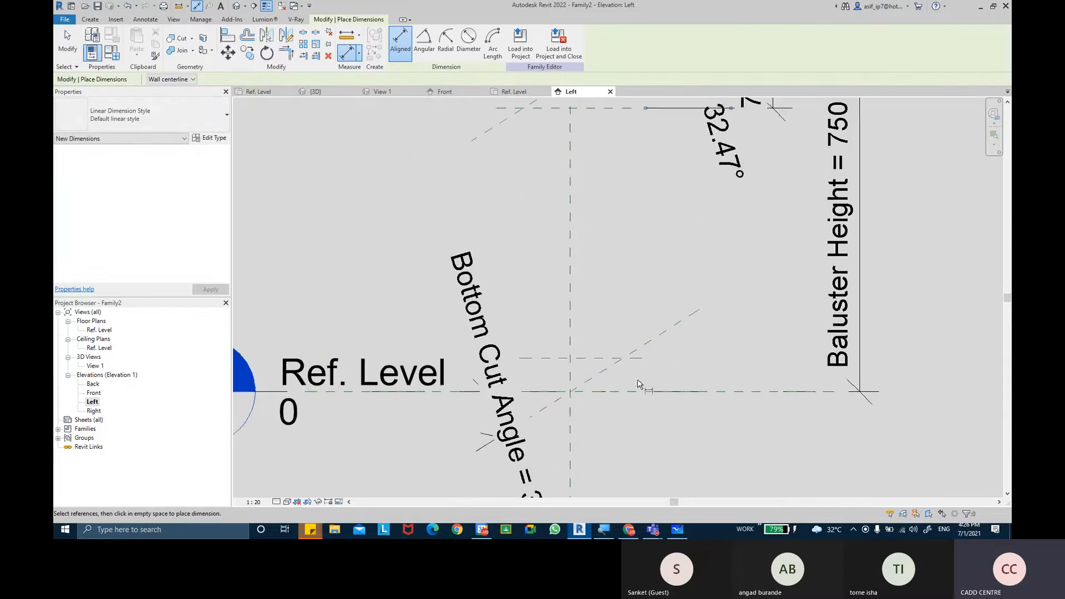
{"action": "scroll", "coordinate": [638, 384], "scroll_direction": "up", "scroll_amount": 1}
{"action": "left_click", "coordinate": [623, 400]}
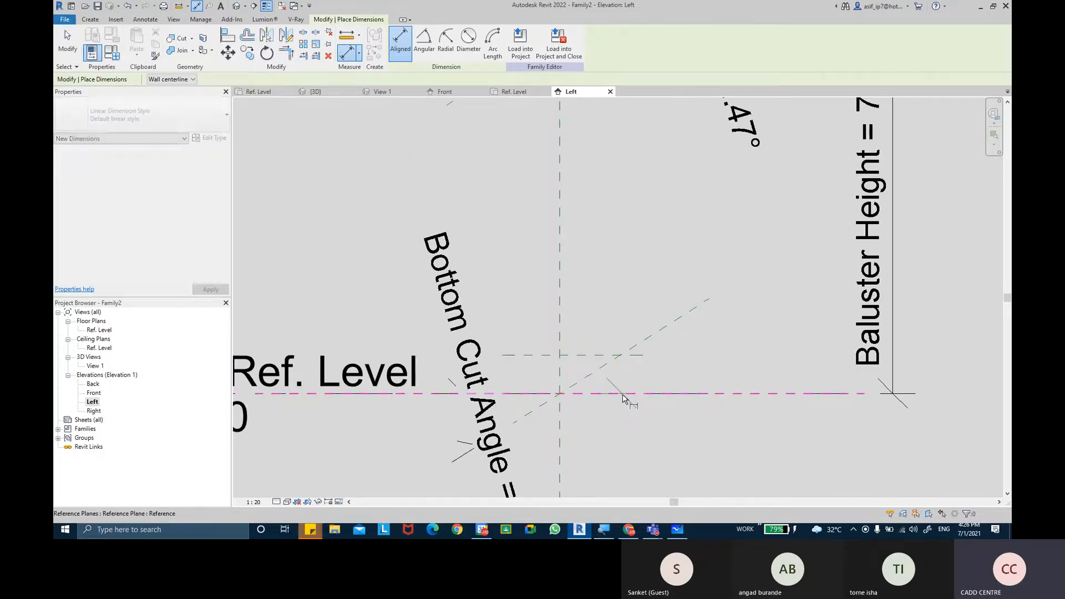
{"action": "left_click", "coordinate": [630, 355]}
{"action": "scroll", "coordinate": [738, 346], "scroll_direction": "down", "scroll_amount": 2}
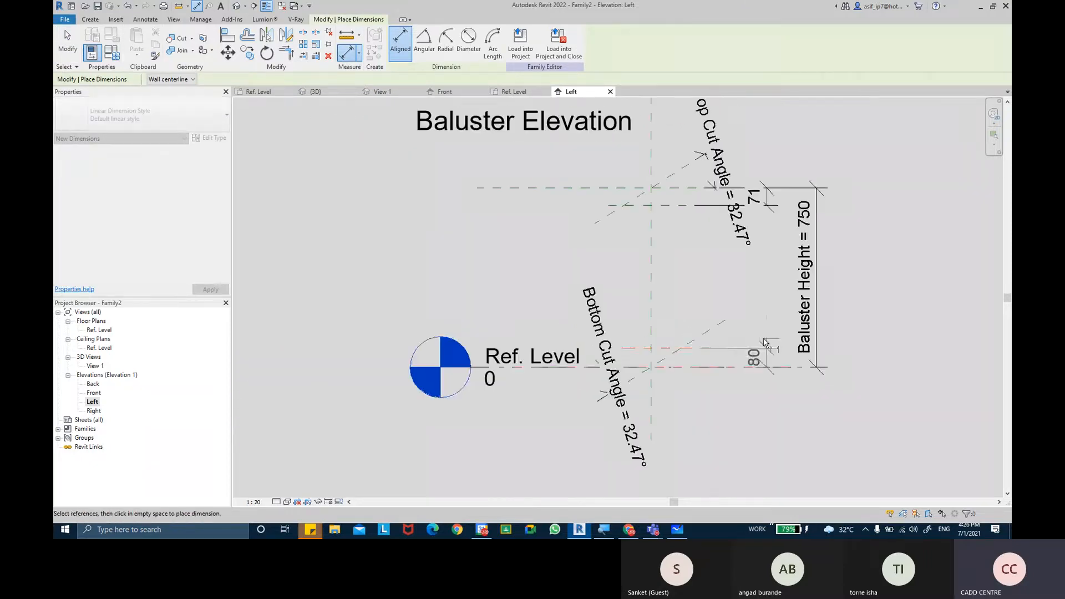
{"action": "left_click", "coordinate": [768, 358]}
{"action": "key", "text": "Escape"}
Label both new short-plane dimensions with a new family type parameter named SQUARE HT
{"action": "scroll", "coordinate": [791, 218], "scroll_direction": "up", "scroll_amount": 2}
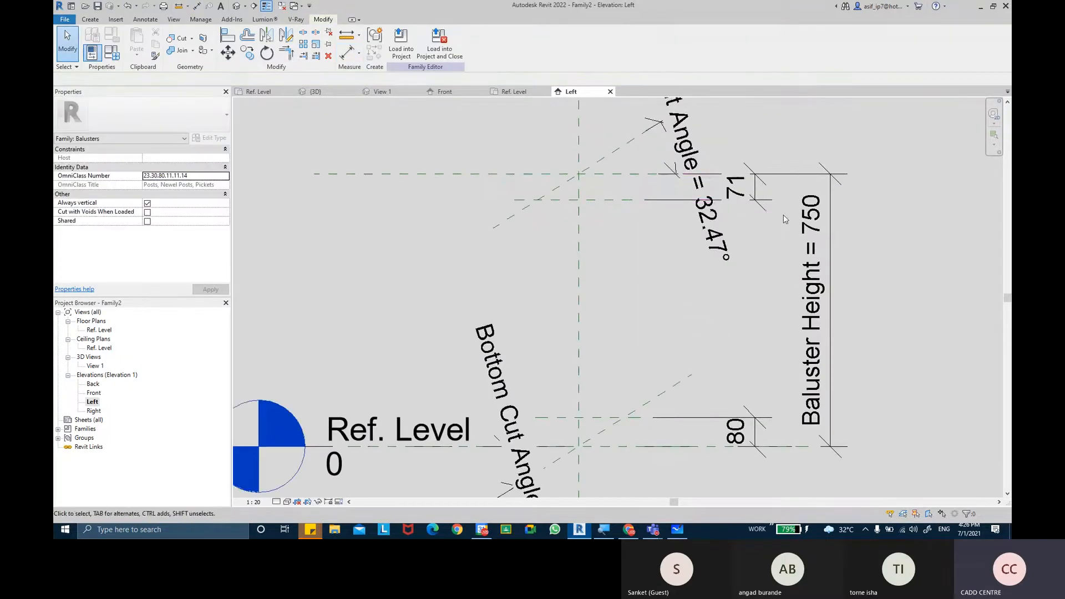
{"action": "left_click", "coordinate": [721, 173]}
{"action": "left_click", "coordinate": [746, 412], "text": "ctrl"}
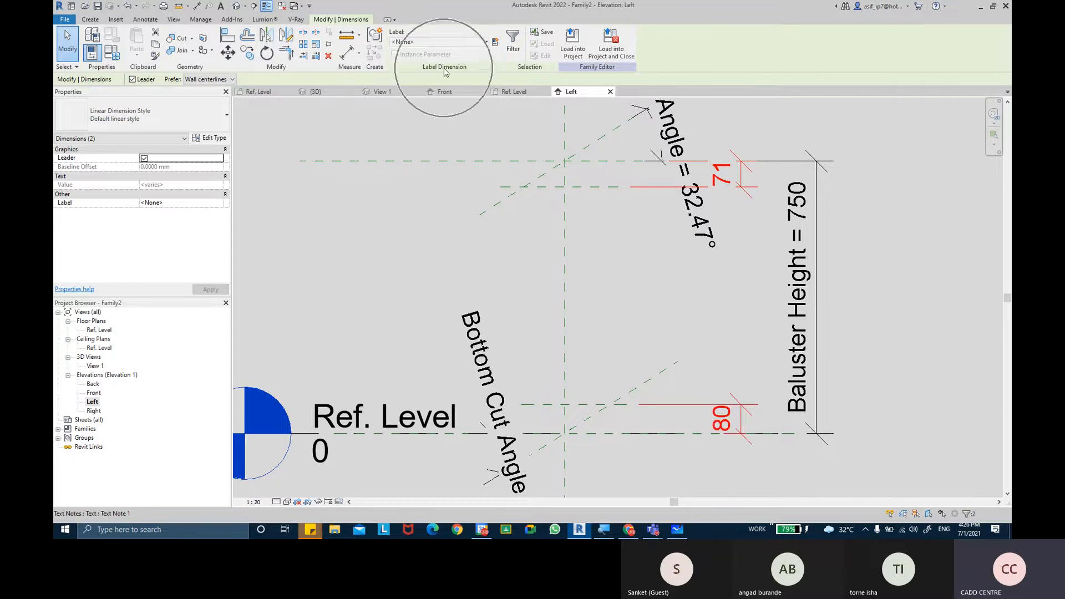
{"action": "left_click", "coordinate": [496, 47]}
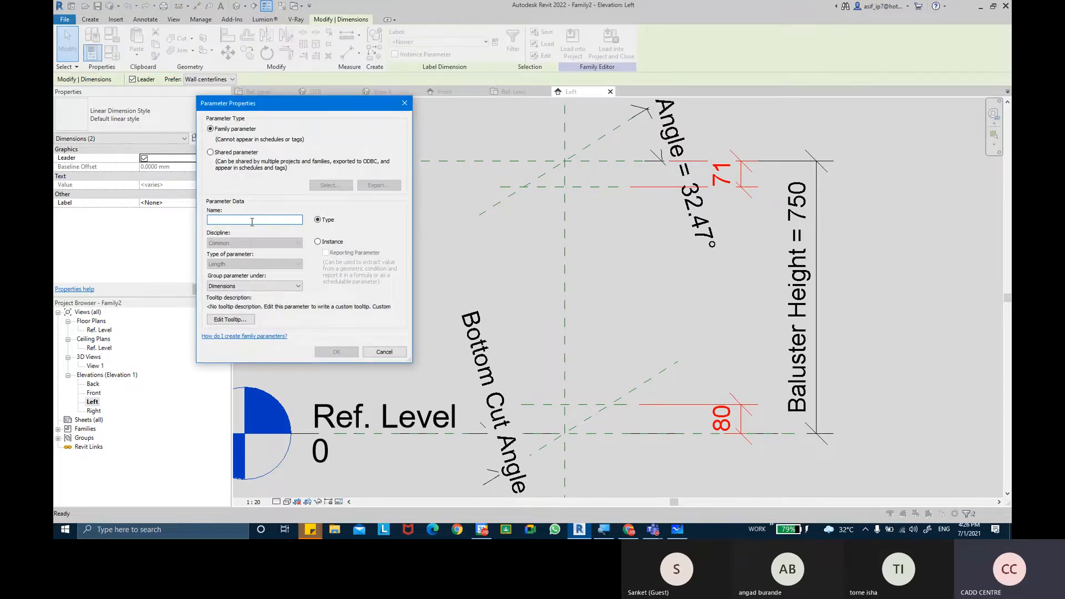
{"action": "type", "text": "squ"}
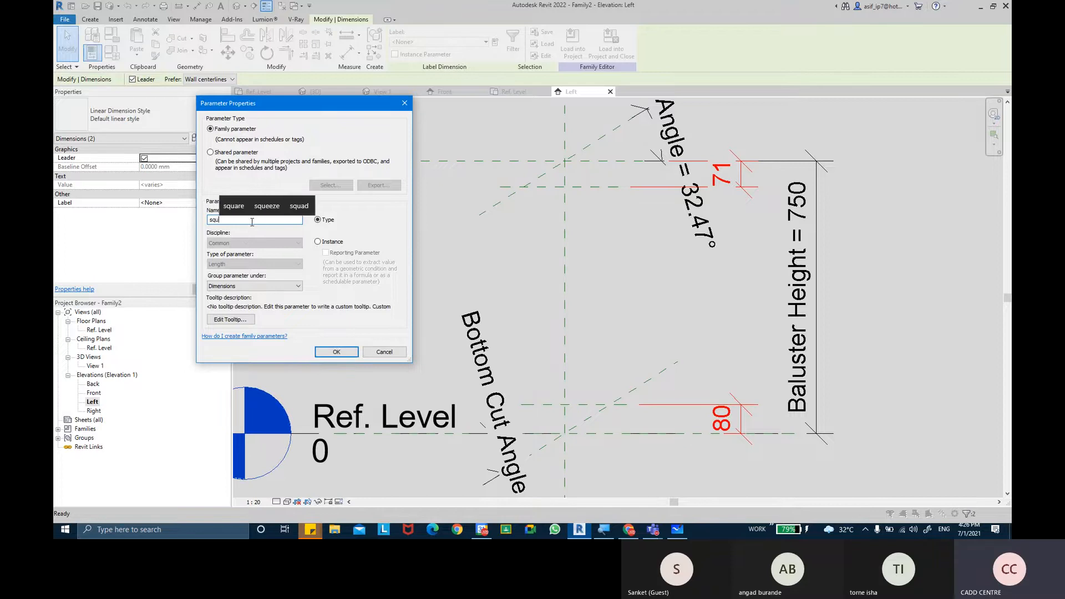
{"action": "key", "text": "BackSpace"}
{"action": "key", "text": "BackSpace"}
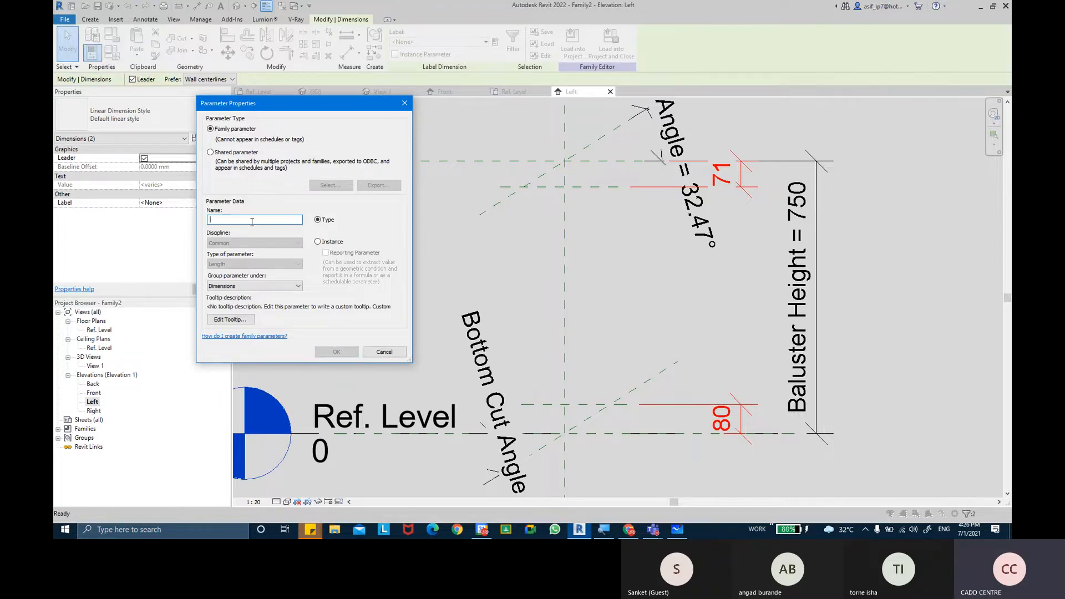
{"action": "type", "text": "SQUAT"}
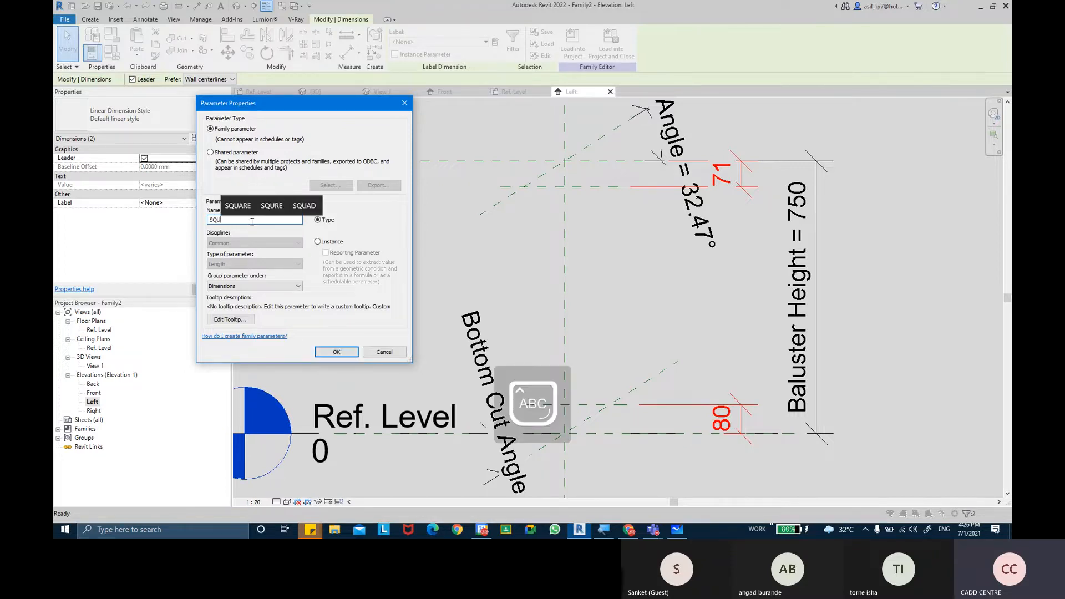
{"action": "key", "text": "BackSpace"}
{"action": "type", "text": "RE"}
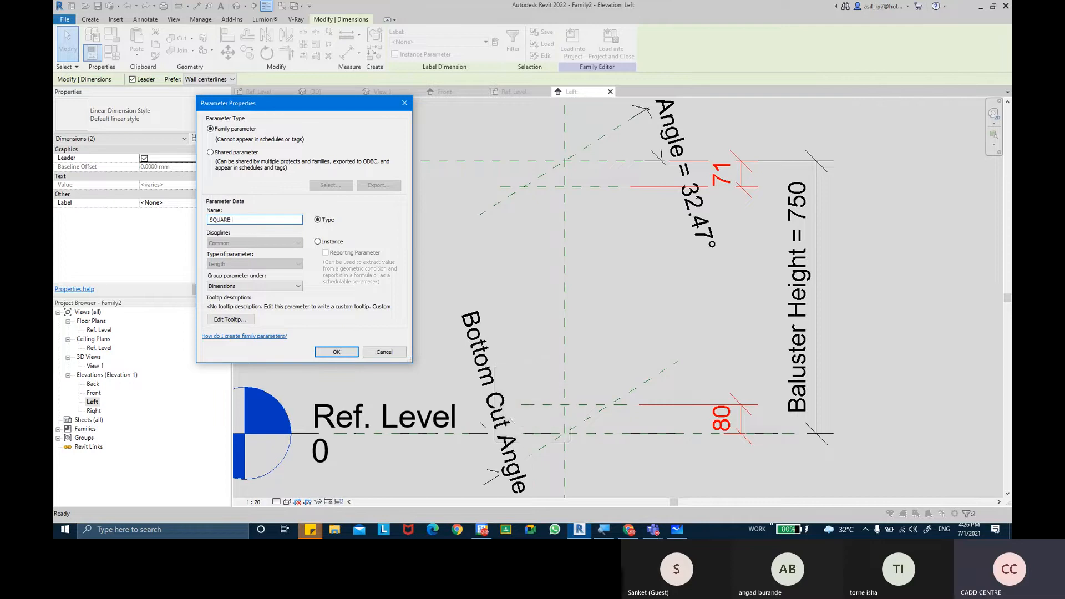
{"action": "key", "text": "Return"}
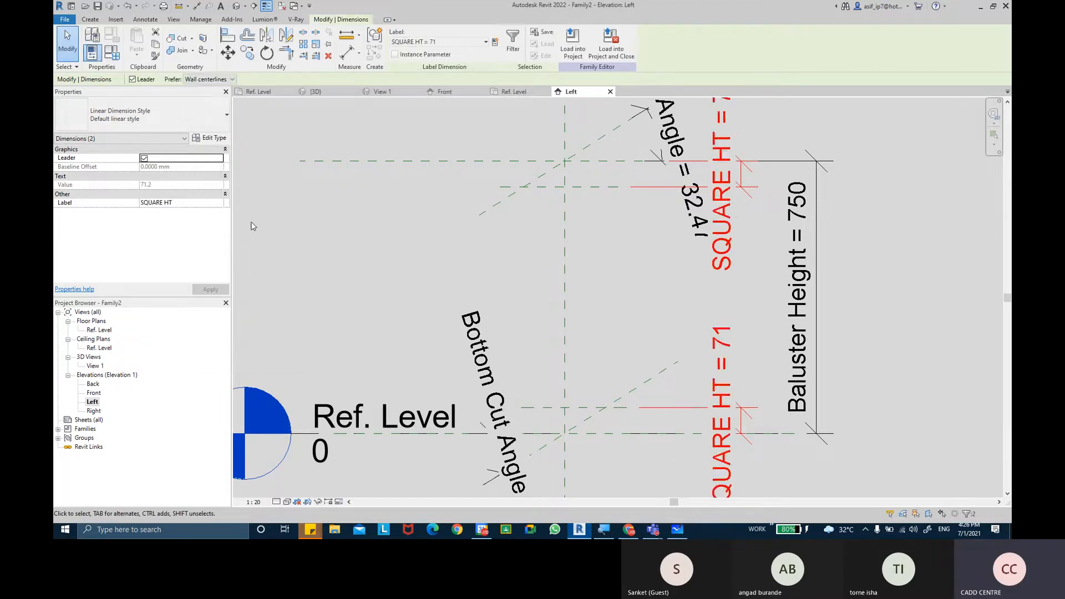
{"action": "left_click", "coordinate": [497, 229]}
Set the Left elevation's view scale to 1:5 after trying 1:2
{"action": "scroll", "coordinate": [524, 358], "scroll_direction": "down", "scroll_amount": 2}
{"action": "middle_click_drag", "start_coordinate": [524, 358], "coordinate": [517, 390]}
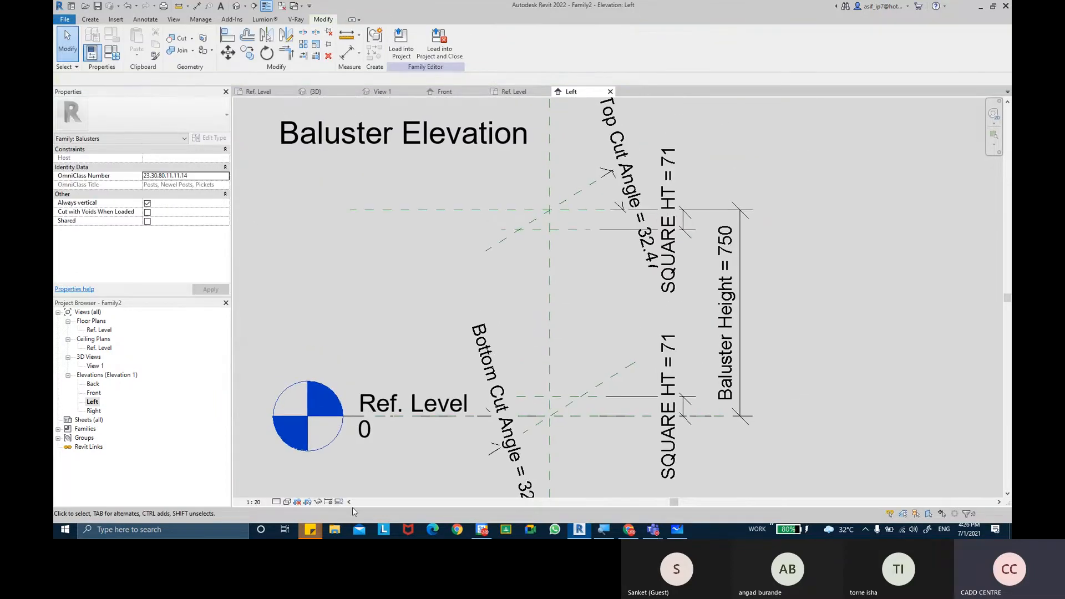
{"action": "left_click", "coordinate": [254, 502]}
{"action": "left_click", "coordinate": [256, 370]}
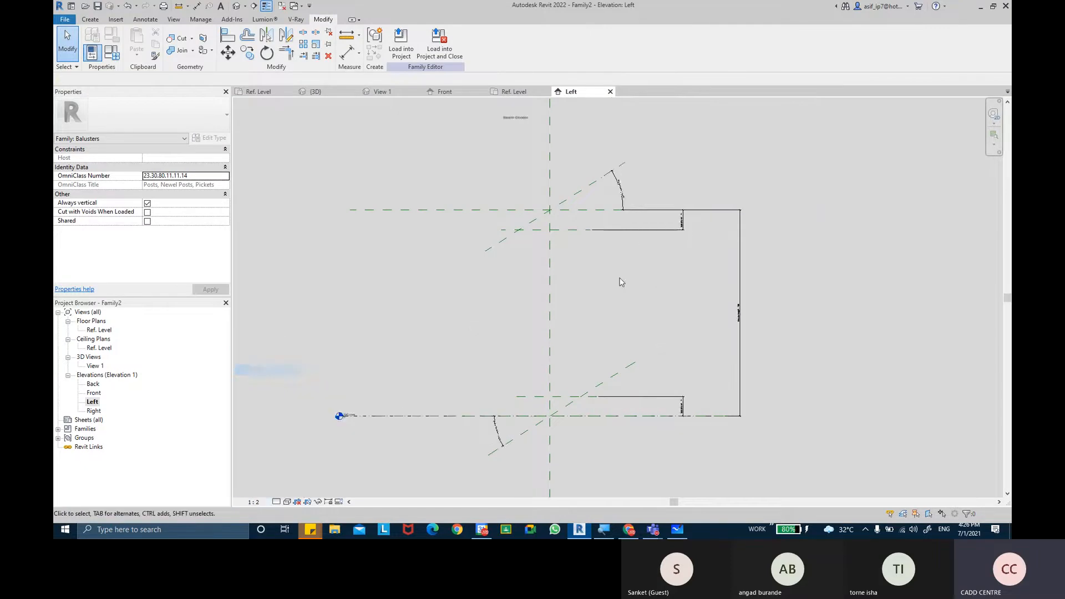
{"action": "left_click", "coordinate": [253, 502]}
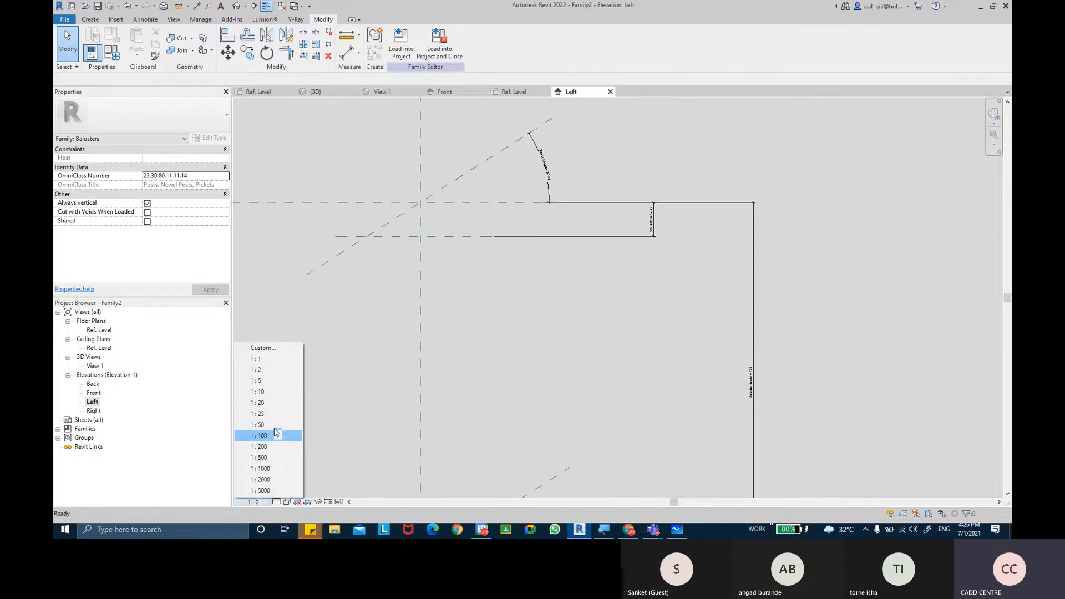
{"action": "left_click", "coordinate": [278, 384]}
{"action": "mouse_move", "coordinate": [632, 306]}
{"action": "middle_mouse_down"}
{"action": "mouse_move", "coordinate": [642, 258]}
{"action": "mouse_move", "coordinate": [664, 295]}
{"action": "mouse_move", "coordinate": [670, 249]}
{"action": "mouse_move", "coordinate": [741, 273]}
{"action": "middle_mouse_up"}
{"action": "scroll", "coordinate": [665, 289], "scroll_direction": "up", "scroll_amount": 1}
{"action": "scroll", "coordinate": [658, 288], "scroll_direction": "down", "scroll_amount": 2}
{"action": "scroll", "coordinate": [688, 249], "scroll_direction": "down", "scroll_amount": 1}
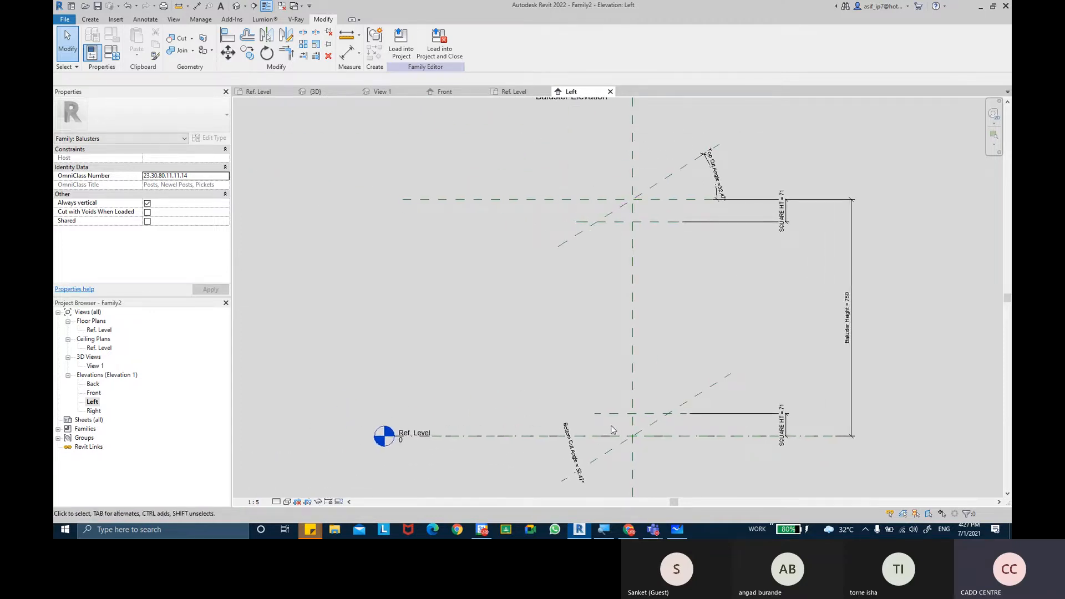
{"action": "mouse_move", "coordinate": [649, 257]}
{"action": "middle_mouse_down"}
{"action": "mouse_move", "coordinate": [635, 268]}
{"action": "mouse_move", "coordinate": [630, 256]}
{"action": "middle_mouse_up"}
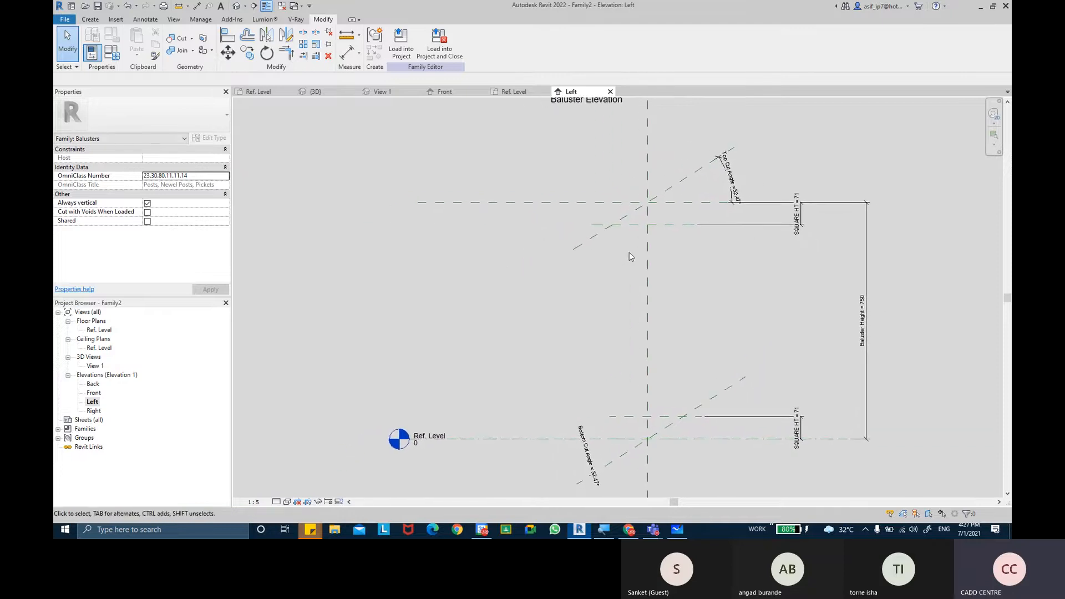
Open the Ref. Level floor plan around the crossing of its center reference planes
{"action": "left_click", "coordinate": [102, 331]}
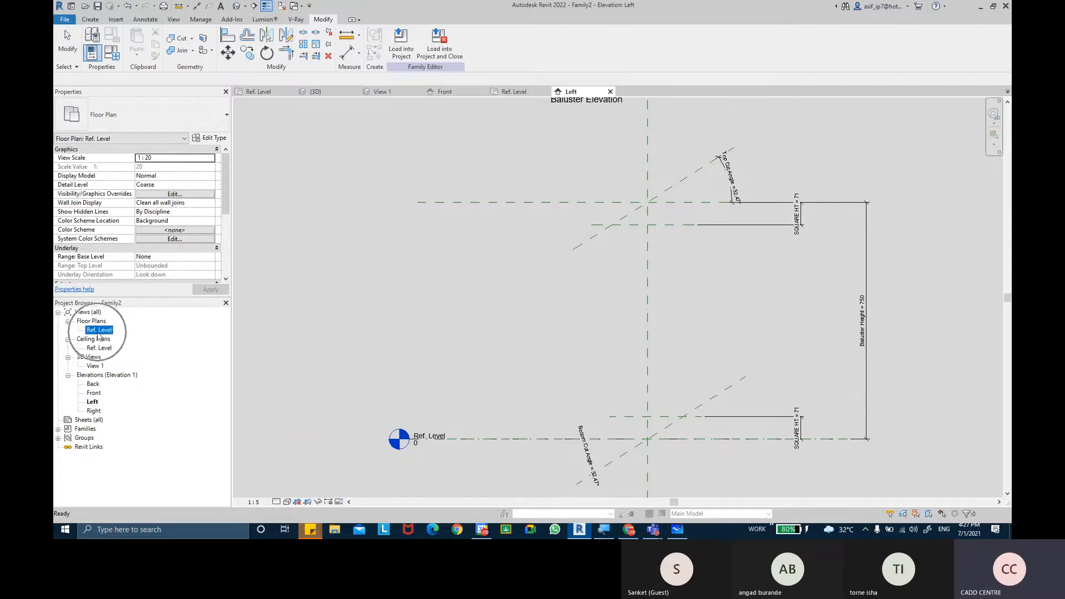
{"action": "double_click", "coordinate": [100, 330]}
{"action": "scroll", "coordinate": [596, 277], "scroll_direction": "up", "scroll_amount": 2}
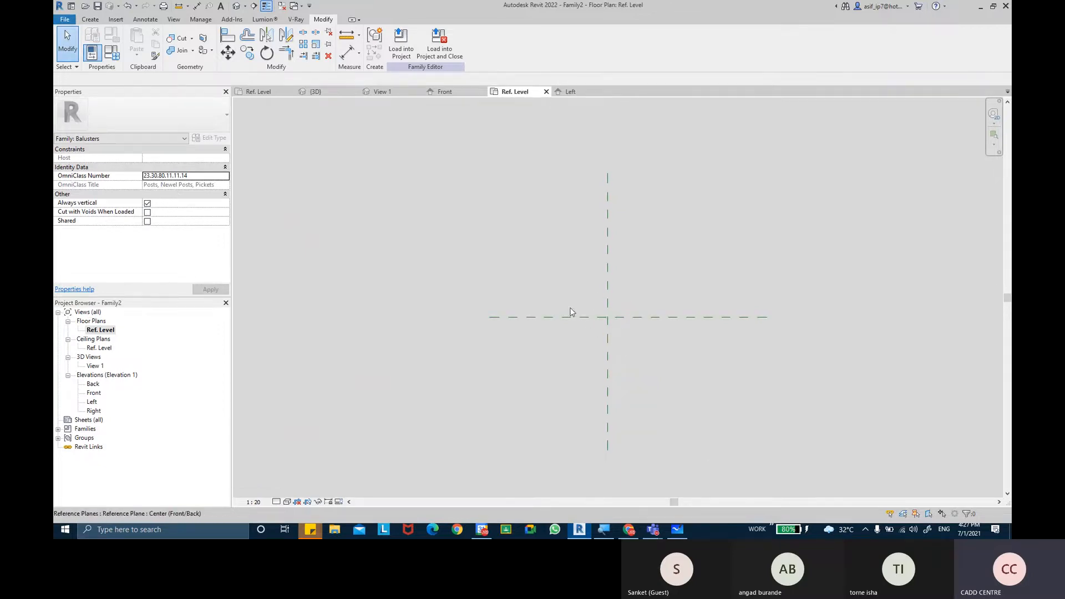
{"action": "scroll", "coordinate": [647, 311], "scroll_direction": "up", "scroll_amount": 2}
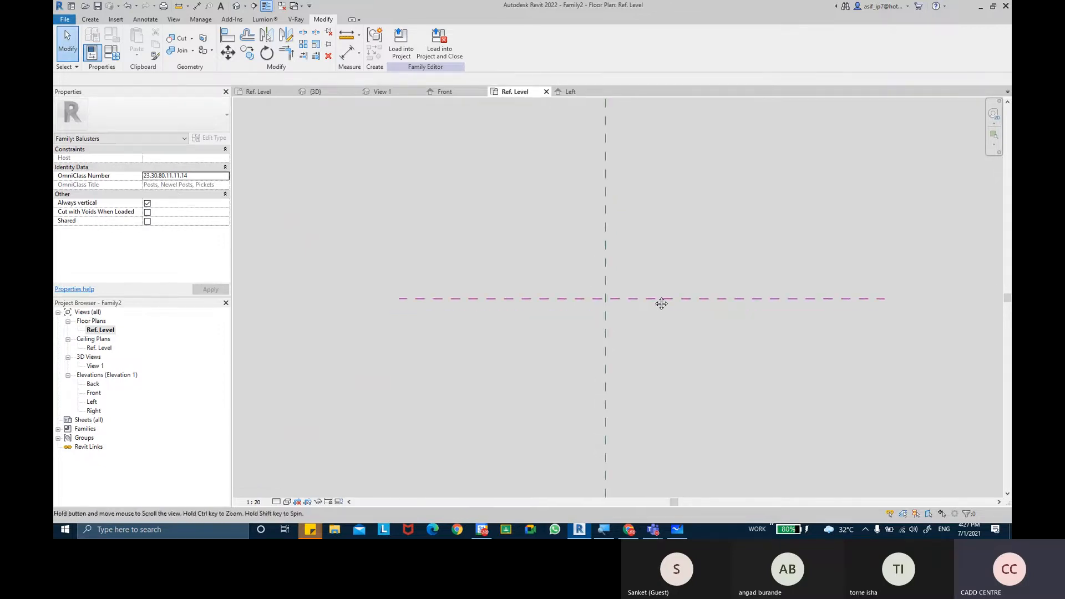
{"action": "middle_click_drag", "start_coordinate": [655, 294], "coordinate": [670, 293]}
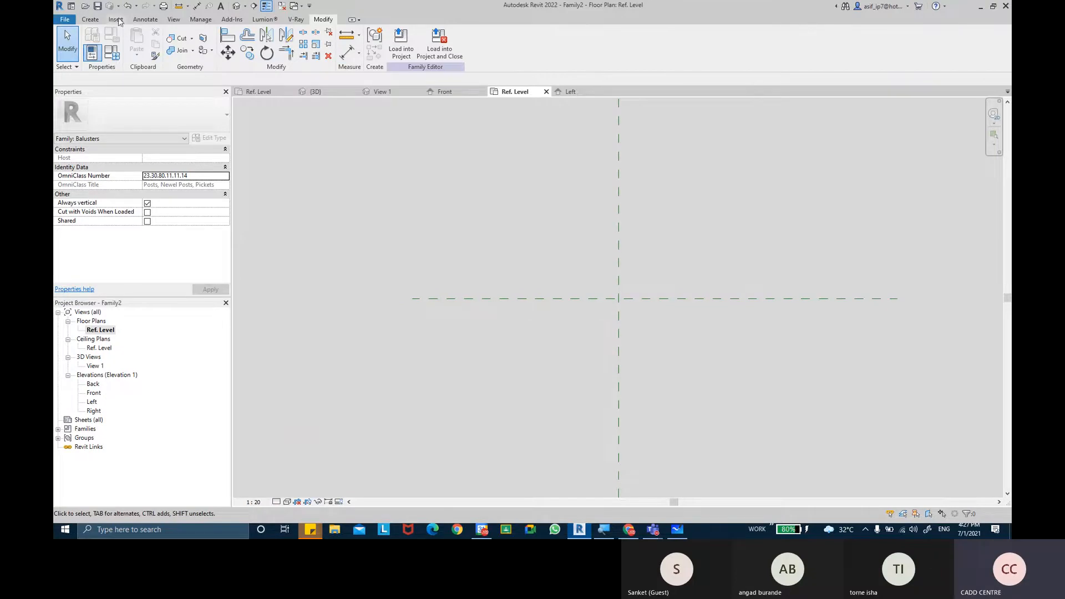
Start an extrusion and sketch a square of about 45 by 45 mm around the crossing of the center reference planes
{"action": "left_click", "coordinate": [92, 20]}
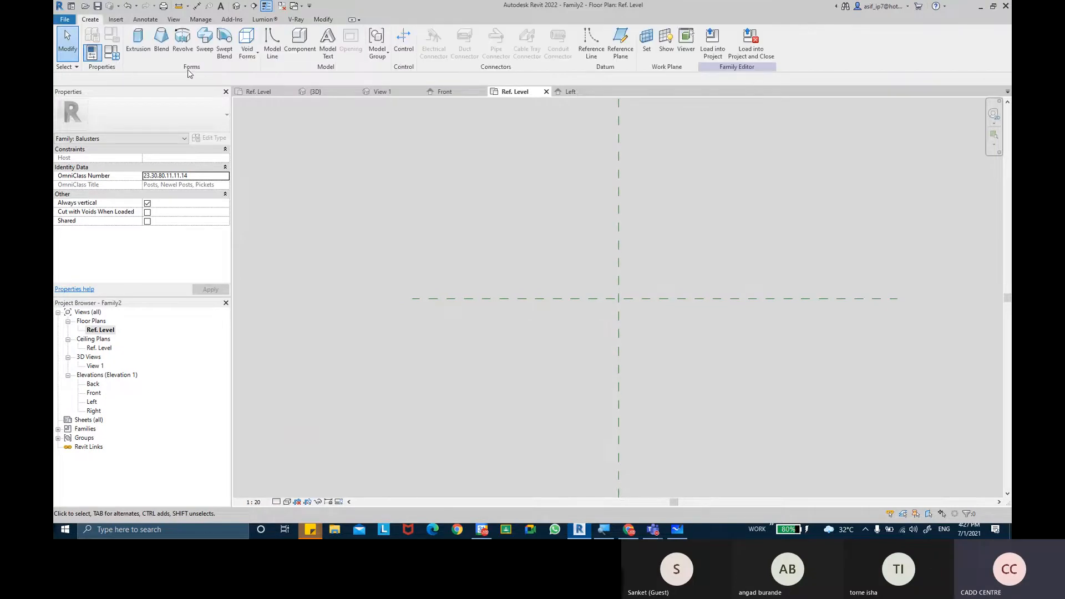
{"action": "left_click", "coordinate": [140, 53]}
{"action": "left_click", "coordinate": [426, 34]}
{"action": "left_click", "coordinate": [596, 275]}
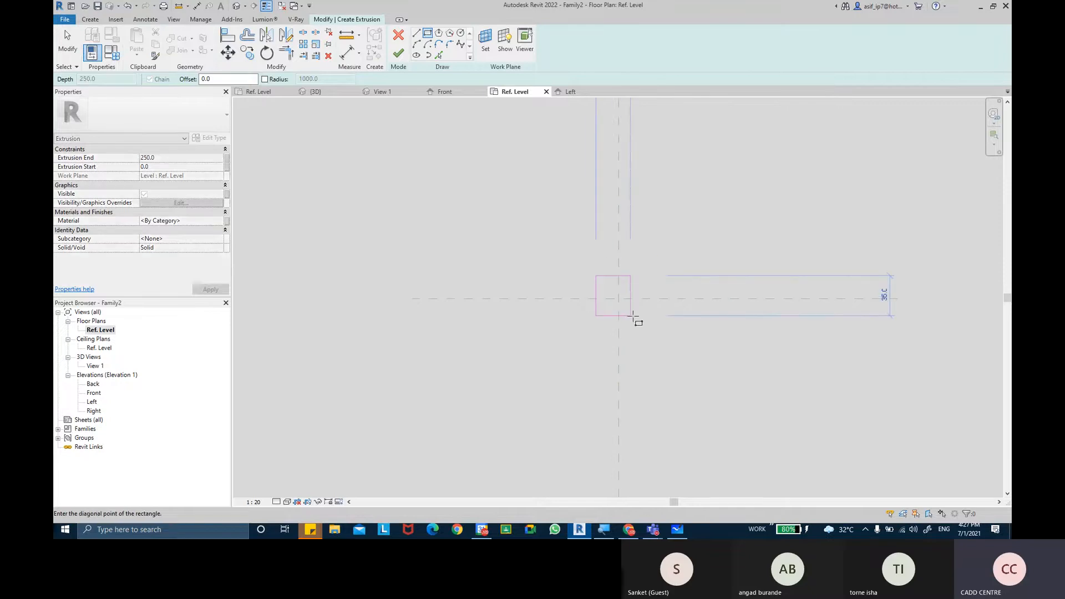
{"action": "left_click", "coordinate": [647, 327]}
{"action": "key", "text": "Escape"}
{"action": "key", "text": "Escape"}
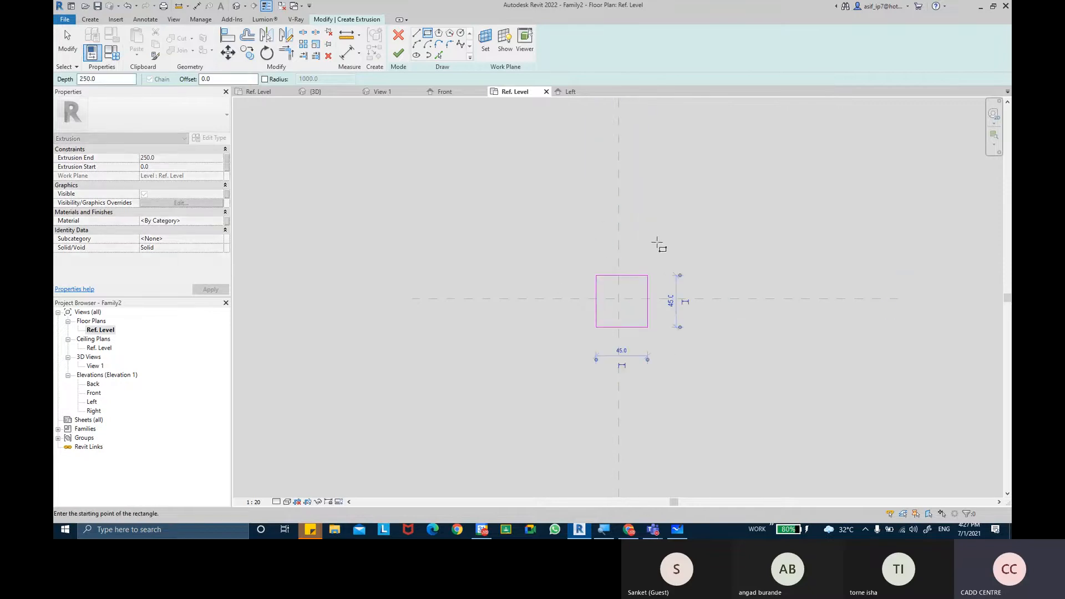
{"action": "scroll", "coordinate": [666, 311], "scroll_direction": "up", "scroll_amount": 5}
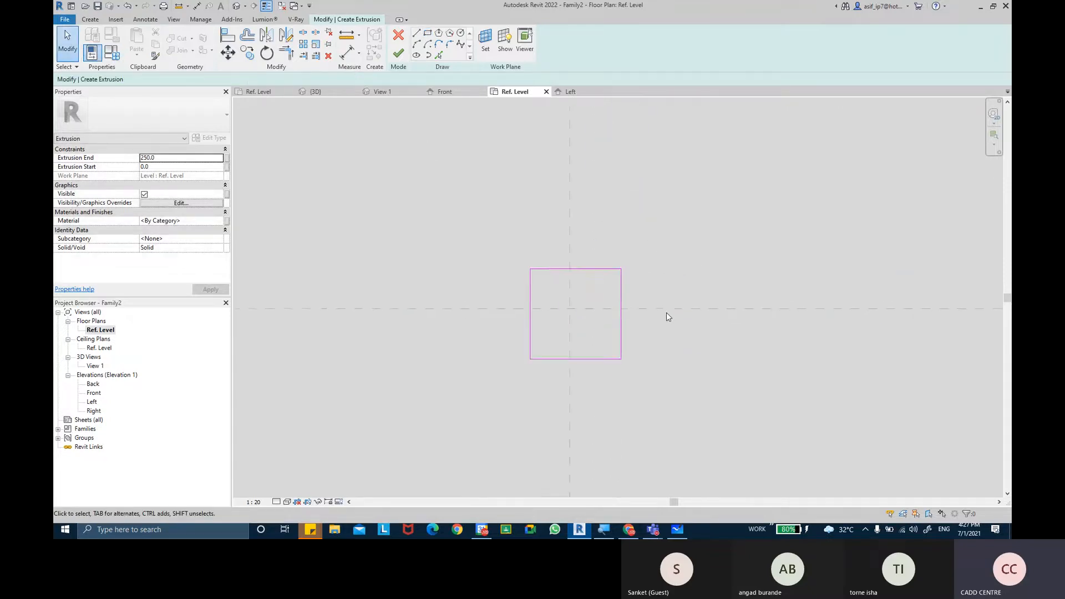
Place an aligned dimension chain above the square, from its left edge through the Center (Left/Right) plane to its right edge
{"action": "scroll", "coordinate": [589, 268], "scroll_direction": "up", "scroll_amount": 1}
{"action": "middle_click_drag", "start_coordinate": [572, 282], "coordinate": [602, 272]}
{"action": "key", "text": "ctrl"}
{"action": "key", "text": "ctrl"}
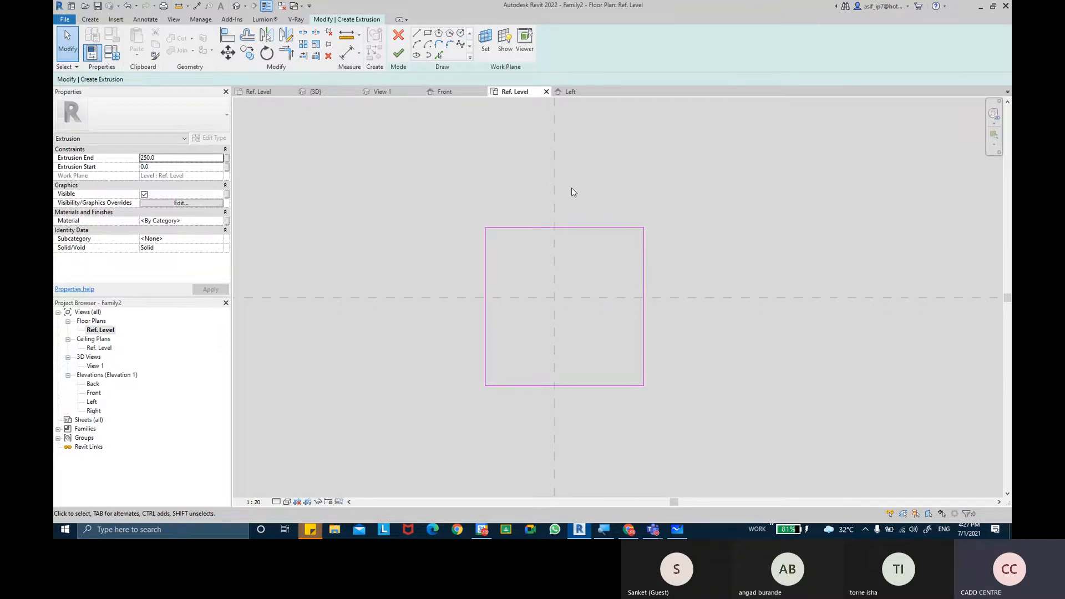
{"action": "left_click", "coordinate": [345, 54]}
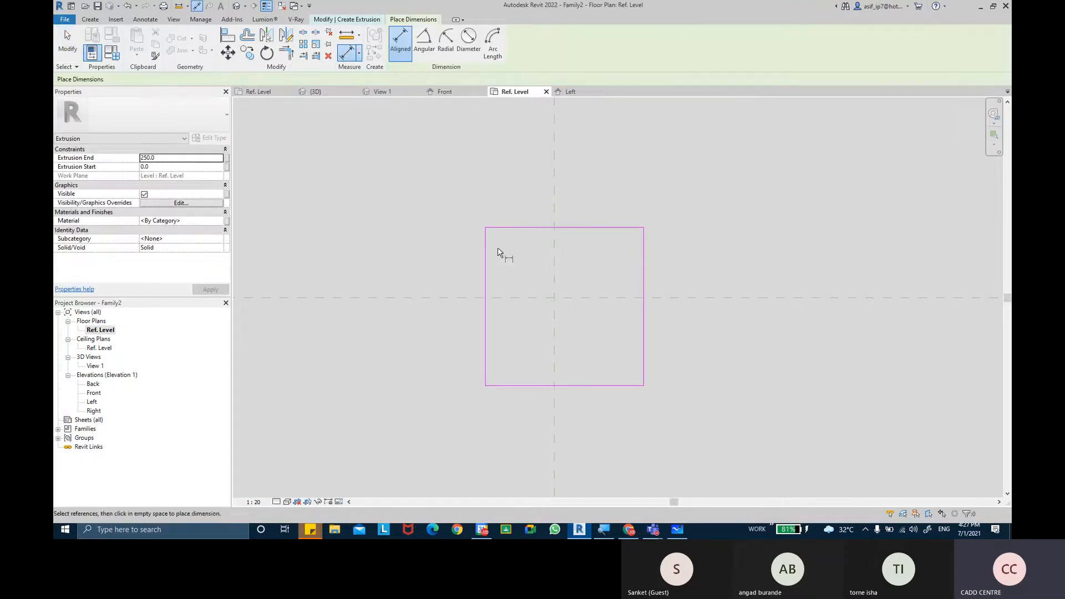
{"action": "left_click", "coordinate": [487, 249]}
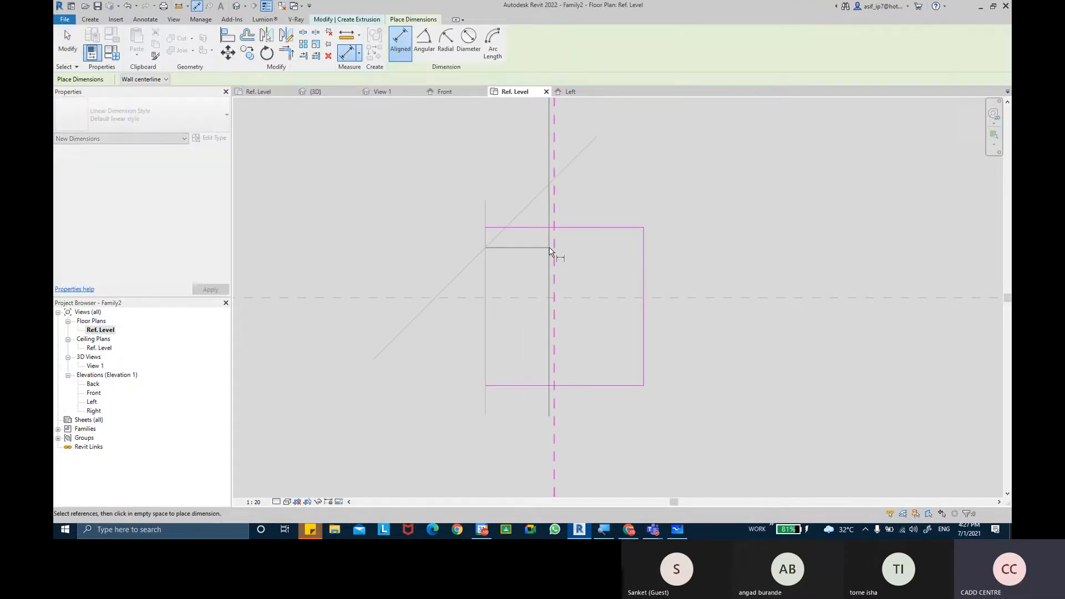
{"action": "left_click", "coordinate": [552, 251]}
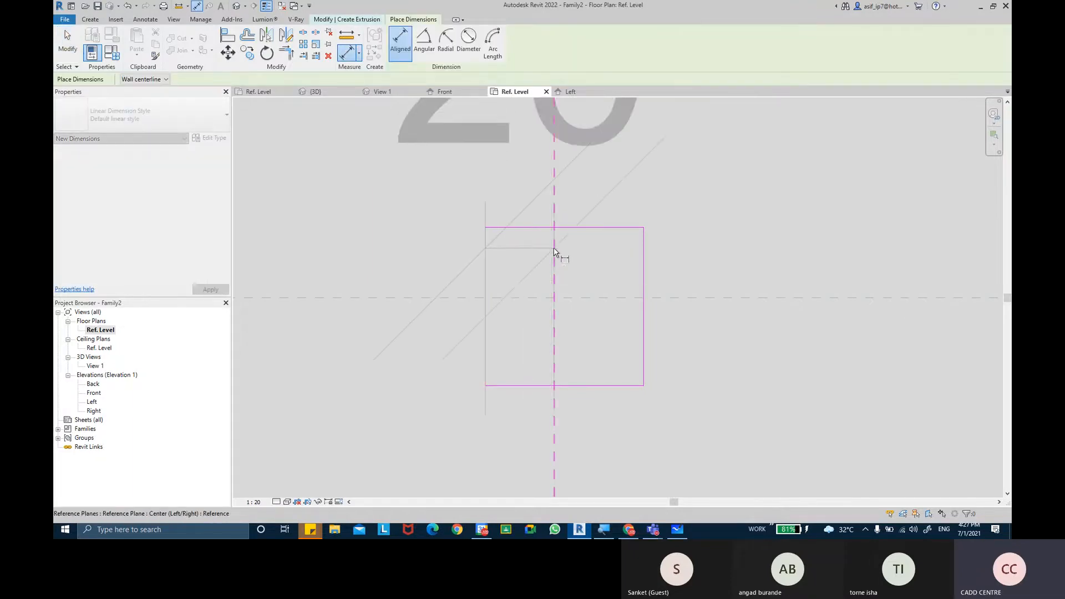
{"action": "scroll", "coordinate": [659, 184], "scroll_direction": "down", "scroll_amount": 1}
{"action": "middle_click_drag", "start_coordinate": [659, 185], "coordinate": [638, 314]}
{"action": "left_click", "coordinate": [673, 246]}
Set the Ref. Level view scale to 1:5 and make the two segments of the horizontal dimension chain equal
{"action": "left_click", "coordinate": [253, 502]}
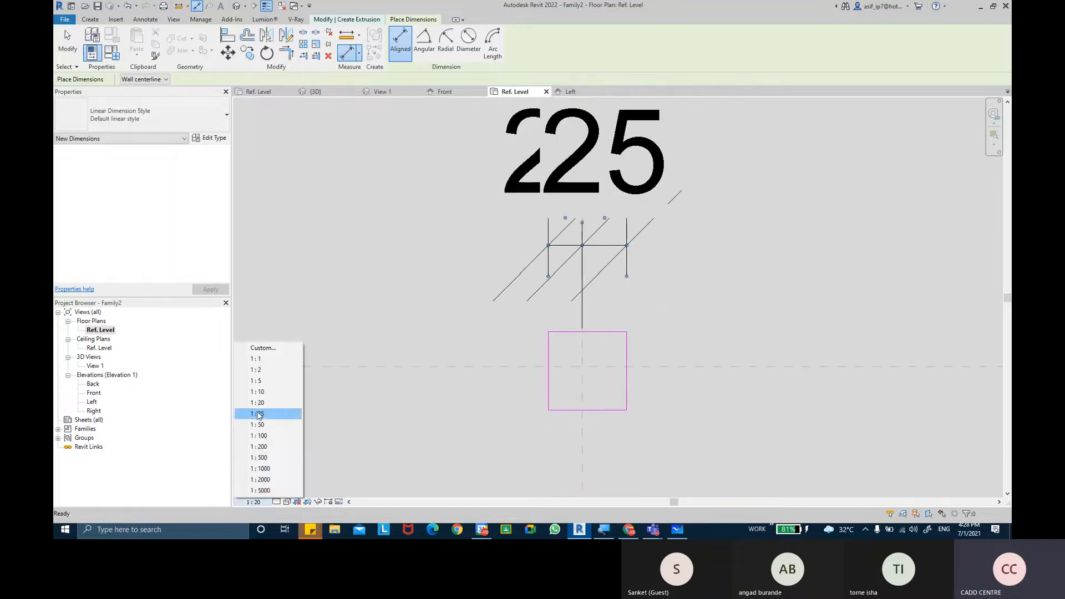
{"action": "left_click", "coordinate": [258, 380]}
{"action": "left_click", "coordinate": [68, 56]}
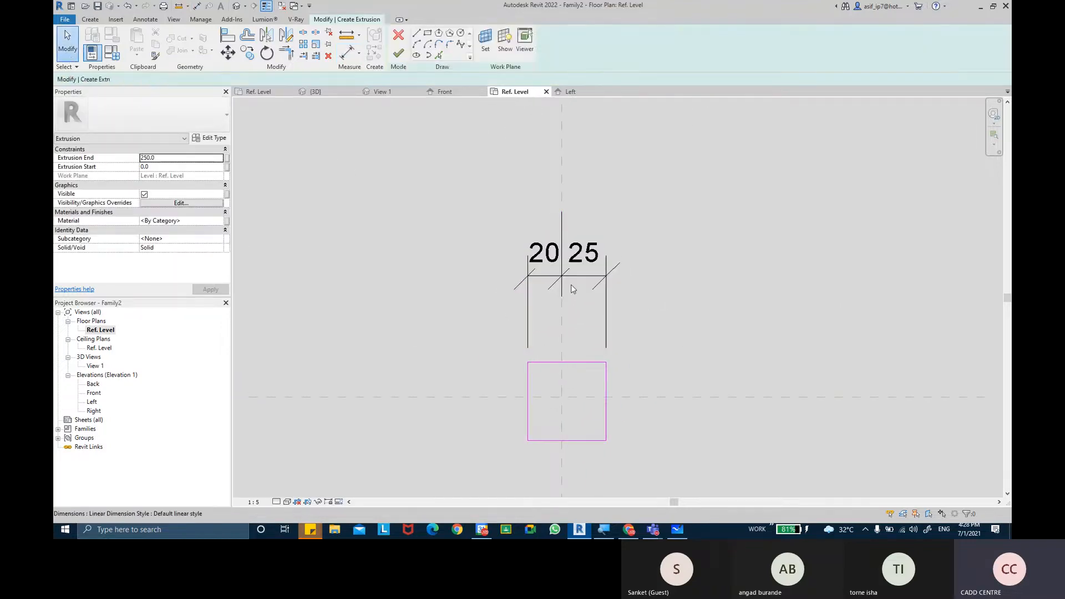
{"action": "left_click", "coordinate": [583, 278]}
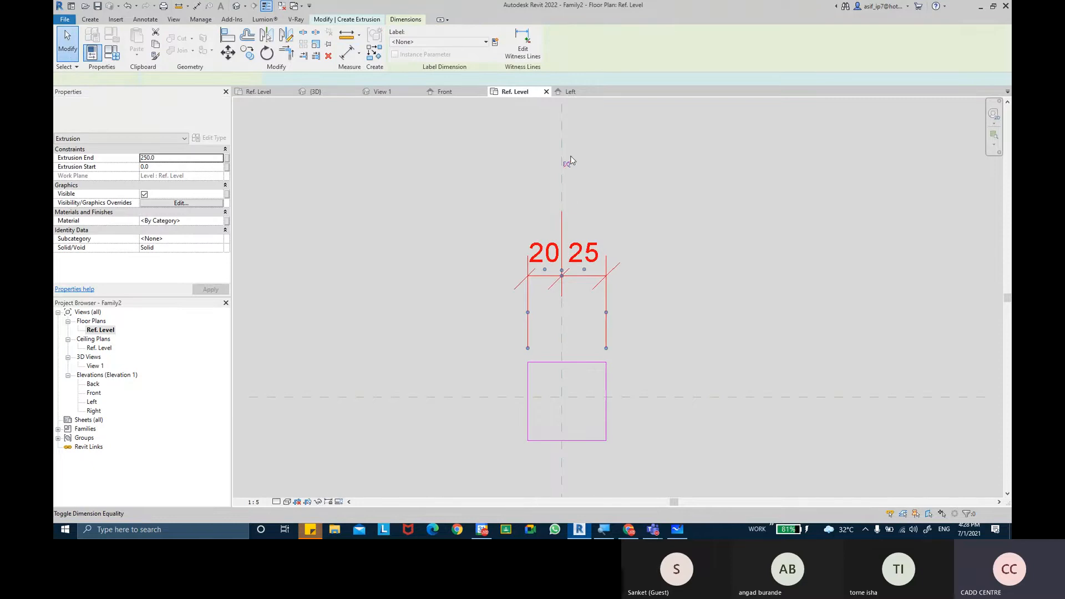
{"action": "left_click", "coordinate": [572, 161]}
Dimension the square's upper edge, the Center (Front/Back) plane and the lower edge in one chain, and make its segments equal
{"action": "middle_click_drag", "start_coordinate": [455, 213], "coordinate": [435, 195]}
{"action": "left_click", "coordinate": [347, 54]}
{"action": "scroll", "coordinate": [649, 371], "scroll_direction": "up", "scroll_amount": 1}
{"action": "scroll", "coordinate": [565, 315], "scroll_direction": "up", "scroll_amount": 1}
{"action": "left_click", "coordinate": [561, 307]}
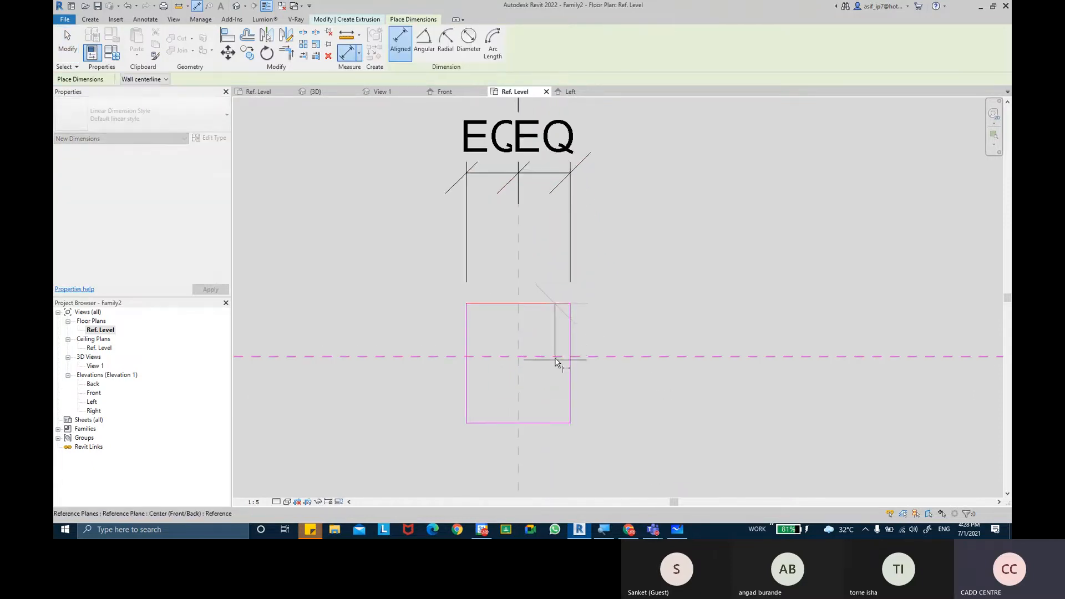
{"action": "left_click", "coordinate": [557, 358]}
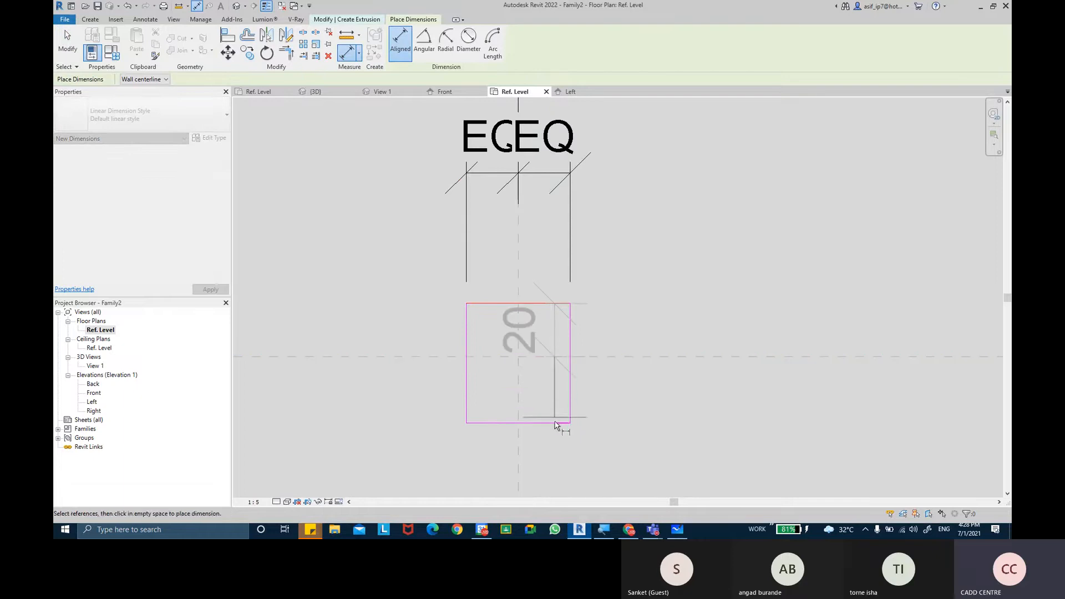
{"action": "left_click", "coordinate": [560, 423]}
{"action": "left_click", "coordinate": [763, 430]}
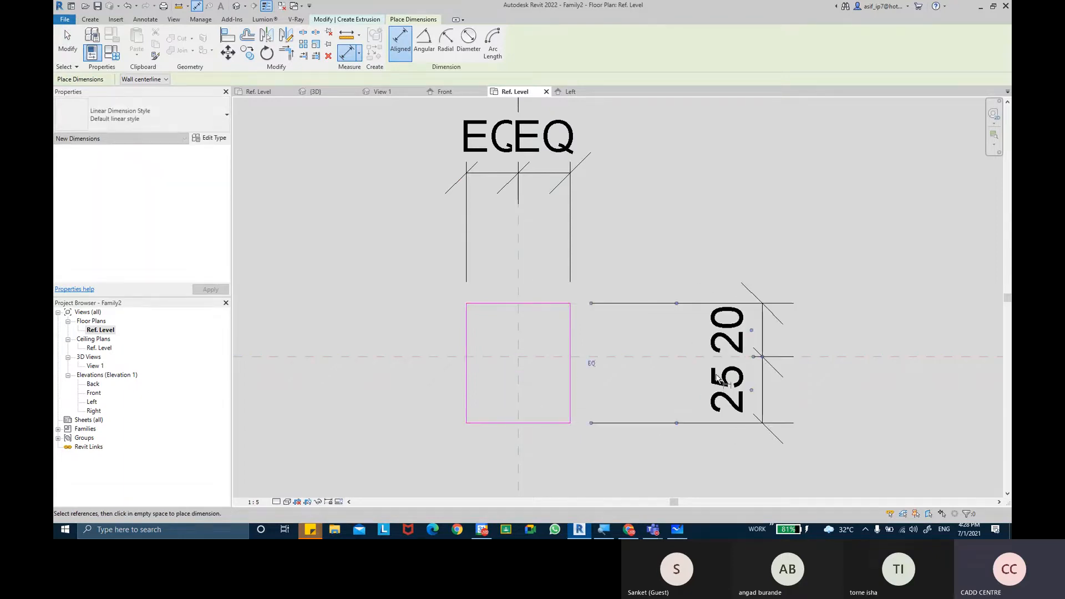
{"action": "left_click", "coordinate": [591, 358]}
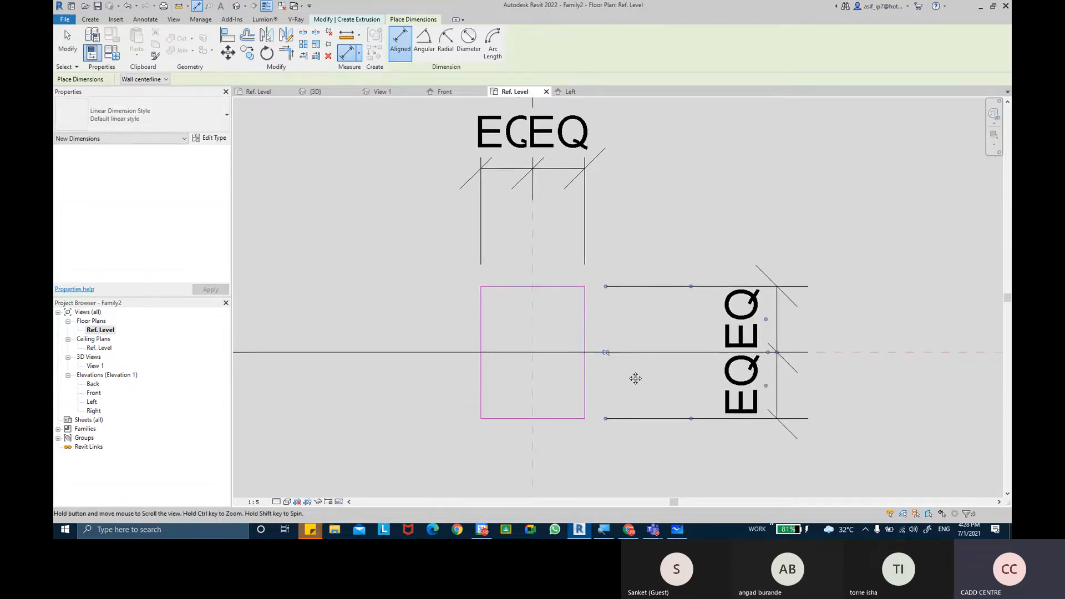
Add an overall width dimension between the square's left and right edges, above the equalized chain
{"action": "scroll", "coordinate": [646, 375], "scroll_direction": "down", "scroll_amount": 2}
{"action": "scroll", "coordinate": [540, 332], "scroll_direction": "up", "scroll_amount": 1}
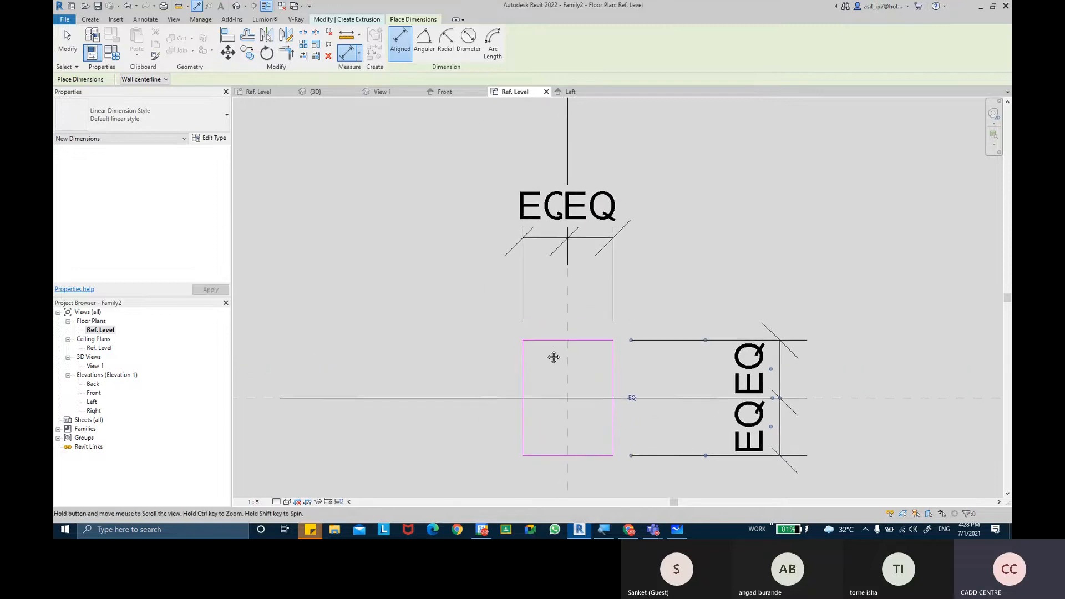
{"action": "left_click", "coordinate": [523, 363]}
{"action": "left_click", "coordinate": [612, 358]}
{"action": "middle_click_drag", "start_coordinate": [648, 175], "coordinate": [634, 142]}
{"action": "left_click", "coordinate": [642, 178]}
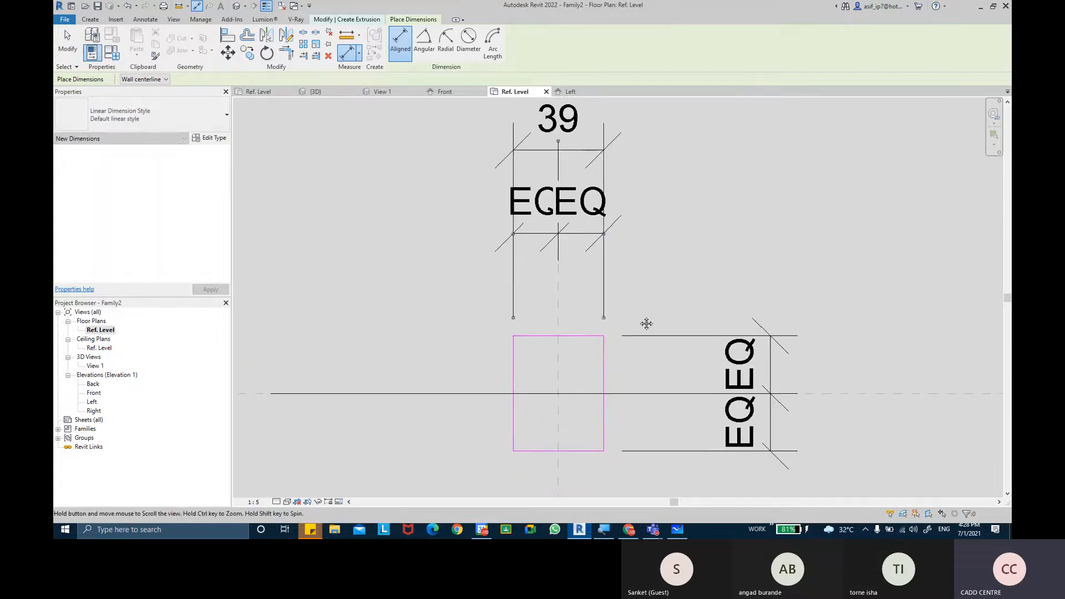
Add an overall dimension between the square's upper and lower edges, outside the vertical equalized chain
{"action": "left_click", "coordinate": [578, 445]}
{"action": "scroll", "coordinate": [777, 455], "scroll_direction": "down", "scroll_amount": 1}
{"action": "middle_click_drag", "start_coordinate": [777, 454], "coordinate": [685, 384]}
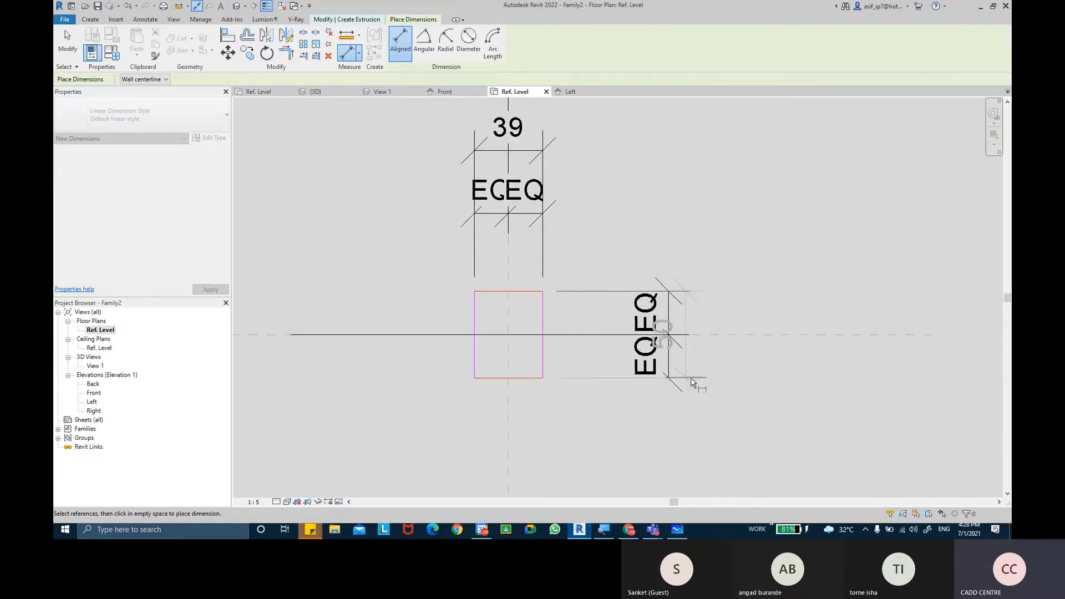
{"action": "left_click", "coordinate": [731, 399]}
{"action": "middle_click_drag", "start_coordinate": [779, 304], "coordinate": [779, 323]}
{"action": "scroll", "coordinate": [778, 323], "scroll_direction": "down", "scroll_amount": 1}
{"action": "key", "text": "Escape"}
Label both overall dimensions of the square with a new family type parameter named SQUARE SIZE
{"action": "left_click", "coordinate": [749, 324]}
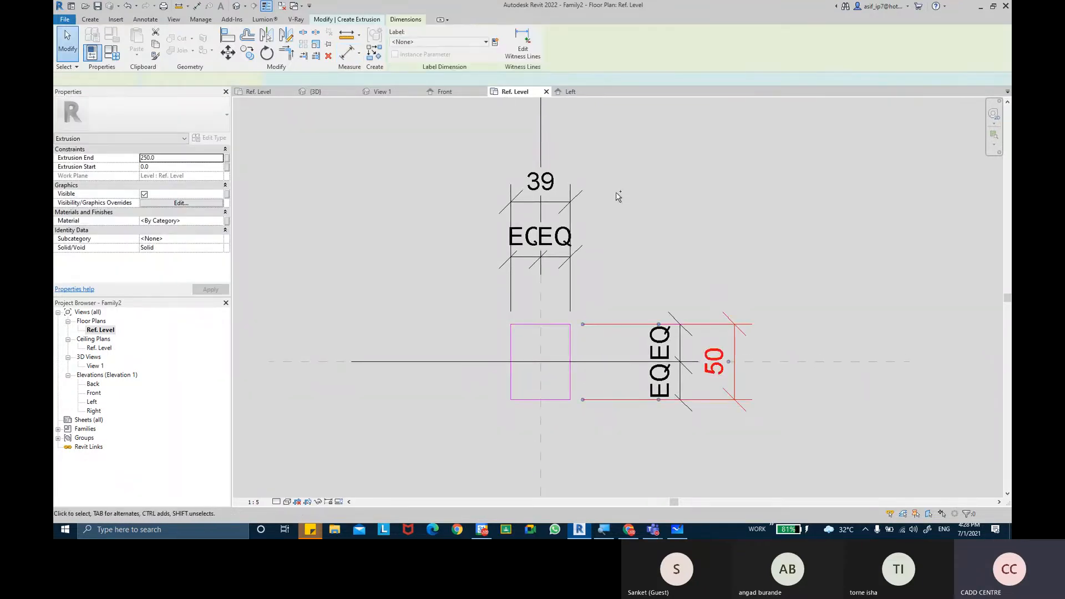
{"action": "left_click", "coordinate": [575, 200], "text": "ctrl"}
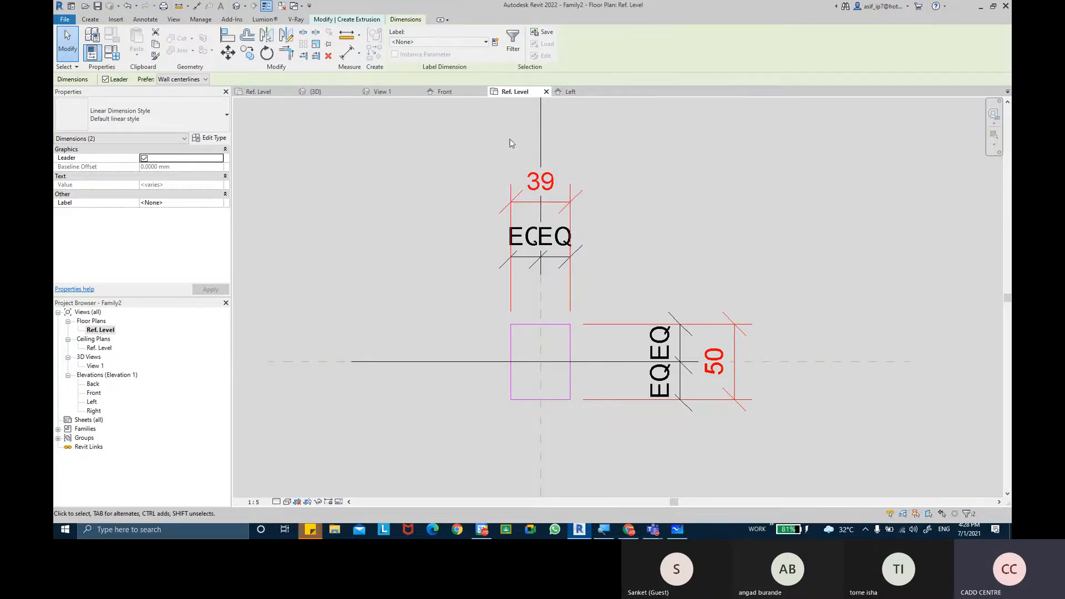
{"action": "left_click", "coordinate": [496, 43]}
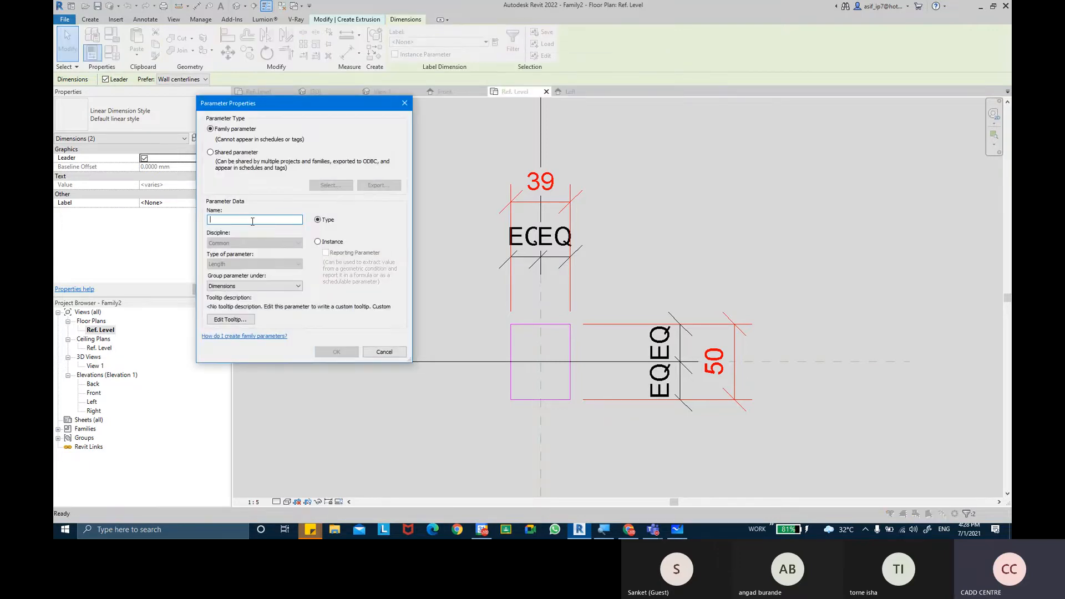
{"action": "type", "text": "SQU"}
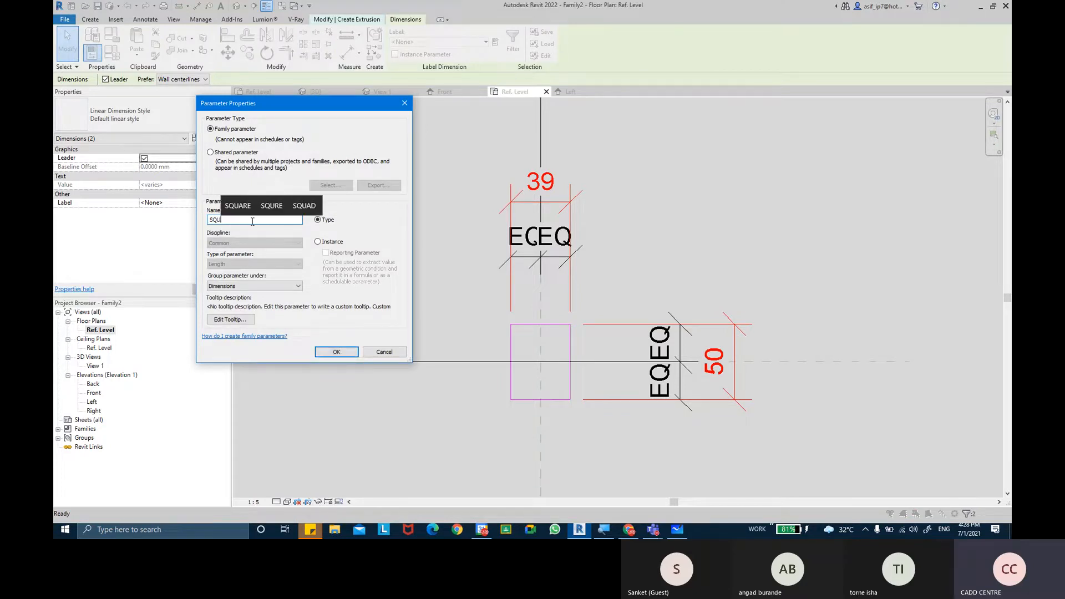
{"action": "type", "text": "ARE"}
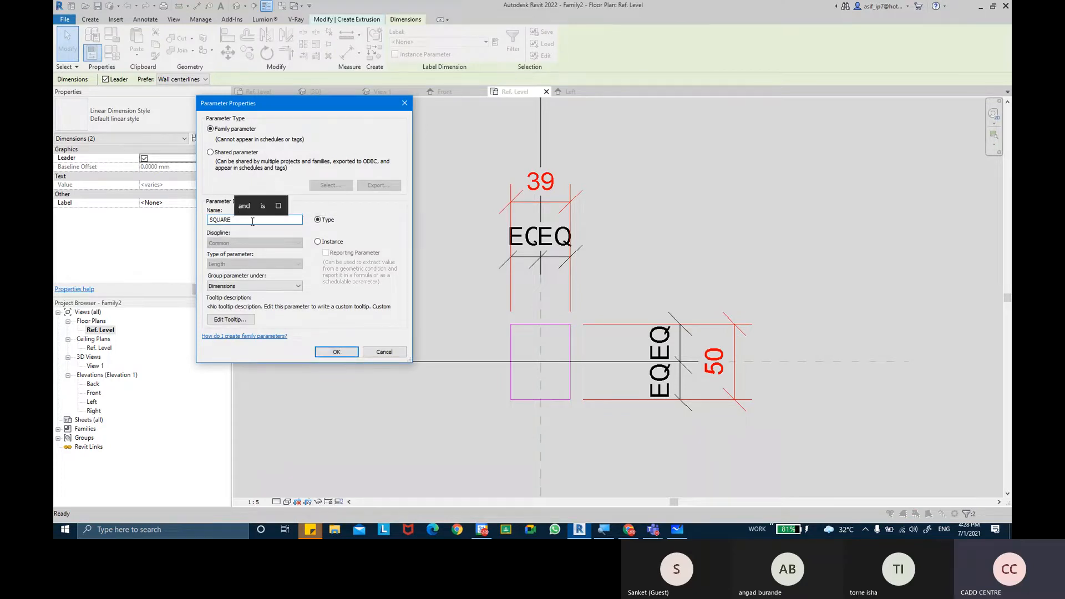
{"action": "type", "text": " SIZE"}
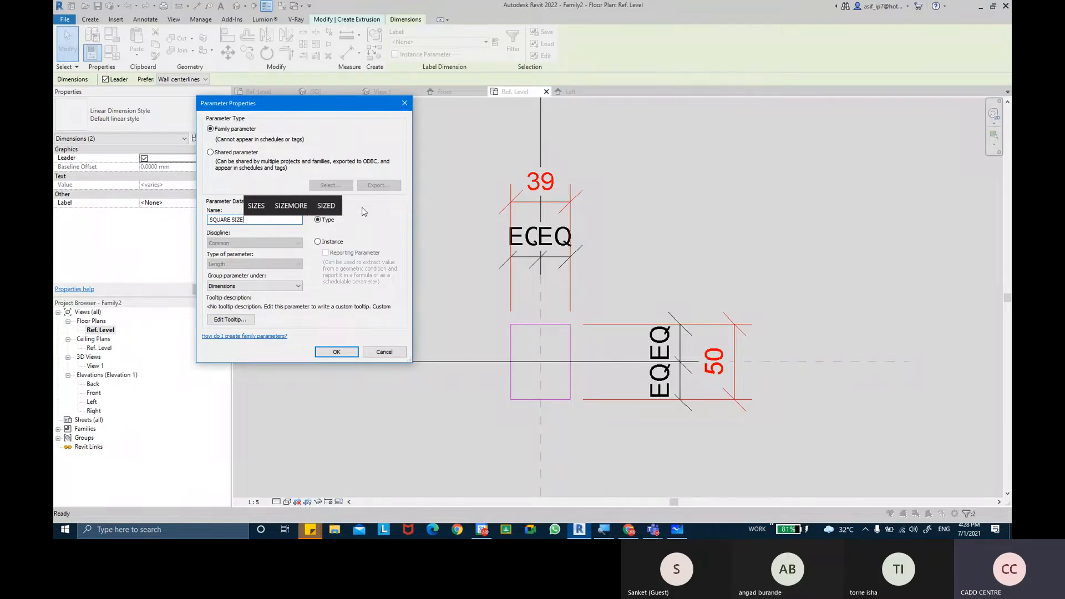
{"action": "left_click_drag", "start_coordinate": [249, 222], "coordinate": [209, 224]}
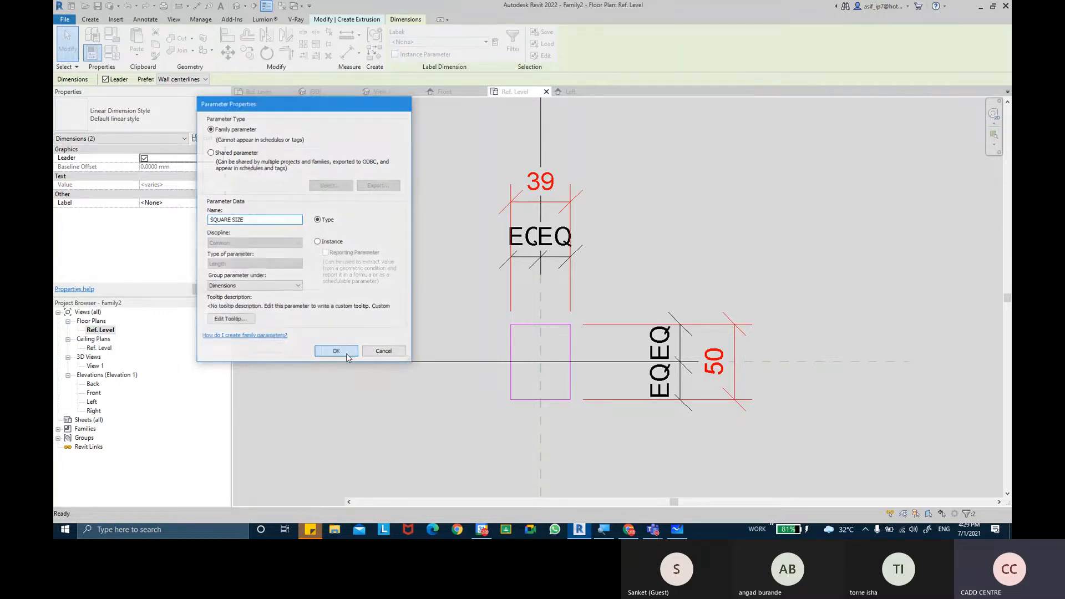
{"action": "left_click", "coordinate": [336, 351]}
Set SQUARE SIZE to 50 and SQUARE HT to 75 in the family types, and finish the extrusion sketch
{"action": "scroll", "coordinate": [625, 233], "scroll_direction": "up", "scroll_amount": 1}
{"action": "middle_click_drag", "start_coordinate": [625, 233], "coordinate": [621, 222]}
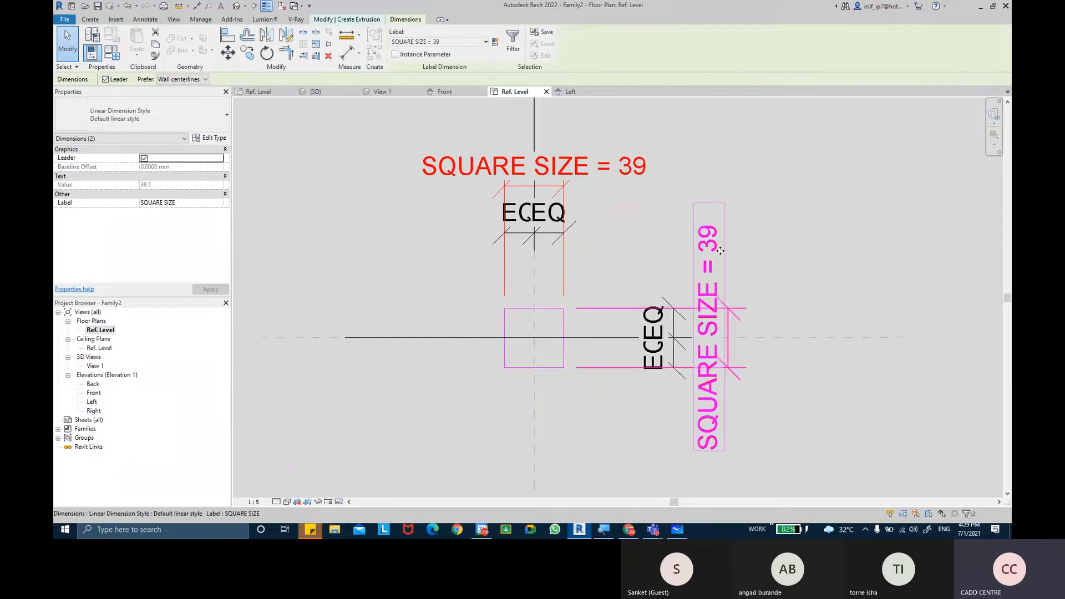
{"action": "middle_click_drag", "start_coordinate": [686, 220], "coordinate": [705, 244]}
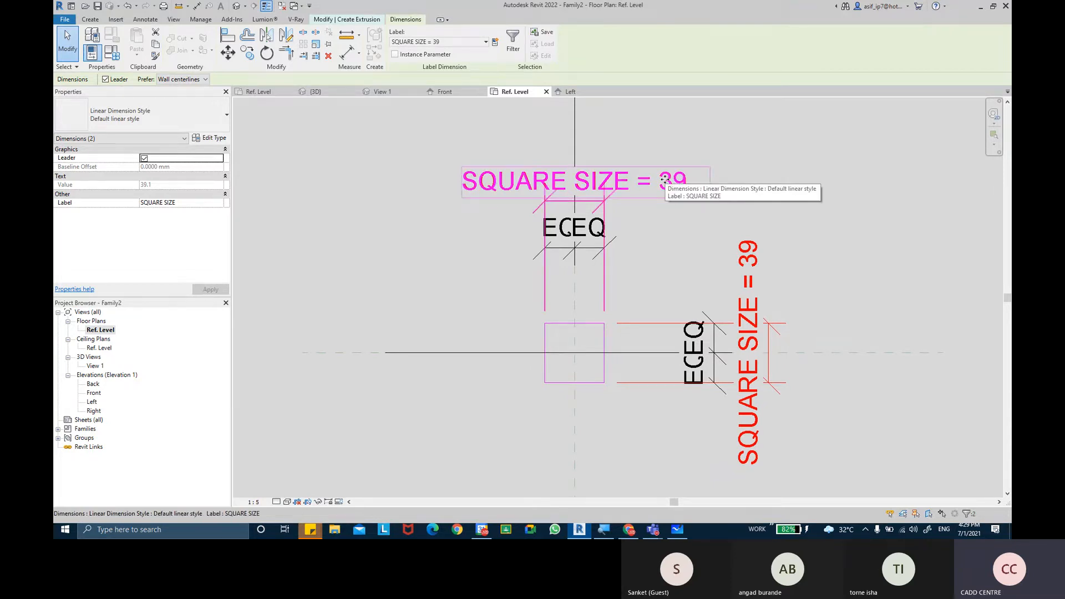
{"action": "left_click", "coordinate": [119, 57]}
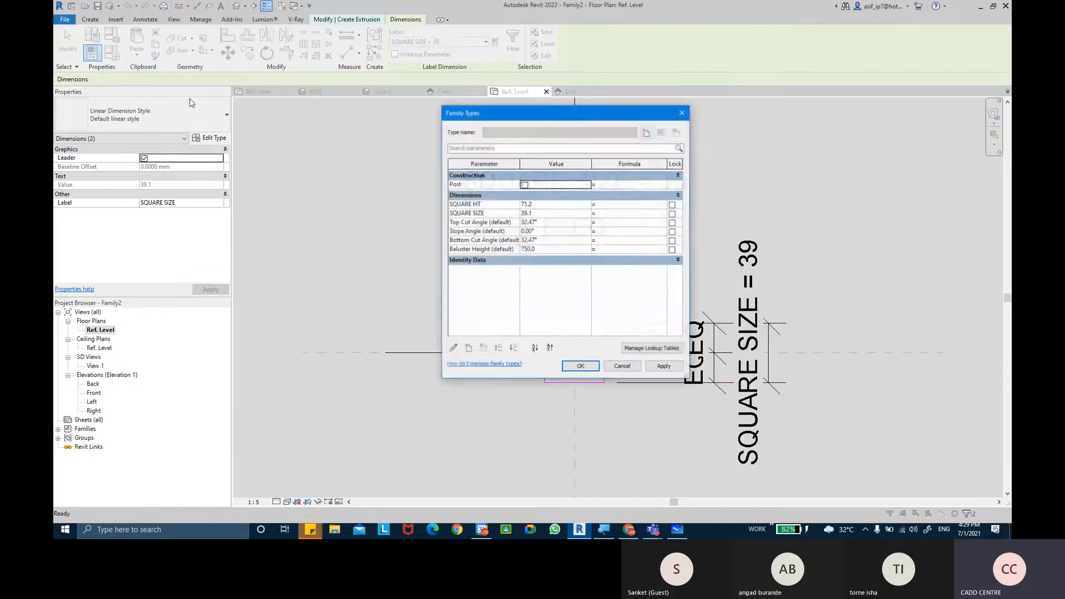
{"action": "left_click", "coordinate": [550, 214]}
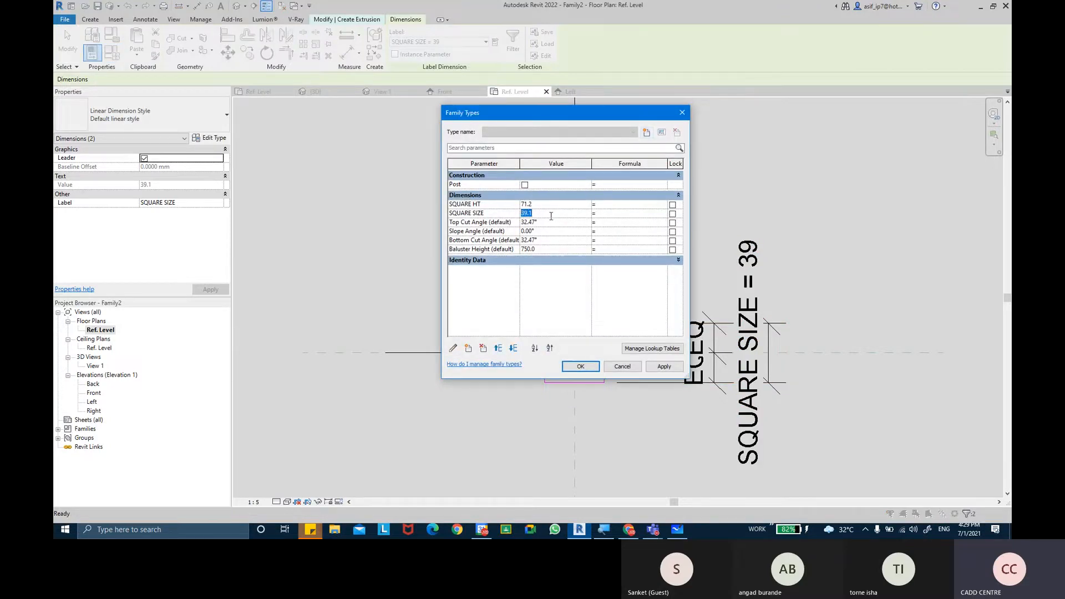
{"action": "key", "text": "Tab"}
{"action": "left_click", "coordinate": [554, 205]}
{"action": "type", "text": "75"}
{"action": "key", "text": "Tab"}
{"action": "left_click", "coordinate": [663, 366]}
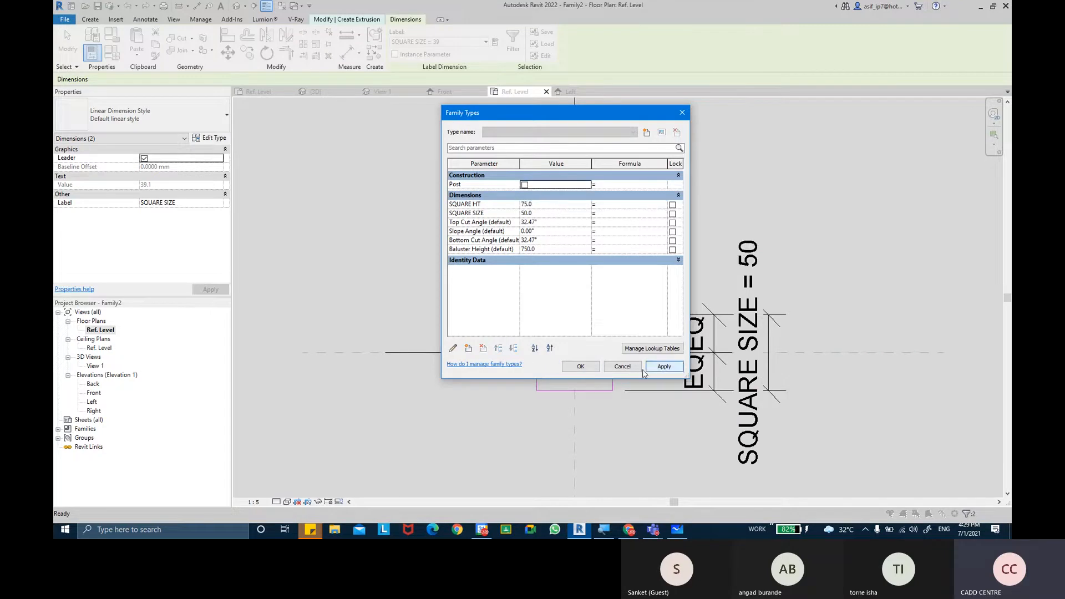
{"action": "left_click", "coordinate": [580, 367]}
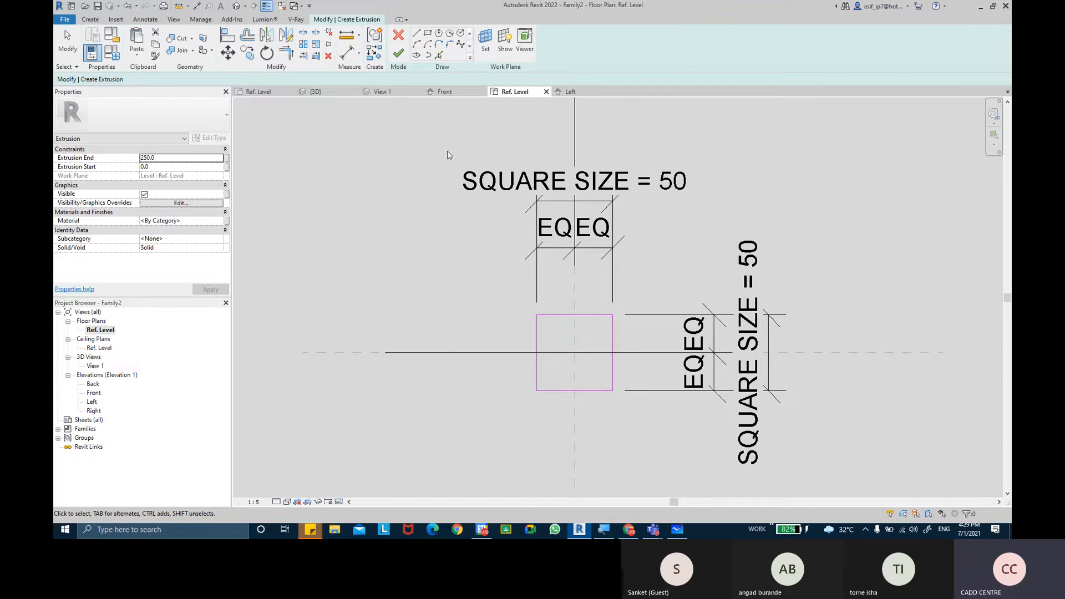
{"action": "left_click", "coordinate": [399, 53]}
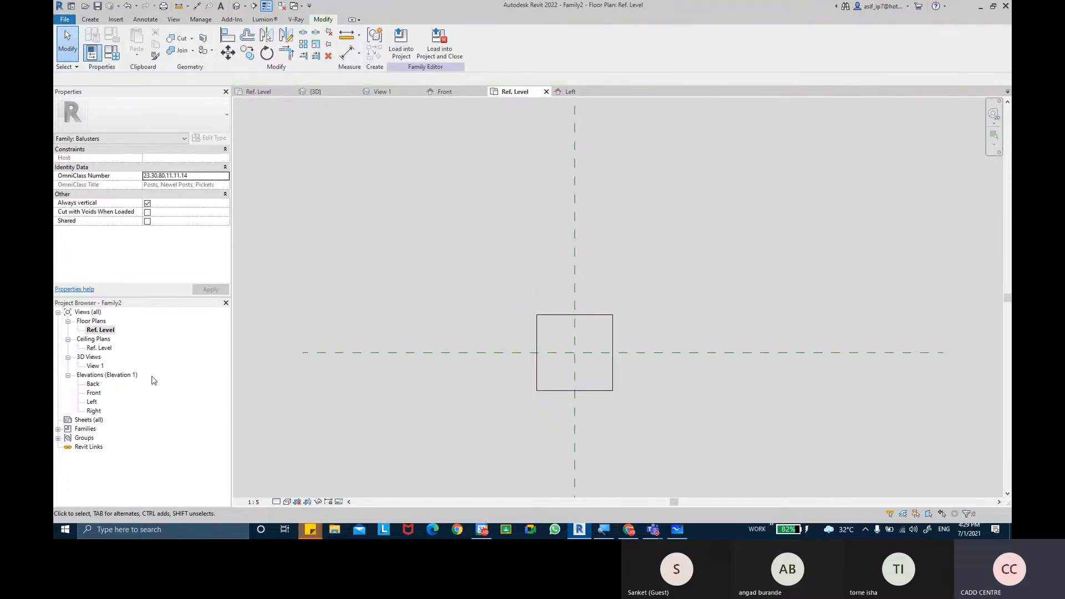
In the Left elevation, lower the top of the square extrusion to the reference plane 75 mm above Ref. Level
{"action": "double_click", "coordinate": [98, 402]}
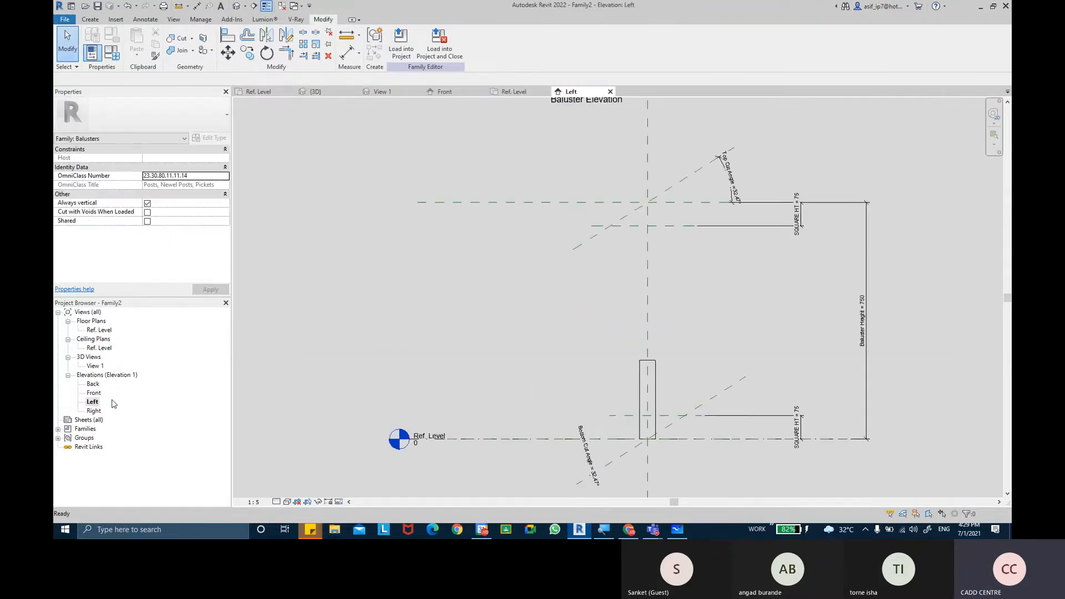
{"action": "middle_click_drag", "start_coordinate": [656, 372], "coordinate": [646, 314]}
{"action": "scroll", "coordinate": [647, 315], "scroll_direction": "up", "scroll_amount": 2}
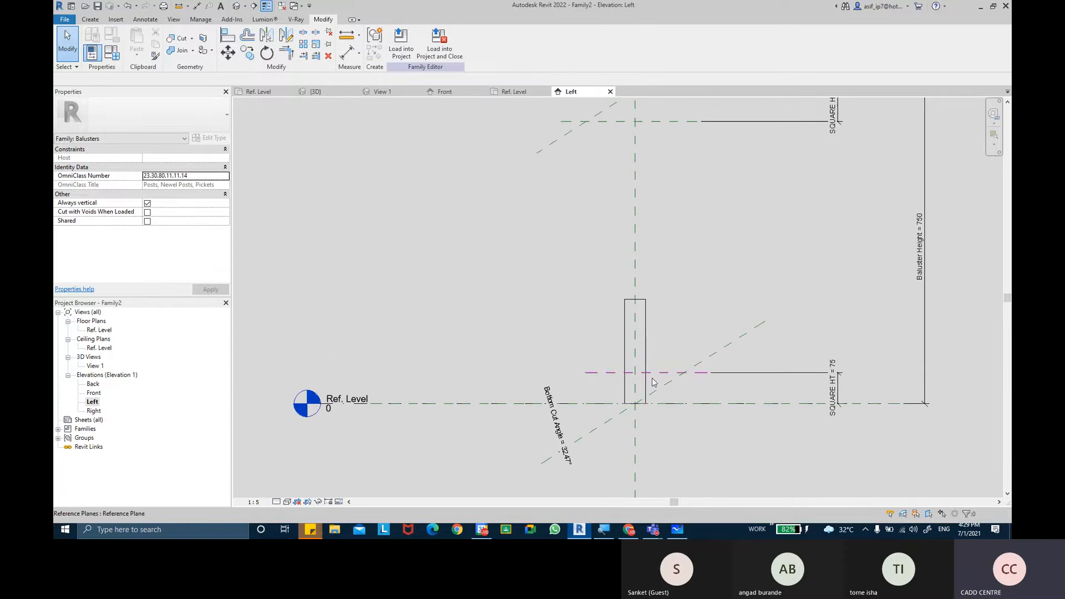
{"action": "middle_click_drag", "start_coordinate": [668, 373], "coordinate": [648, 271]}
{"action": "scroll", "coordinate": [647, 271], "scroll_direction": "up", "scroll_amount": 1}
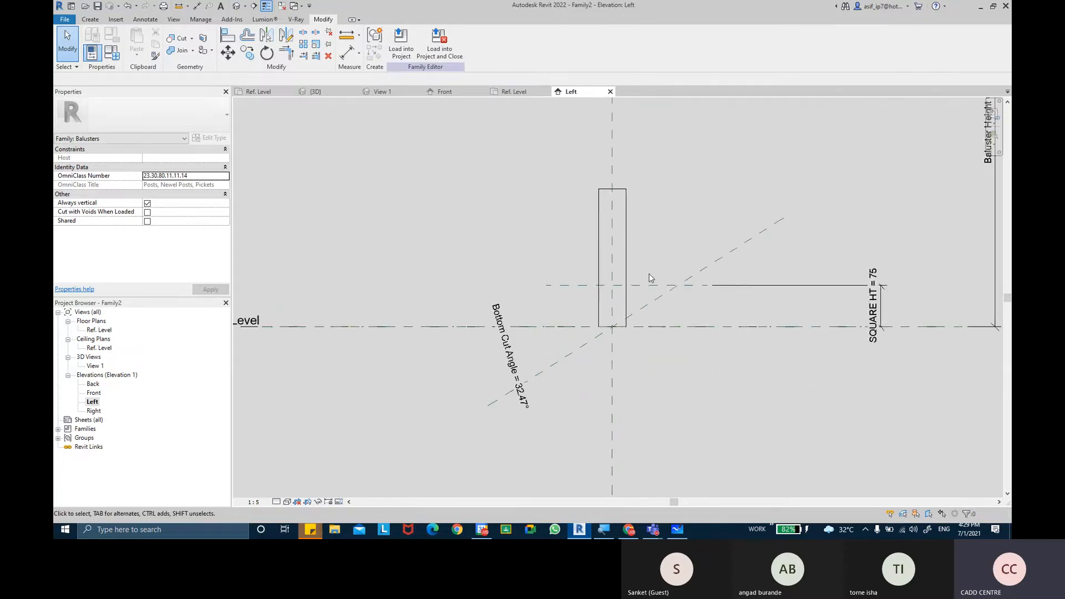
{"action": "scroll", "coordinate": [648, 272], "scroll_direction": "up", "scroll_amount": 1}
{"action": "left_click", "coordinate": [599, 244]}
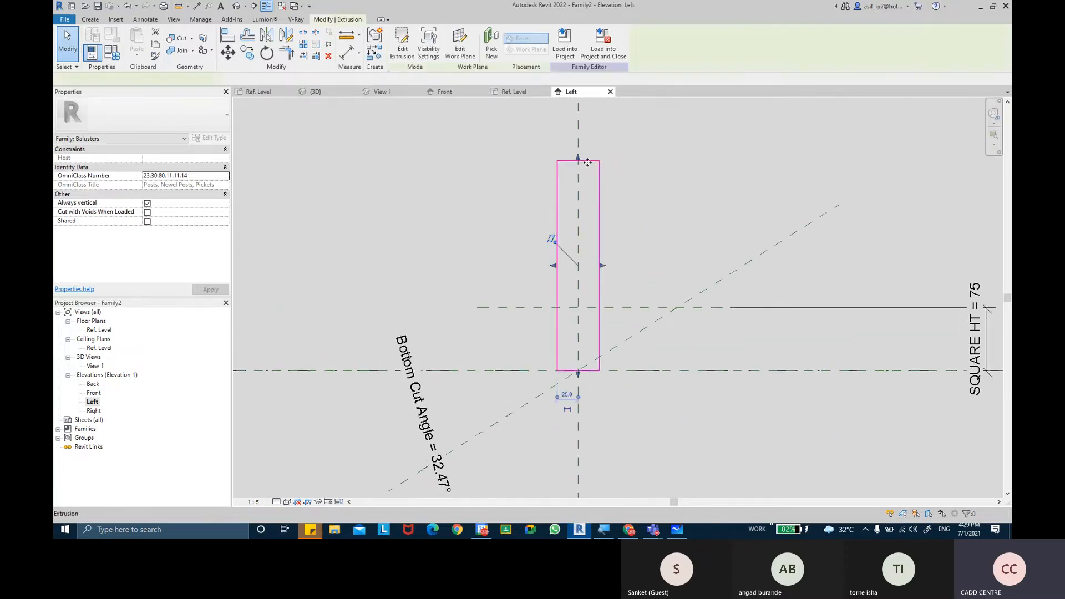
{"action": "left_click_drag", "start_coordinate": [578, 182], "coordinate": [578, 308]}
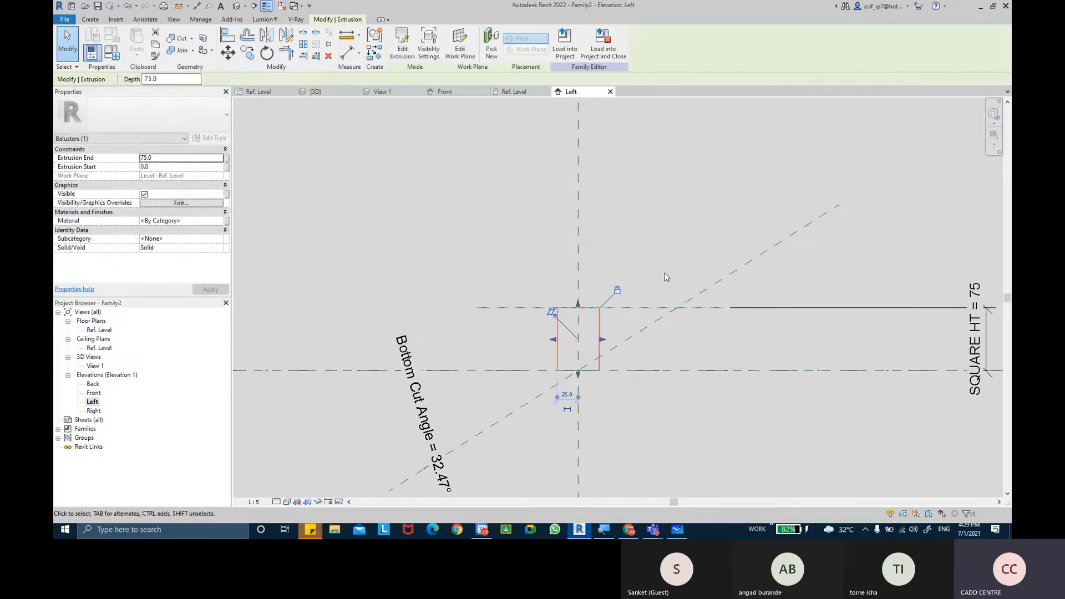
{"action": "left_click", "coordinate": [667, 253]}
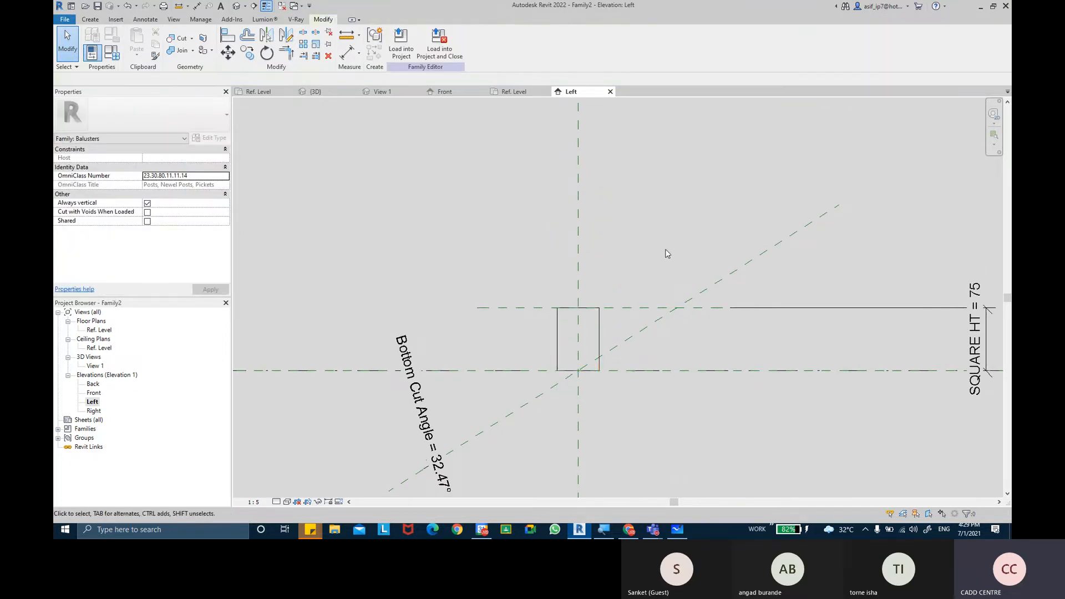
{"action": "left_click", "coordinate": [600, 332]}
{"action": "scroll", "coordinate": [638, 222], "scroll_direction": "down", "scroll_amount": 2}
{"action": "middle_click_drag", "start_coordinate": [638, 218], "coordinate": [623, 276]}
{"action": "scroll", "coordinate": [624, 276], "scroll_direction": "down", "scroll_amount": 2}
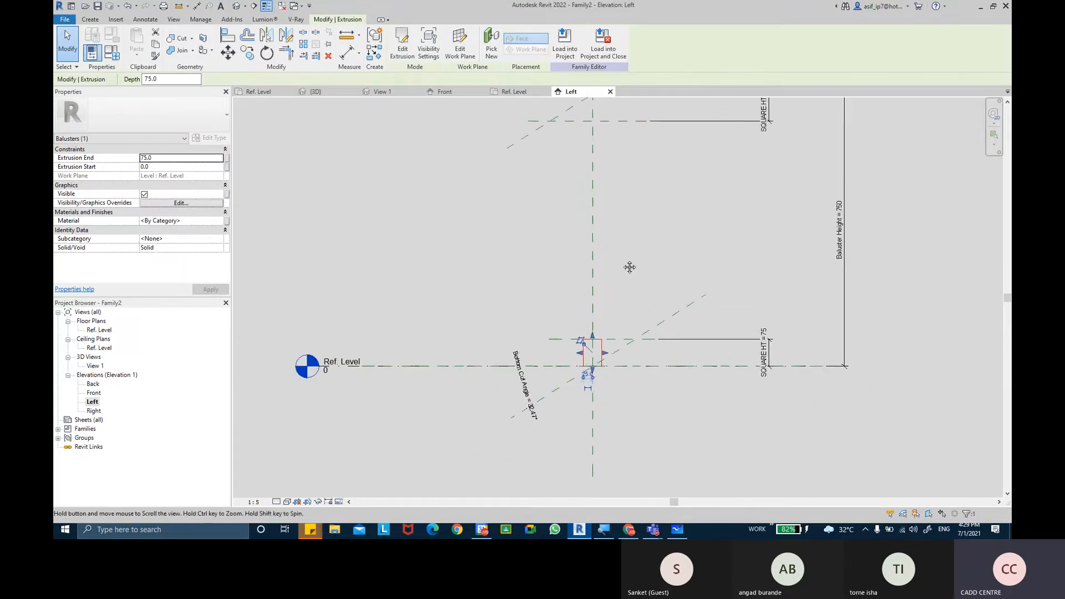
{"action": "middle_click_drag", "start_coordinate": [634, 239], "coordinate": [624, 282]}
{"action": "left_click", "coordinate": [624, 279]}
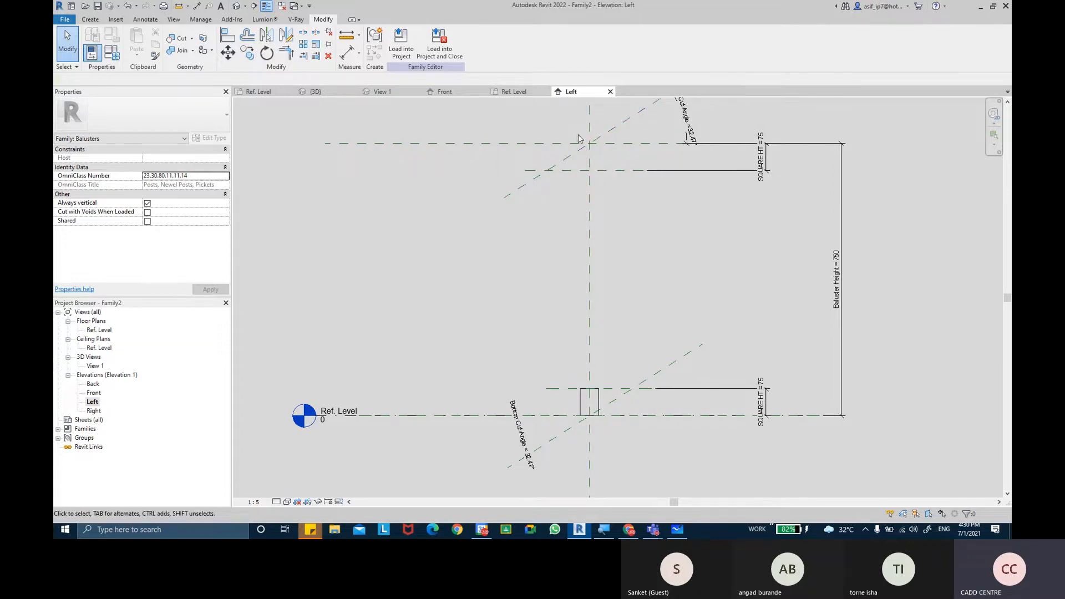
Open the Ref. Level floor plan and start a new extrusion with the Rectangle sketch tool
{"action": "double_click", "coordinate": [100, 330]}
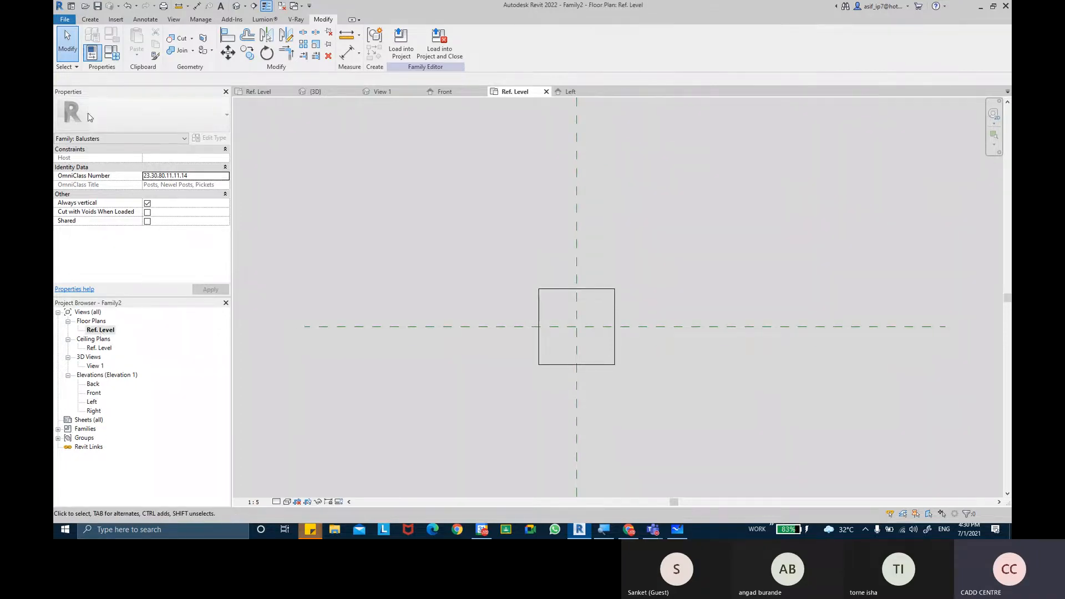
{"action": "left_click", "coordinate": [89, 18]}
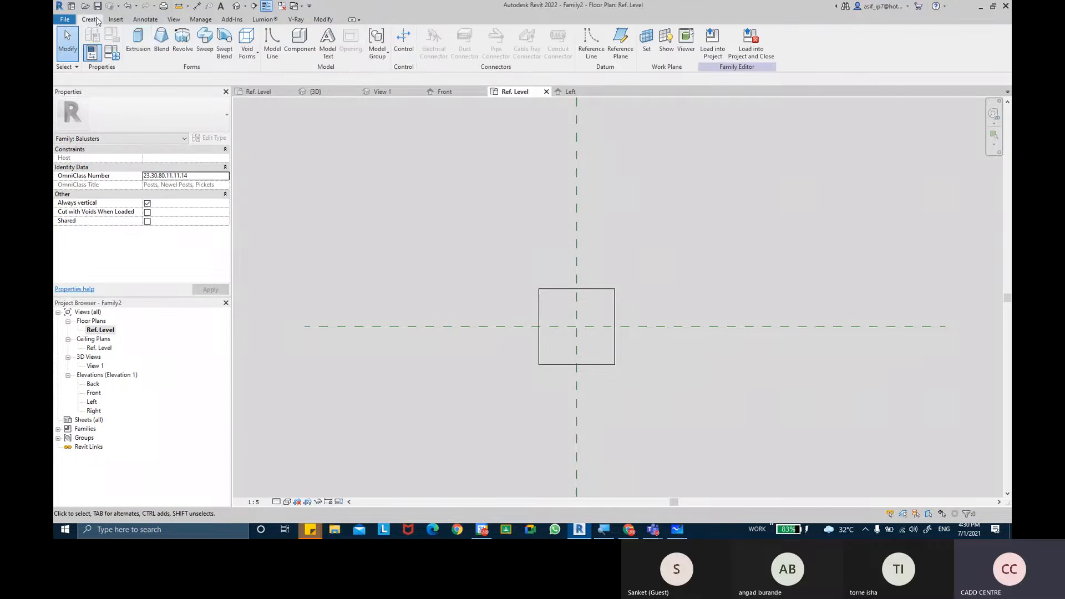
{"action": "left_click", "coordinate": [138, 49]}
{"action": "left_click", "coordinate": [427, 33]}
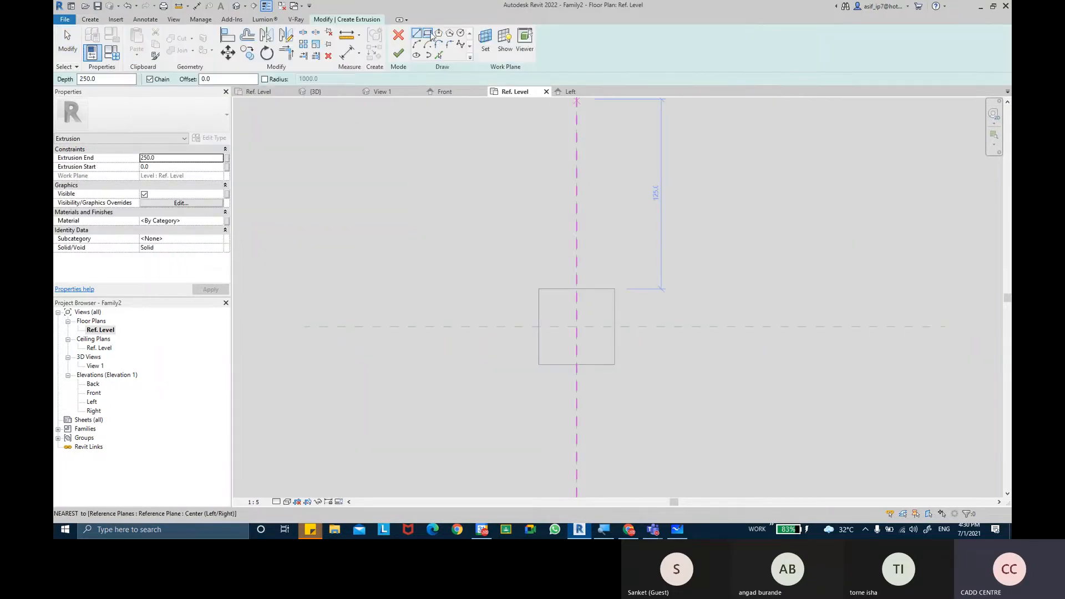
{"action": "left_click", "coordinate": [540, 288]}
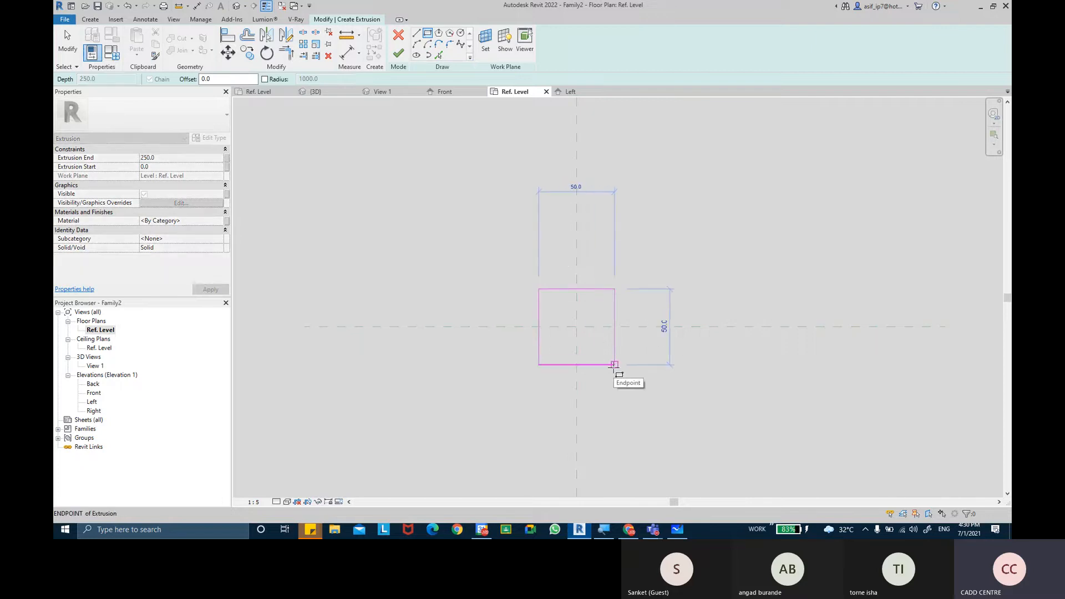
{"action": "left_click", "coordinate": [614, 365]}
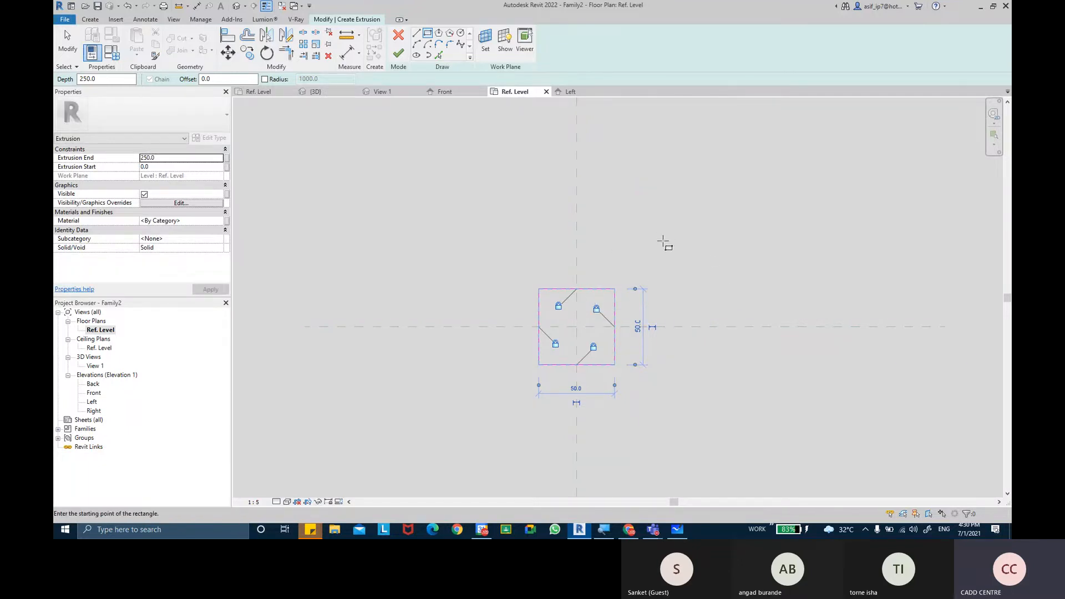
{"action": "key", "text": "Escape"}
{"action": "key", "text": "Escape"}
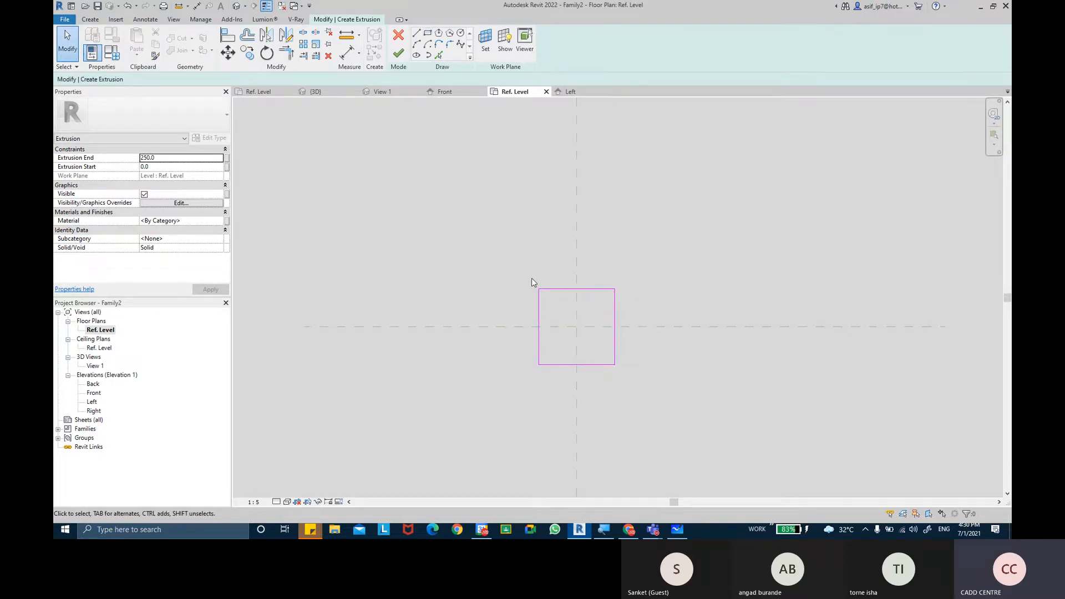
{"action": "middle_click_drag", "start_coordinate": [577, 340], "coordinate": [568, 336]}
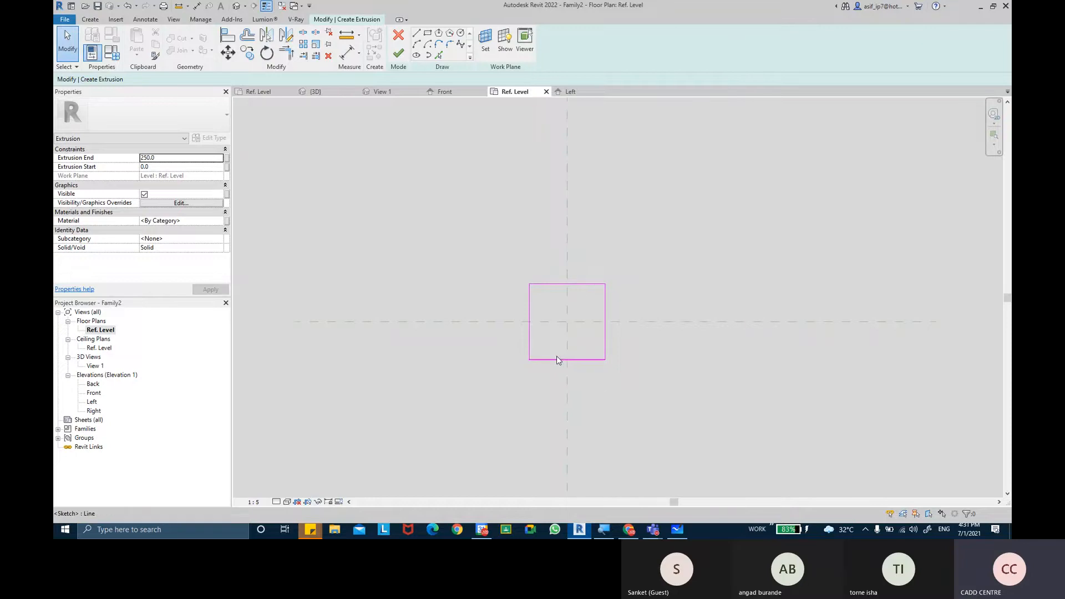
{"action": "left_click_drag", "start_coordinate": [518, 252], "coordinate": [641, 377]}
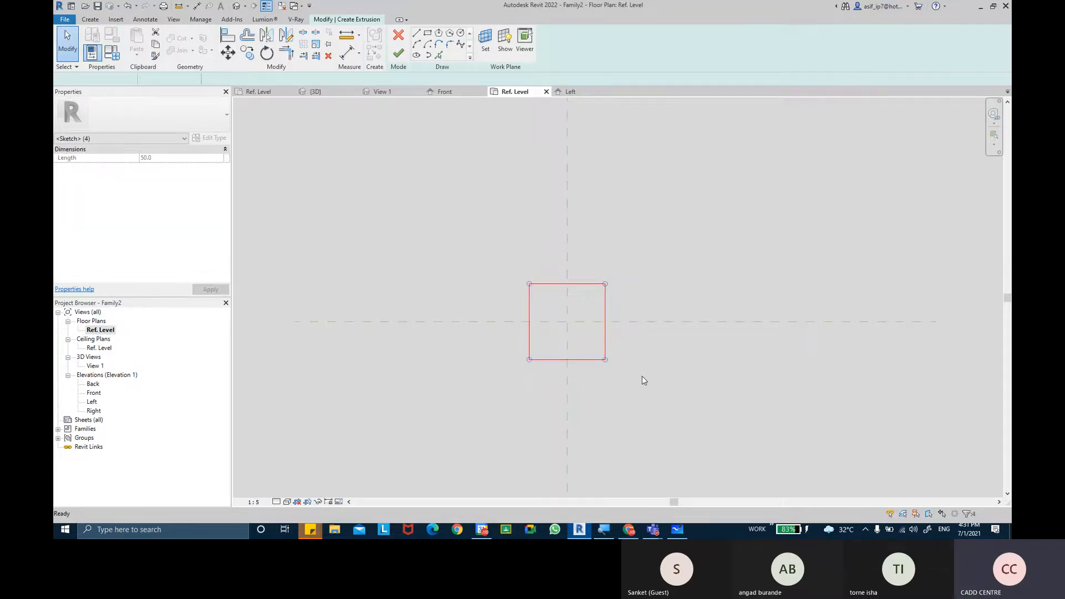
Trace a 50 x 50 mm rectangle over the existing square, lock all four sides to it, and finish the extrusion sketch
{"action": "left_click", "coordinate": [427, 32]}
{"action": "left_click", "coordinate": [530, 284]}
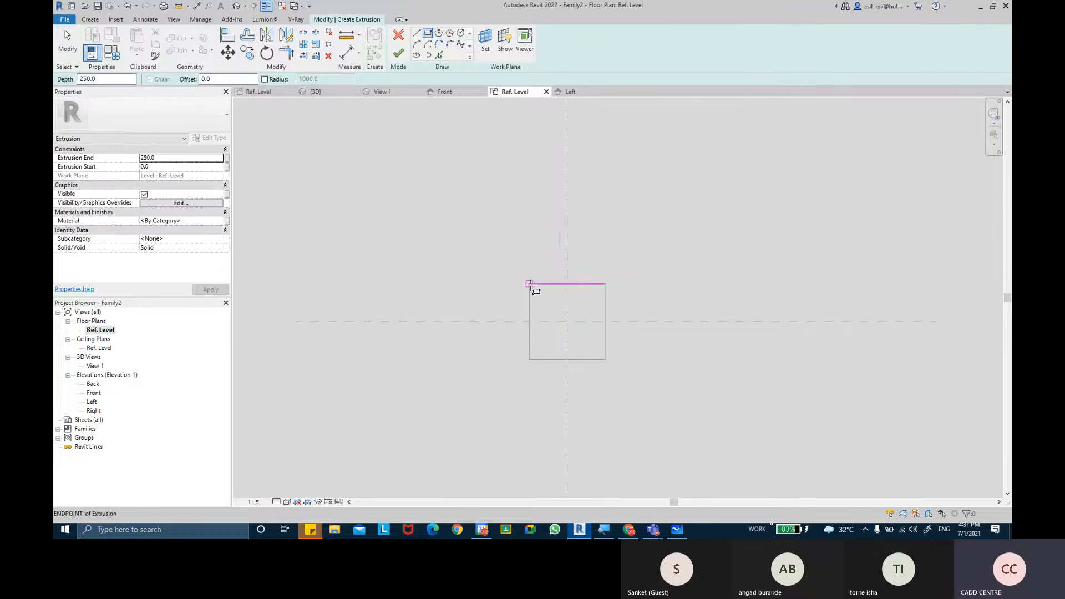
{"action": "left_click", "coordinate": [605, 359]}
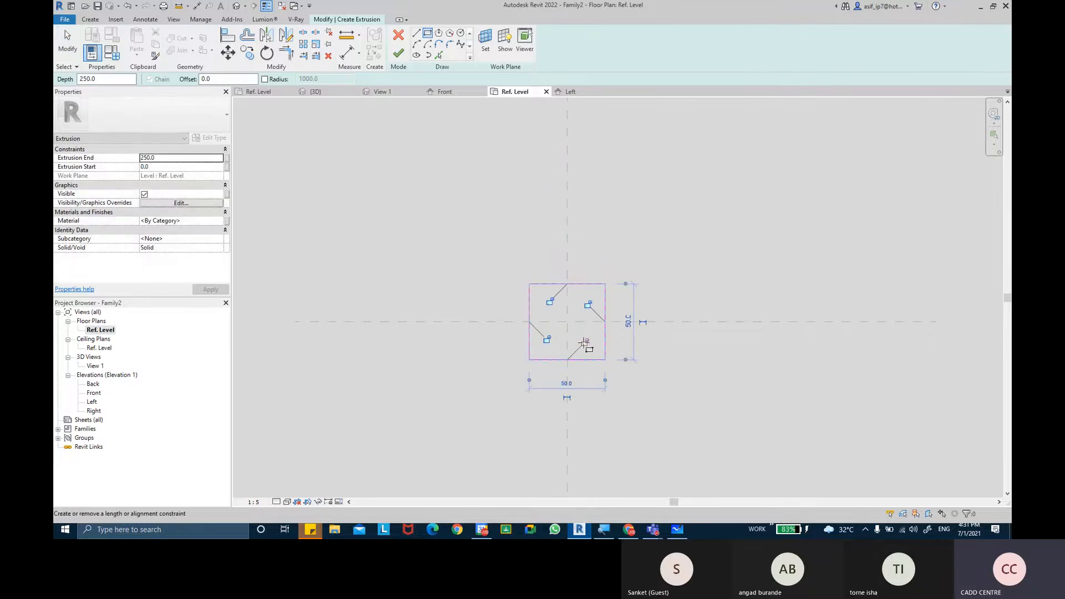
{"action": "left_click", "coordinate": [547, 340]}
{"action": "left_click", "coordinate": [549, 301]}
{"action": "left_click", "coordinate": [587, 304]}
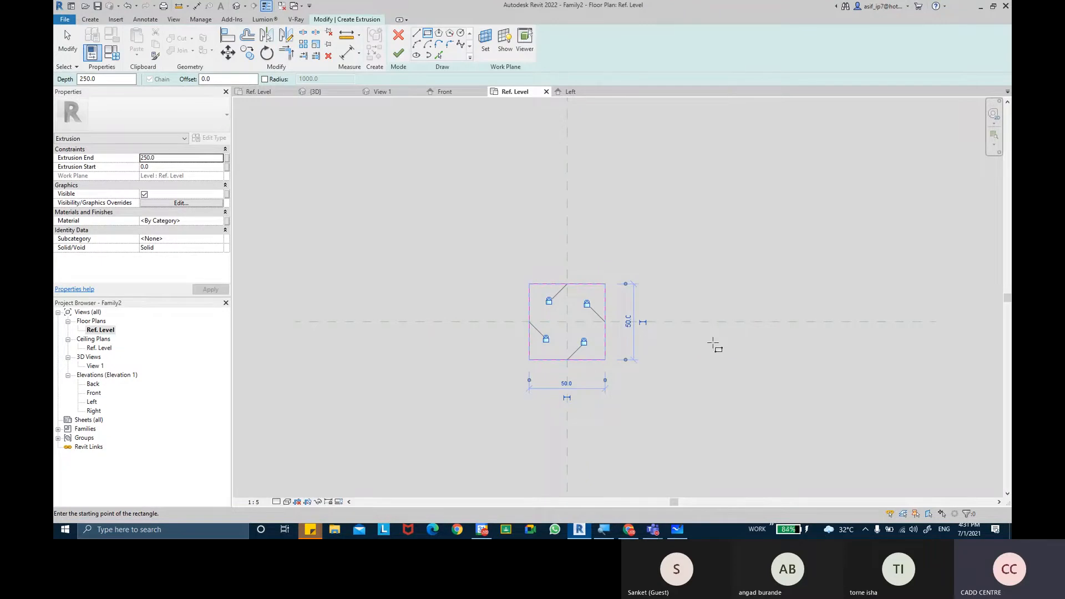
{"action": "left_click", "coordinate": [398, 54]}
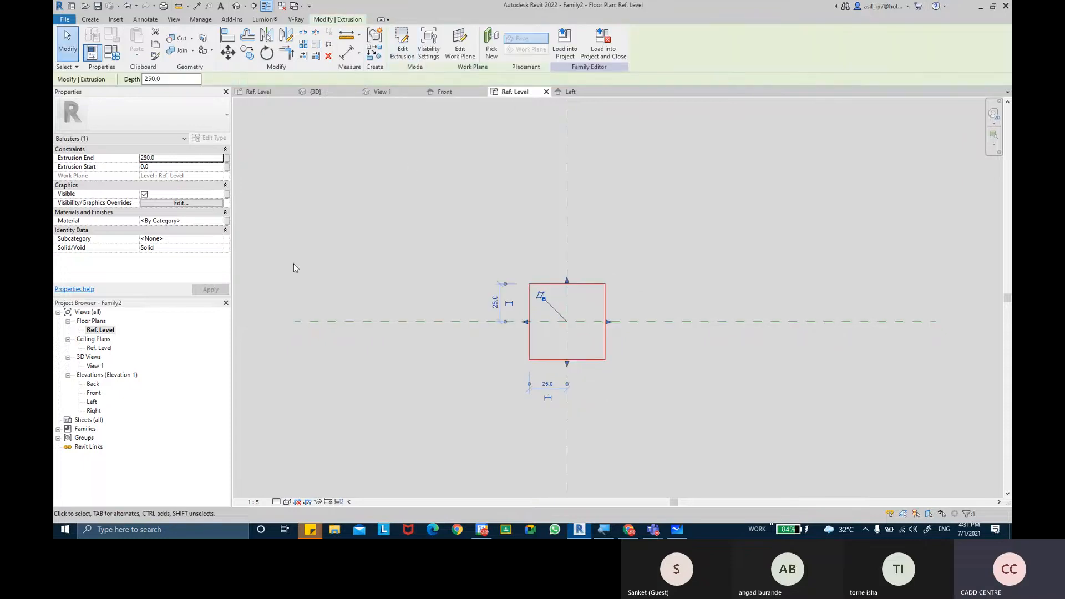
In the Left elevation, raise the new extrusion's top to the Baluster Height plane and its bottom to the SQUARE HT plane below
{"action": "double_click", "coordinate": [92, 401]}
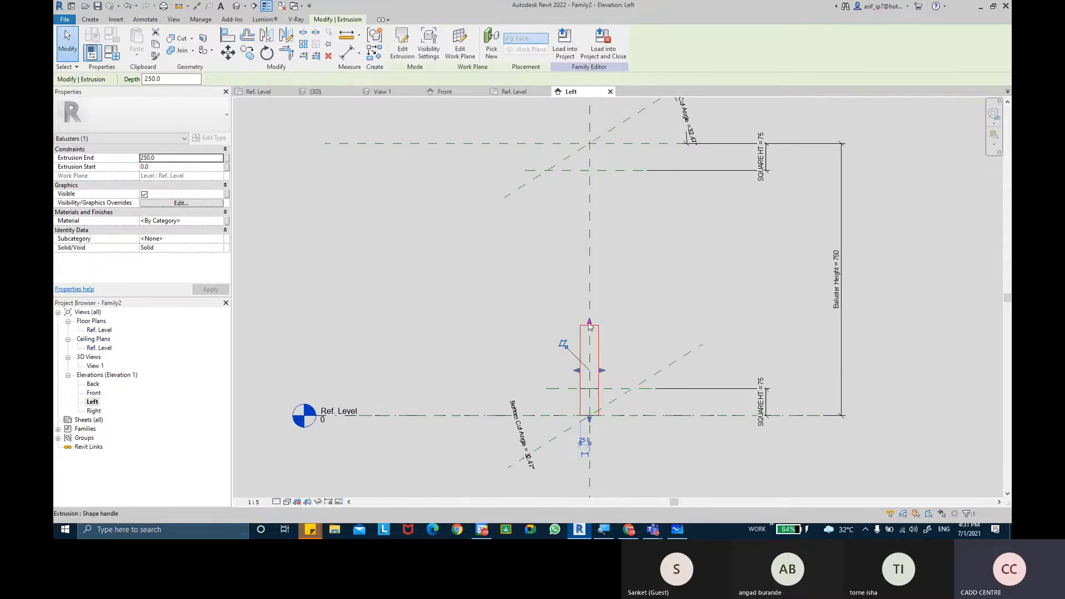
{"action": "left_click_drag", "start_coordinate": [592, 335], "coordinate": [588, 143]}
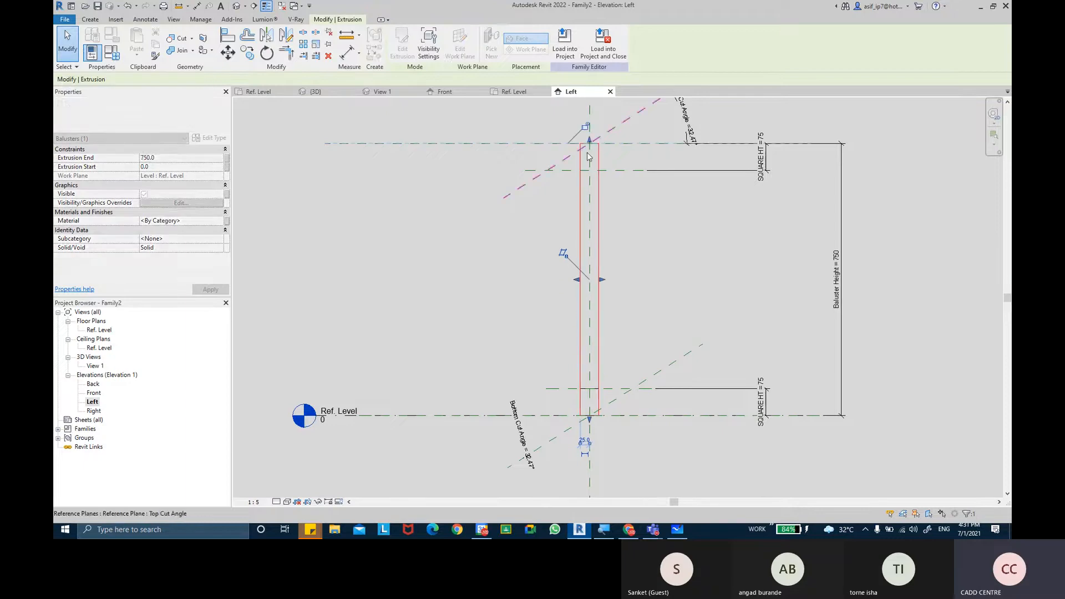
{"action": "left_click_drag", "start_coordinate": [588, 415], "coordinate": [589, 171]}
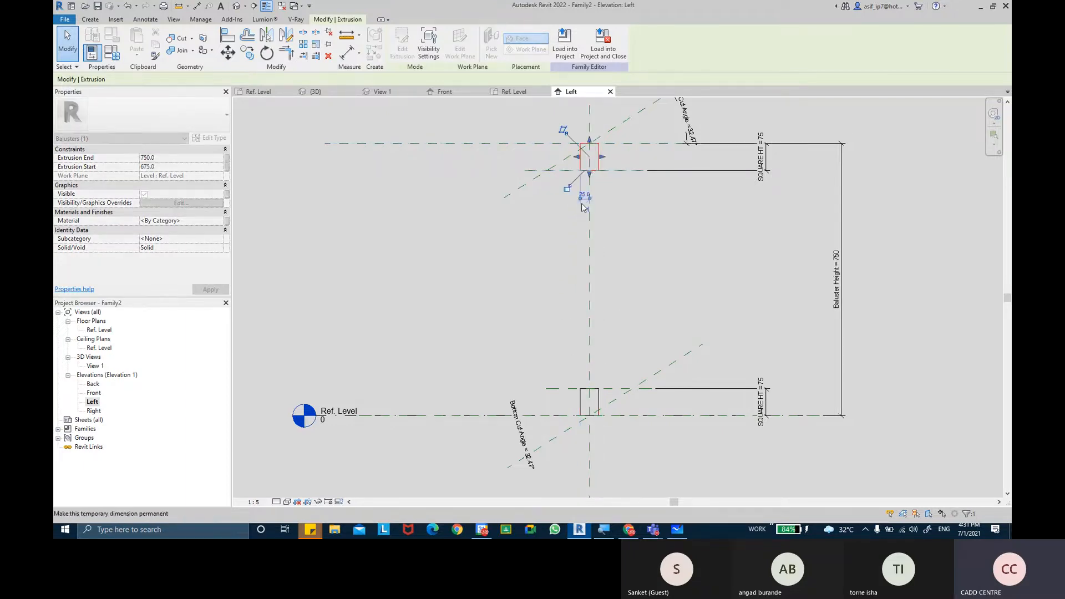
{"action": "left_click", "coordinate": [638, 211]}
Examine the square blocks at both ends of the baluster in the Left elevation
{"action": "scroll", "coordinate": [639, 224], "scroll_direction": "down", "scroll_amount": 1}
{"action": "scroll", "coordinate": [649, 224], "scroll_direction": "up", "scroll_amount": 3}
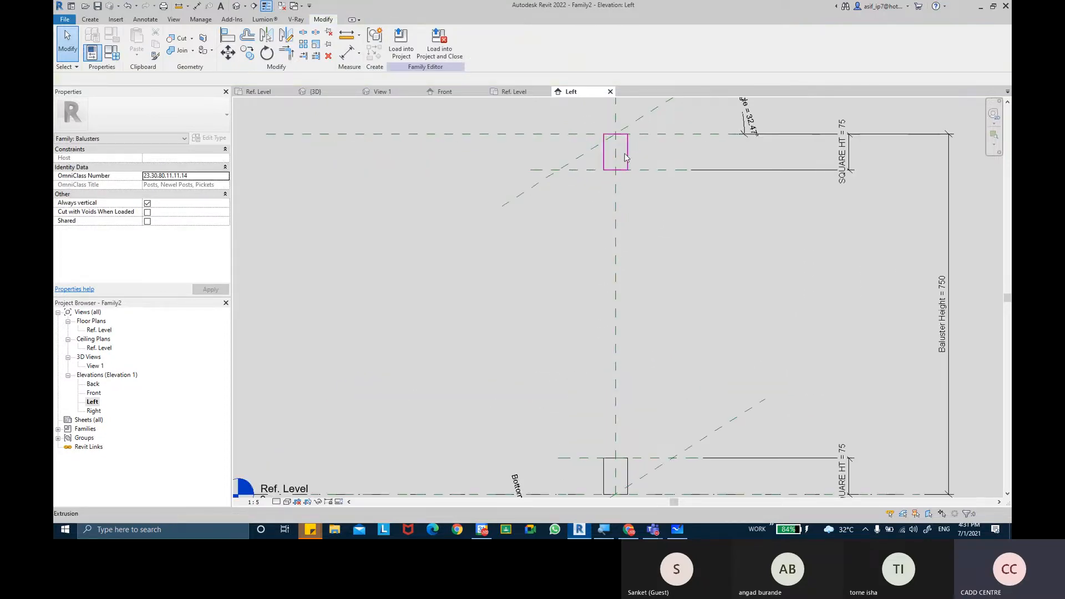
{"action": "middle_click_drag", "start_coordinate": [651, 383], "coordinate": [651, 310]}
{"action": "middle_click_drag", "start_coordinate": [668, 204], "coordinate": [662, 269]}
{"action": "scroll", "coordinate": [638, 184], "scroll_direction": "down", "scroll_amount": 1}
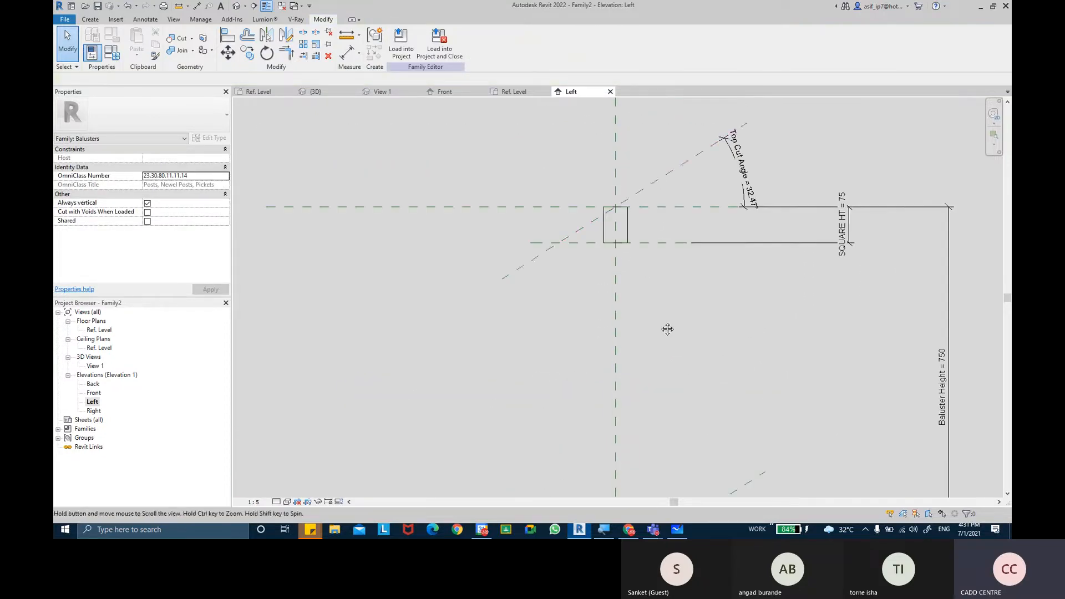
{"action": "scroll", "coordinate": [658, 361], "scroll_direction": "down", "scroll_amount": 2}
{"action": "middle_click_drag", "start_coordinate": [677, 353], "coordinate": [676, 329]}
{"action": "scroll", "coordinate": [671, 337], "scroll_direction": "up", "scroll_amount": 1}
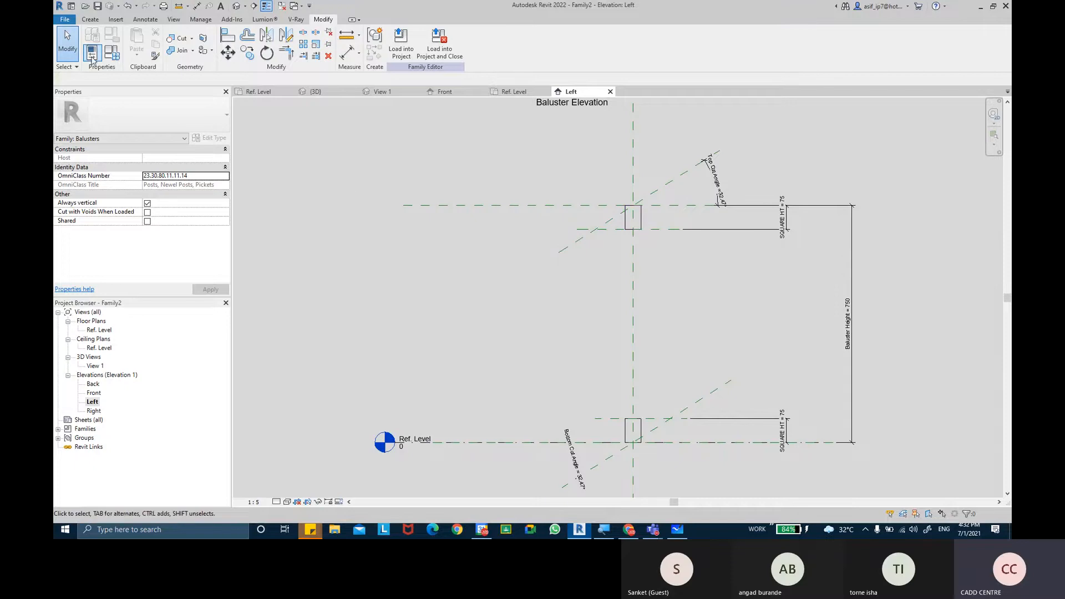
Set SQUARE SIZE to 75 in the family types and apply it to test both end blocks
{"action": "left_click", "coordinate": [112, 53]}
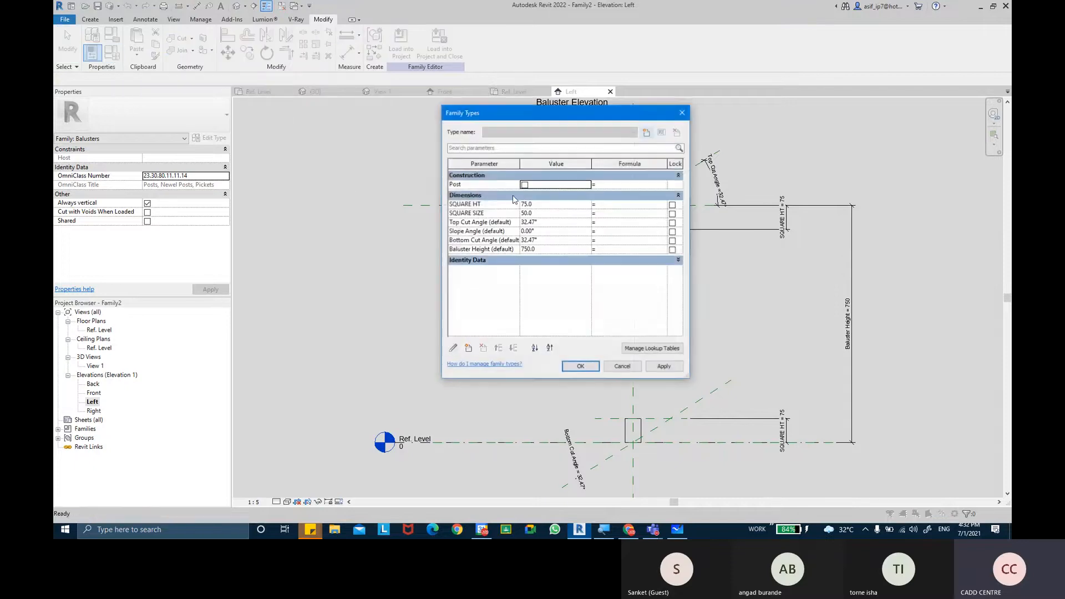
{"action": "left_click", "coordinate": [547, 212]}
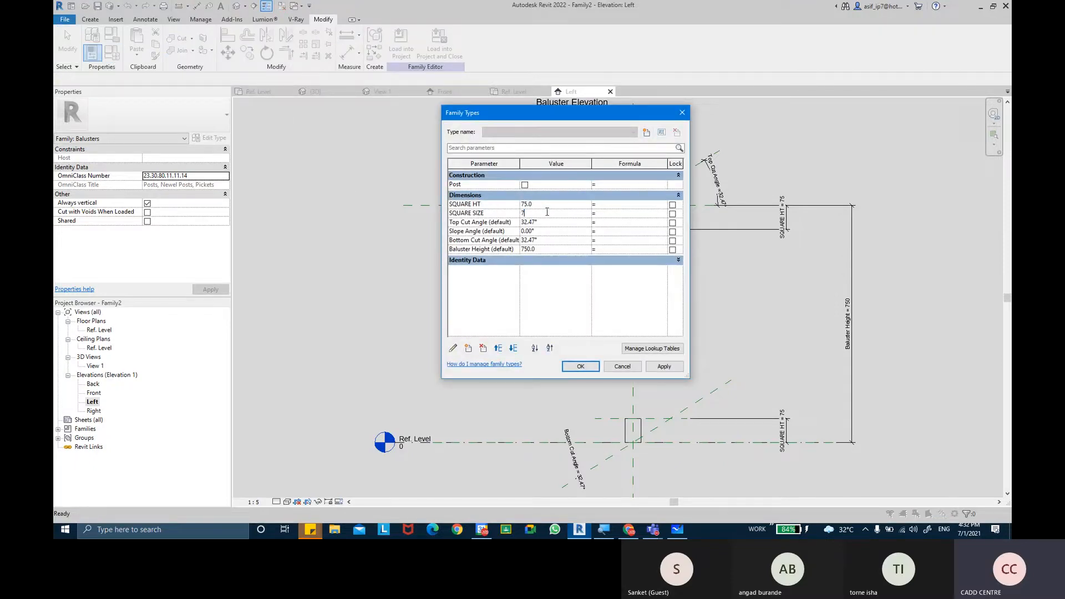
{"action": "type", "text": "75"}
{"action": "key", "text": "Tab"}
{"action": "left_click", "coordinate": [664, 366]}
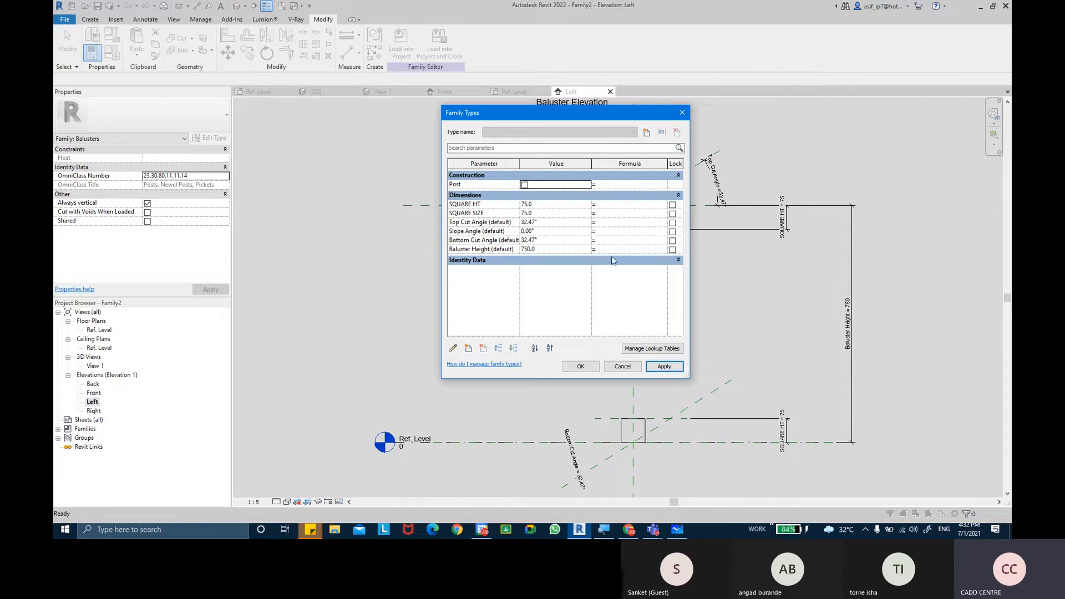
Move the Family Types dialog clear of the blocks, set SQUARE HT to 50, and accept the values
{"action": "left_click_drag", "start_coordinate": [552, 116], "coordinate": [433, 113]}
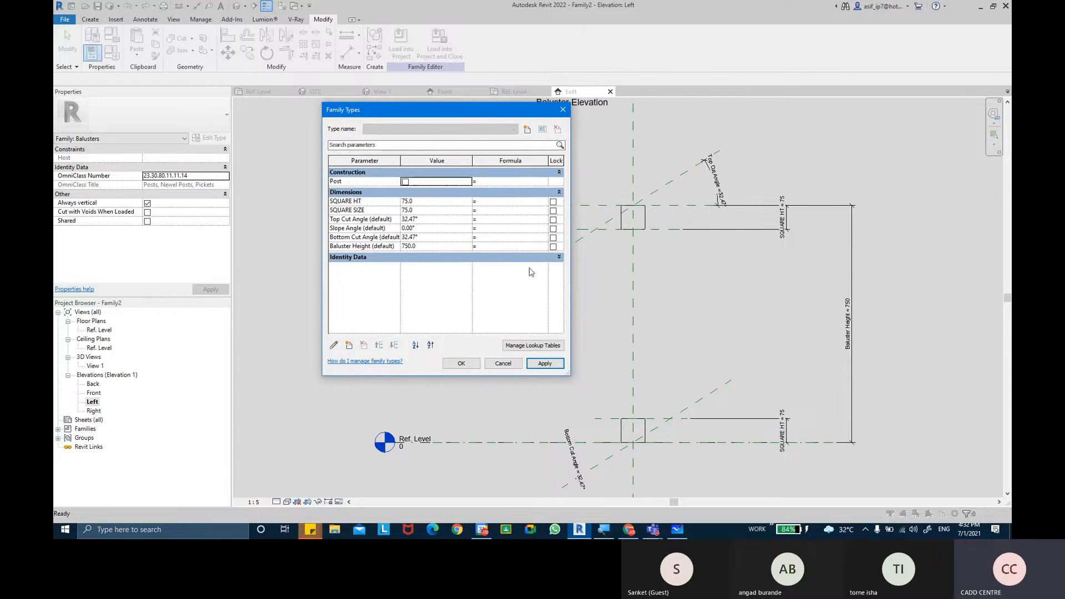
{"action": "left_click", "coordinate": [417, 201]}
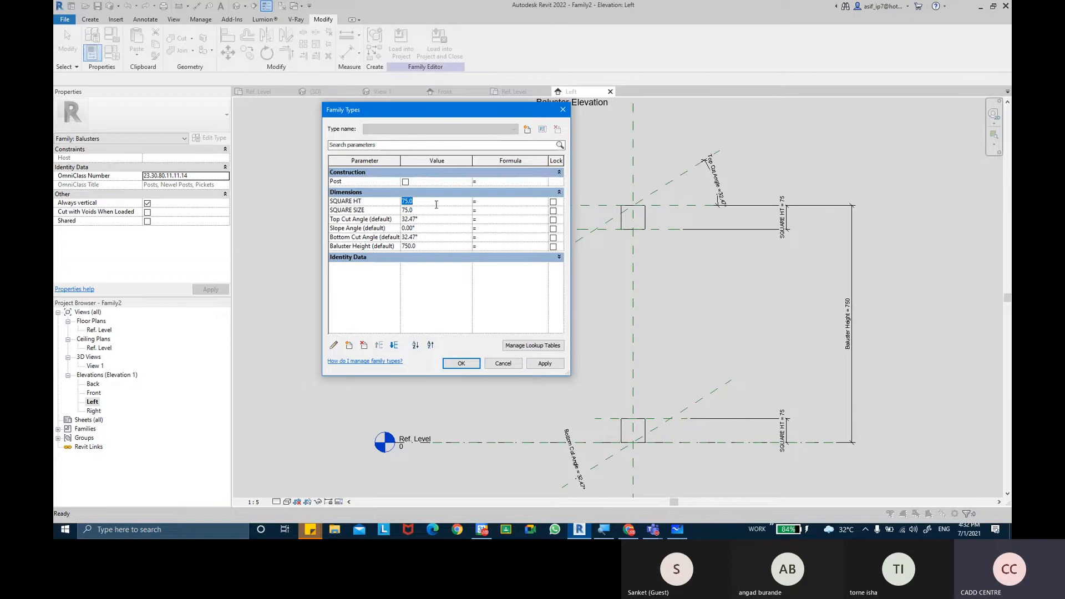
{"action": "left_click", "coordinate": [545, 364]}
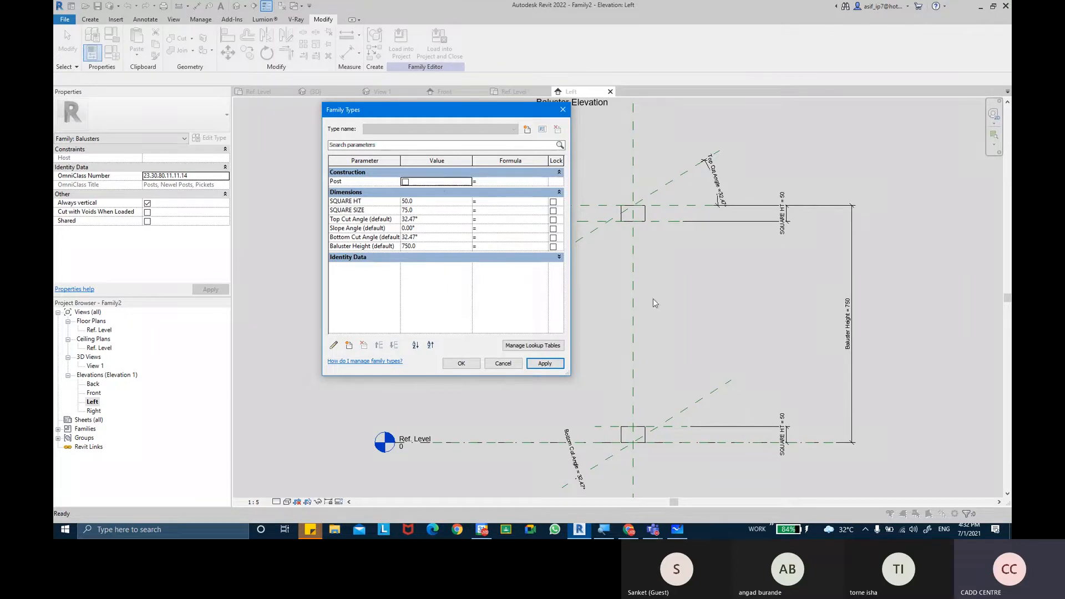
{"action": "left_click", "coordinate": [478, 366]}
{"action": "middle_click_drag", "start_coordinate": [649, 320], "coordinate": [631, 319]}
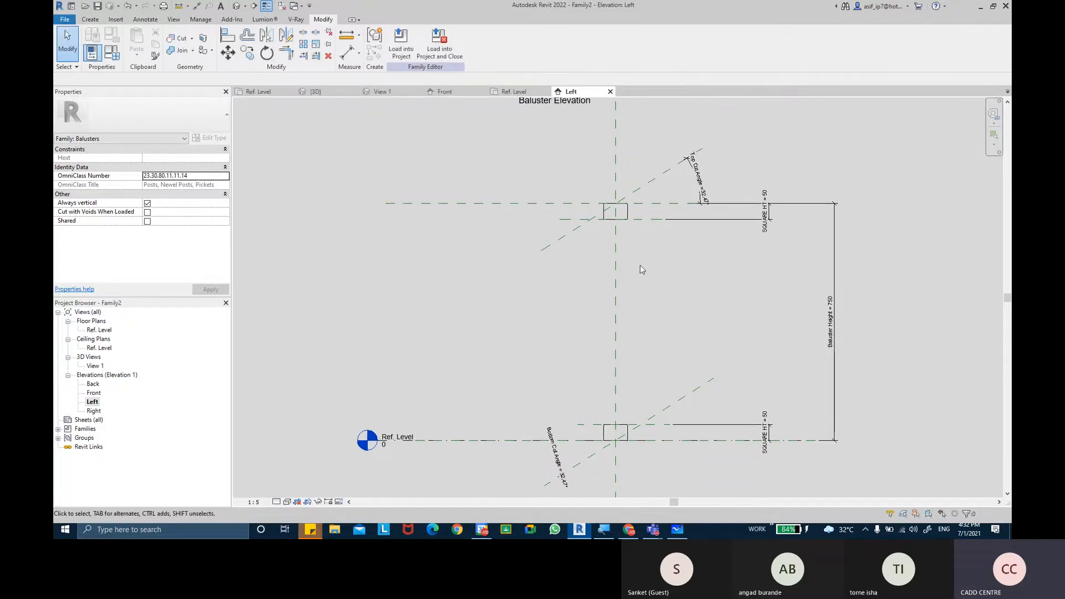
{"action": "middle_click_drag", "start_coordinate": [665, 285], "coordinate": [694, 282]}
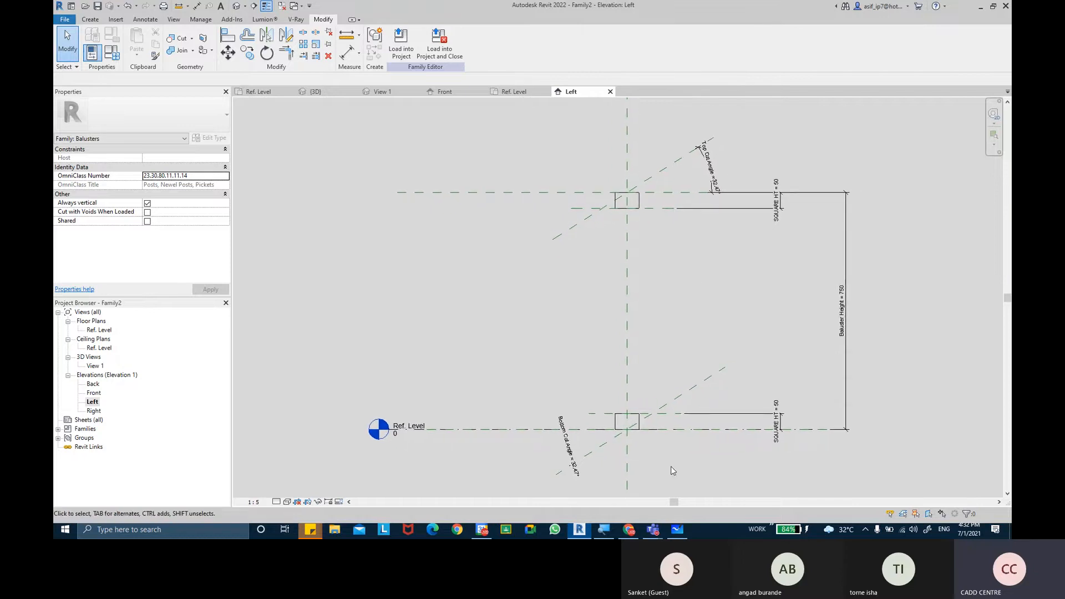
Switch to Chrome and save the dimensioned concrete baluster image to the Desktop as 11-500x500.jpg
{"action": "left_click", "coordinate": [630, 530]}
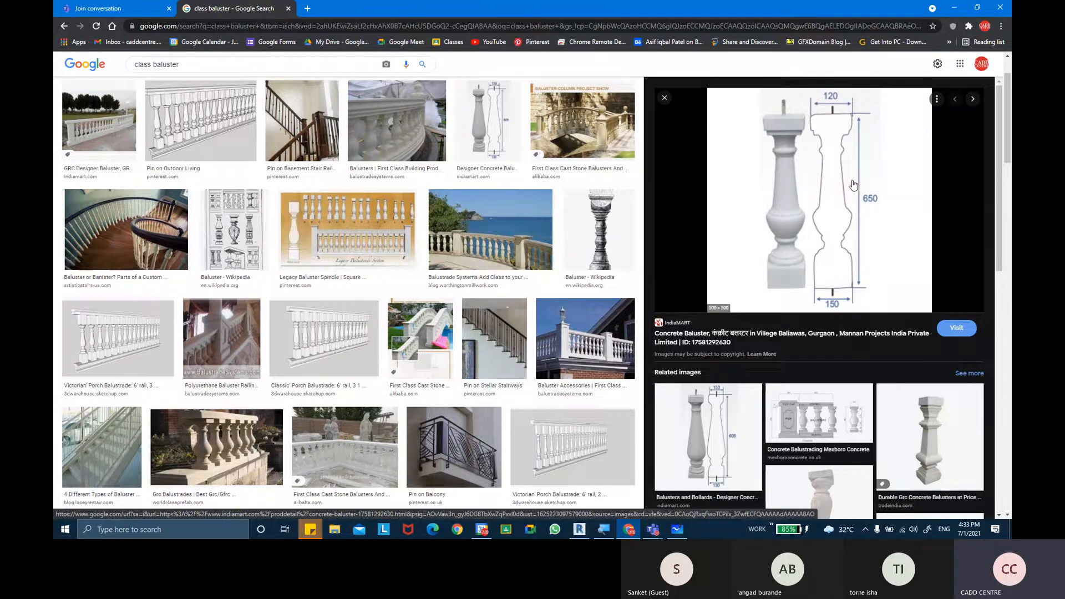
{"action": "right_click", "coordinate": [819, 158]}
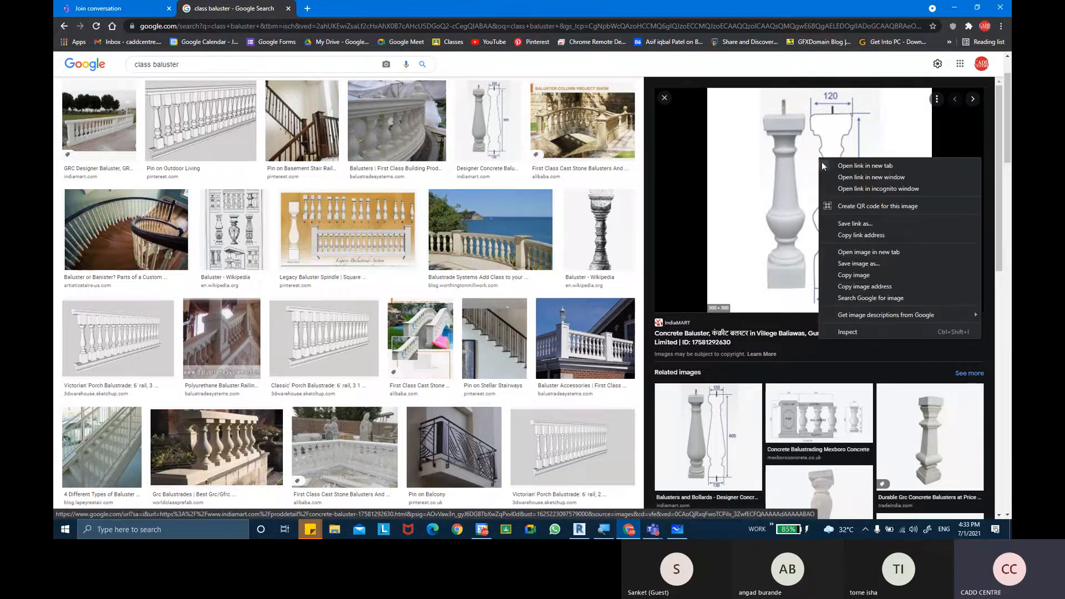
{"action": "left_click", "coordinate": [853, 268]}
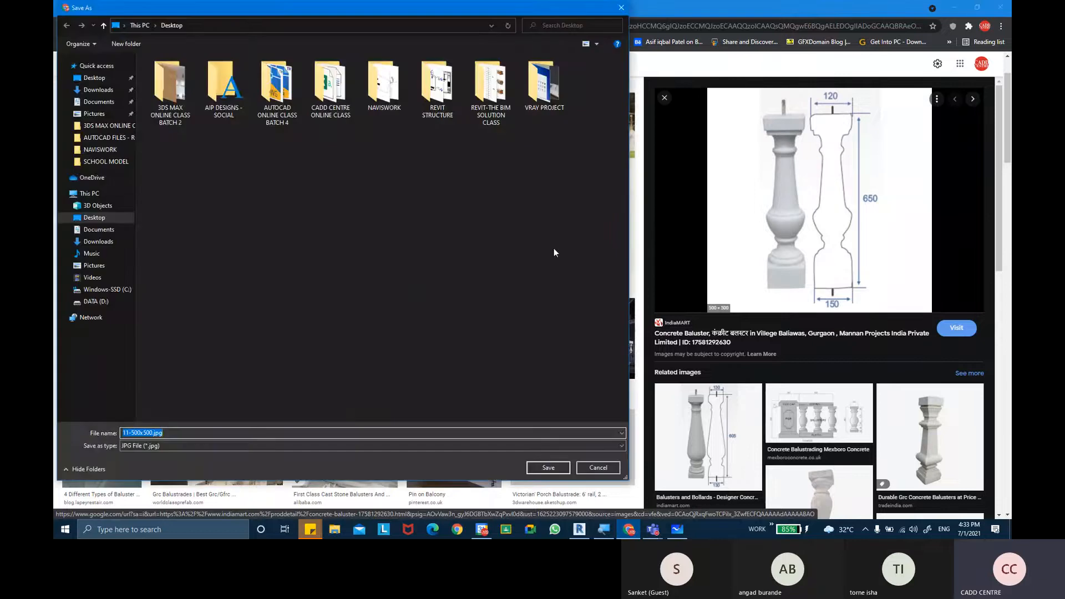
{"action": "left_click", "coordinate": [100, 79]}
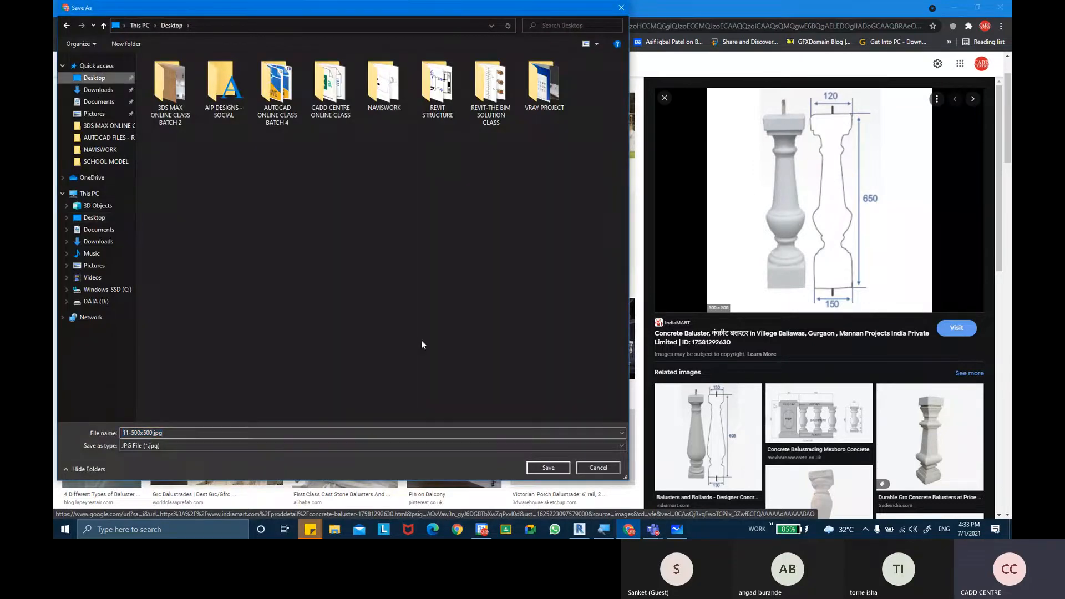
{"action": "left_click", "coordinate": [548, 468]}
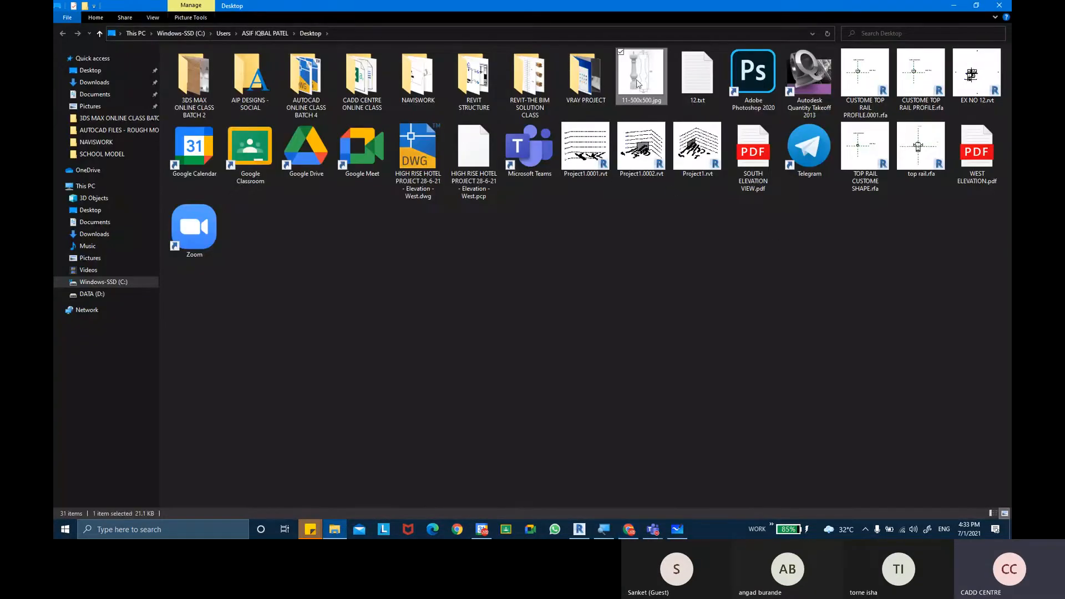
Switch to Microsoft Whiteboard and insert the library image 11-500x500.jpg into blank canvas space beside the railing sketch
{"action": "left_click", "coordinate": [676, 531]}
{"action": "scroll", "coordinate": [678, 394], "scroll_direction": "down", "scroll_amount": 3, "text": "ctrl"}
{"action": "left_click_drag", "start_coordinate": [723, 332], "coordinate": [516, 305]}
{"action": "left_click", "coordinate": [531, 512]}
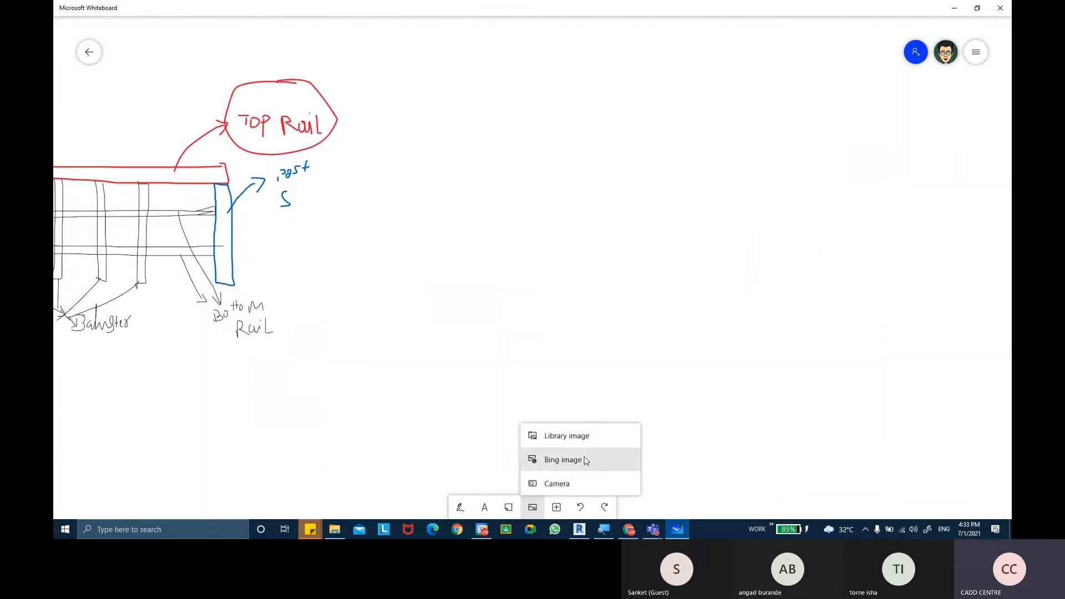
{"action": "left_click", "coordinate": [590, 438]}
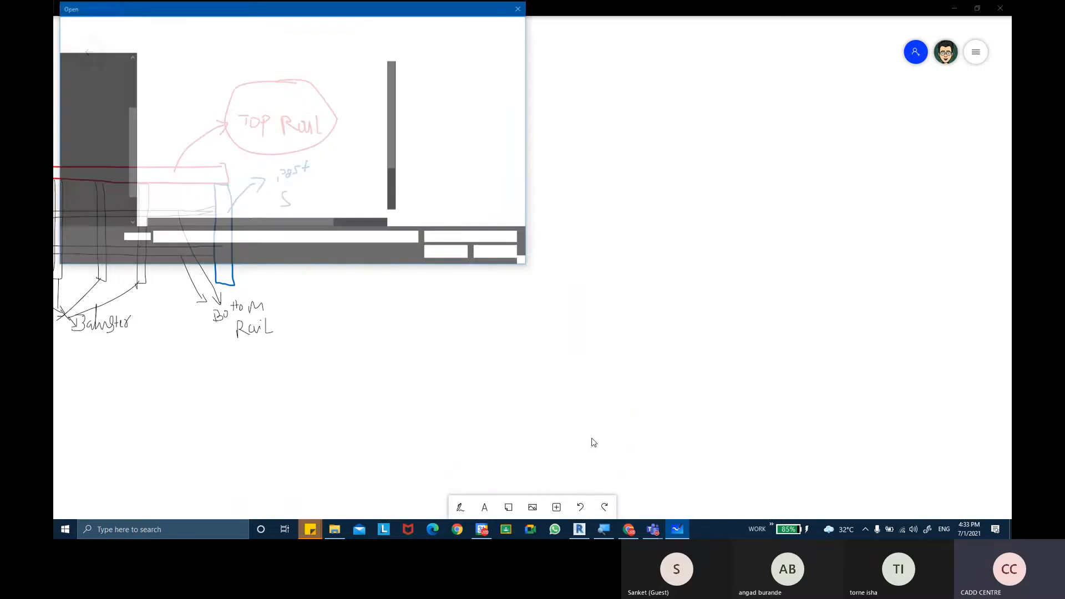
{"action": "left_click", "coordinate": [94, 125]}
{"action": "left_click", "coordinate": [169, 195]}
{"action": "left_click", "coordinate": [447, 253]}
Enlarge the inserted baluster image to about twice its size on the whiteboard
{"action": "scroll", "coordinate": [547, 265], "scroll_direction": "down", "scroll_amount": 2, "text": "ctrl"}
{"action": "scroll", "coordinate": [546, 265], "scroll_direction": "up", "scroll_amount": 1, "text": "ctrl"}
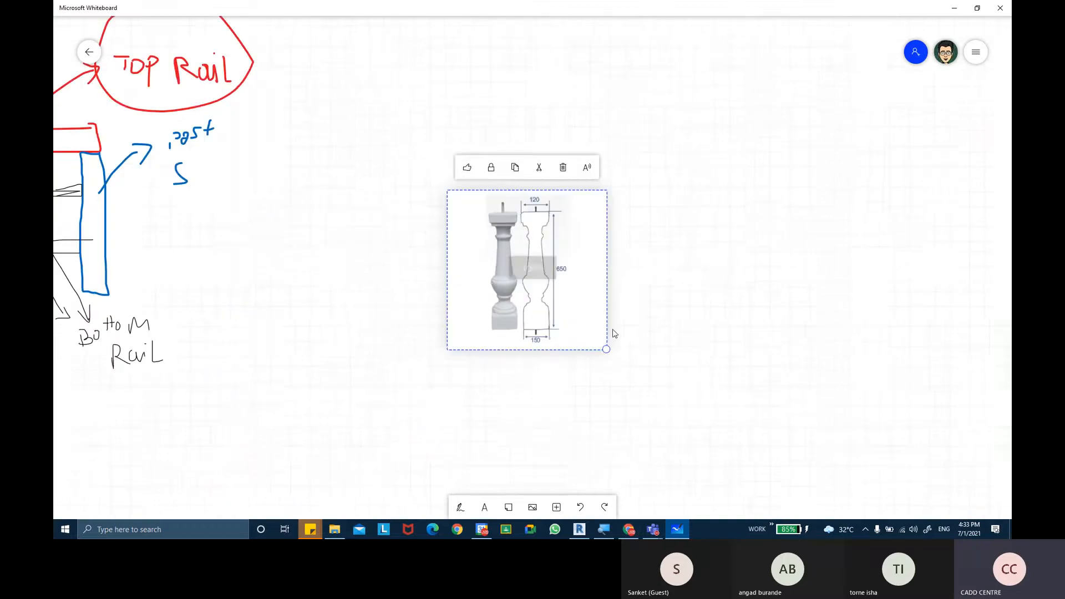
{"action": "left_click_drag", "start_coordinate": [605, 349], "coordinate": [690, 433]}
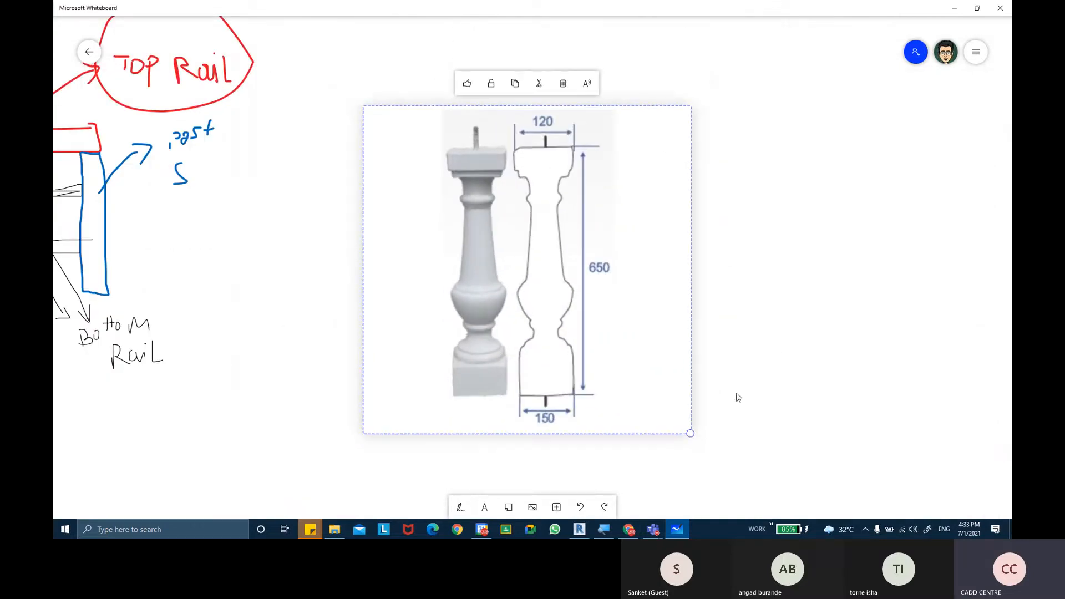
{"action": "left_click", "coordinate": [777, 347]}
Draw a red vertical centerline through the dimensioned baluster outline with the pen, keeping only one stroke
{"action": "left_click", "coordinate": [460, 507]}
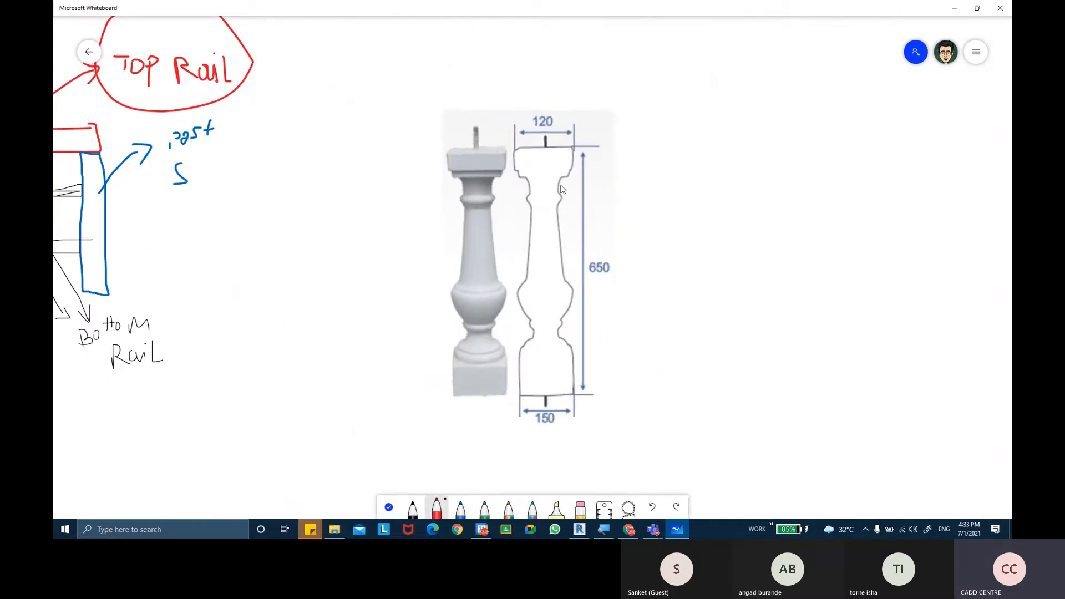
{"action": "left_click", "coordinate": [437, 507]}
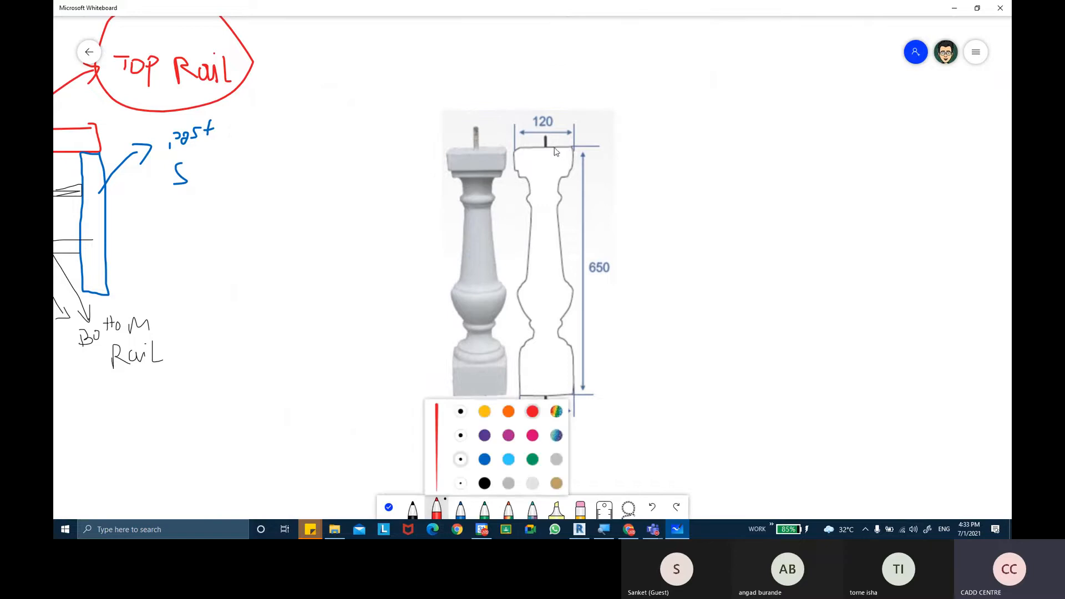
{"action": "left_click_drag", "start_coordinate": [545, 140], "coordinate": [543, 432]}
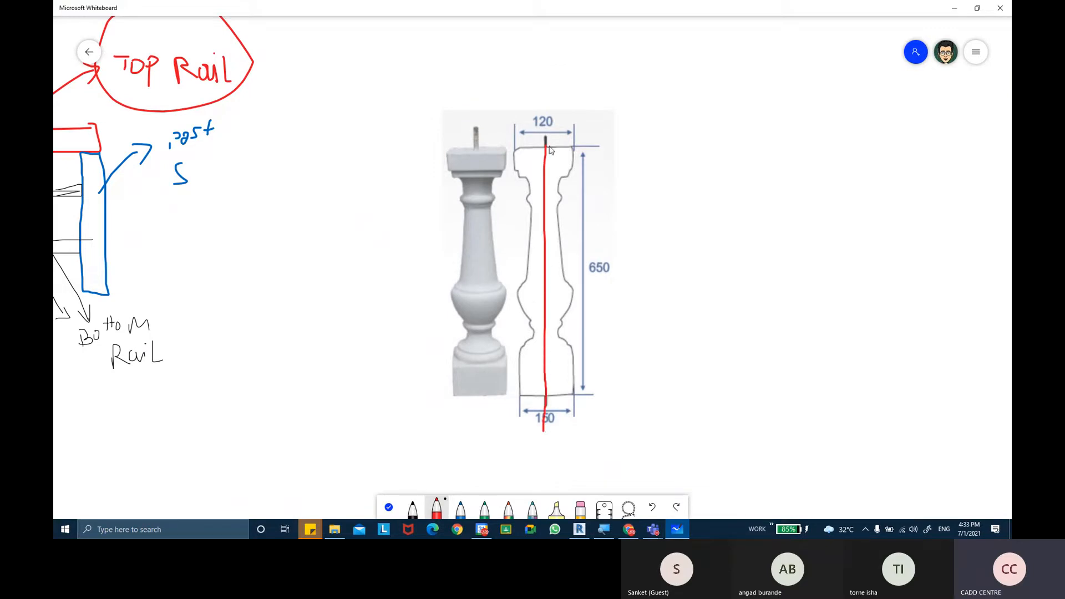
{"action": "left_click_drag", "start_coordinate": [546, 166], "coordinate": [541, 421]}
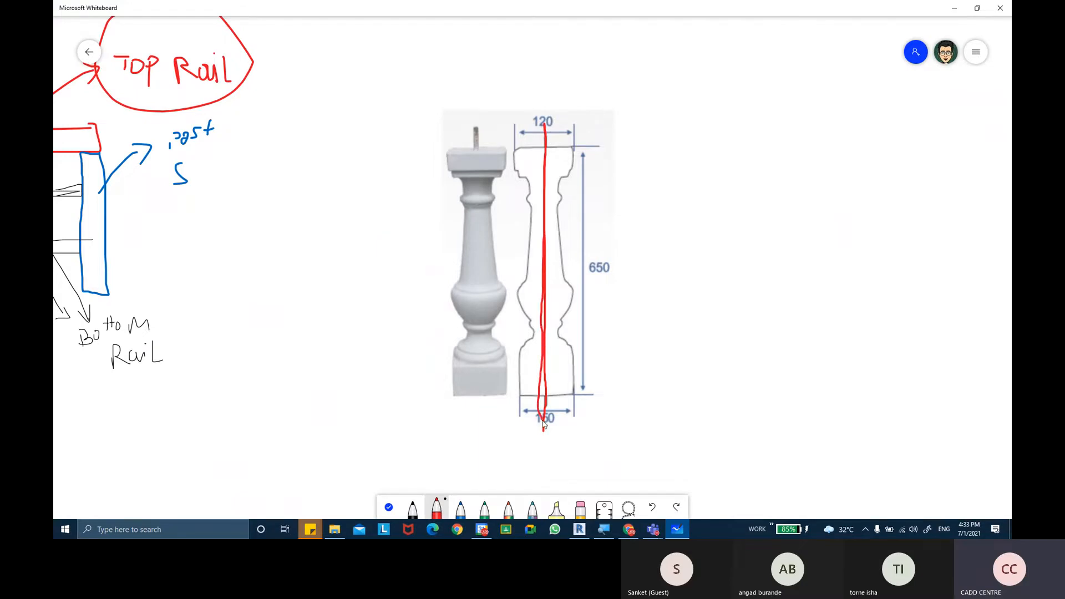
{"action": "key", "text": "ctrl+z"}
Trace the middle profile's right half in blue between the end blocks, close it at the centerline and shade it
{"action": "left_click", "coordinate": [461, 508]}
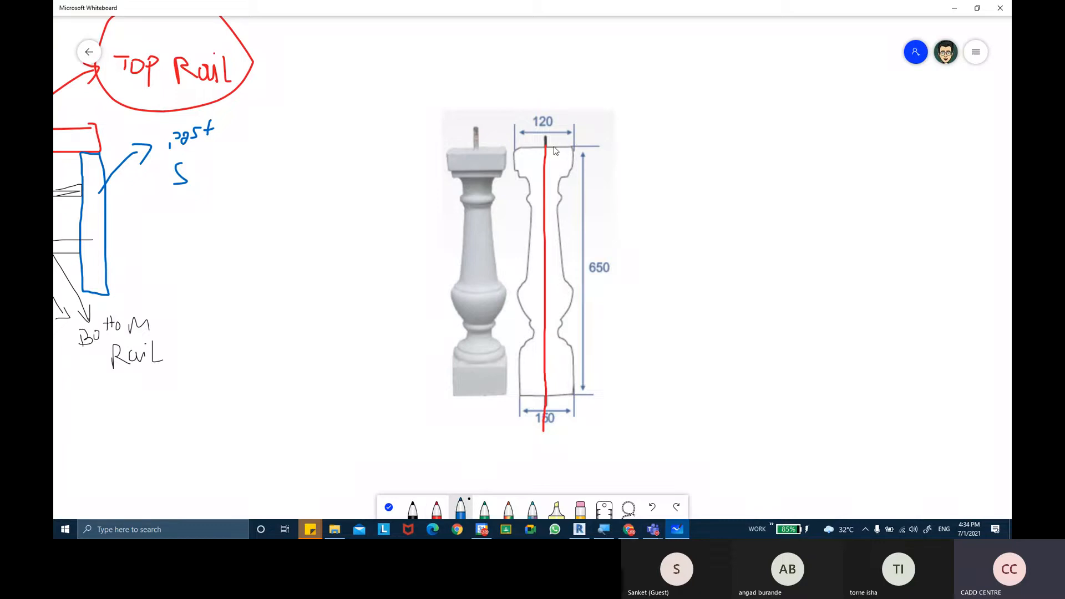
{"action": "mouse_move", "coordinate": [546, 149]}
{"action": "left_mouse_down"}
{"action": "mouse_move", "coordinate": [571, 149]}
{"action": "mouse_move", "coordinate": [574, 168]}
{"action": "left_mouse_up"}
{"action": "key", "text": "ctrl+z"}
{"action": "left_click_drag", "start_coordinate": [546, 178], "coordinate": [560, 192]}
{"action": "left_click_drag", "start_coordinate": [569, 307], "coordinate": [563, 326]}
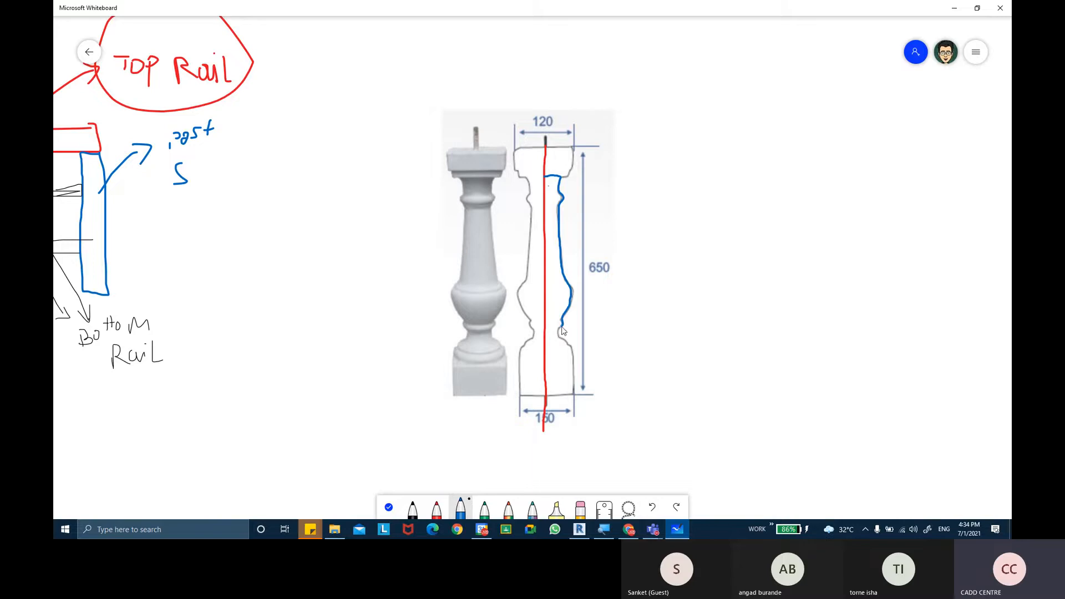
{"action": "mouse_move", "coordinate": [572, 356]}
{"action": "left_mouse_down"}
{"action": "mouse_move", "coordinate": [552, 355]}
{"action": "mouse_move", "coordinate": [548, 179]}
{"action": "mouse_move", "coordinate": [561, 307]}
{"action": "mouse_move", "coordinate": [560, 344]}
{"action": "mouse_move", "coordinate": [549, 349]}
{"action": "mouse_move", "coordinate": [558, 347]}
{"action": "mouse_move", "coordinate": [556, 284]}
{"action": "mouse_move", "coordinate": [565, 306]}
{"action": "mouse_move", "coordinate": [557, 261]}
{"action": "left_mouse_up"}
{"action": "left_click_drag", "start_coordinate": [553, 195], "coordinate": [553, 259]}
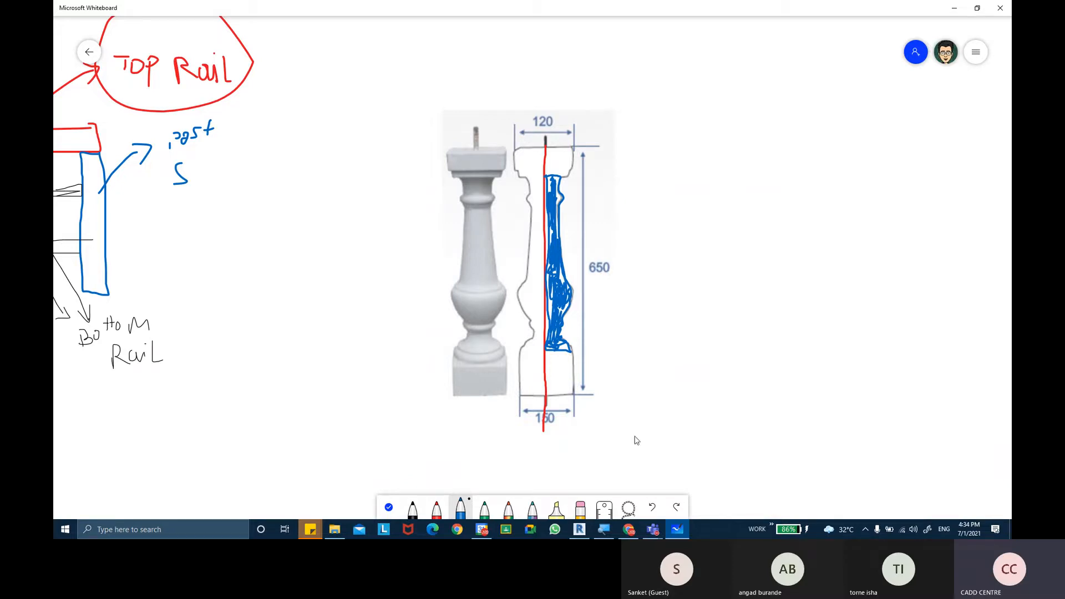
Switch to Revit, start a solid Revolve in the Left elevation and move the Work Plane dialog closer to the blocks
{"action": "left_click", "coordinate": [581, 529]}
{"action": "middle_click_drag", "start_coordinate": [651, 271], "coordinate": [675, 257]}
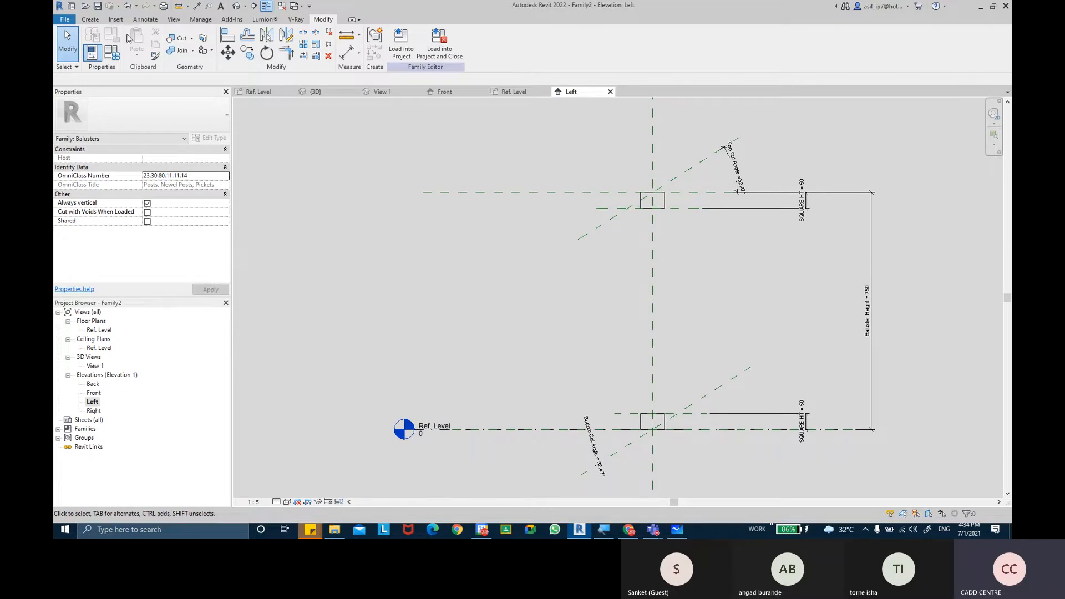
{"action": "left_click", "coordinate": [87, 20]}
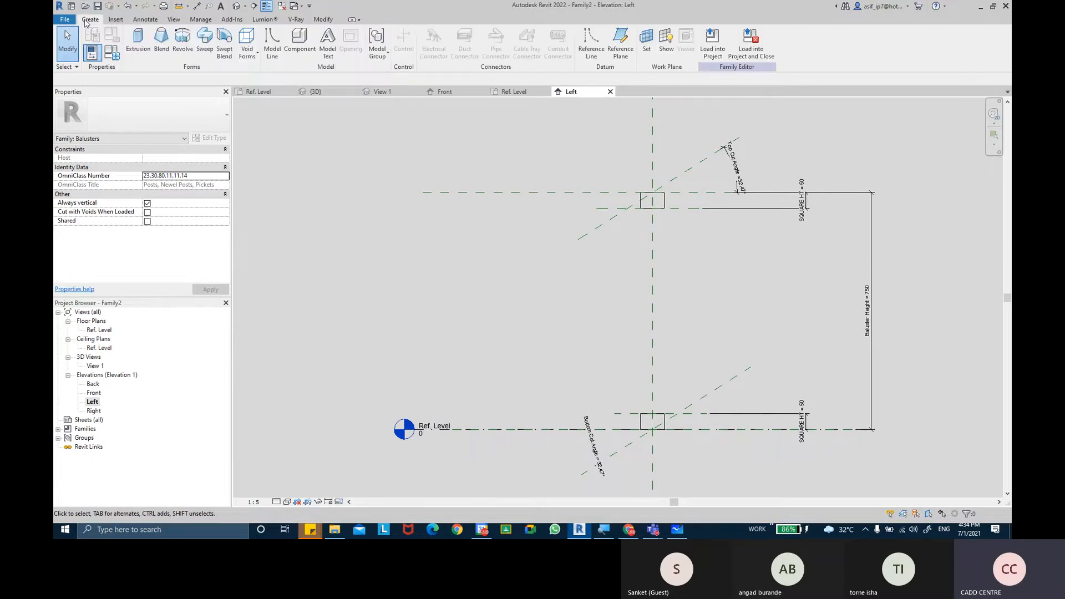
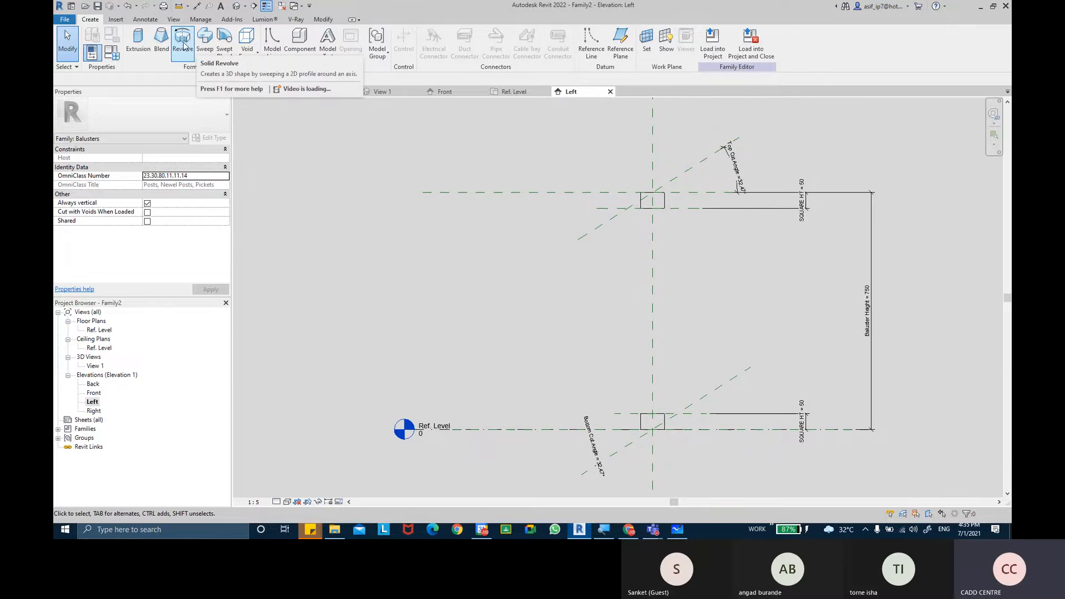
{"action": "left_click", "coordinate": [184, 45]}
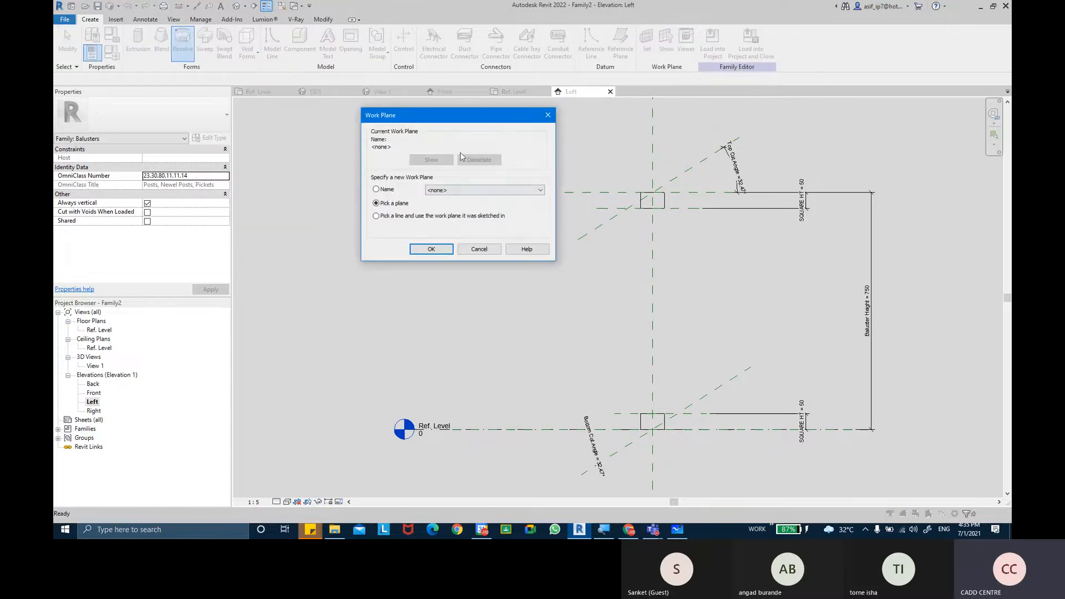
{"action": "left_click_drag", "start_coordinate": [438, 118], "coordinate": [514, 177]}
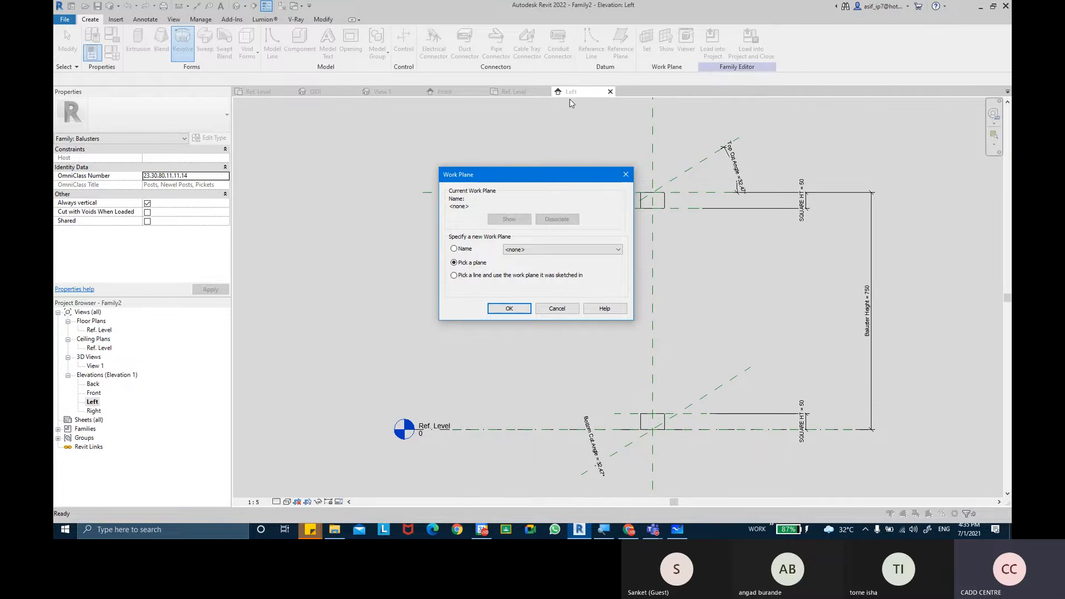
{"action": "key", "text": "ctrl"}
{"action": "key", "text": "ctrl"}
{"action": "key", "text": "ctrl"}
{"action": "key", "text": "ctrl"}
{"action": "key", "text": "ctrl"}
{"action": "key", "text": "ctrl"}
{"action": "key", "text": "ctrl"}
Set the revolve's work plane to Reference Plane : Center (Left/Right) and accept it
{"action": "left_click", "coordinate": [548, 250]}
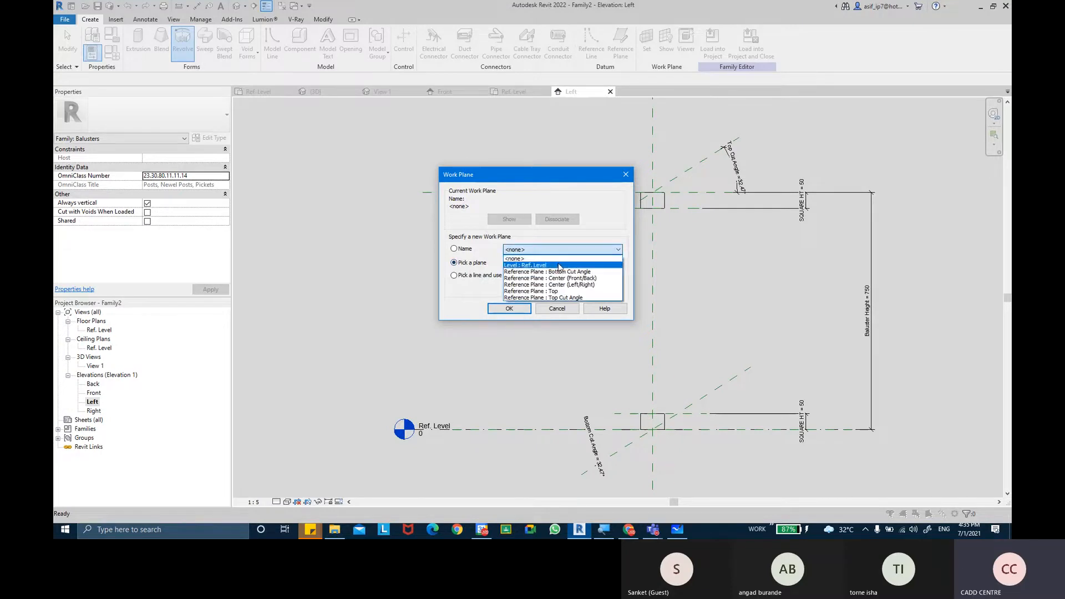
{"action": "key", "text": "ctrl"}
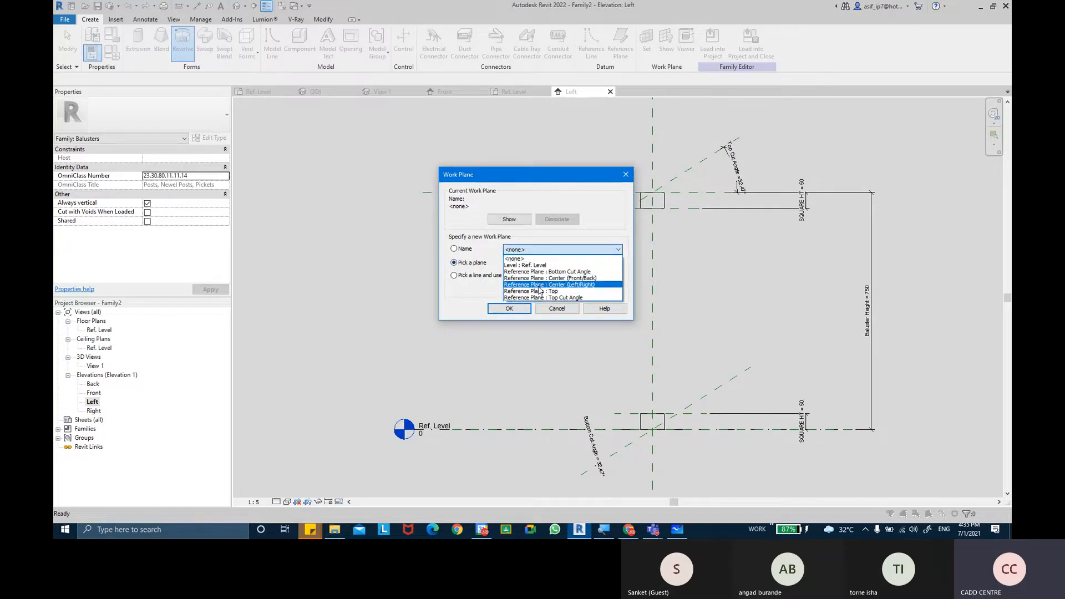
{"action": "key", "text": "ctrl"}
{"action": "key", "text": "ctrl"}
{"action": "key", "text": "ctrl"}
{"action": "key", "text": "ctrl"}
{"action": "key", "text": "ctrl"}
{"action": "key", "text": "ctrl"}
{"action": "key", "text": "ctrl"}
{"action": "key", "text": "ctrl"}
{"action": "key", "text": "ctrl"}
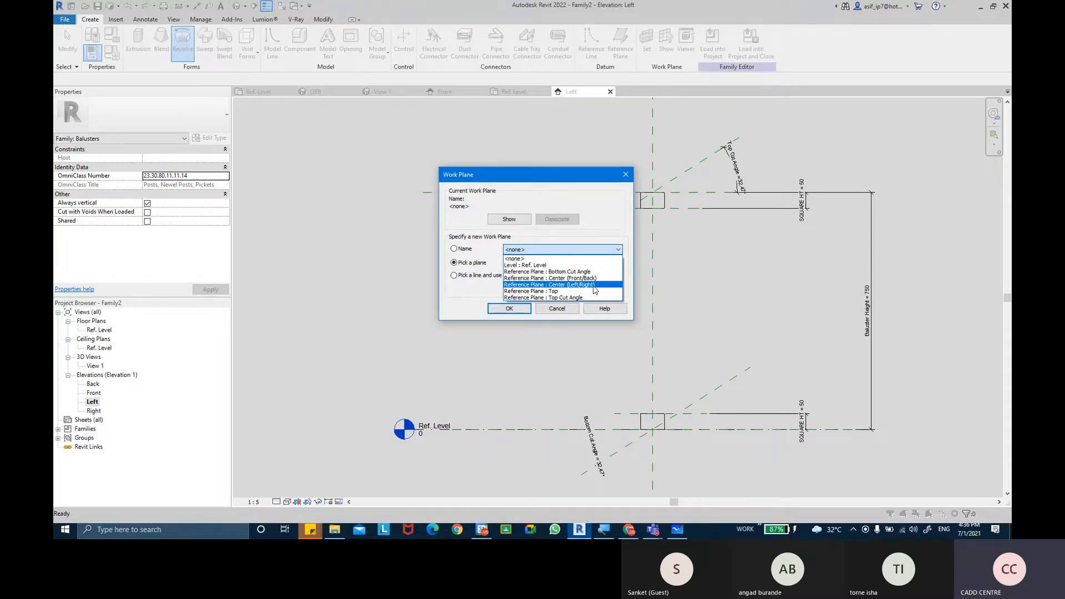
{"action": "left_click", "coordinate": [594, 286]}
{"action": "left_click", "coordinate": [509, 309]}
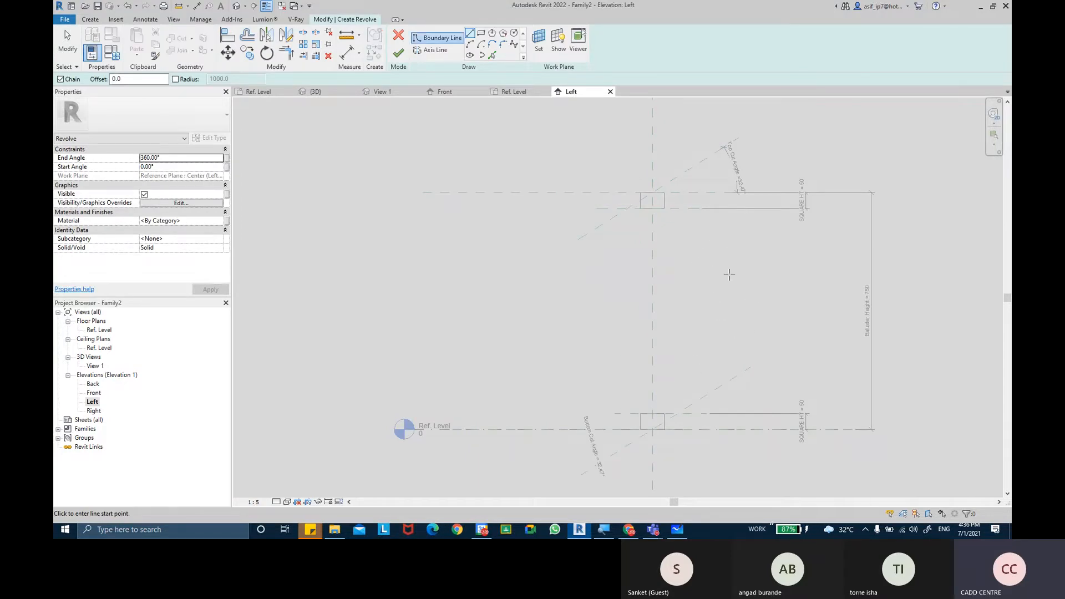
Draw the revolve's vertical axis line on the center reference plane, about 980 long, extending past both end blocks
{"action": "left_click", "coordinate": [430, 50]}
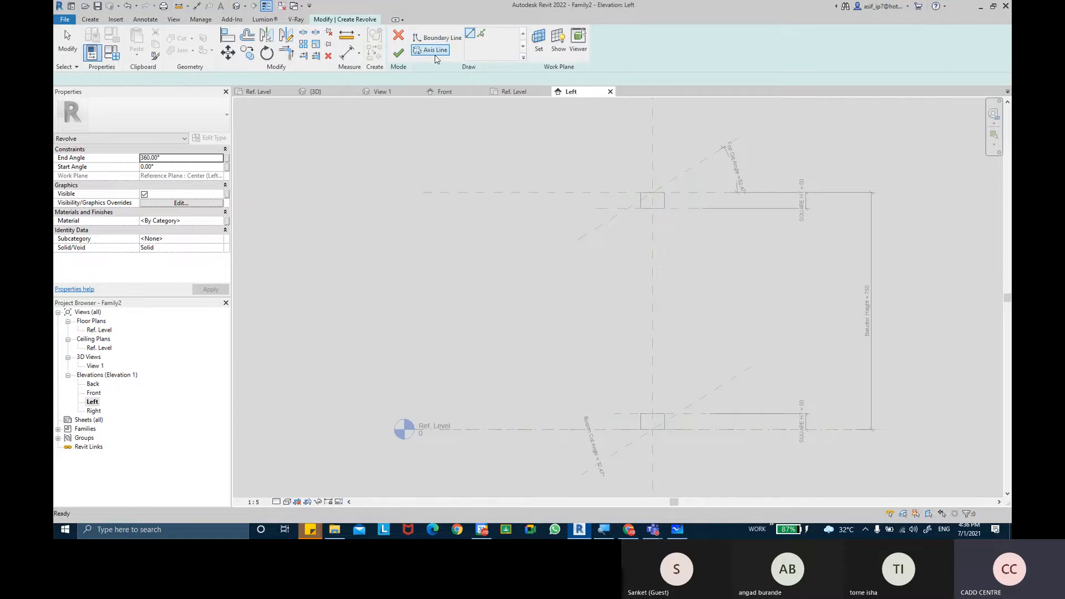
{"action": "left_click", "coordinate": [652, 154]}
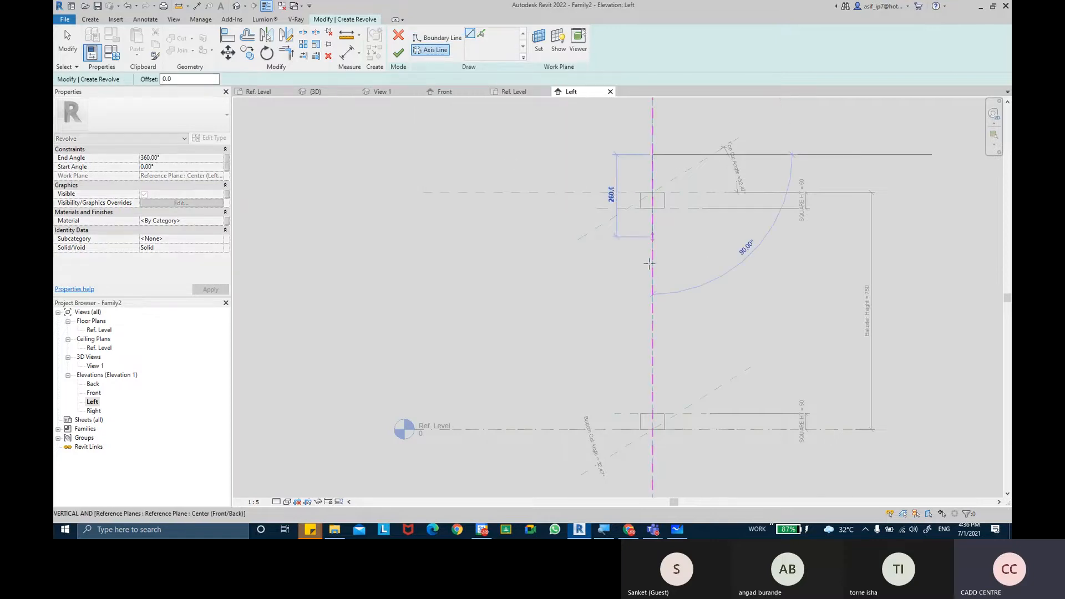
{"action": "left_click", "coordinate": [653, 464]}
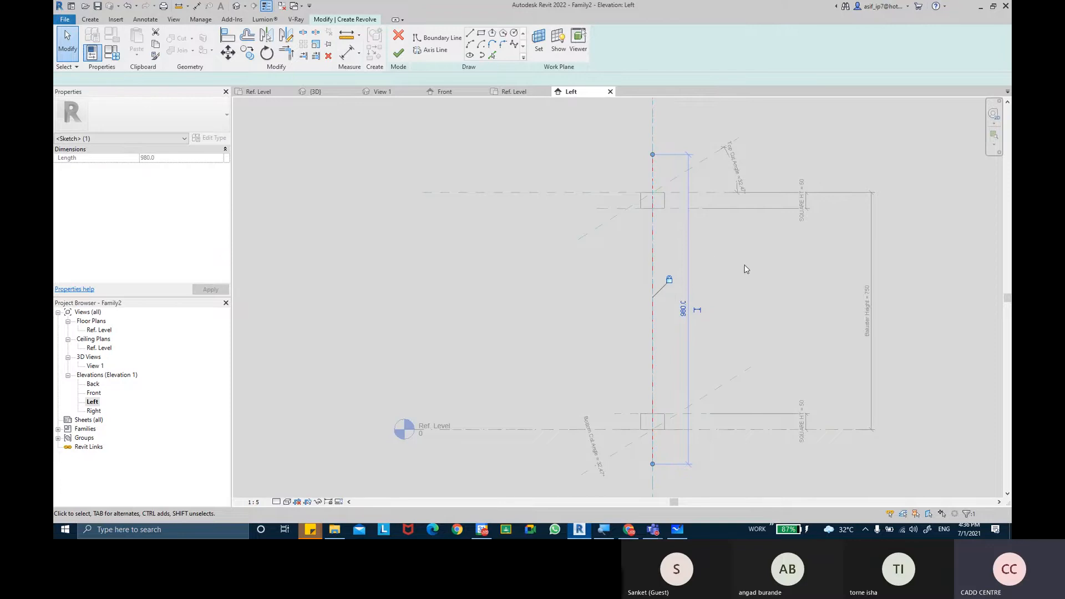
{"action": "left_click", "coordinate": [744, 267]}
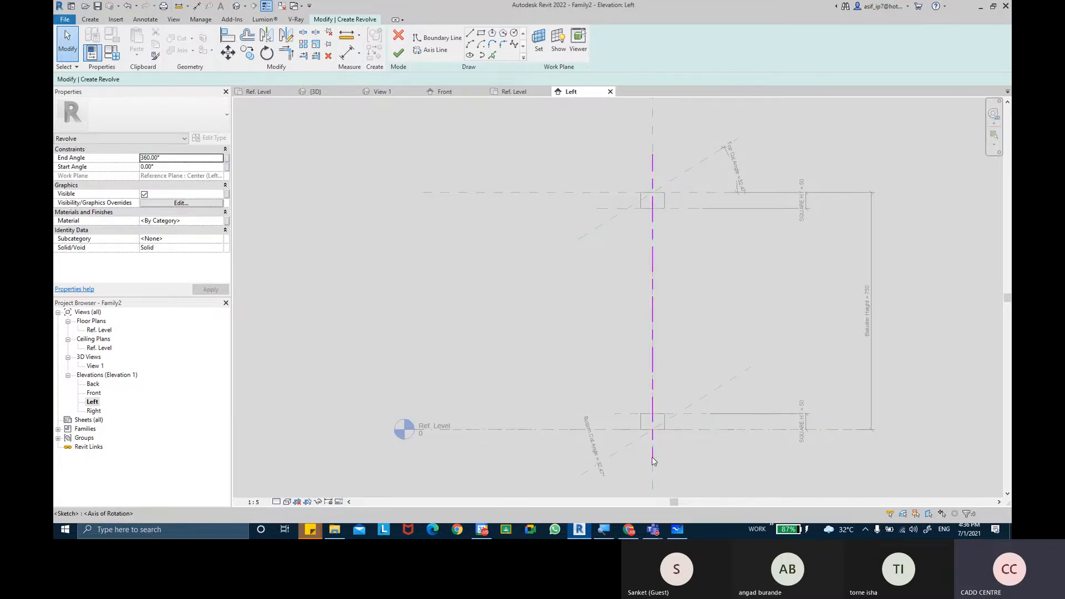
{"action": "key", "text": "ctrl"}
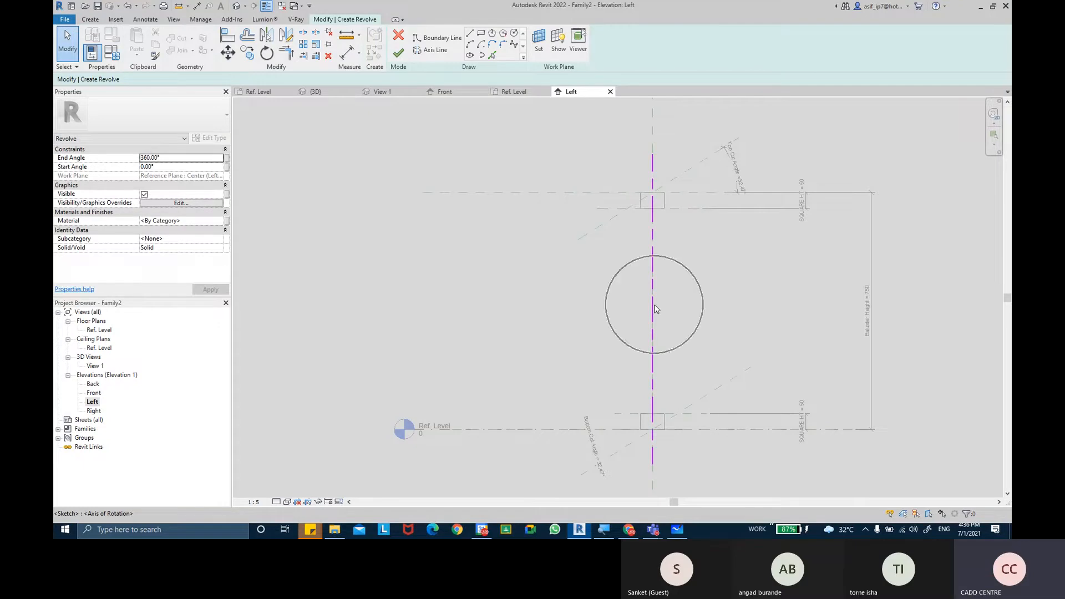
{"action": "left_click", "coordinate": [653, 205]}
{"action": "mouse_move", "coordinate": [666, 208]}
{"action": "middle_mouse_down"}
{"action": "mouse_move", "coordinate": [681, 244]}
{"action": "mouse_move", "coordinate": [669, 217]}
{"action": "middle_mouse_up"}
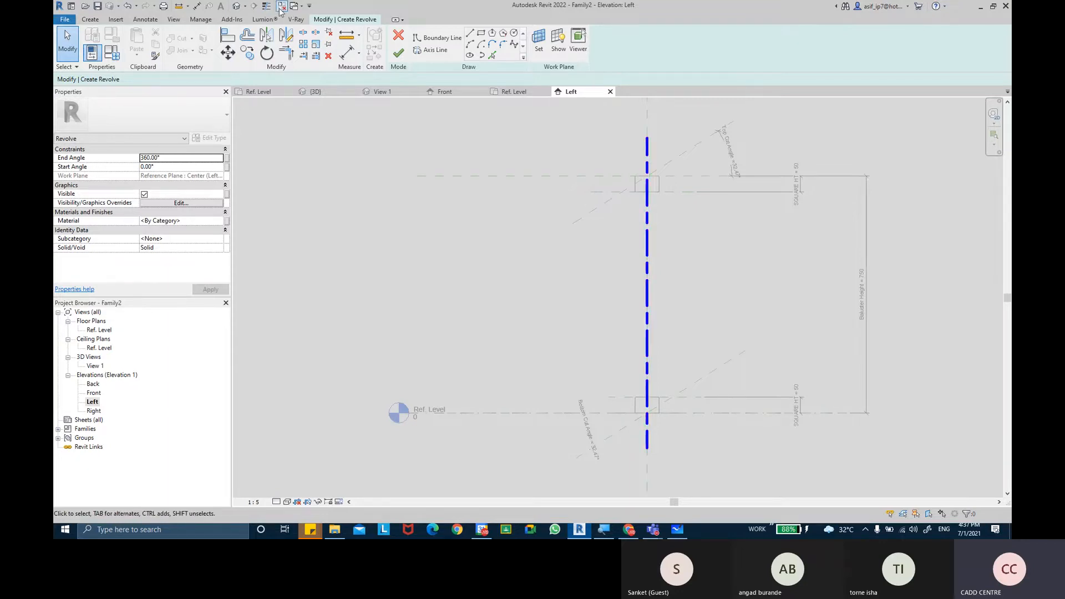
{"action": "left_click", "coordinate": [431, 51]}
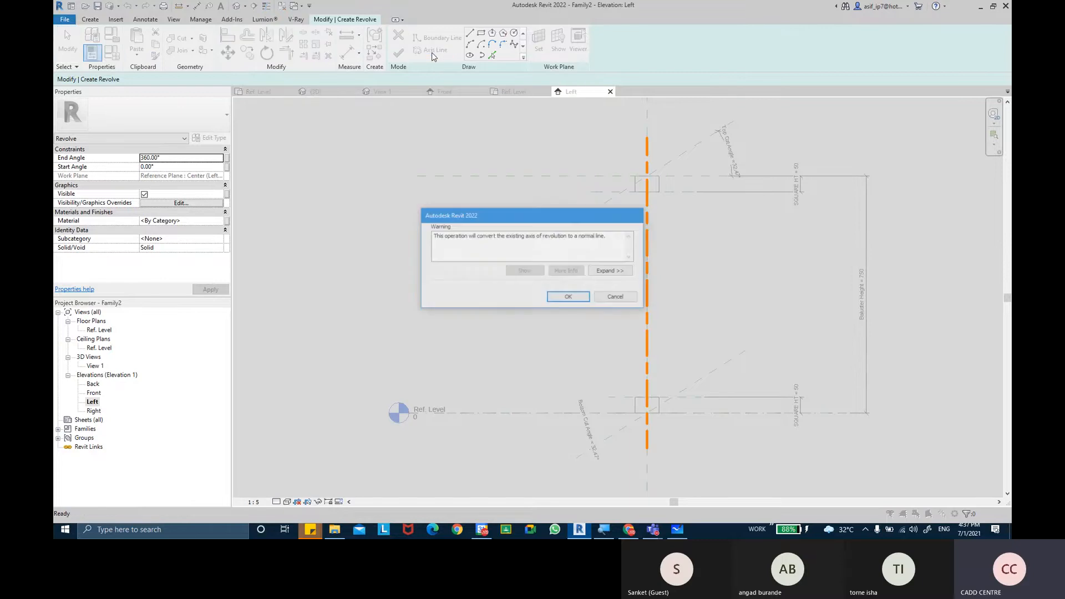
{"action": "left_click", "coordinate": [617, 298]}
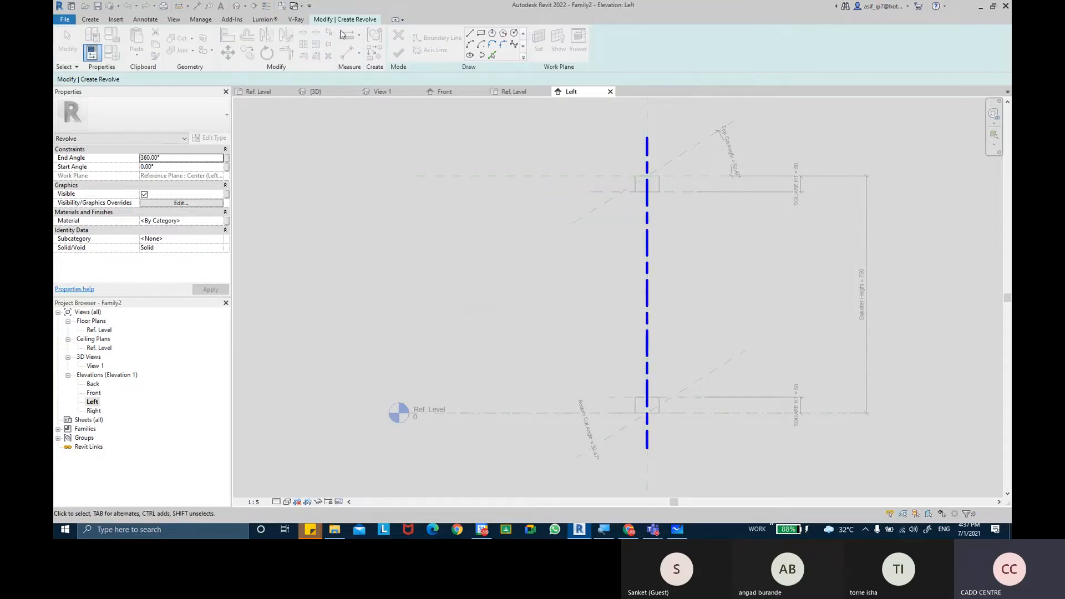
{"action": "left_click", "coordinate": [687, 241]}
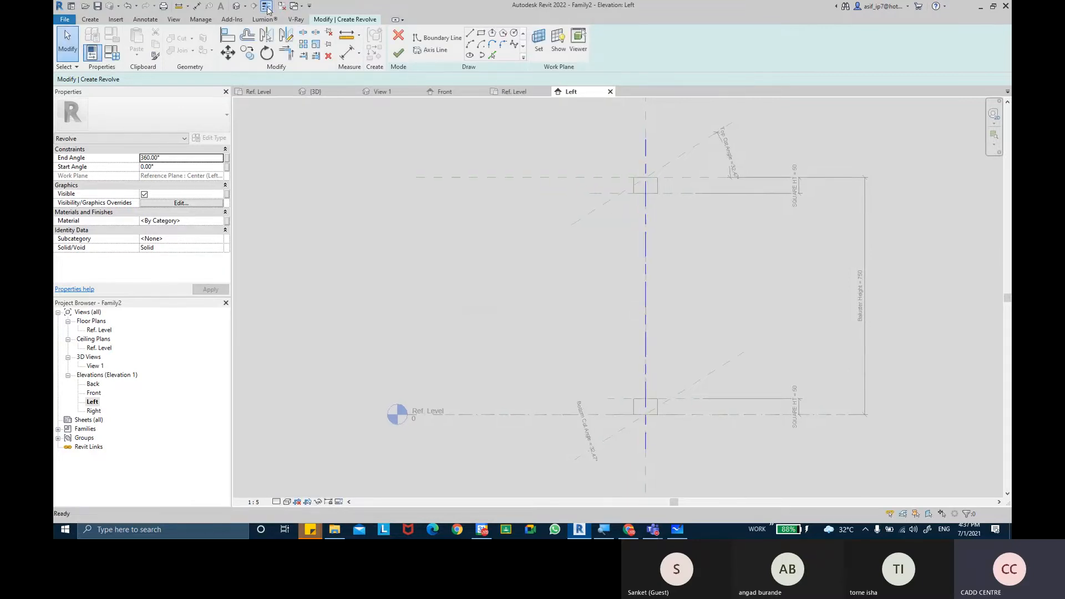
Draw a horizontal boundary line about 25 long from the axis outward along the underside of the top block
{"action": "scroll", "coordinate": [685, 239], "scroll_direction": "up", "scroll_amount": 3}
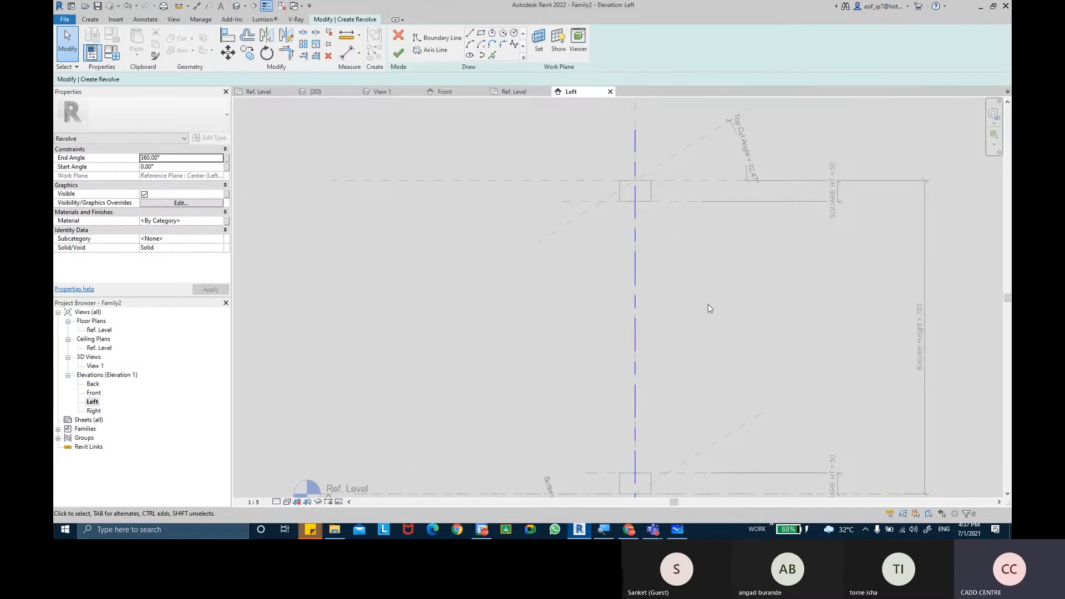
{"action": "left_click", "coordinate": [428, 39]}
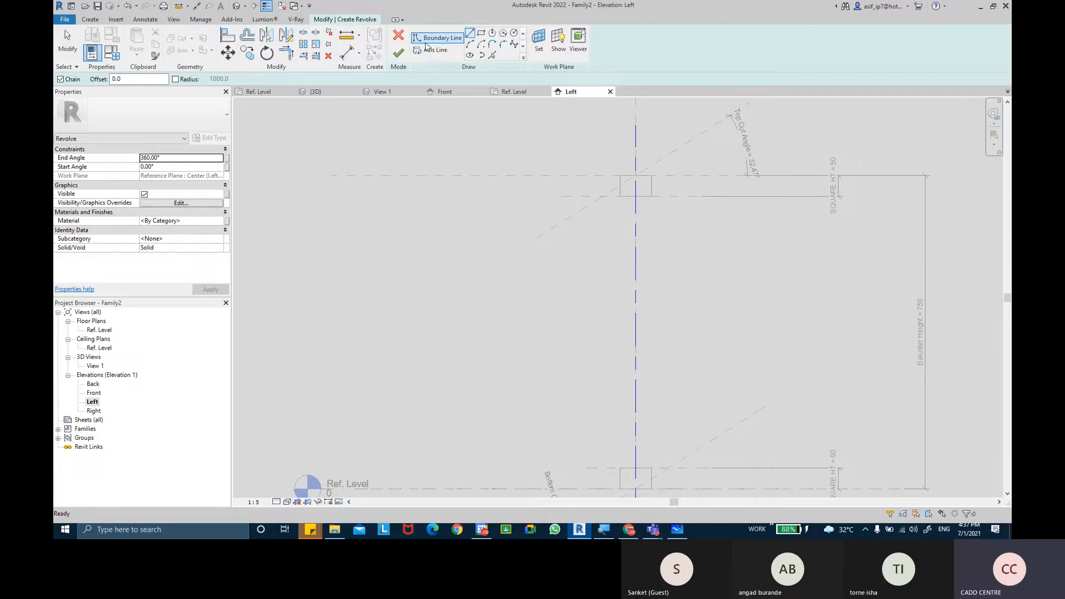
{"action": "left_click", "coordinate": [470, 34]}
{"action": "scroll", "coordinate": [646, 208], "scroll_direction": "up", "scroll_amount": 5}
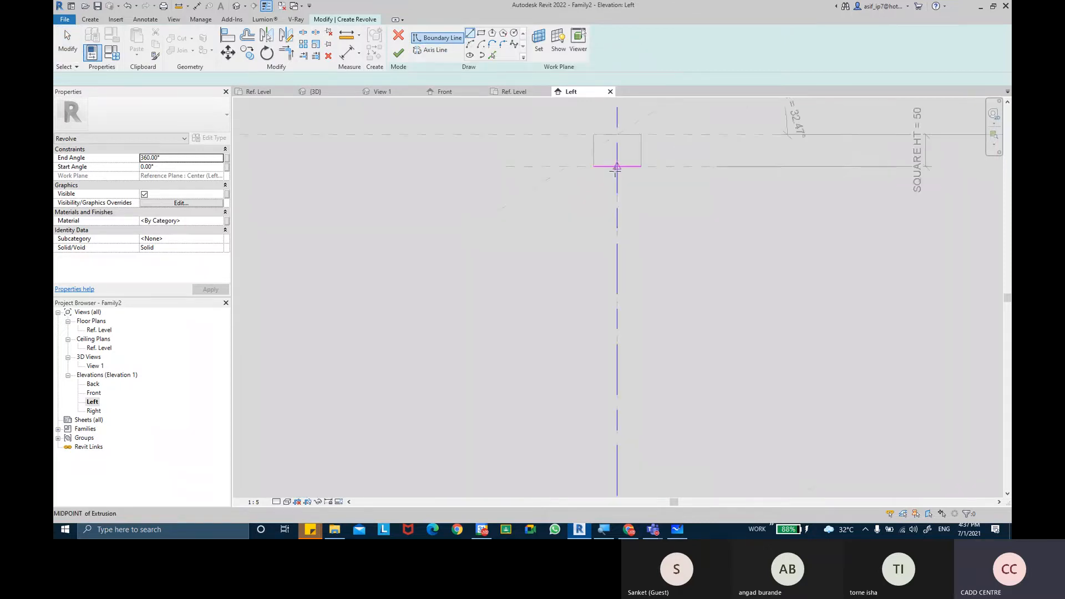
{"action": "middle_click_drag", "start_coordinate": [642, 165], "coordinate": [599, 182]}
{"action": "left_click", "coordinate": [562, 179]}
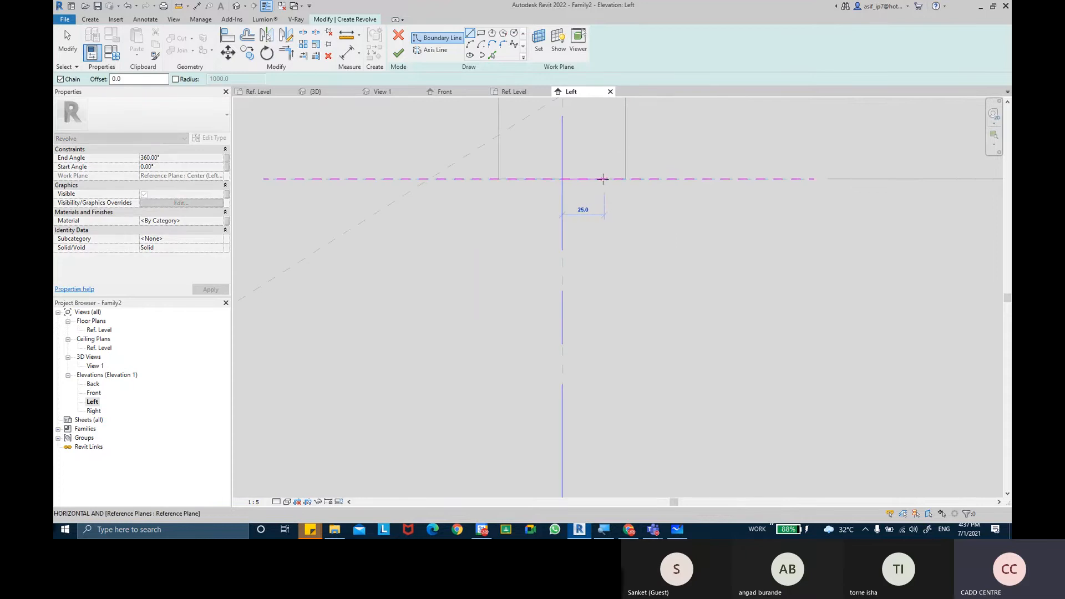
{"action": "left_click", "coordinate": [605, 179]}
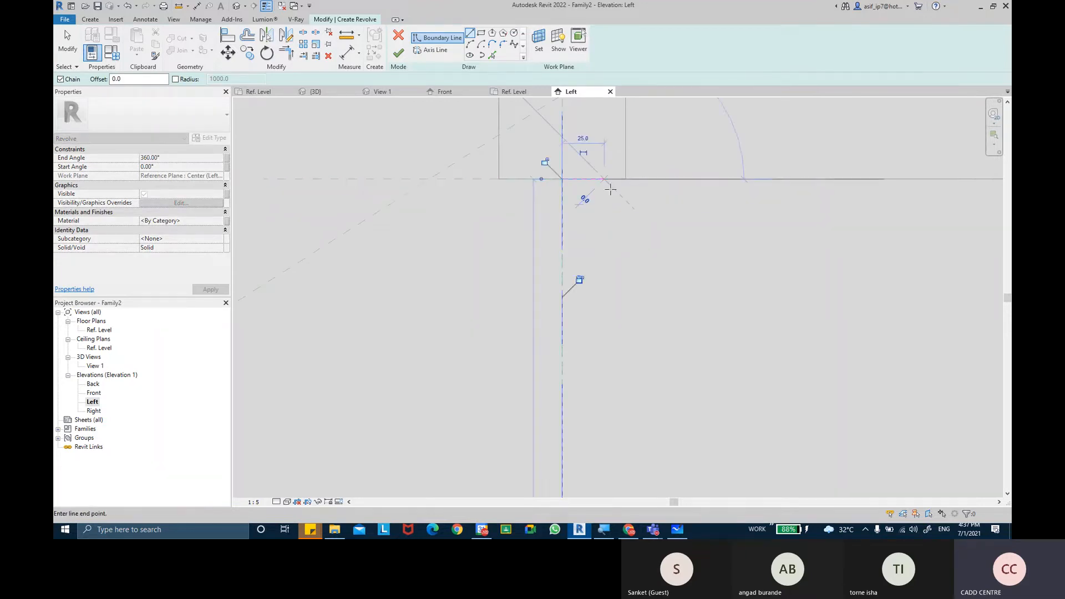
Continue the boundary with a vertical line about 20 long downward and a small outward-bulging half-round arc below it
{"action": "scroll", "coordinate": [607, 201], "scroll_direction": "up", "scroll_amount": 2}
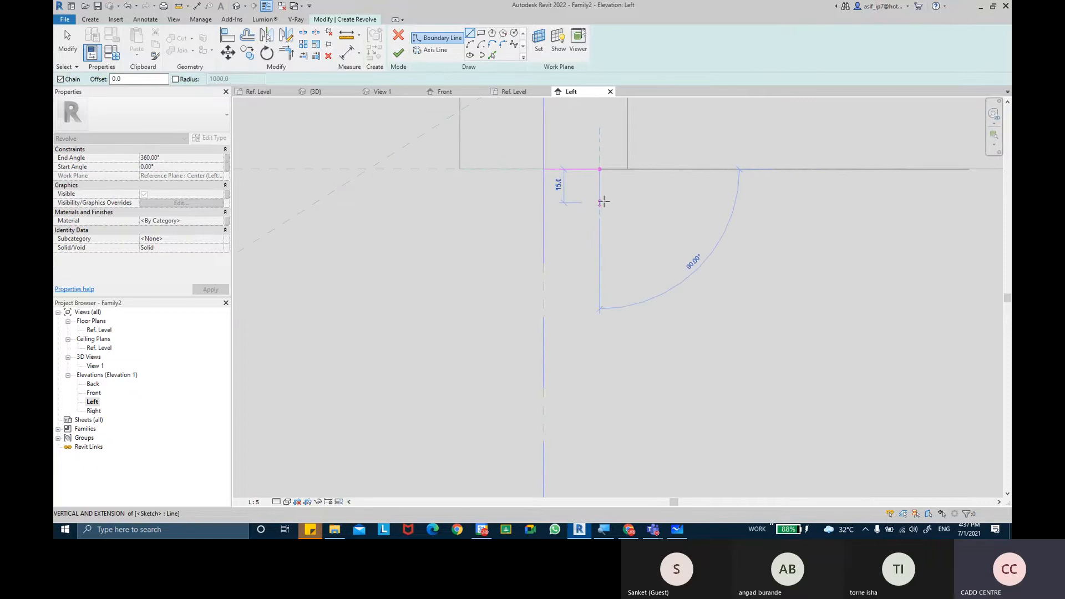
{"action": "left_click", "coordinate": [604, 210]}
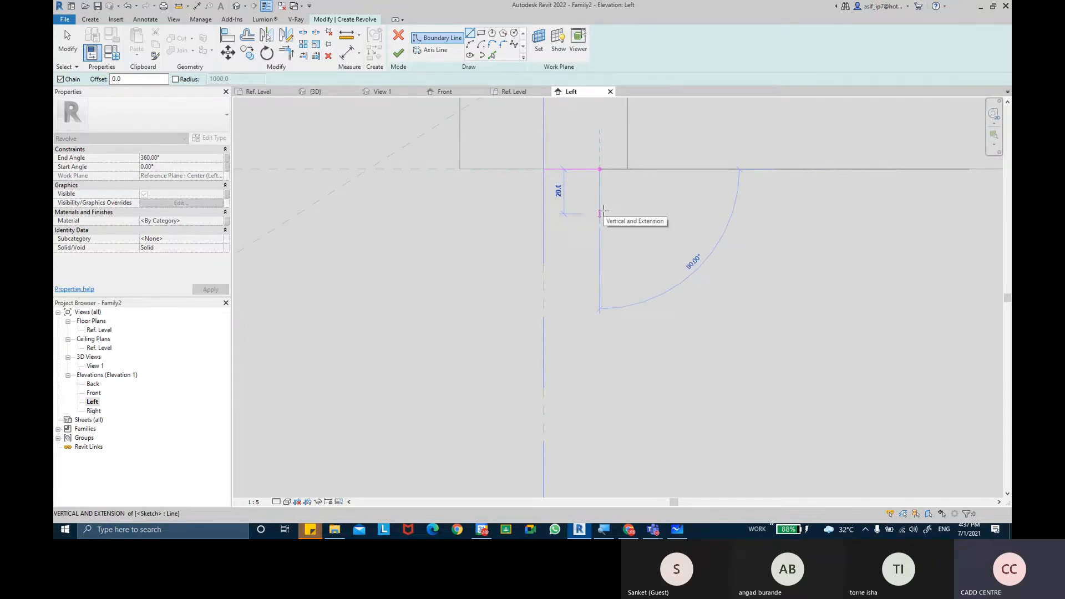
{"action": "left_click", "coordinate": [603, 211]}
{"action": "scroll", "coordinate": [610, 213], "scroll_direction": "up", "scroll_amount": 1}
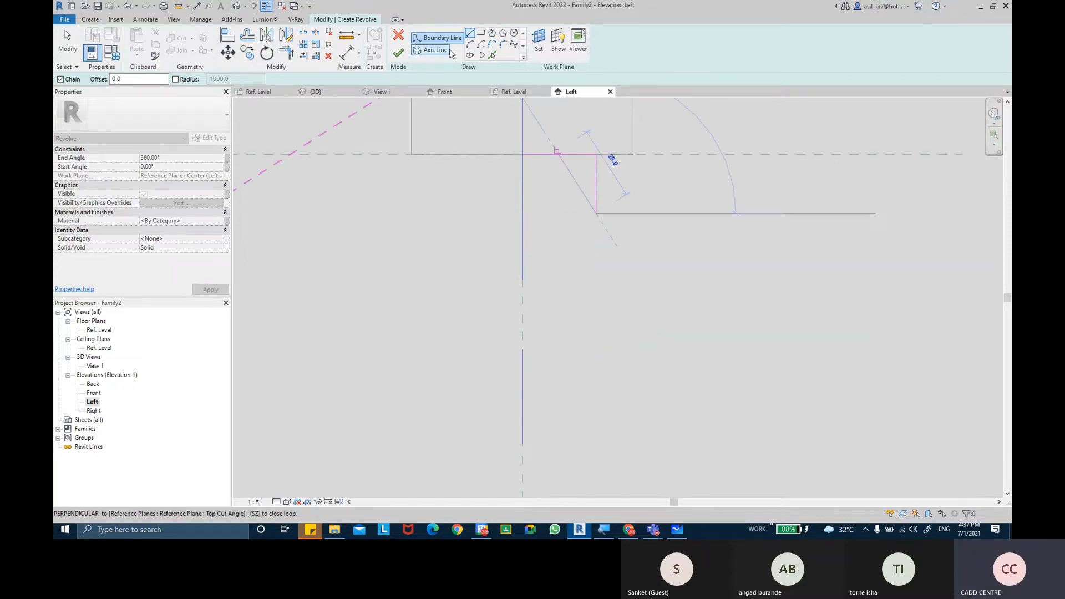
{"action": "left_click", "coordinate": [595, 229]}
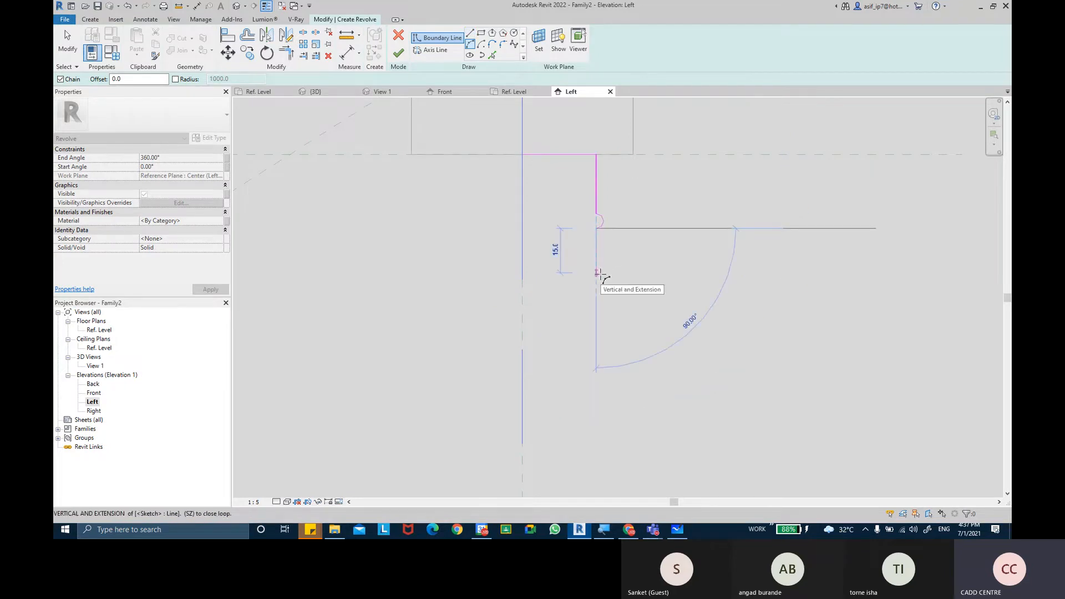
Start a spline boundary at the arc's lower end and place its first points to curve inward and back out as a neck
{"action": "left_click", "coordinate": [514, 47]}
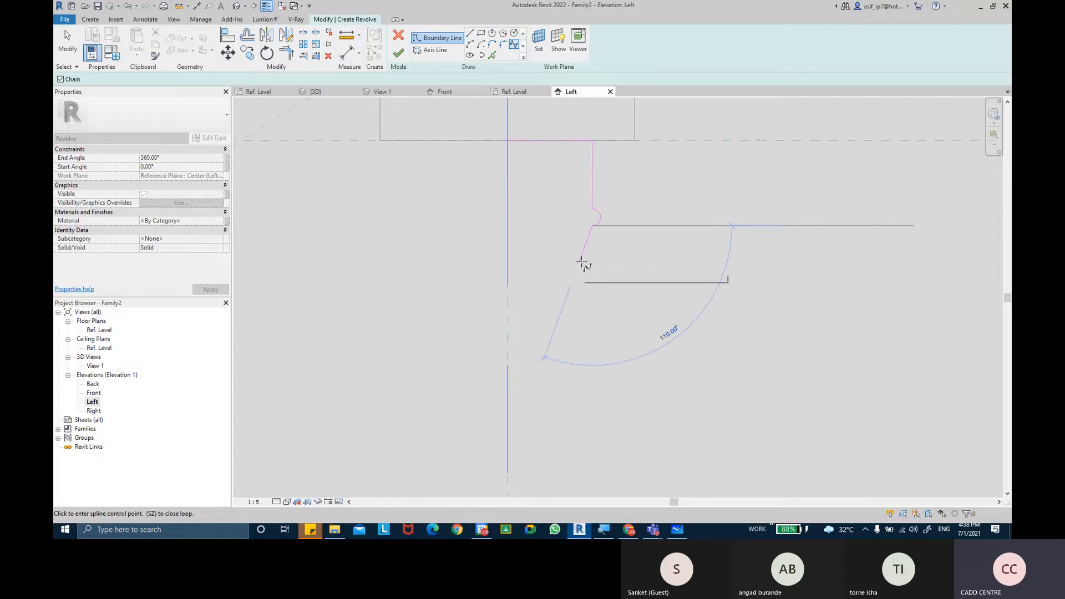
{"action": "left_click", "coordinate": [584, 261]}
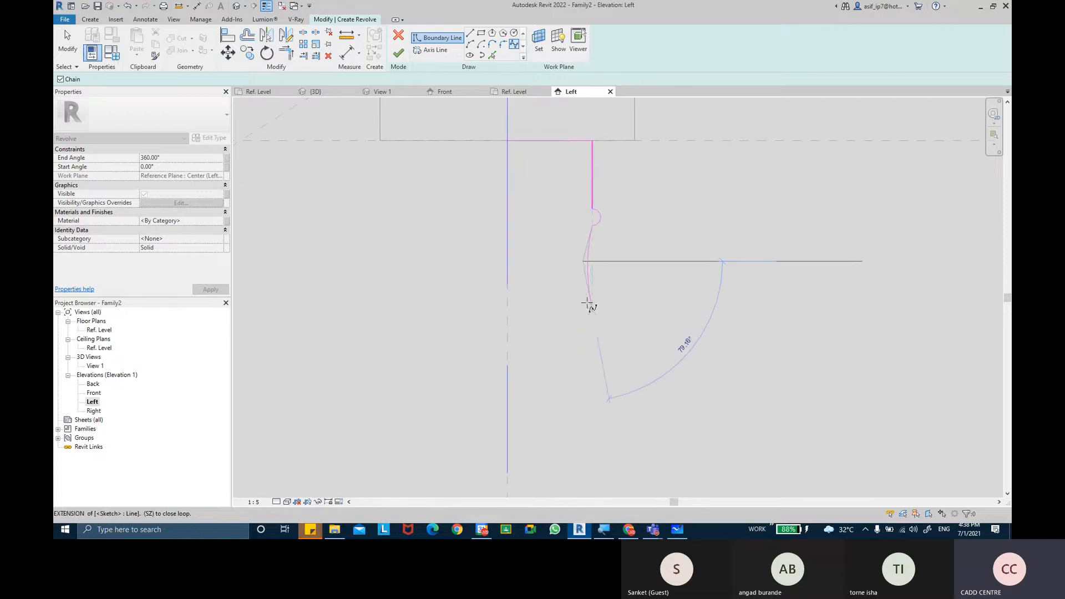
{"action": "left_click", "coordinate": [577, 284]}
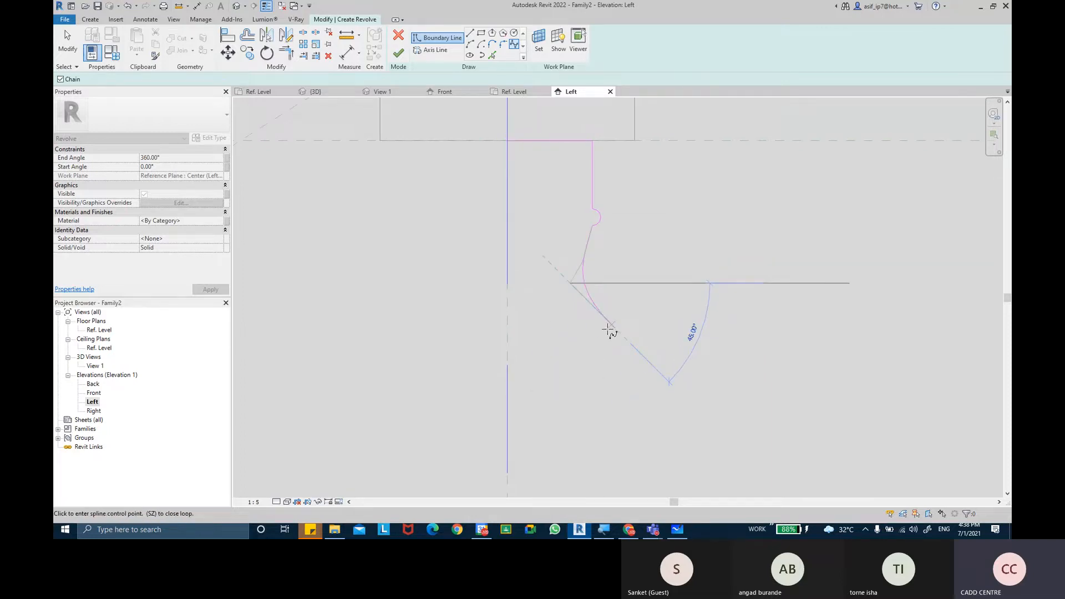
{"action": "left_click", "coordinate": [586, 305]}
Extend the spline down the baluster, widening gradually outward and curving back in toward the axis just above the bottom block
{"action": "middle_click_drag", "start_coordinate": [633, 364], "coordinate": [619, 241]}
{"action": "scroll", "coordinate": [631, 281], "scroll_direction": "down", "scroll_amount": 3}
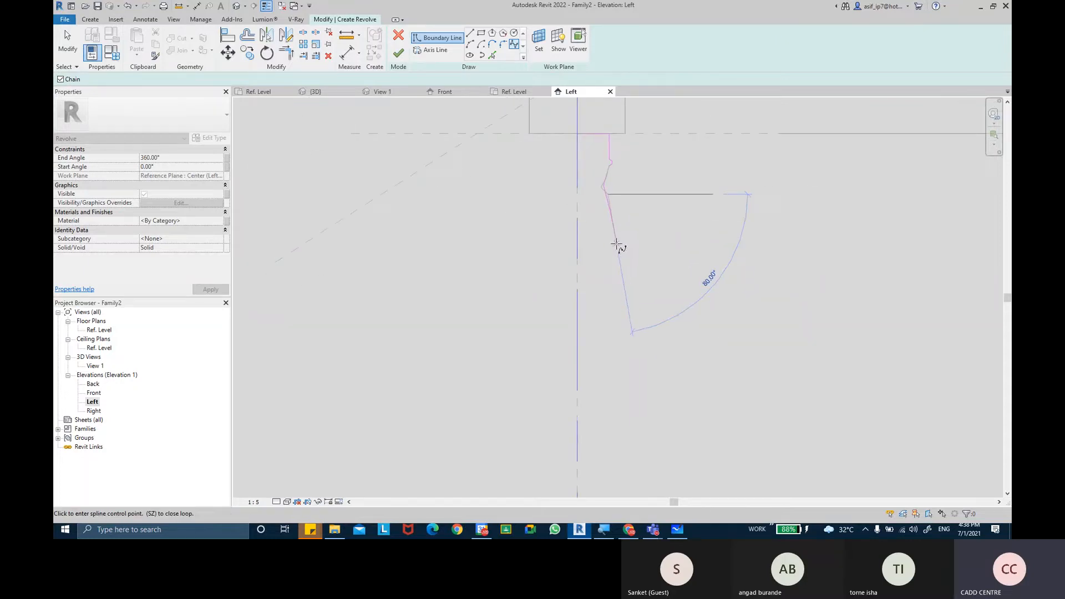
{"action": "left_click", "coordinate": [619, 243]}
{"action": "left_click", "coordinate": [627, 298]}
{"action": "middle_click_drag", "start_coordinate": [635, 305], "coordinate": [636, 268]}
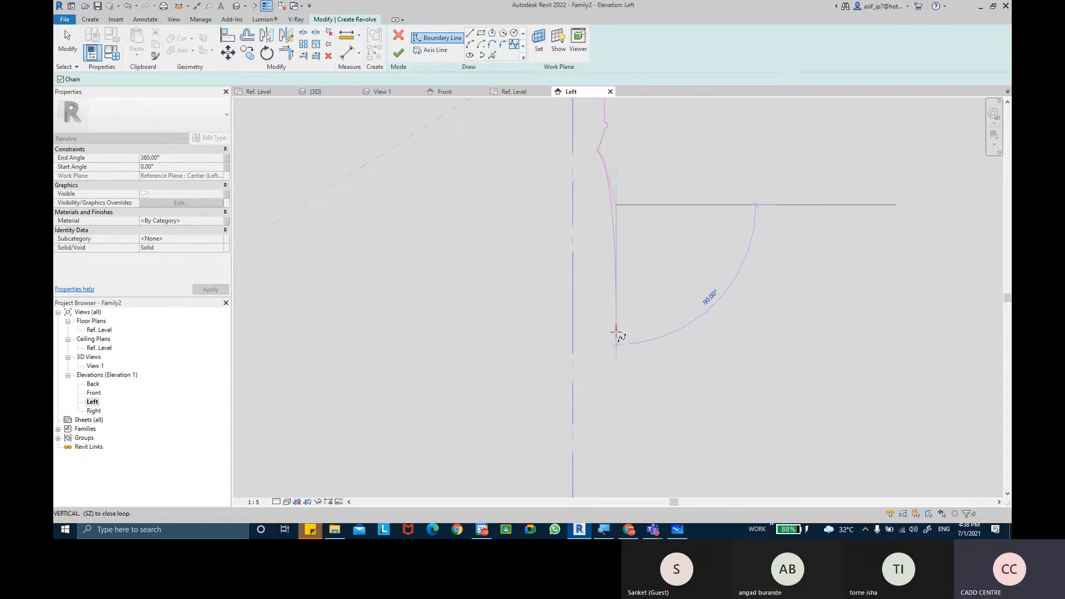
{"action": "scroll", "coordinate": [616, 340], "scroll_direction": "down", "scroll_amount": 3}
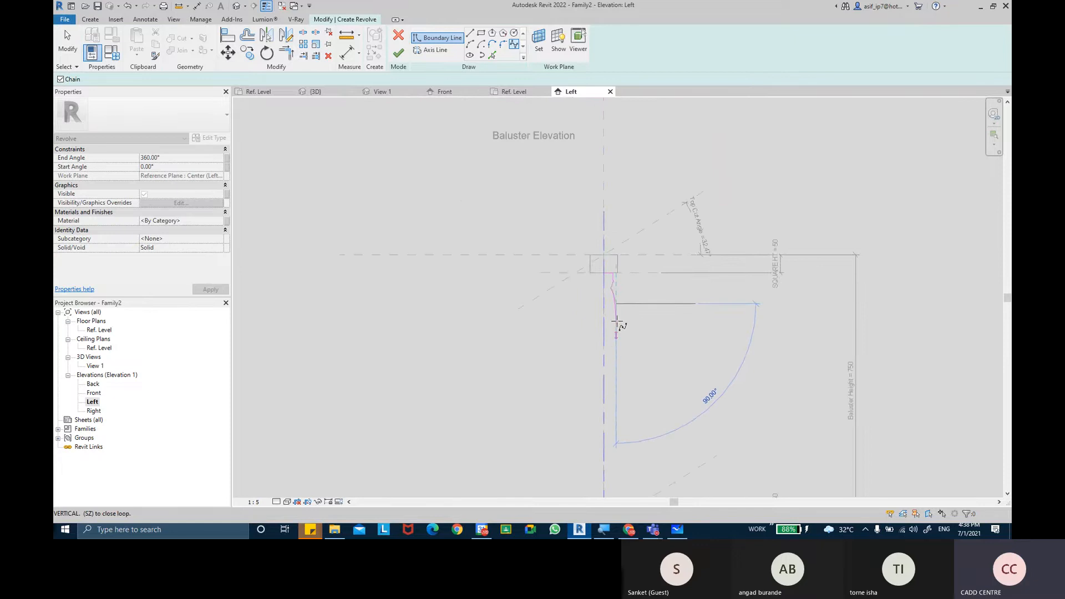
{"action": "middle_click_drag", "start_coordinate": [616, 324], "coordinate": [610, 227]}
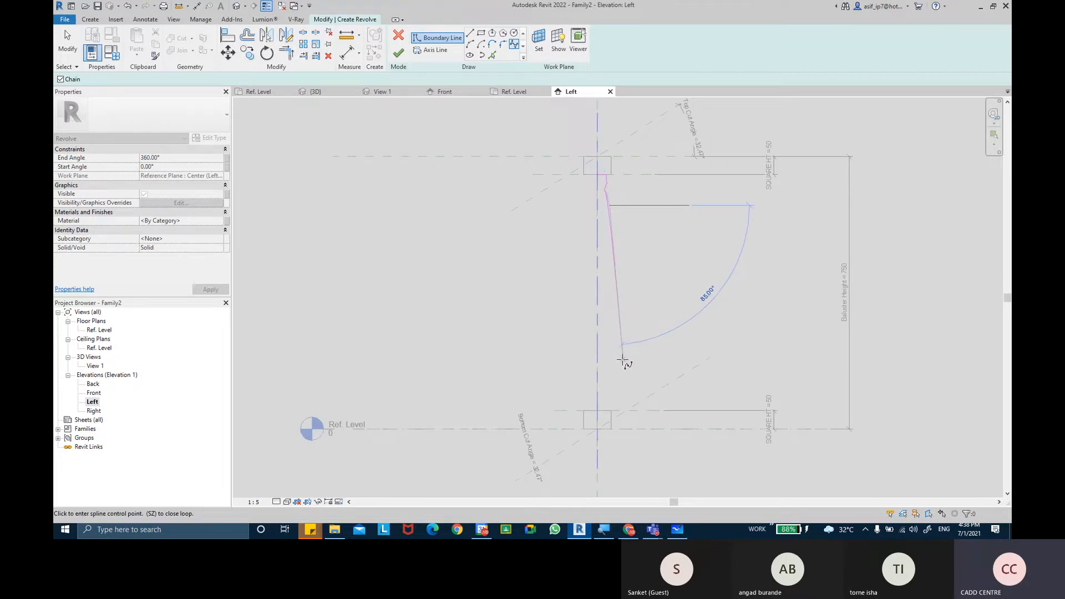
{"action": "scroll", "coordinate": [625, 373], "scroll_direction": "up", "scroll_amount": 3}
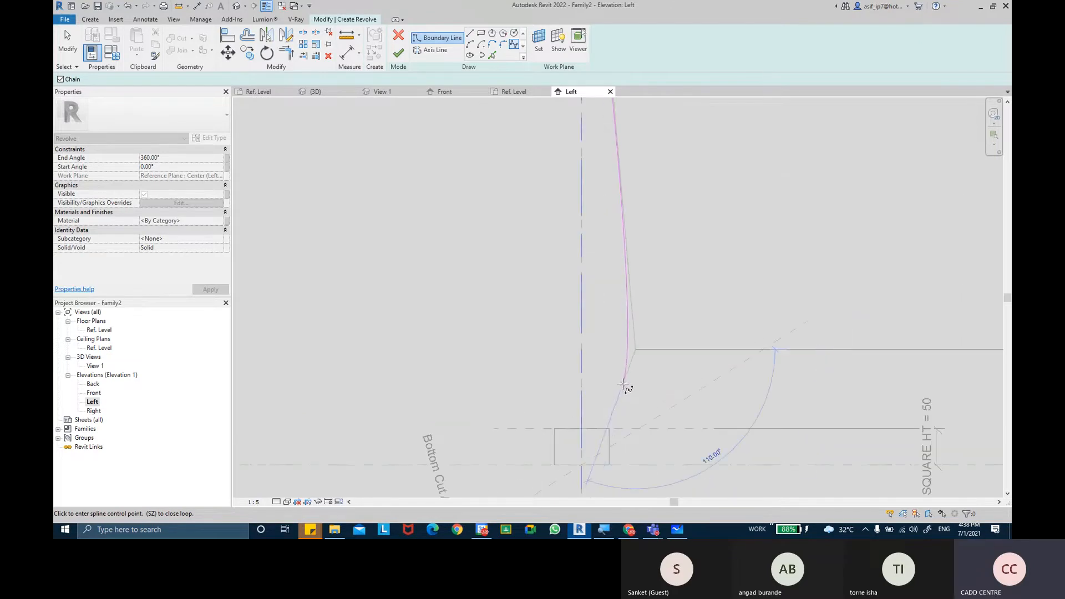
{"action": "scroll", "coordinate": [607, 408], "scroll_direction": "up", "scroll_amount": 2}
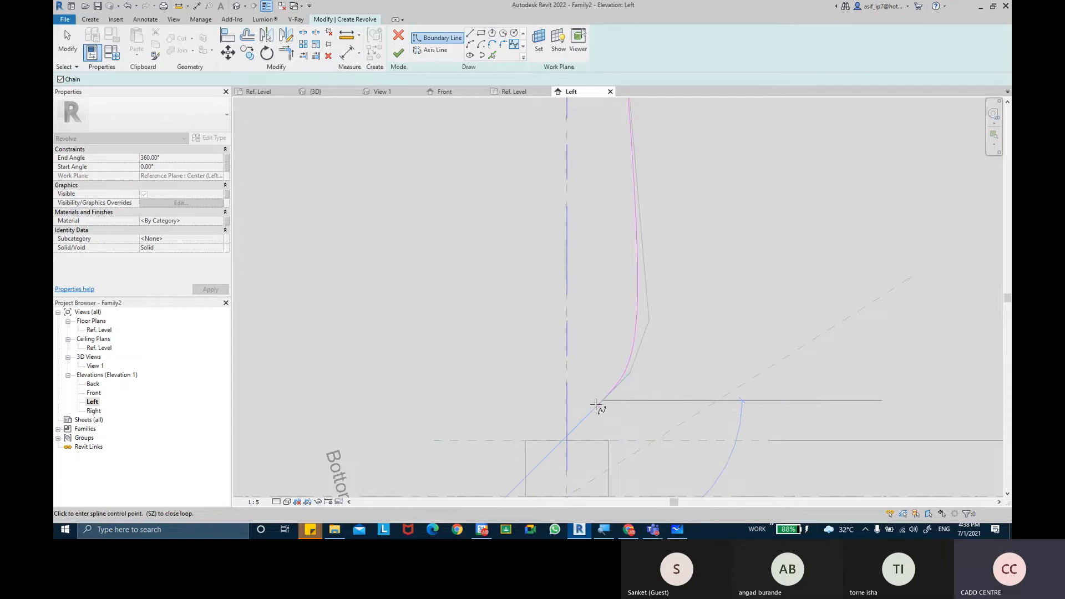
{"action": "scroll", "coordinate": [599, 411], "scroll_direction": "up", "scroll_amount": 3}
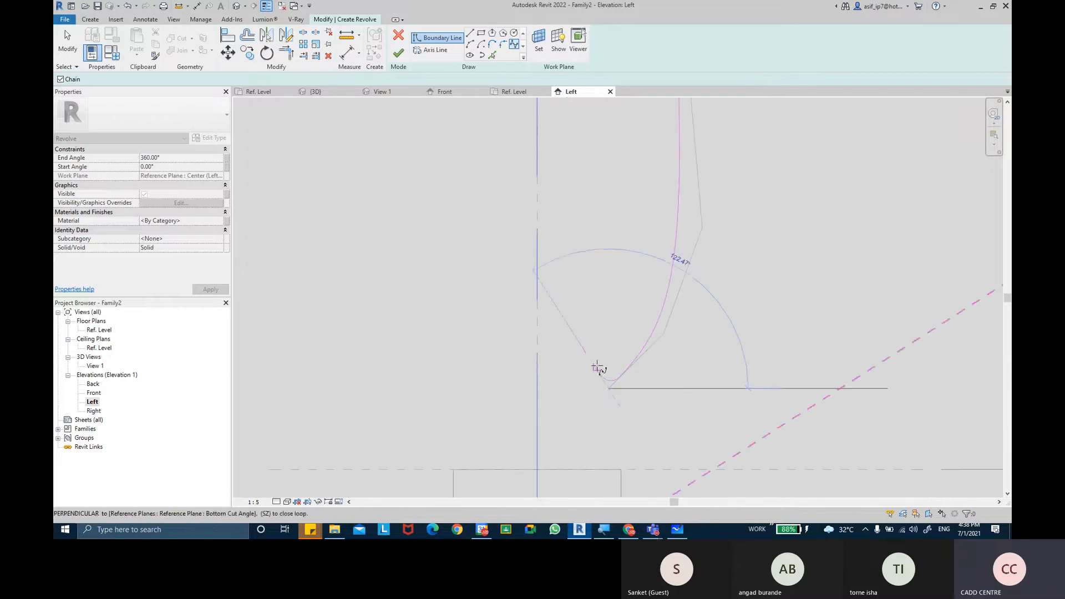
Add a short vertical line below the spline's end and an outward-bulging half-round arc with radius 5
{"action": "left_click", "coordinate": [470, 34]}
{"action": "scroll", "coordinate": [610, 405], "scroll_direction": "up", "scroll_amount": 1}
{"action": "scroll", "coordinate": [622, 299], "scroll_direction": "up", "scroll_amount": 1}
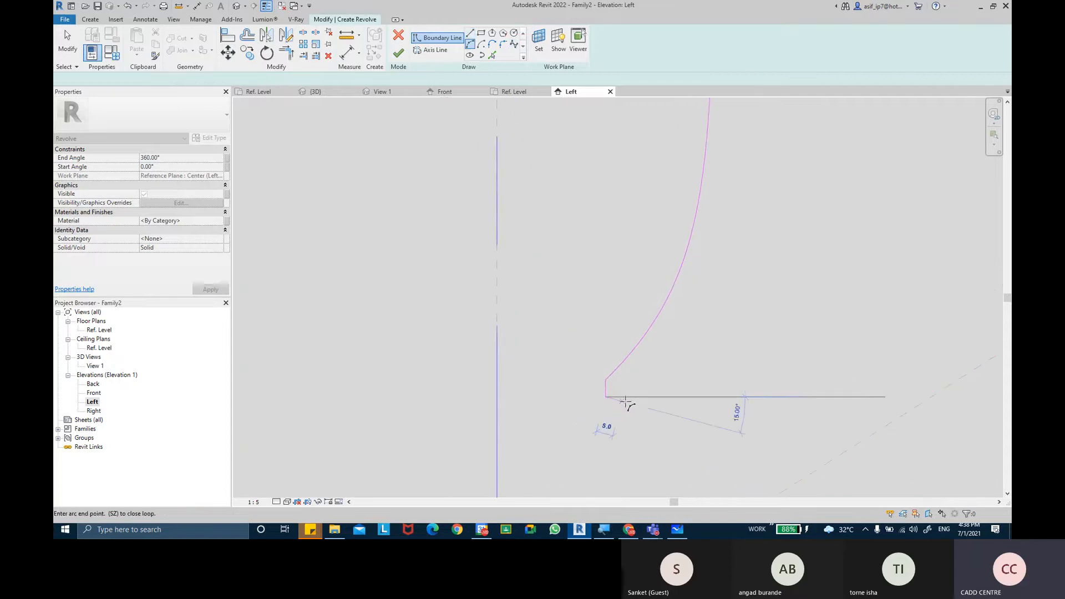
{"action": "left_click", "coordinate": [608, 429]}
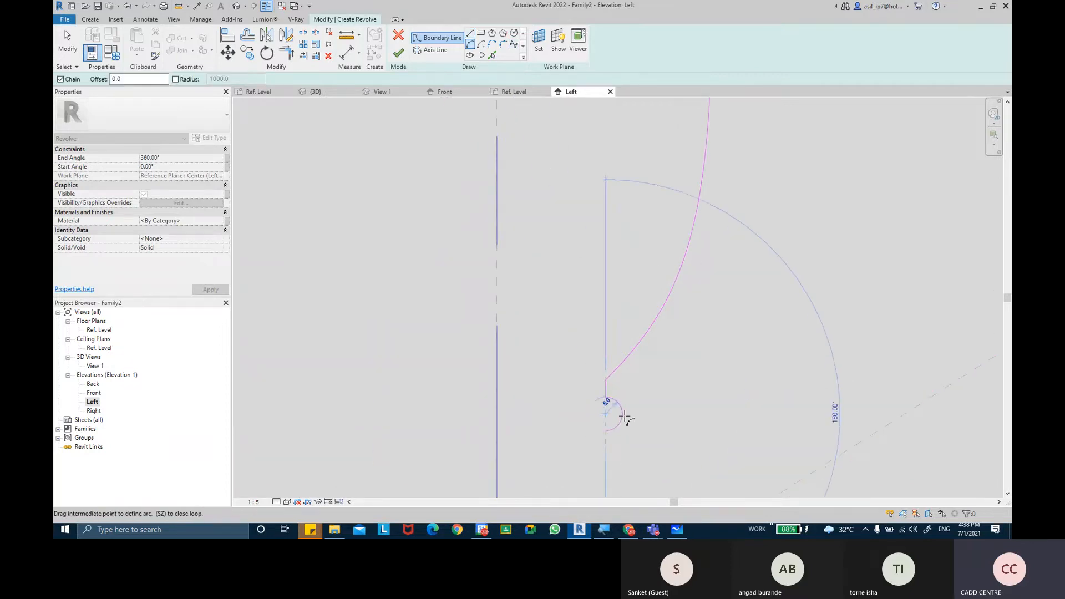
{"action": "left_click", "coordinate": [622, 419]}
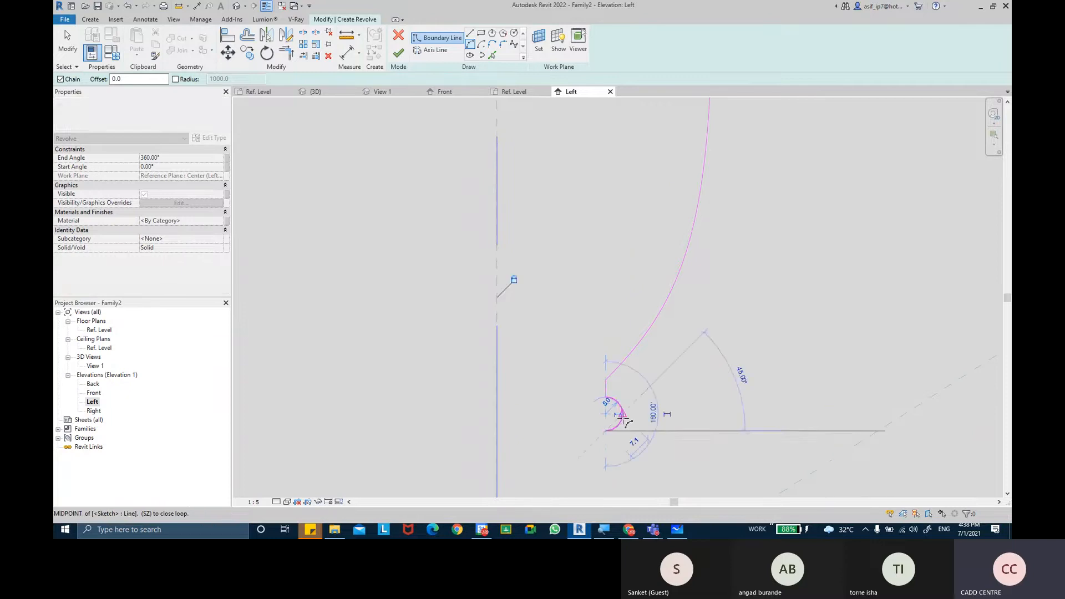
{"action": "middle_click_drag", "start_coordinate": [608, 446], "coordinate": [633, 342]}
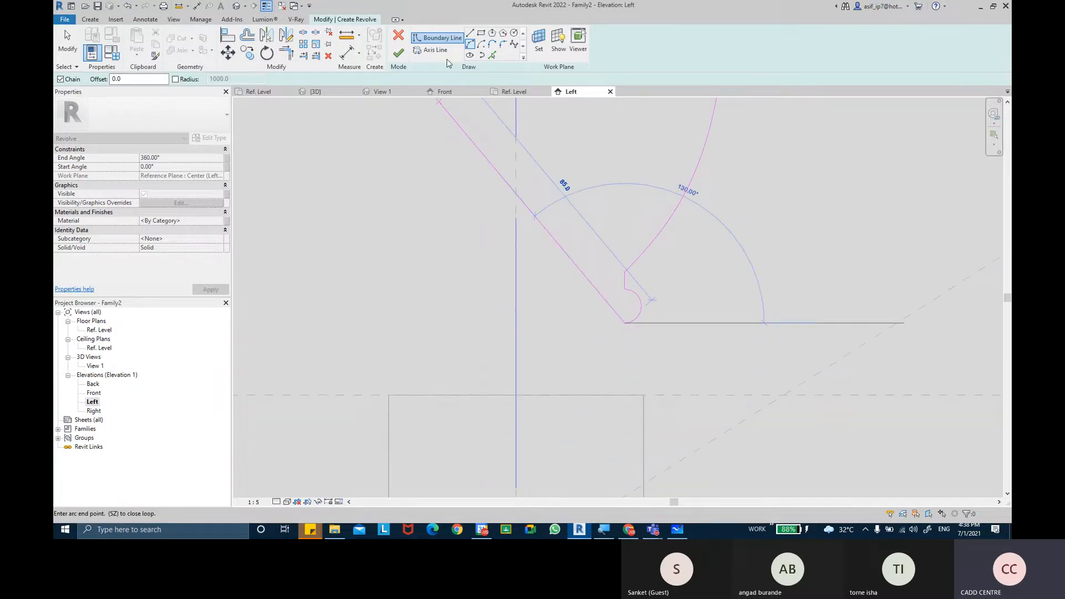
Draw a short horizontal line inward from the arc's lower end and a vertical line down to the bottom block's upper edge
{"action": "left_click", "coordinate": [471, 35]}
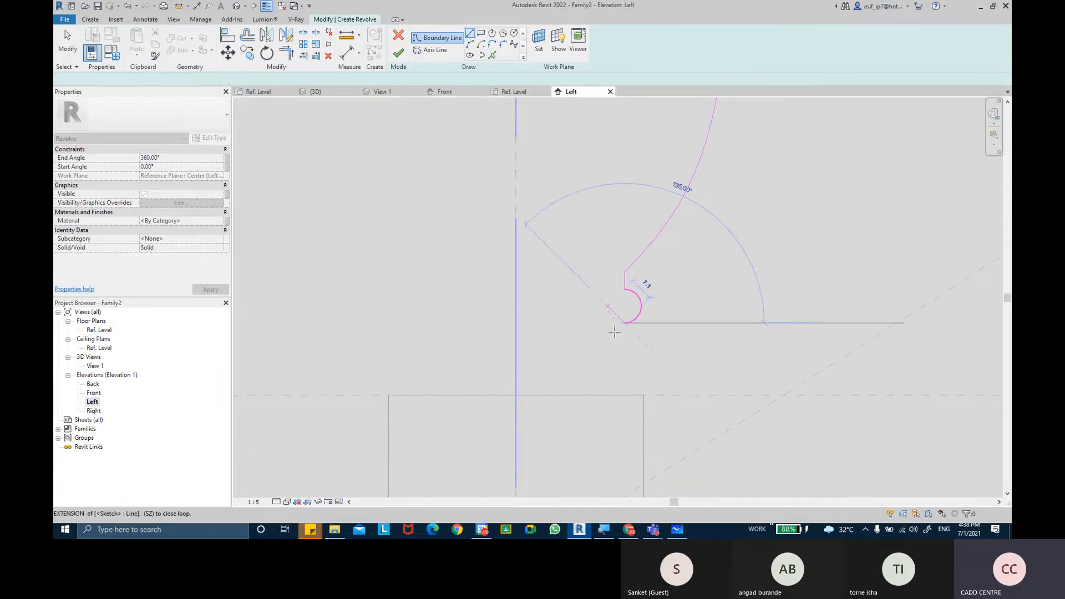
{"action": "left_click", "coordinate": [606, 331]}
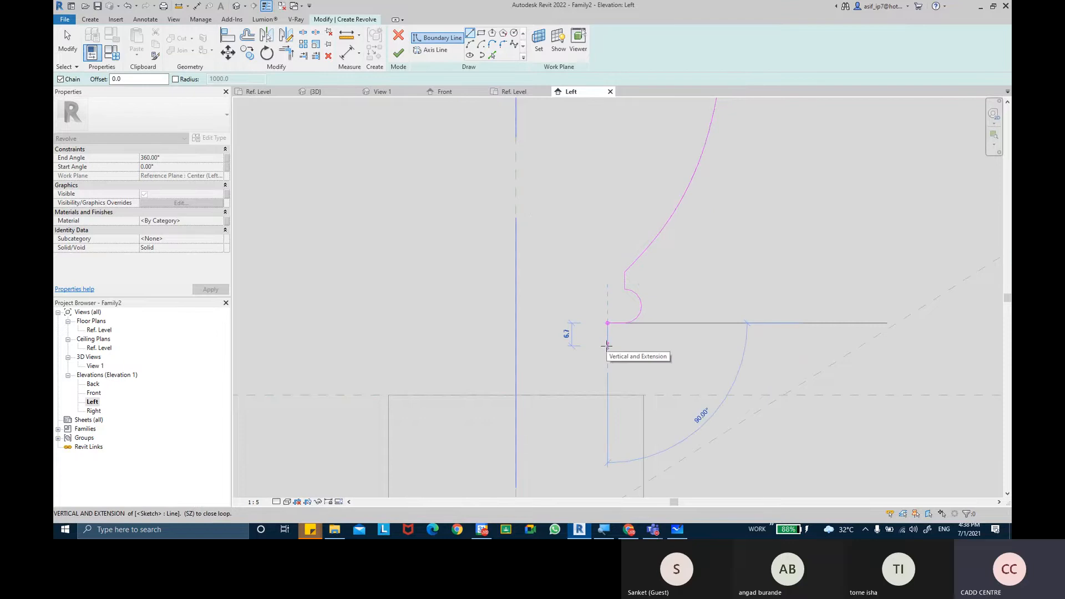
{"action": "left_click", "coordinate": [608, 395]}
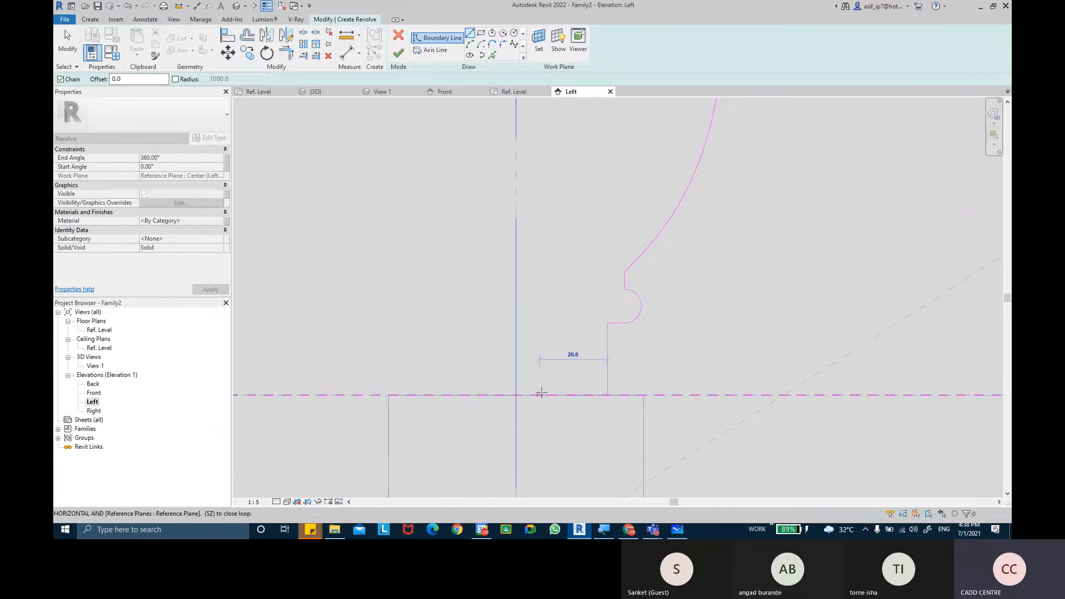
Close the revolve profile with a vertical boundary line along the centre reference plane up to the underside of the upper square
{"action": "scroll", "coordinate": [519, 383], "scroll_direction": "down", "scroll_amount": 5}
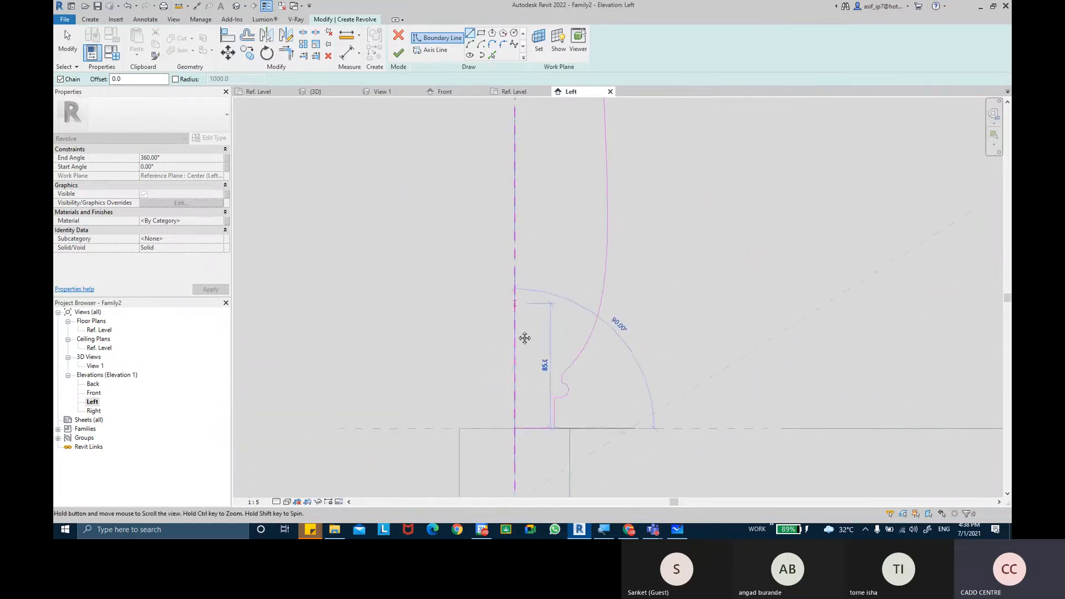
{"action": "middle_click_drag", "start_coordinate": [525, 340], "coordinate": [529, 420]}
{"action": "scroll", "coordinate": [525, 252], "scroll_direction": "up", "scroll_amount": 2}
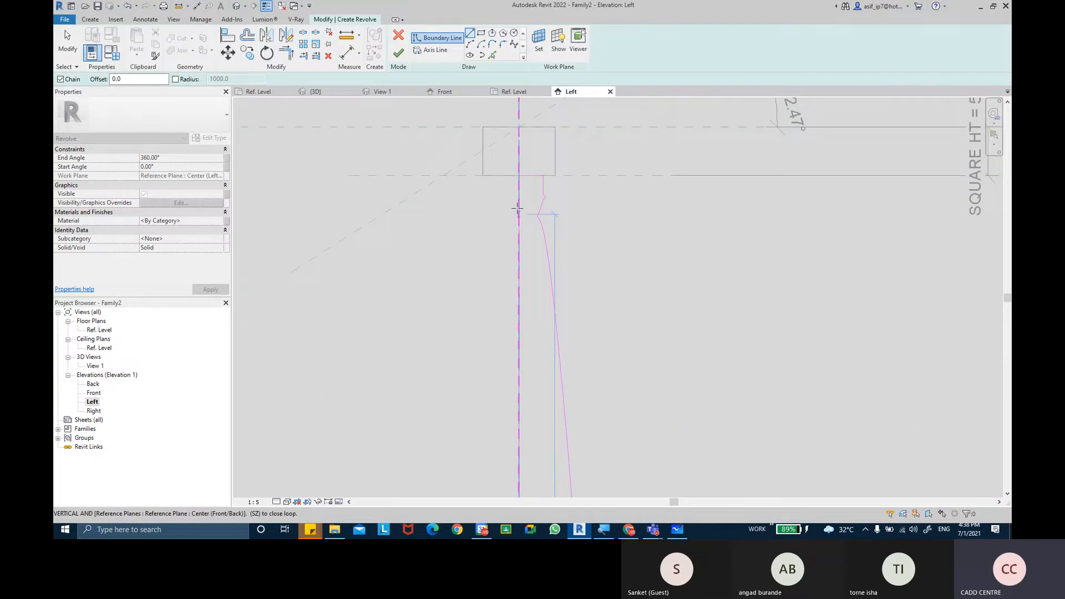
{"action": "left_click", "coordinate": [519, 176]}
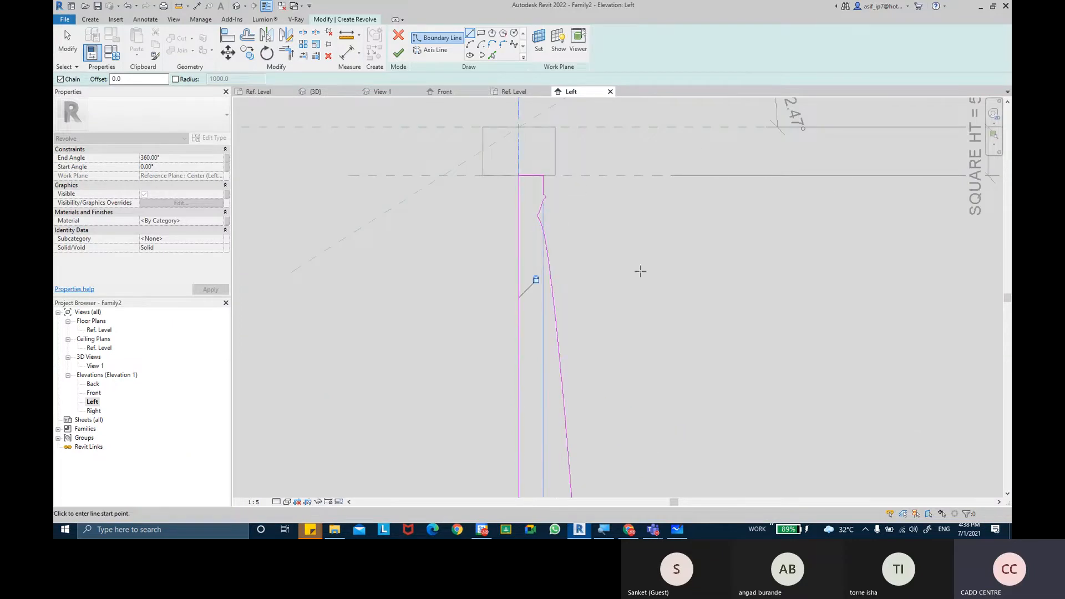
{"action": "left_click", "coordinate": [68, 51]}
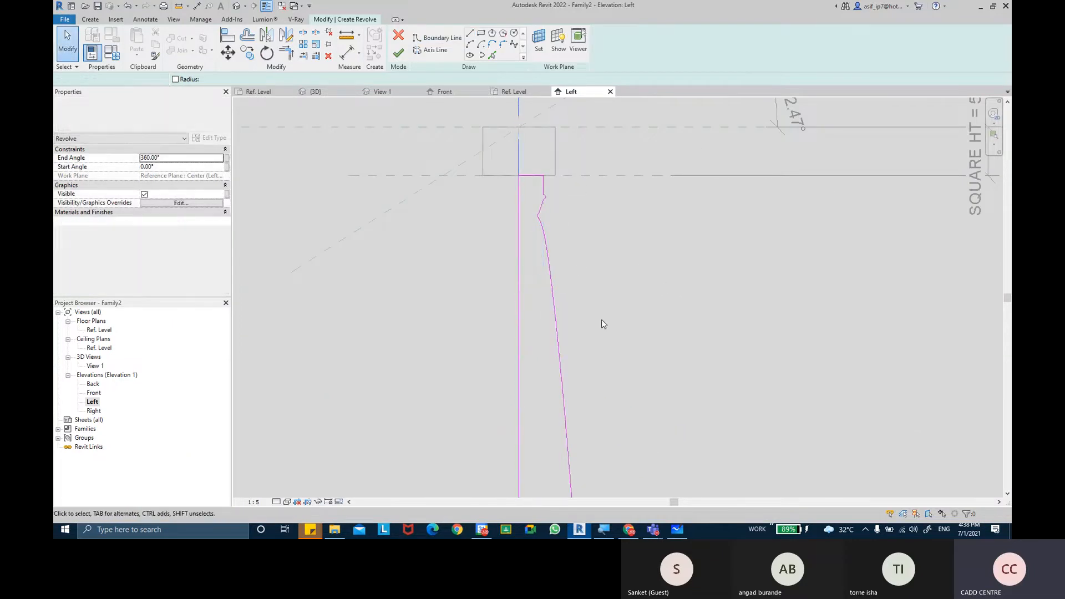
Reshape the upper end of the profile spline by pulling its control points inward, forming a narrow neck below the top bead
{"action": "middle_click_drag", "start_coordinate": [602, 321], "coordinate": [597, 259]}
{"action": "scroll", "coordinate": [597, 259], "scroll_direction": "down", "scroll_amount": 3}
{"action": "middle_click_drag", "start_coordinate": [613, 304], "coordinate": [615, 284]}
{"action": "scroll", "coordinate": [604, 388], "scroll_direction": "up", "scroll_amount": 2}
{"action": "left_click", "coordinate": [598, 375]}
{"action": "left_click", "coordinate": [602, 375]}
{"action": "scroll", "coordinate": [626, 342], "scroll_direction": "up", "scroll_amount": 4}
{"action": "scroll", "coordinate": [589, 193], "scroll_direction": "up", "scroll_amount": 2}
{"action": "middle_click_drag", "start_coordinate": [587, 192], "coordinate": [576, 255]}
{"action": "mouse_move", "coordinate": [564, 247]}
{"action": "left_mouse_down"}
{"action": "mouse_move", "coordinate": [549, 256]}
{"action": "mouse_move", "coordinate": [559, 254]}
{"action": "left_mouse_up"}
{"action": "middle_click_drag", "start_coordinate": [596, 238], "coordinate": [608, 287]}
{"action": "scroll", "coordinate": [564, 216], "scroll_direction": "up", "scroll_amount": 2}
{"action": "left_click_drag", "start_coordinate": [537, 214], "coordinate": [508, 204]}
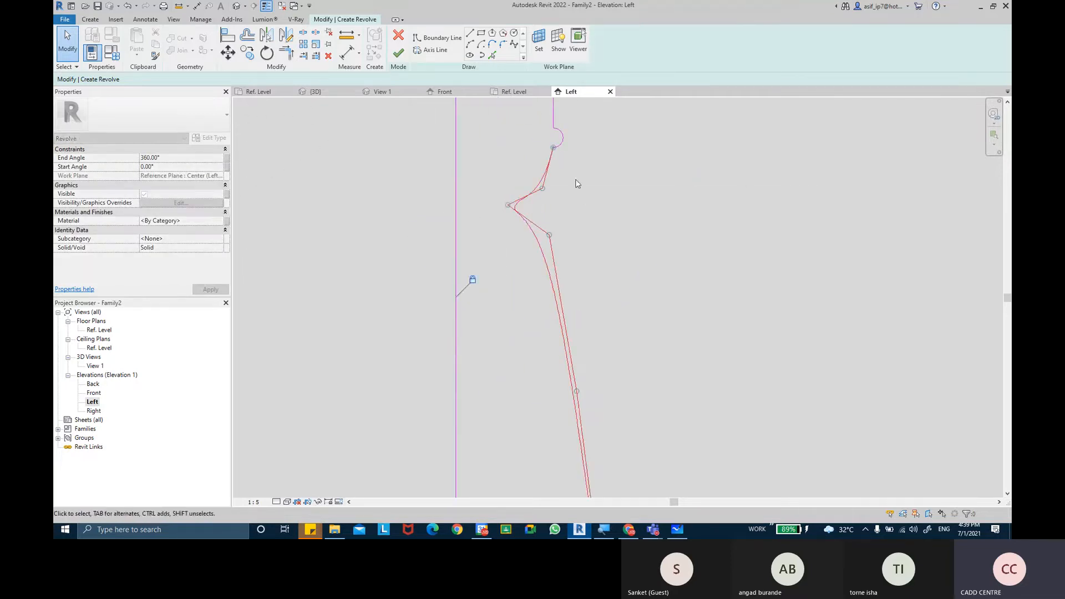
Refine the neck curve by moving the control points under the top bead outward and the neck point closer to the axis
{"action": "middle_click_drag", "start_coordinate": [574, 184], "coordinate": [572, 268]}
{"action": "mouse_move", "coordinate": [543, 272]}
{"action": "left_mouse_down"}
{"action": "mouse_move", "coordinate": [560, 276]}
{"action": "mouse_move", "coordinate": [556, 269]}
{"action": "left_mouse_up"}
{"action": "middle_click_drag", "start_coordinate": [558, 324], "coordinate": [562, 288]}
{"action": "left_click_drag", "start_coordinate": [553, 282], "coordinate": [569, 277]}
{"action": "left_click_drag", "start_coordinate": [511, 252], "coordinate": [497, 247]}
{"action": "scroll", "coordinate": [601, 273], "scroll_direction": "down", "scroll_amount": 2}
{"action": "left_click", "coordinate": [649, 342]}
Raise the spline's belly control point slightly outward and lower its last control point toward the bottom bead
{"action": "scroll", "coordinate": [650, 367], "scroll_direction": "down", "scroll_amount": 2}
{"action": "middle_click_drag", "start_coordinate": [651, 396], "coordinate": [650, 189]}
{"action": "scroll", "coordinate": [656, 201], "scroll_direction": "down", "scroll_amount": 1}
{"action": "middle_click_drag", "start_coordinate": [662, 325], "coordinate": [656, 308]}
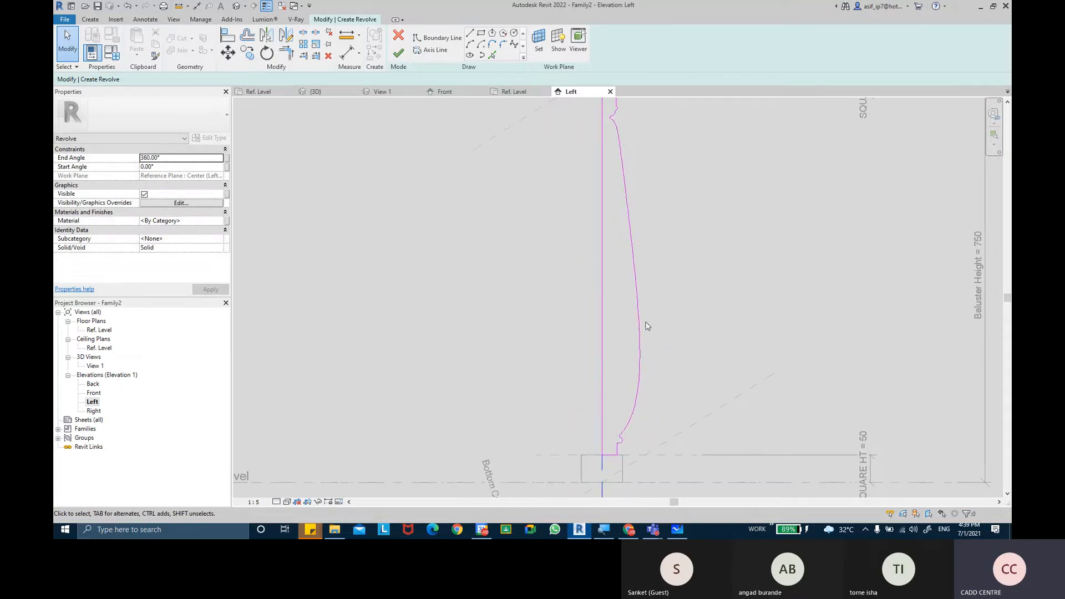
{"action": "left_click", "coordinate": [640, 328]}
{"action": "left_click_drag", "start_coordinate": [649, 364], "coordinate": [653, 332]}
{"action": "scroll", "coordinate": [651, 434], "scroll_direction": "up", "scroll_amount": 2}
{"action": "middle_click_drag", "start_coordinate": [623, 434], "coordinate": [662, 336]}
{"action": "scroll", "coordinate": [656, 334], "scroll_direction": "up", "scroll_amount": 2}
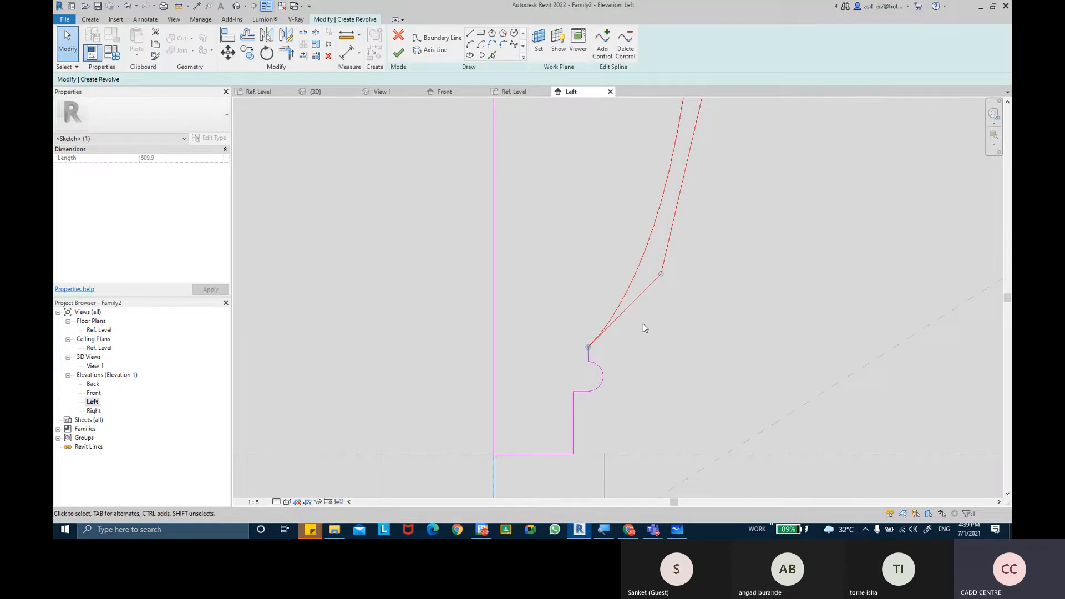
{"action": "left_click_drag", "start_coordinate": [664, 275], "coordinate": [673, 345]}
{"action": "scroll", "coordinate": [677, 325], "scroll_direction": "down", "scroll_amount": 5}
{"action": "middle_click_drag", "start_coordinate": [712, 262], "coordinate": [700, 307]}
{"action": "left_click", "coordinate": [708, 297]}
Lower the belly control point and adjust the control point above the bottom bead to give the baluster a fuller lower part
{"action": "scroll", "coordinate": [710, 297], "scroll_direction": "down", "scroll_amount": 2}
{"action": "scroll", "coordinate": [699, 308], "scroll_direction": "up", "scroll_amount": 1}
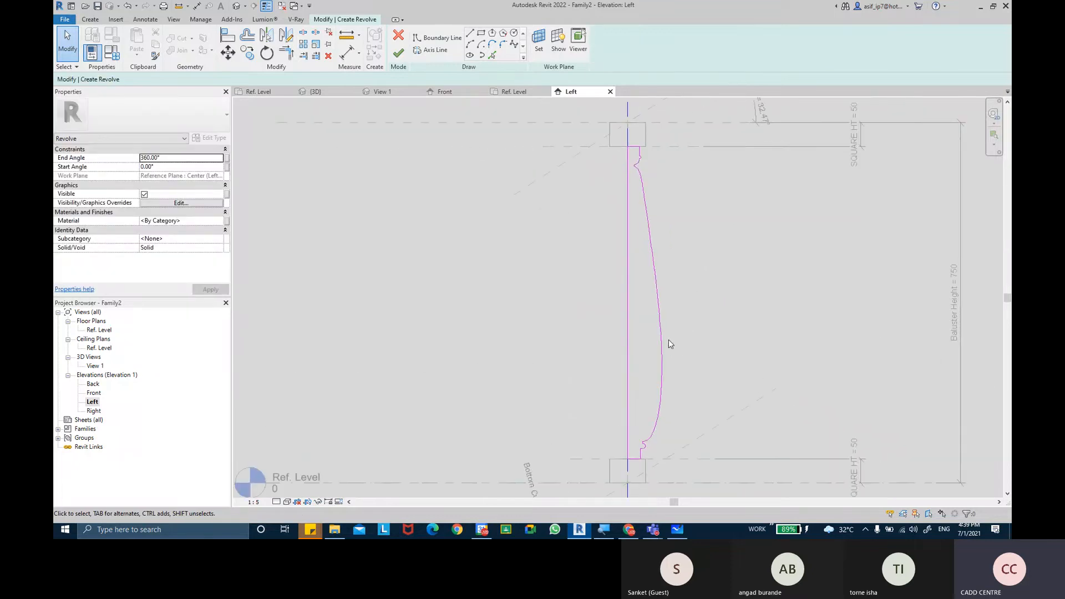
{"action": "left_click", "coordinate": [662, 348]}
{"action": "left_click_drag", "start_coordinate": [664, 438], "coordinate": [660, 432]}
{"action": "left_click_drag", "start_coordinate": [670, 364], "coordinate": [683, 390]}
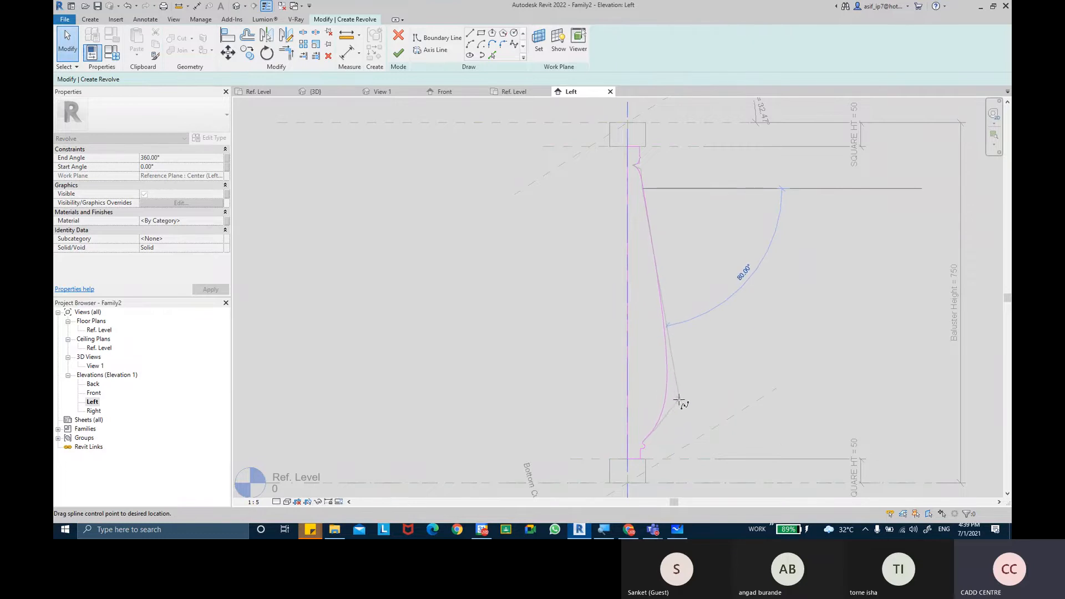
{"action": "left_click_drag", "start_coordinate": [673, 401], "coordinate": [674, 402]}
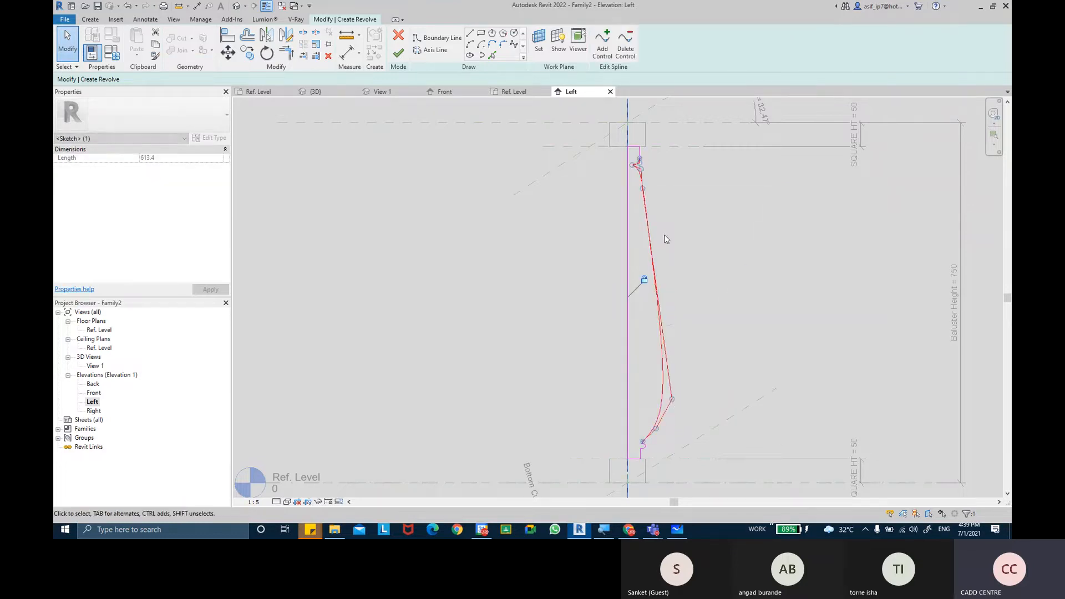
Fine-tune the spline control points around the neck to smooth the transition into the shaft
{"action": "scroll", "coordinate": [644, 189], "scroll_direction": "up", "scroll_amount": 3}
{"action": "mouse_move", "coordinate": [647, 193]}
{"action": "left_mouse_down"}
{"action": "mouse_move", "coordinate": [631, 192]}
{"action": "mouse_move", "coordinate": [644, 194]}
{"action": "left_mouse_up"}
{"action": "scroll", "coordinate": [636, 160], "scroll_direction": "up", "scroll_amount": 3}
{"action": "left_click_drag", "start_coordinate": [618, 144], "coordinate": [605, 136]}
{"action": "left_click", "coordinate": [620, 145]}
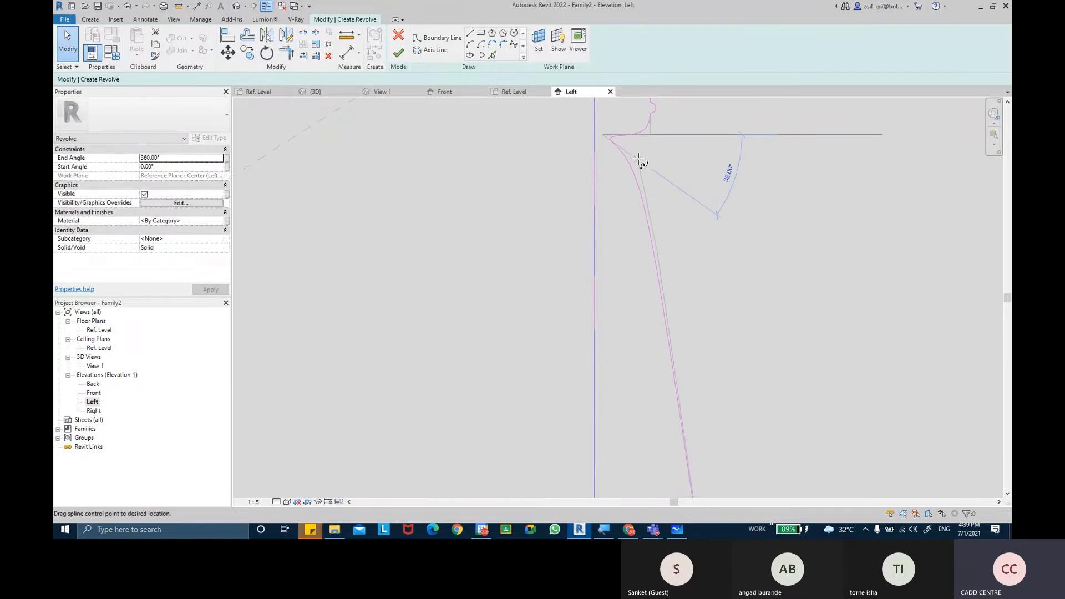
{"action": "left_click", "coordinate": [741, 253]}
{"action": "scroll", "coordinate": [743, 222], "scroll_direction": "down", "scroll_amount": 4}
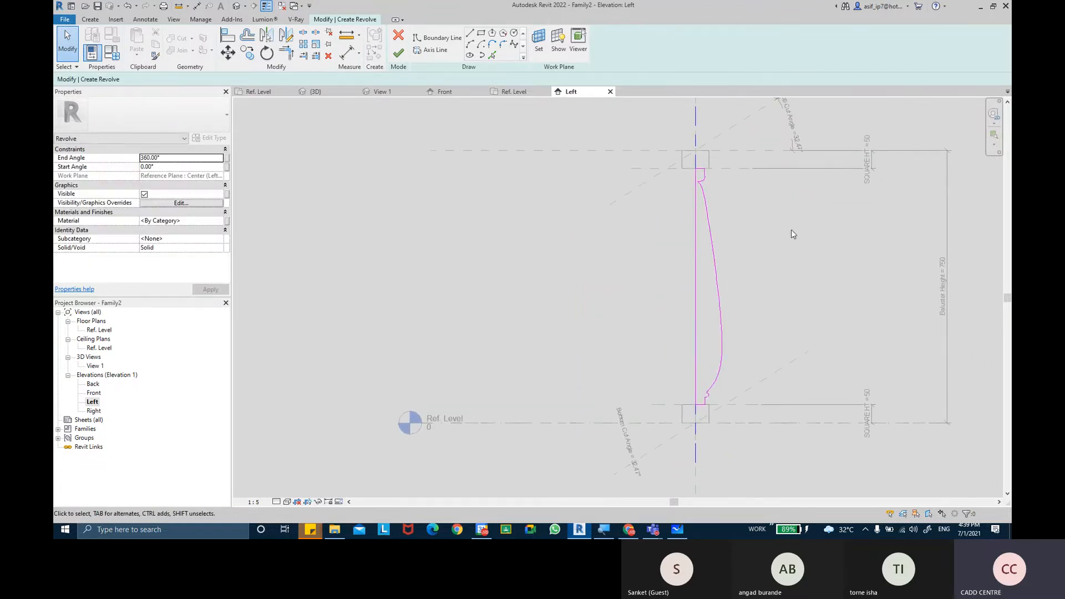
Finish the revolve sketch to generate the baluster's turned body between the two squares
{"action": "scroll", "coordinate": [799, 236], "scroll_direction": "up", "scroll_amount": 2}
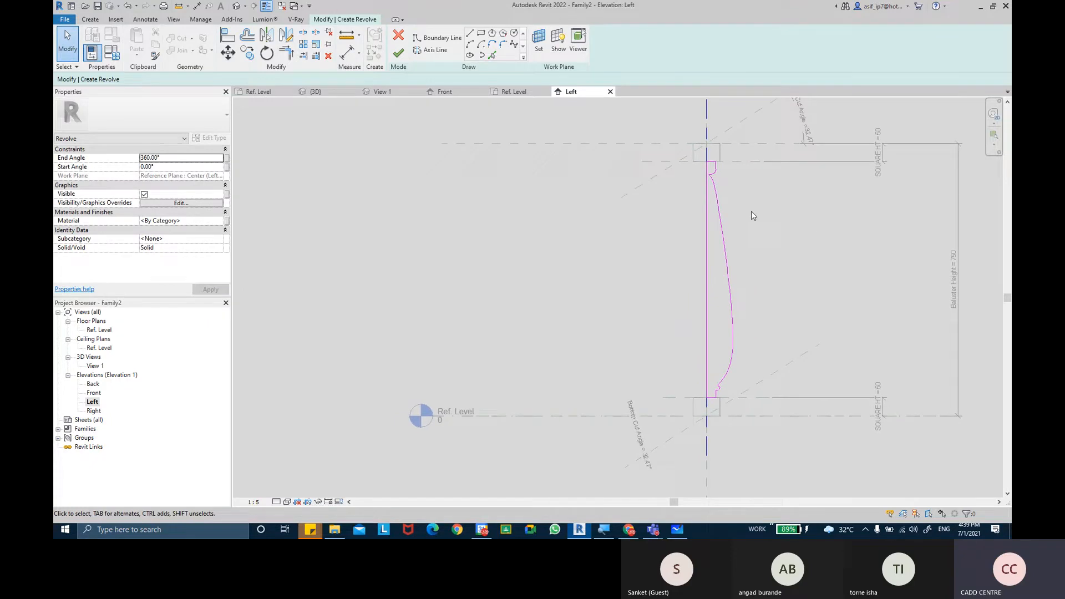
{"action": "middle_click_drag", "start_coordinate": [756, 211], "coordinate": [768, 201]}
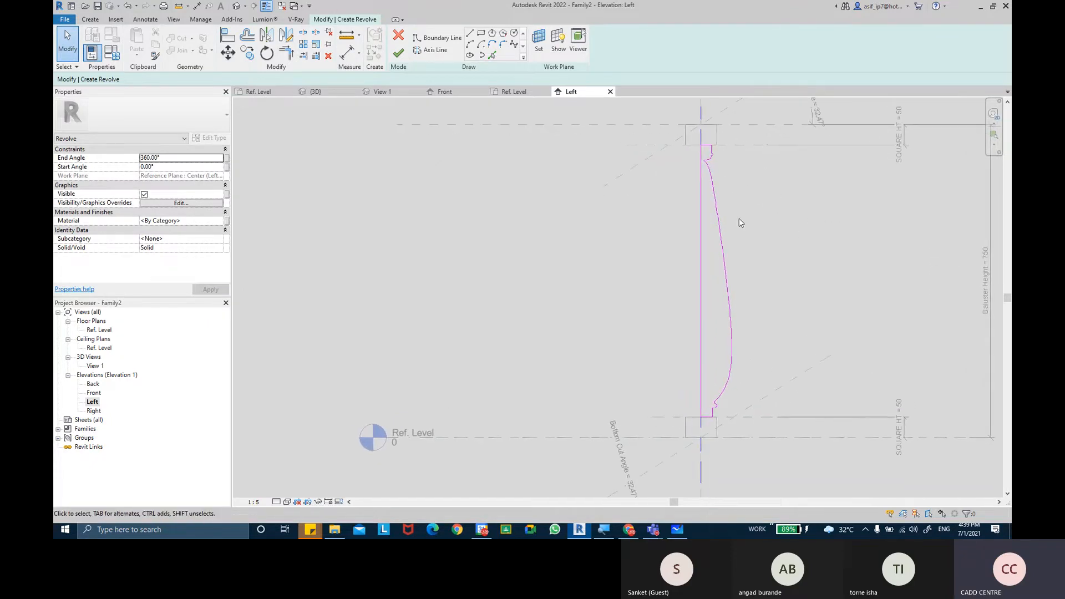
{"action": "left_click", "coordinate": [399, 53]}
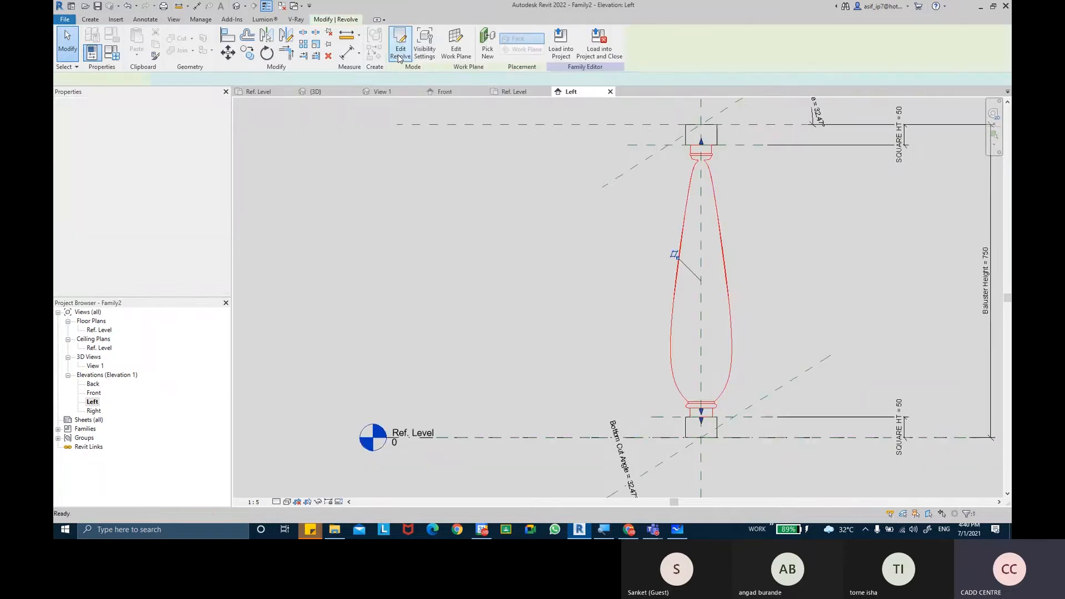
{"action": "left_click", "coordinate": [753, 282]}
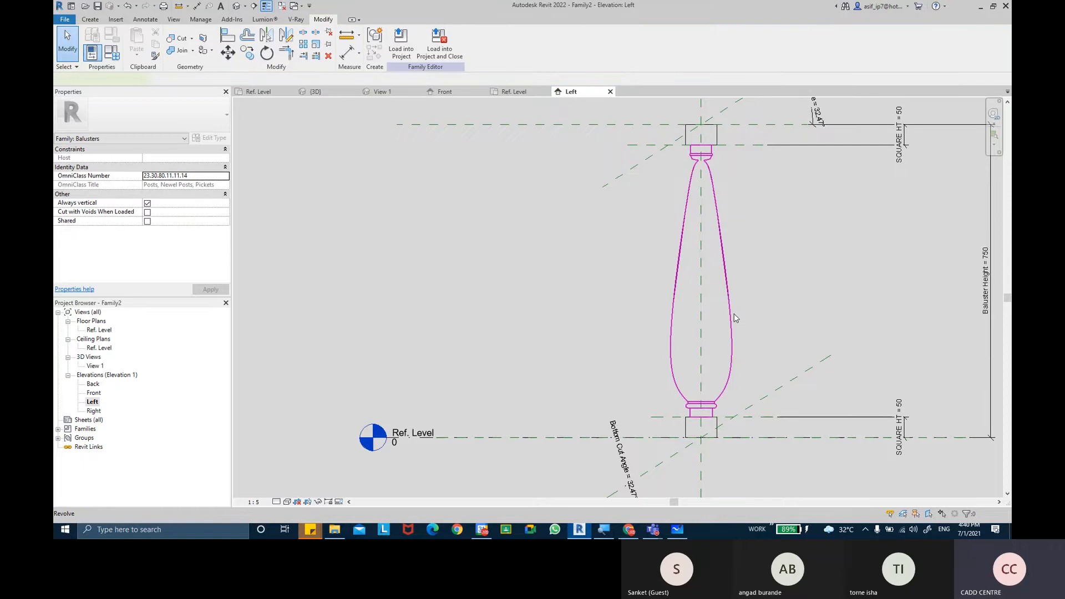
{"action": "left_click", "coordinate": [733, 314]}
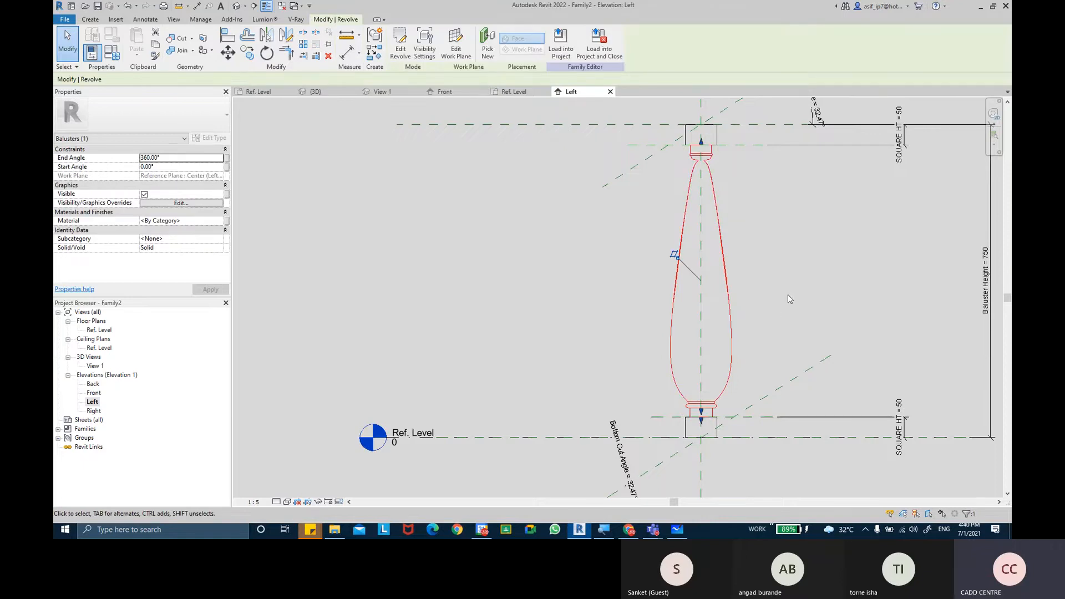
{"action": "left_click", "coordinate": [817, 262]}
Reopen the revolve's sketch and move the spline's belly control point slightly up and inward
{"action": "scroll", "coordinate": [725, 144], "scroll_direction": "up", "scroll_amount": 3}
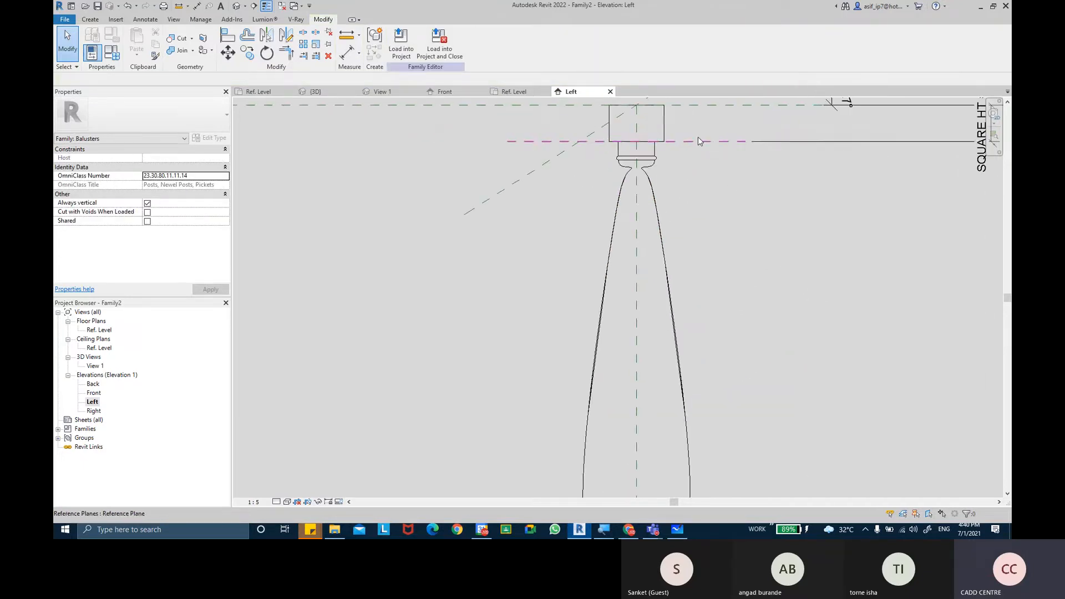
{"action": "scroll", "coordinate": [659, 199], "scroll_direction": "up", "scroll_amount": 2}
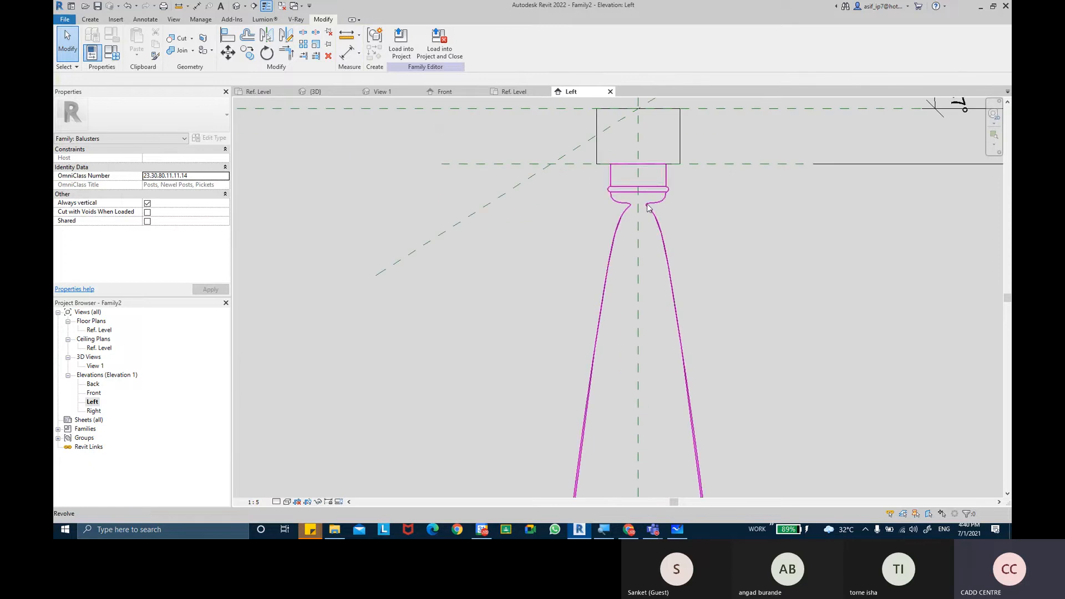
{"action": "scroll", "coordinate": [677, 321], "scroll_direction": "down", "scroll_amount": 3}
{"action": "middle_click_drag", "start_coordinate": [681, 349], "coordinate": [674, 188]}
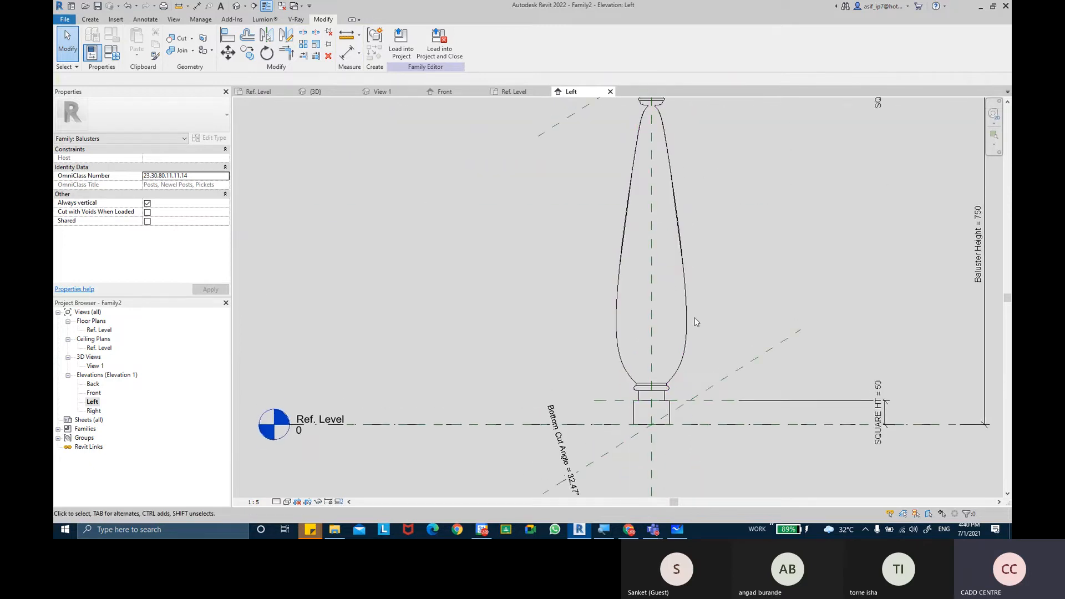
{"action": "left_click", "coordinate": [691, 317]}
{"action": "left_click", "coordinate": [396, 51]}
{"action": "left_click", "coordinate": [688, 282]}
{"action": "left_click_drag", "start_coordinate": [696, 341], "coordinate": [689, 330]}
{"action": "middle_click_drag", "start_coordinate": [711, 238], "coordinate": [707, 284]}
{"action": "scroll", "coordinate": [680, 186], "scroll_direction": "up", "scroll_amount": 2}
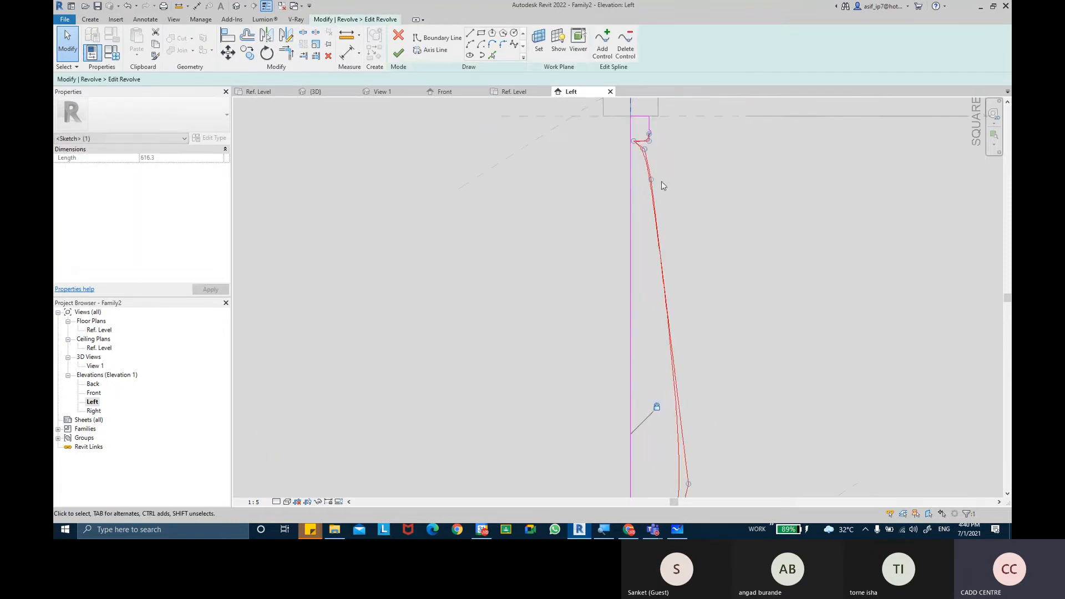
Slim the upper shaft by lowering its spline control point toward mid-height and raising the belly control point
{"action": "left_click_drag", "start_coordinate": [651, 180], "coordinate": [647, 253]}
{"action": "middle_click_drag", "start_coordinate": [710, 354], "coordinate": [730, 246]}
{"action": "left_click_drag", "start_coordinate": [709, 376], "coordinate": [707, 336]}
{"action": "middle_click_drag", "start_coordinate": [732, 254], "coordinate": [729, 283]}
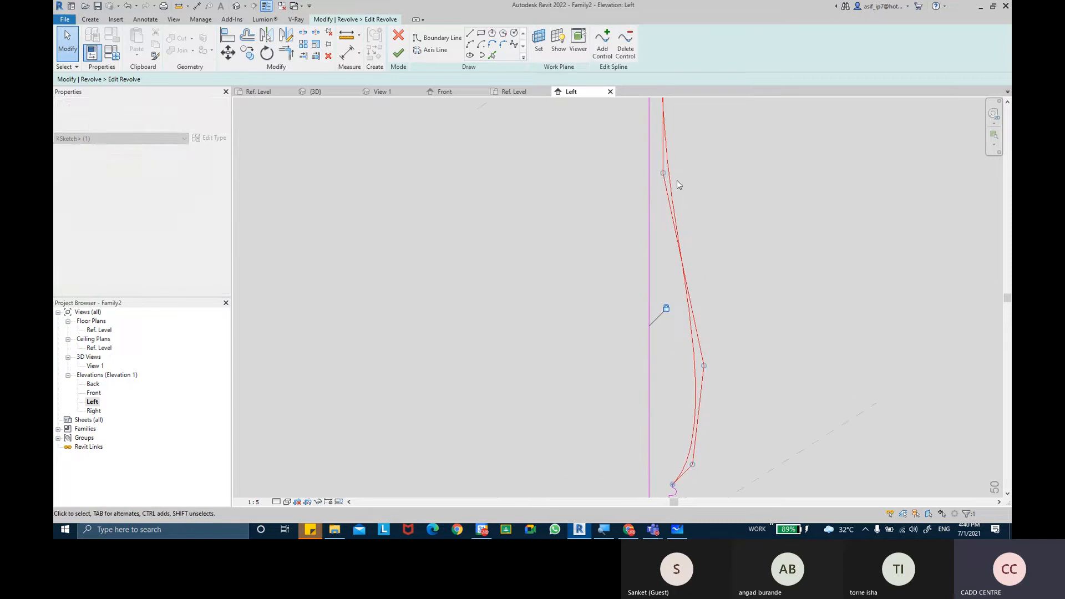
{"action": "left_click_drag", "start_coordinate": [662, 175], "coordinate": [662, 222]}
{"action": "scroll", "coordinate": [748, 308], "scroll_direction": "down", "scroll_amount": 2}
{"action": "left_click", "coordinate": [753, 274]}
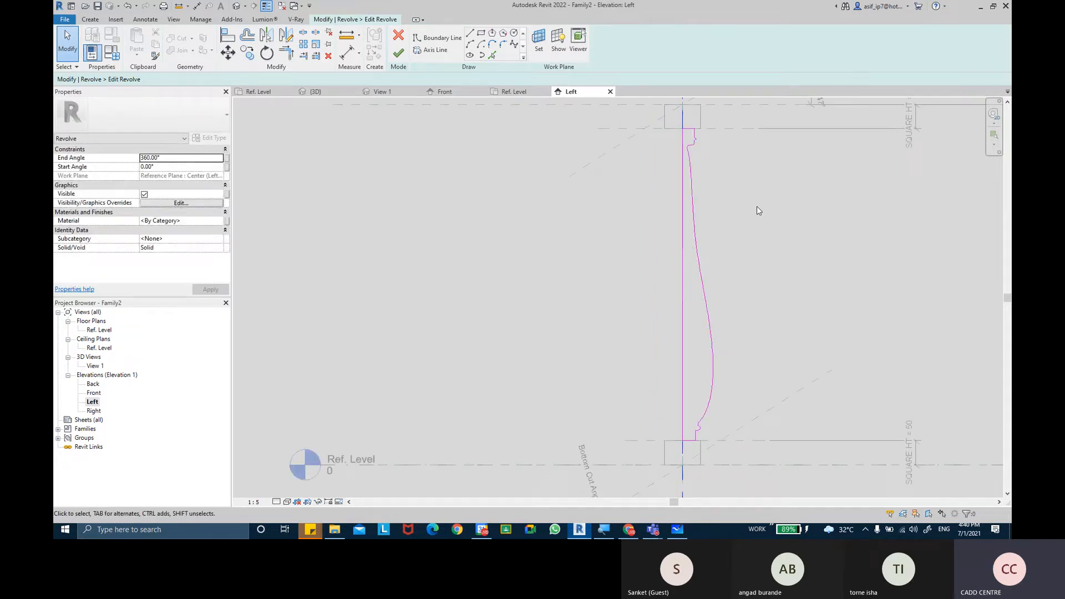
Pull the belly control point outward to widen the lower body, and finish the revolve edit
{"action": "middle_click_drag", "start_coordinate": [744, 159], "coordinate": [742, 166]}
{"action": "left_click", "coordinate": [706, 303]}
{"action": "left_click_drag", "start_coordinate": [717, 351], "coordinate": [731, 344]}
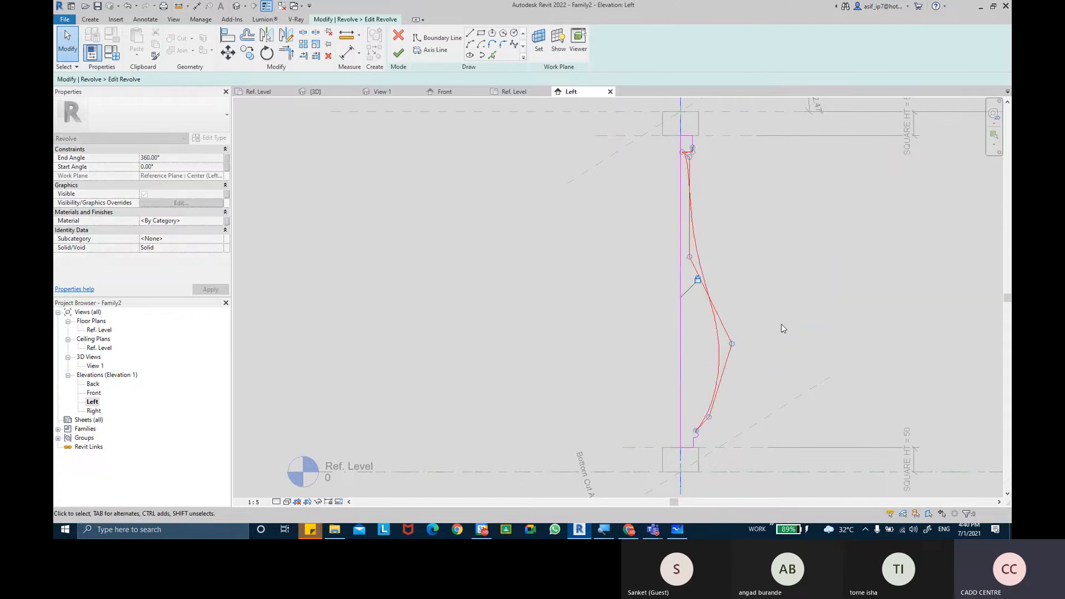
{"action": "left_click", "coordinate": [782, 295]}
{"action": "middle_click_drag", "start_coordinate": [750, 283], "coordinate": [753, 292]}
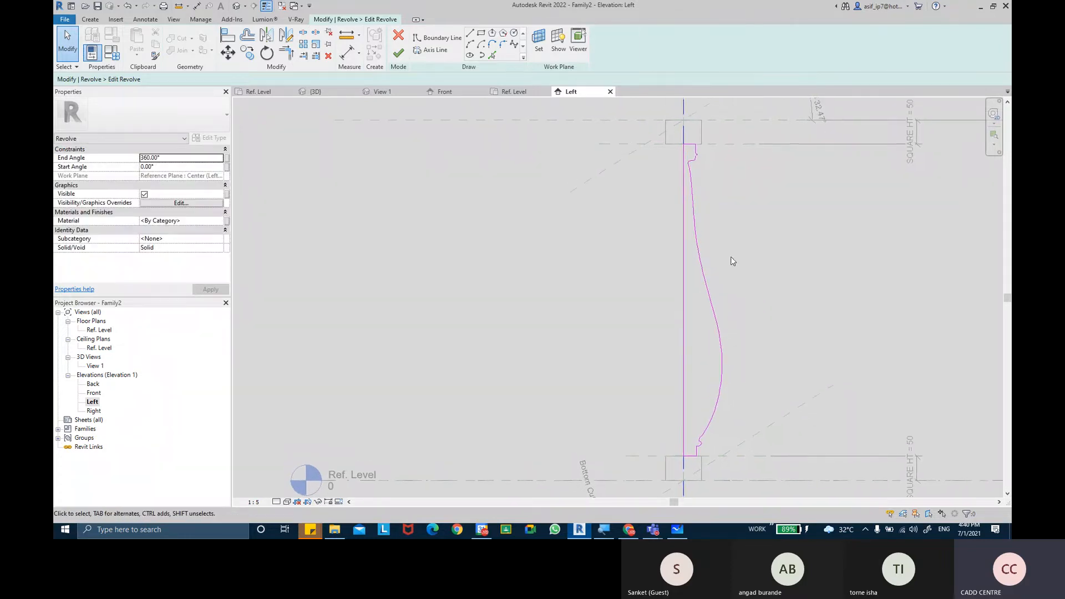
{"action": "left_click", "coordinate": [407, 57]}
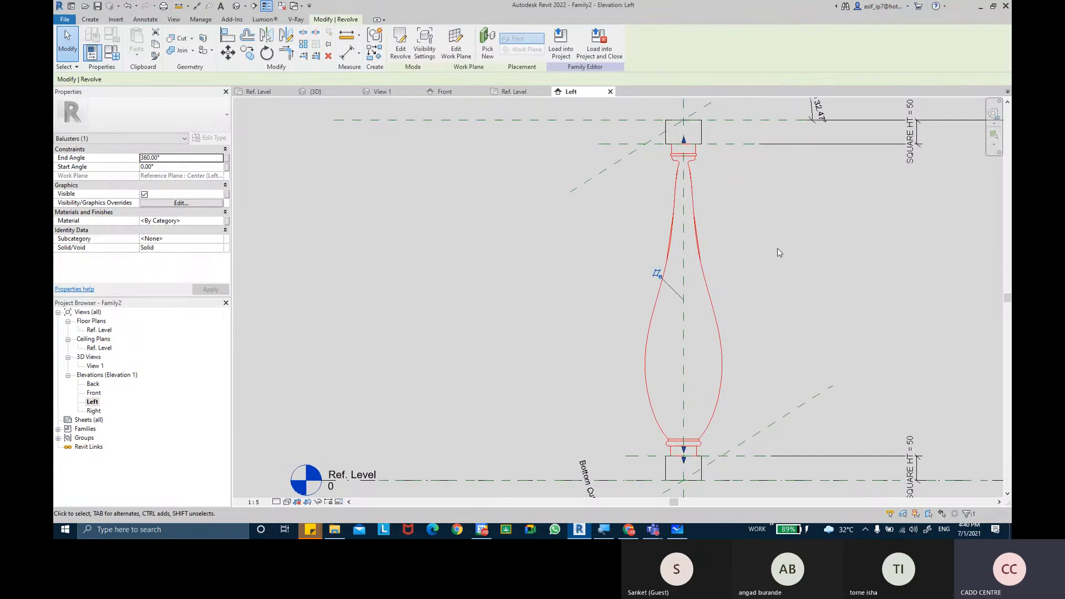
Edit the revolve again, move the belly control point back toward the axis, and finish the sketch
{"action": "left_click", "coordinate": [401, 45]}
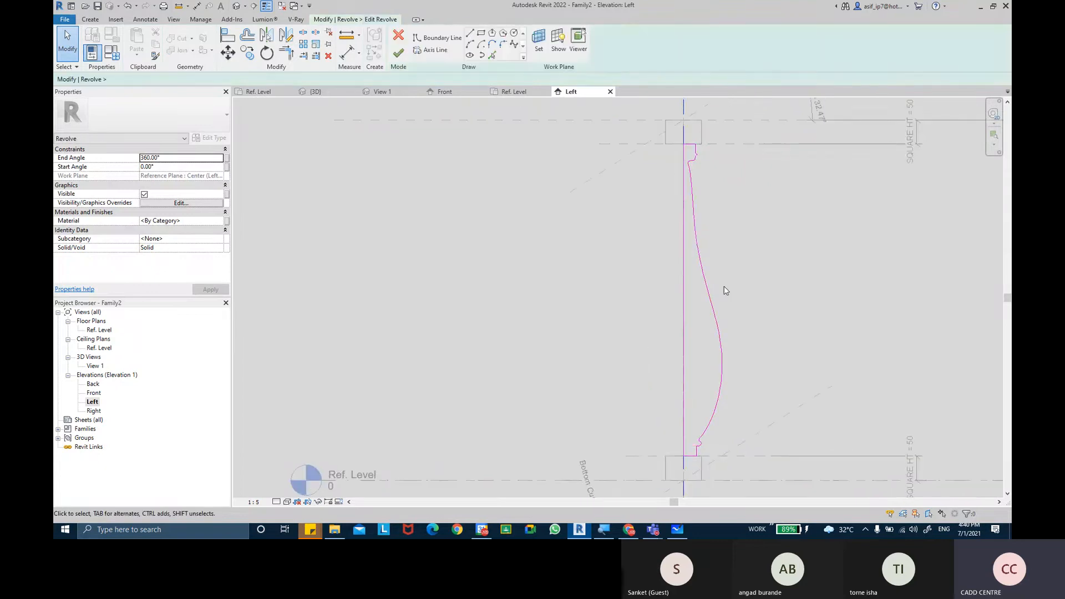
{"action": "left_click", "coordinate": [733, 353]}
{"action": "left_click_drag", "start_coordinate": [735, 355], "coordinate": [724, 351]}
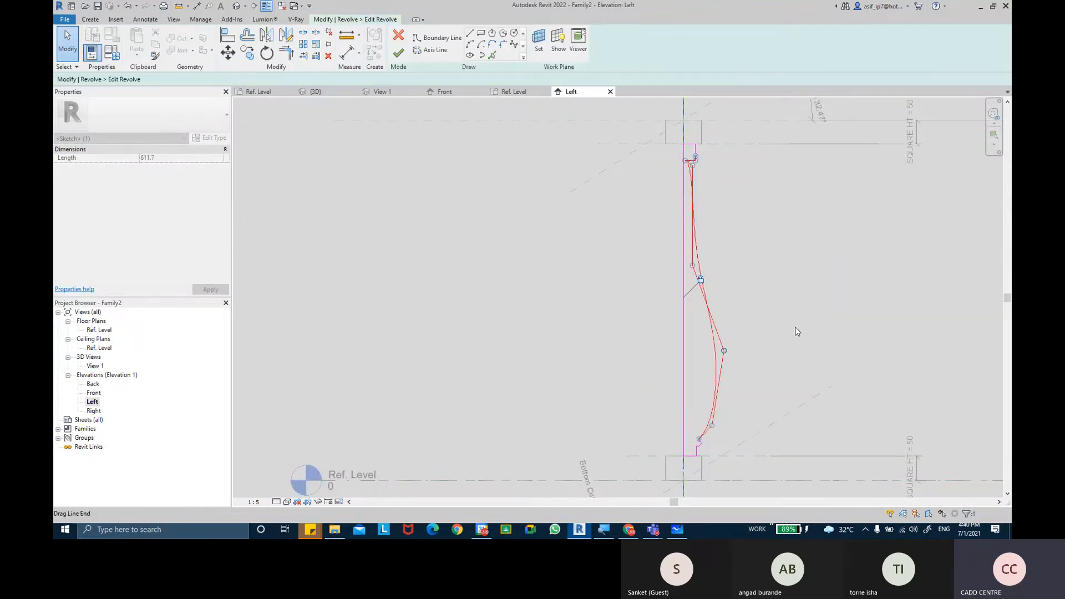
{"action": "left_click", "coordinate": [820, 305]}
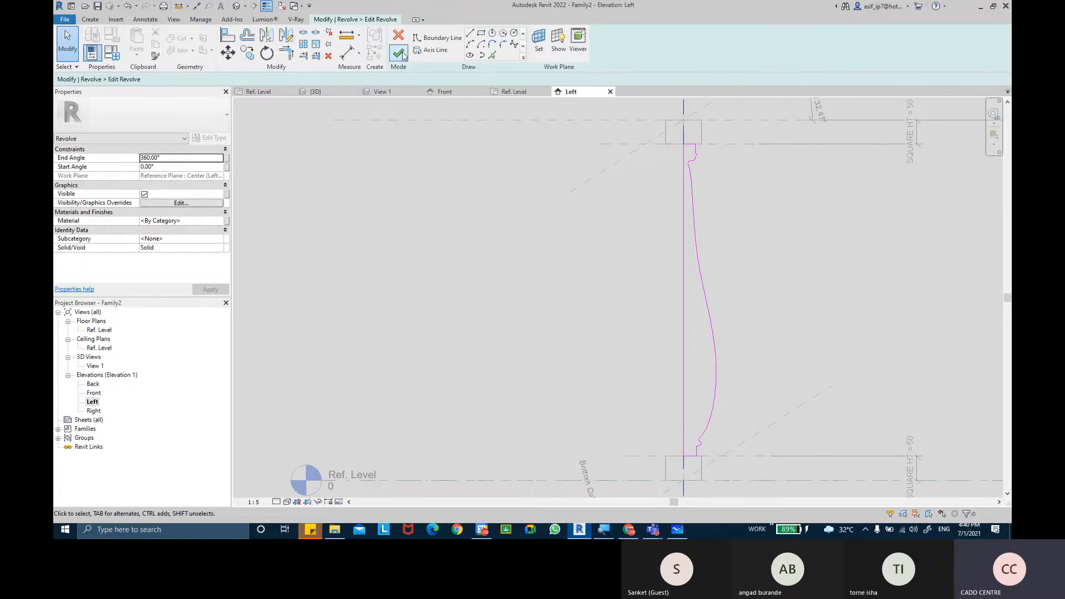
{"action": "left_click", "coordinate": [400, 54]}
{"action": "middle_click_drag", "start_coordinate": [765, 275], "coordinate": [781, 268]}
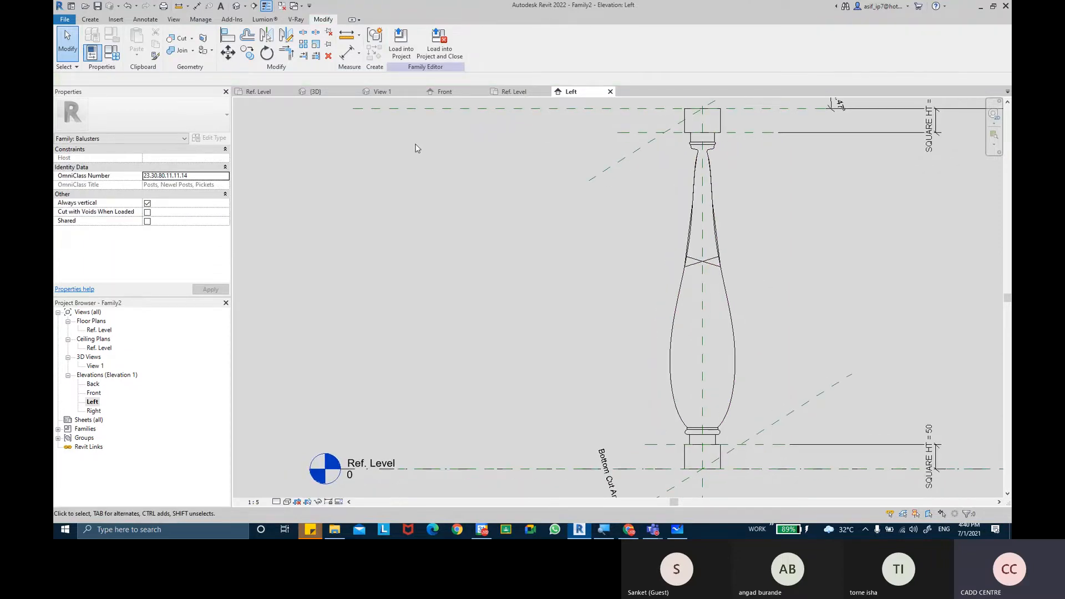
Undo the recent spline edits of the revolve, back to the profile before the upper shaft control point was lowered
{"action": "key", "text": "ctrl+z"}
{"action": "key", "text": "ctrl+z"}
{"action": "key", "text": "ctrl+z"}
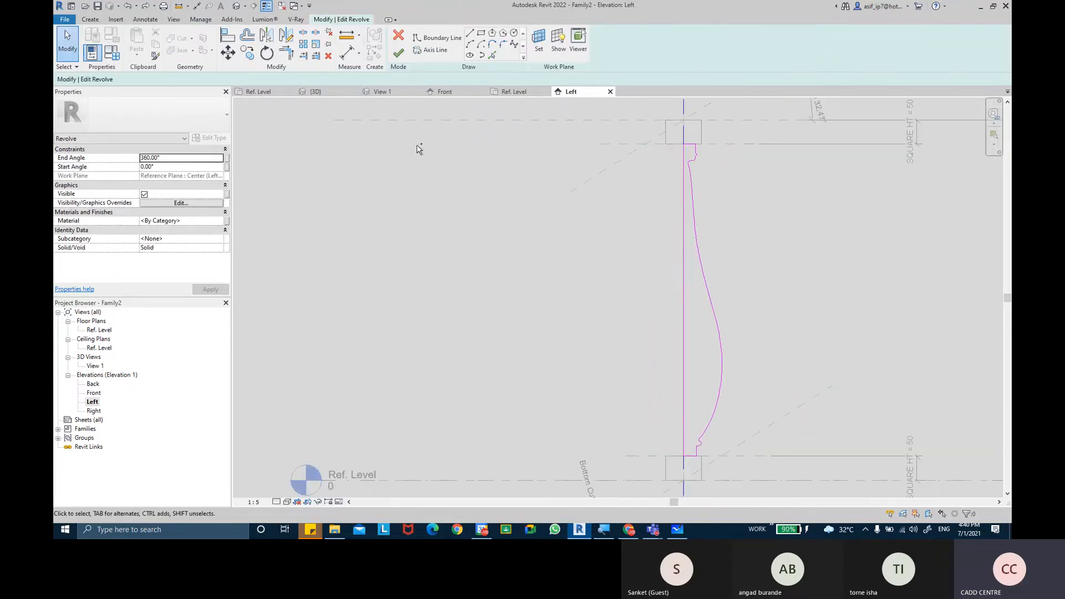
{"action": "key", "text": "ctrl+z"}
{"action": "key", "text": "ctrl+z"}
{"action": "key", "text": "ctrl+z"}
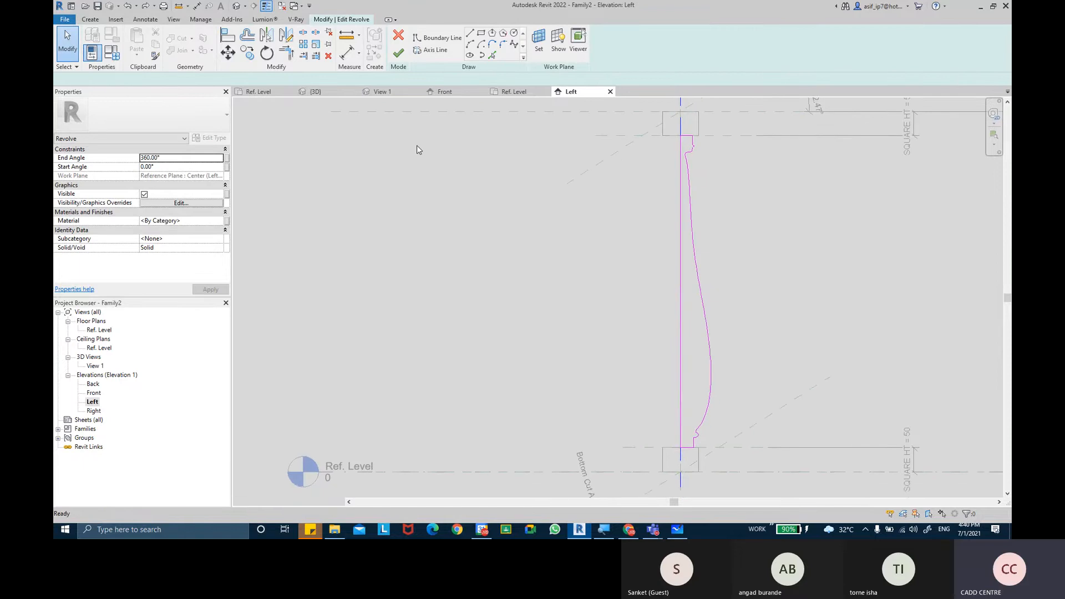
{"action": "key", "text": "ctrl+z"}
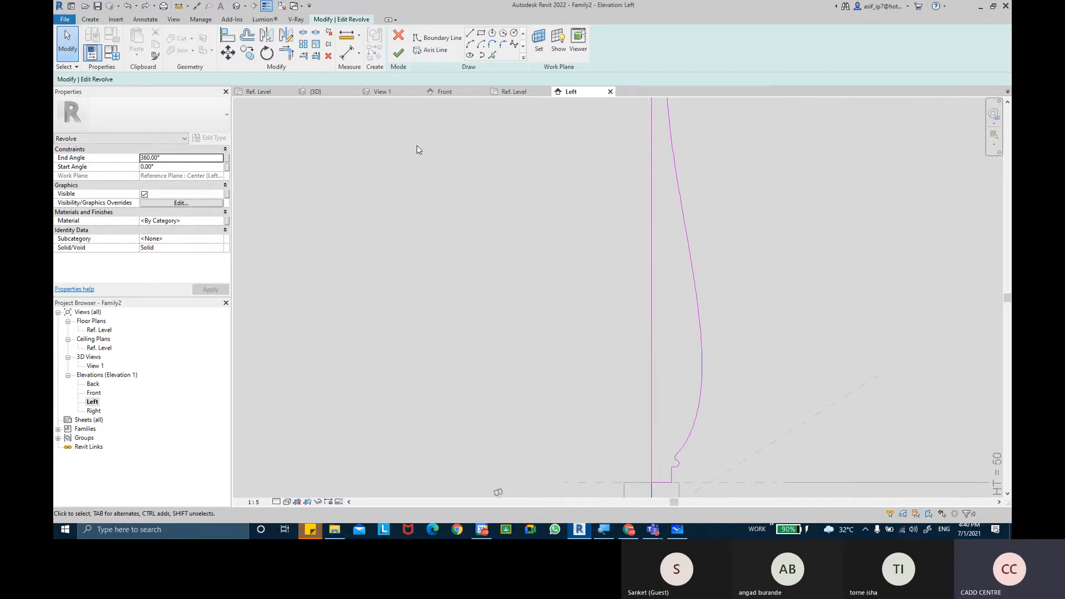
{"action": "left_click", "coordinate": [399, 54]}
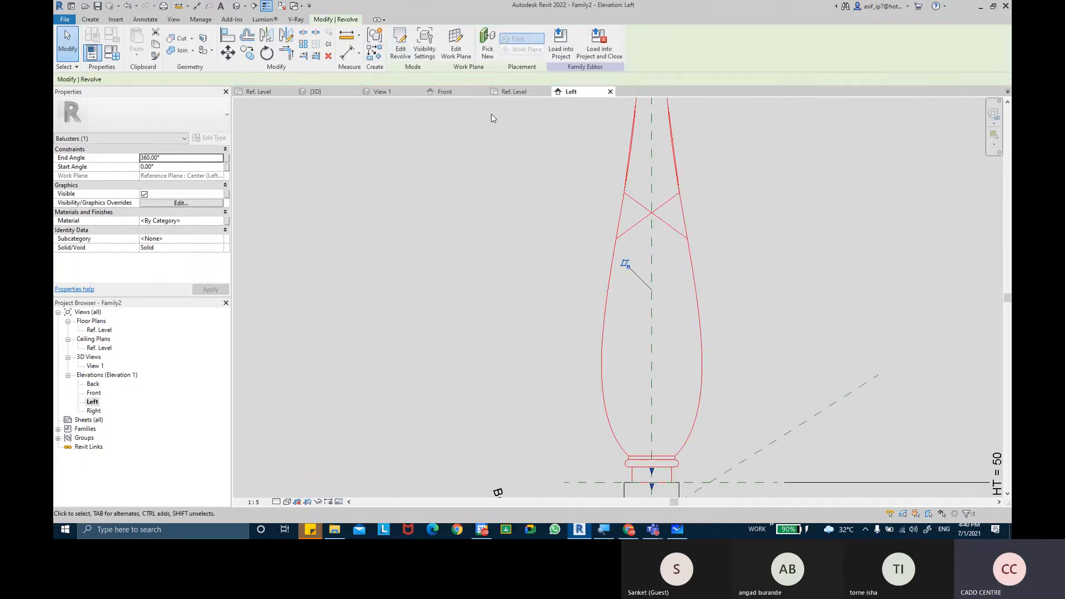
{"action": "key", "text": "ctrl+z"}
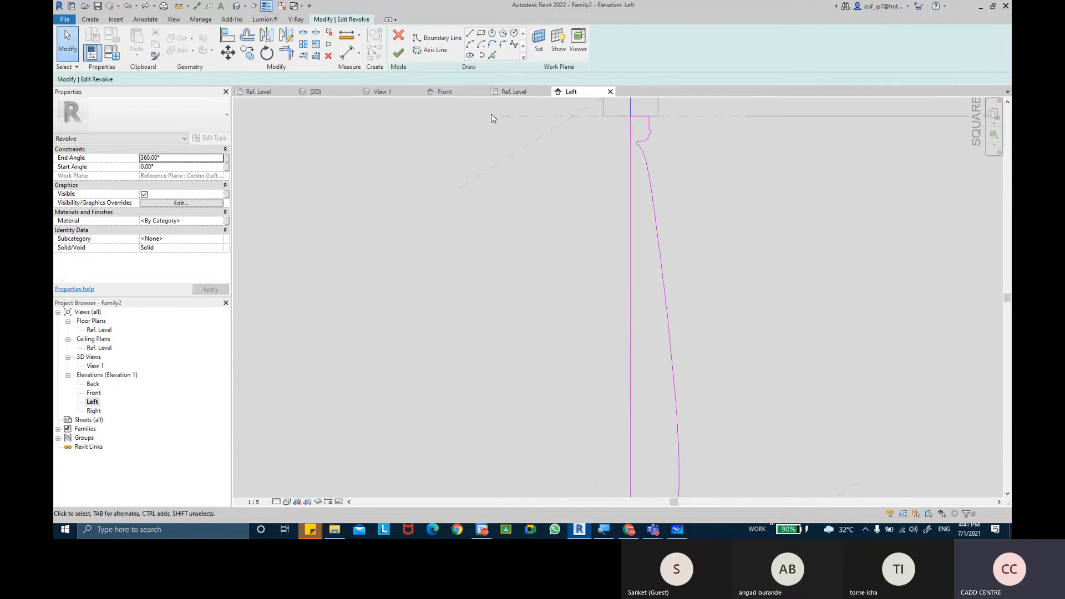
Finish the revolve sketch edit and view the whole baluster in the default 3D view
{"action": "left_click", "coordinate": [398, 53]}
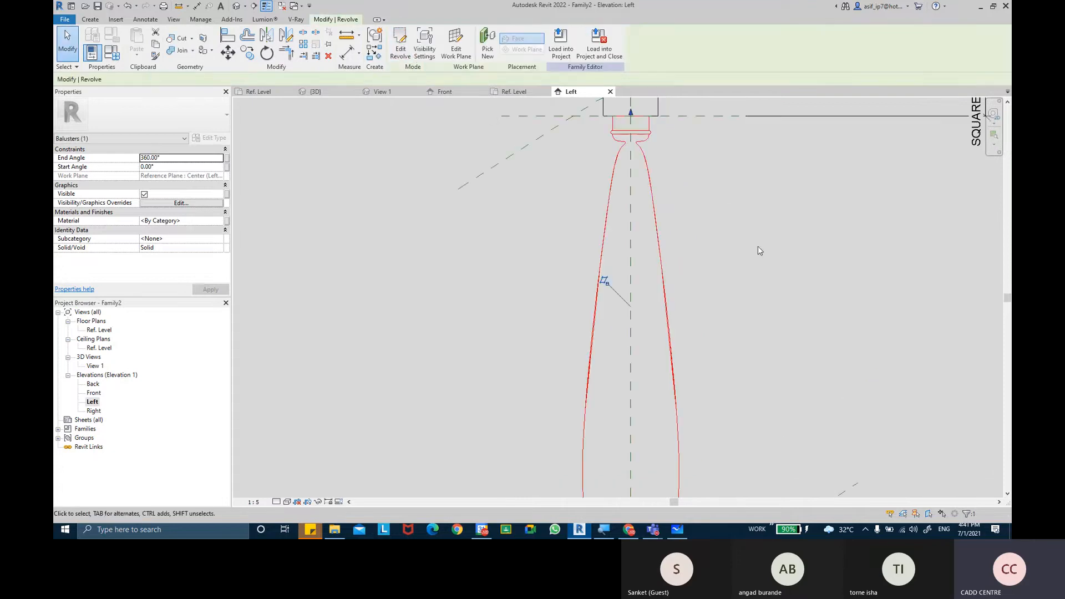
{"action": "left_click", "coordinate": [768, 278]}
{"action": "scroll", "coordinate": [767, 278], "scroll_direction": "down", "scroll_amount": 3}
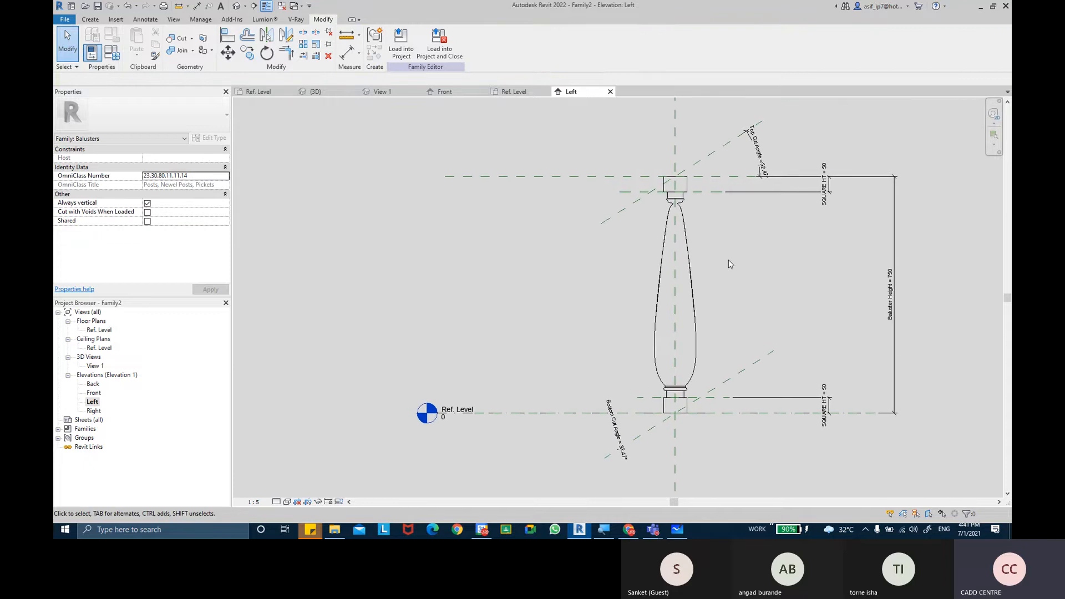
{"action": "left_click", "coordinate": [236, 7]}
{"action": "middle_click_drag", "start_coordinate": [748, 256], "coordinate": [483, 189], "text": "shift"}
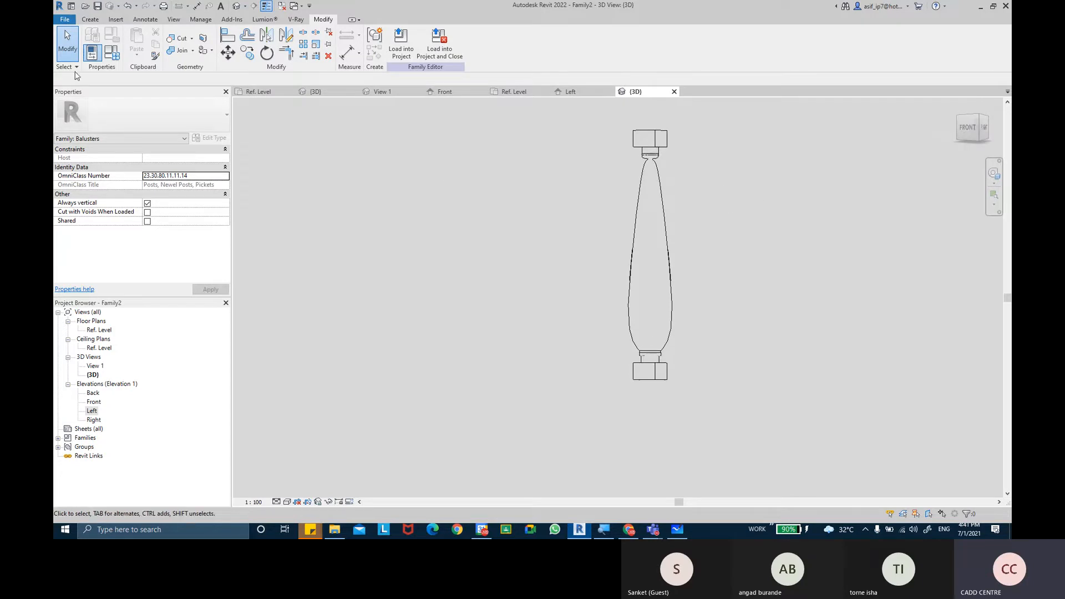
Set the SQUARE HT family parameter to 75 and apply it to the baluster
{"action": "left_click", "coordinate": [92, 55]}
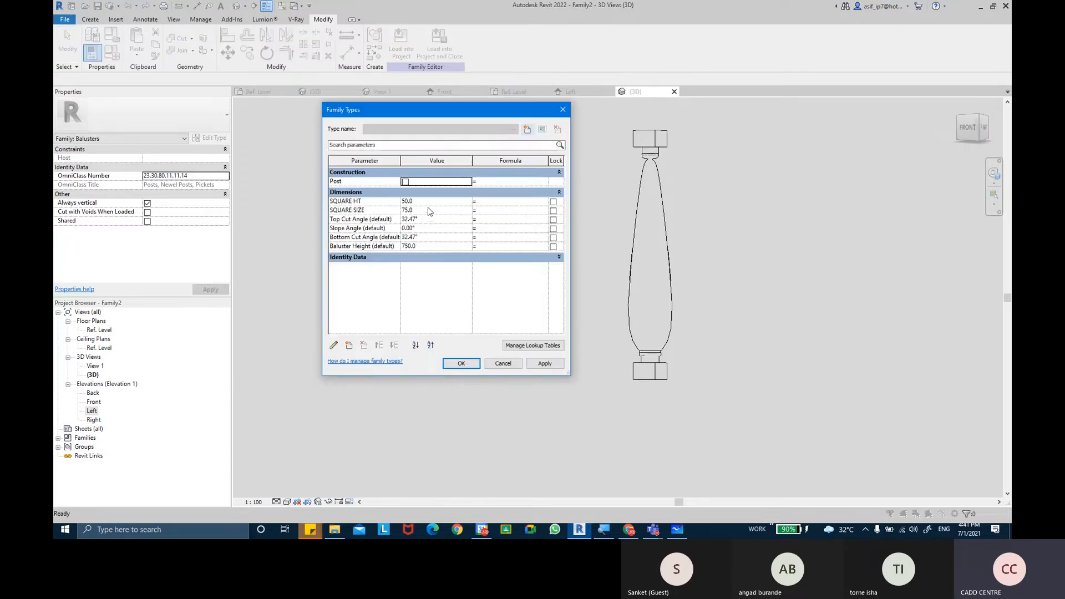
{"action": "left_click", "coordinate": [428, 213]}
{"action": "left_click", "coordinate": [427, 201]}
{"action": "type", "text": "75"}
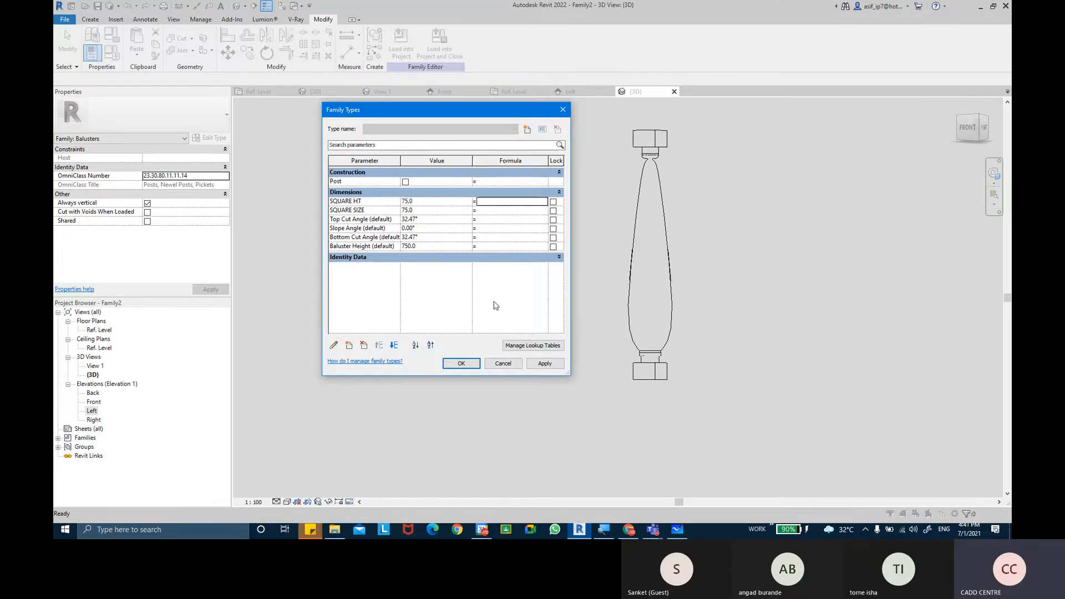
{"action": "left_click", "coordinate": [537, 365]}
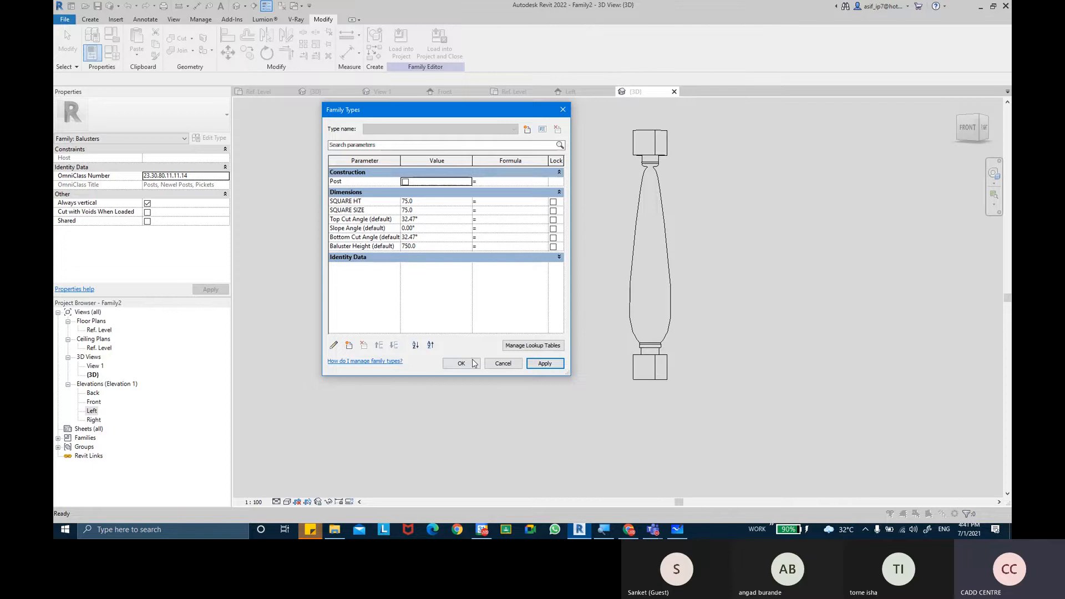
{"action": "left_click", "coordinate": [506, 361]}
Change the 3D view's visual style to Realistic and orbit around the baluster
{"action": "middle_click_drag", "start_coordinate": [723, 174], "coordinate": [716, 257], "text": "shift"}
{"action": "scroll", "coordinate": [663, 210], "scroll_direction": "up", "scroll_amount": 2}
{"action": "scroll", "coordinate": [713, 254], "scroll_direction": "down", "scroll_amount": 2}
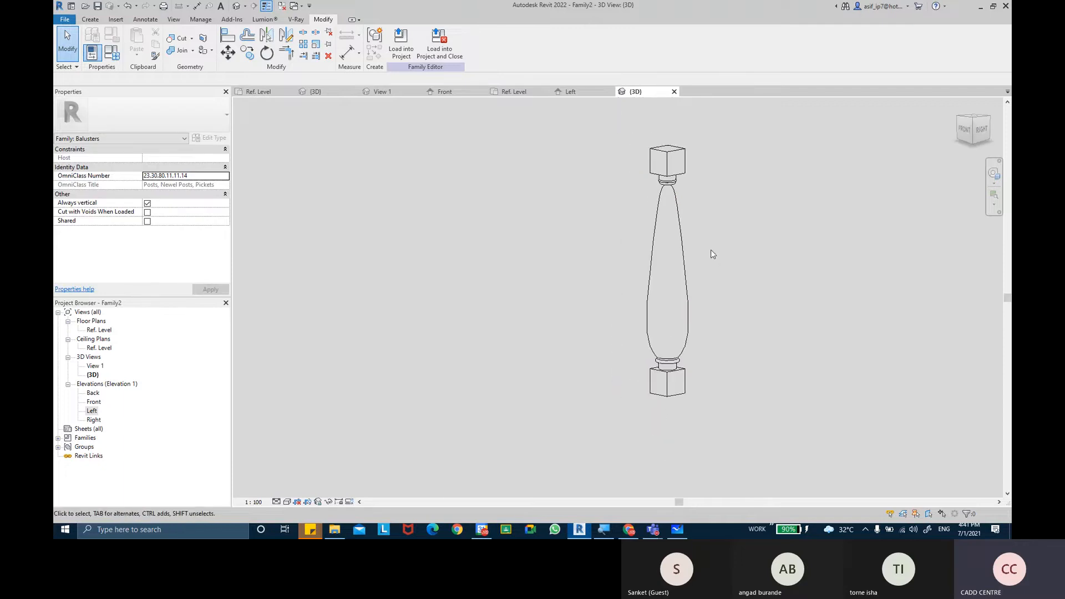
{"action": "left_click", "coordinate": [278, 501]}
{"action": "left_click", "coordinate": [287, 502]}
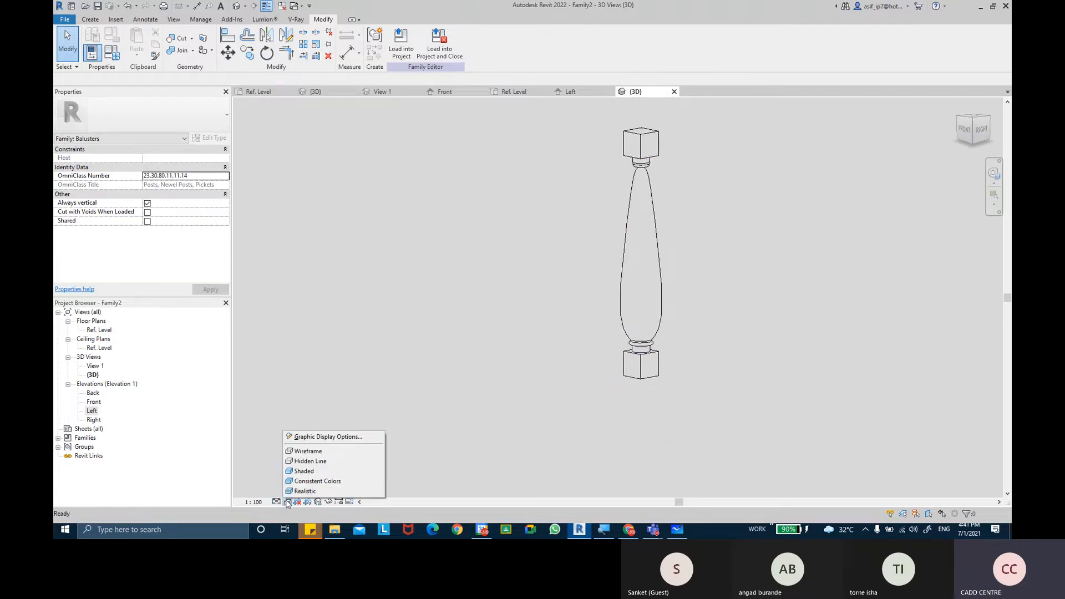
{"action": "left_click", "coordinate": [307, 492]}
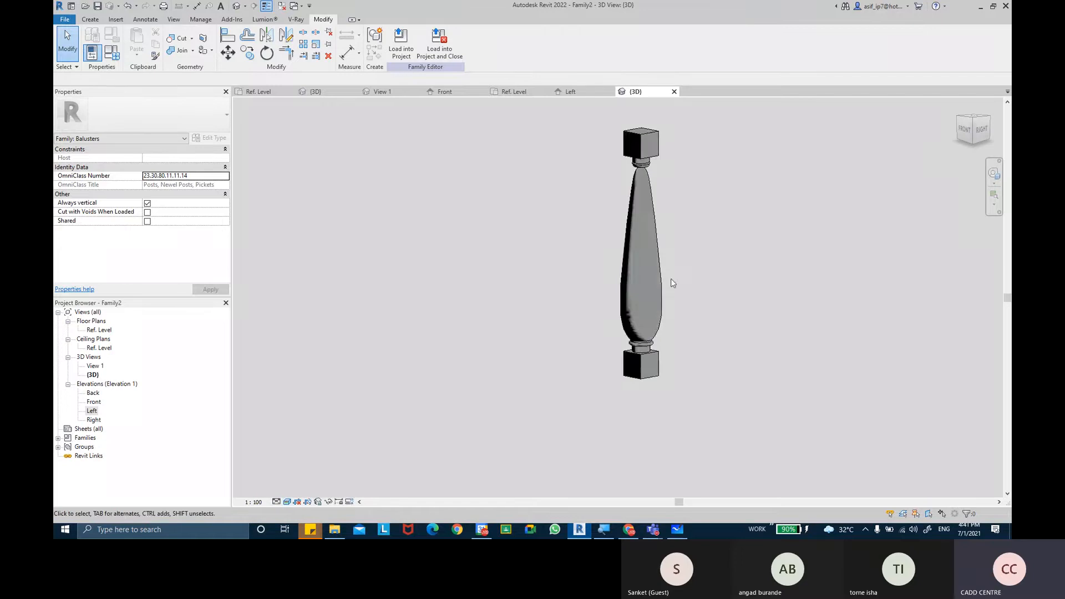
{"action": "mouse_move", "coordinate": [692, 248]}
{"action": "middle_mouse_down", "text": "shift"}
{"action": "mouse_move", "coordinate": [653, 345]}
{"action": "mouse_move", "coordinate": [771, 124]}
{"action": "mouse_move", "coordinate": [823, 166]}
{"action": "mouse_move", "coordinate": [671, 200]}
{"action": "mouse_move", "coordinate": [743, 299]}
{"action": "mouse_move", "coordinate": [697, 214]}
{"action": "mouse_move", "coordinate": [661, 219]}
{"action": "mouse_move", "coordinate": [657, 205]}
{"action": "mouse_move", "coordinate": [710, 198]}
{"action": "mouse_move", "coordinate": [677, 159]}
{"action": "middle_mouse_up", "text": "shift"}
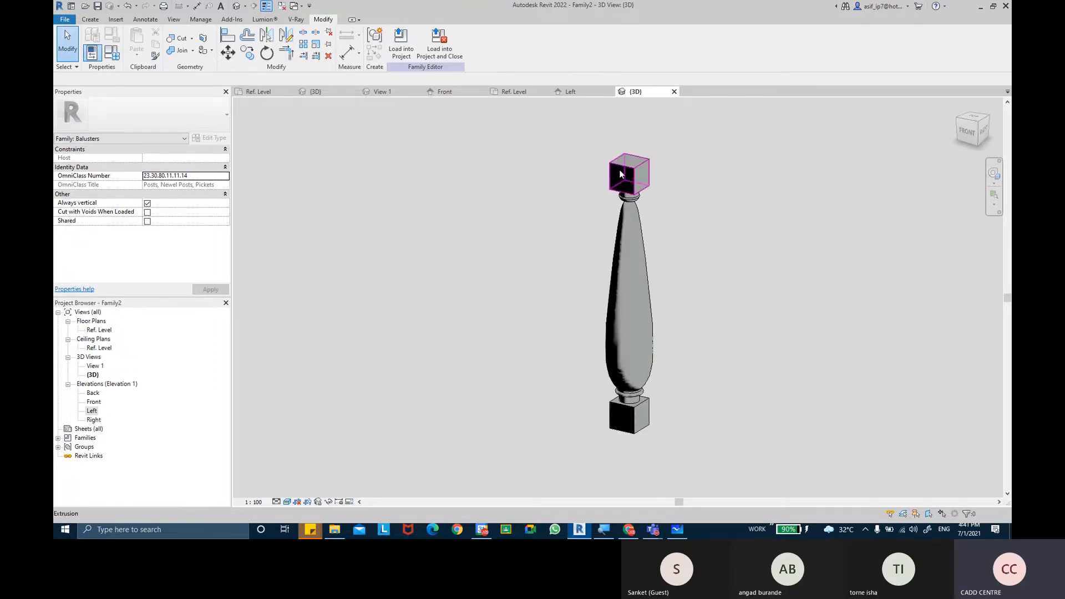
Examine the baluster's solids as a group, then the revolve and the bottom and top squares individually
{"action": "left_click_drag", "start_coordinate": [582, 136], "coordinate": [680, 437]}
{"action": "left_click", "coordinate": [677, 336]}
{"action": "left_click_drag", "start_coordinate": [585, 141], "coordinate": [692, 445]}
{"action": "left_click", "coordinate": [692, 444]}
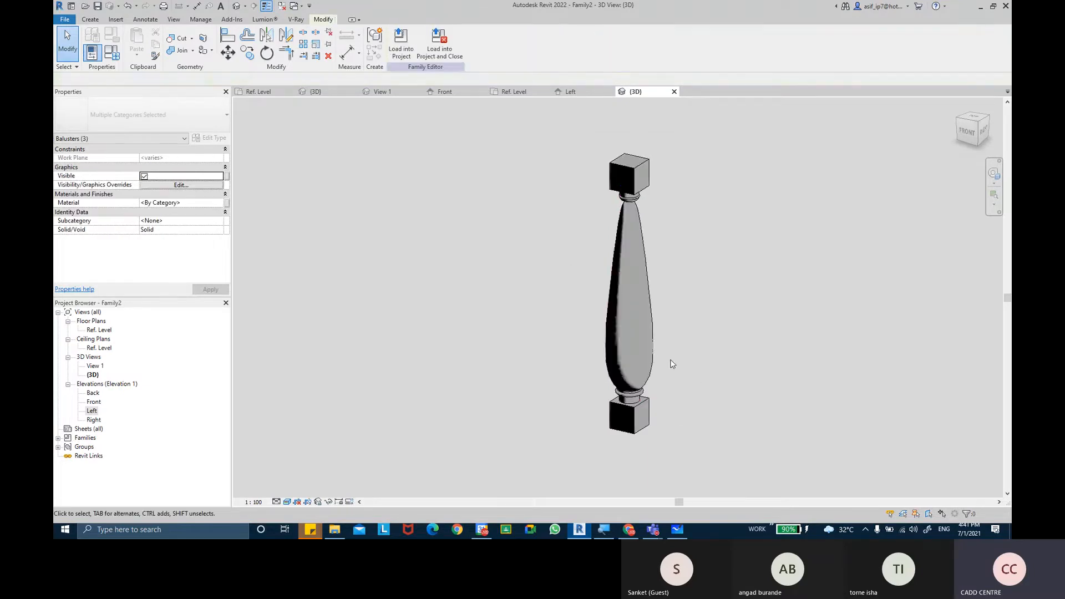
{"action": "left_click", "coordinate": [631, 325]}
{"action": "left_click", "coordinate": [652, 422]}
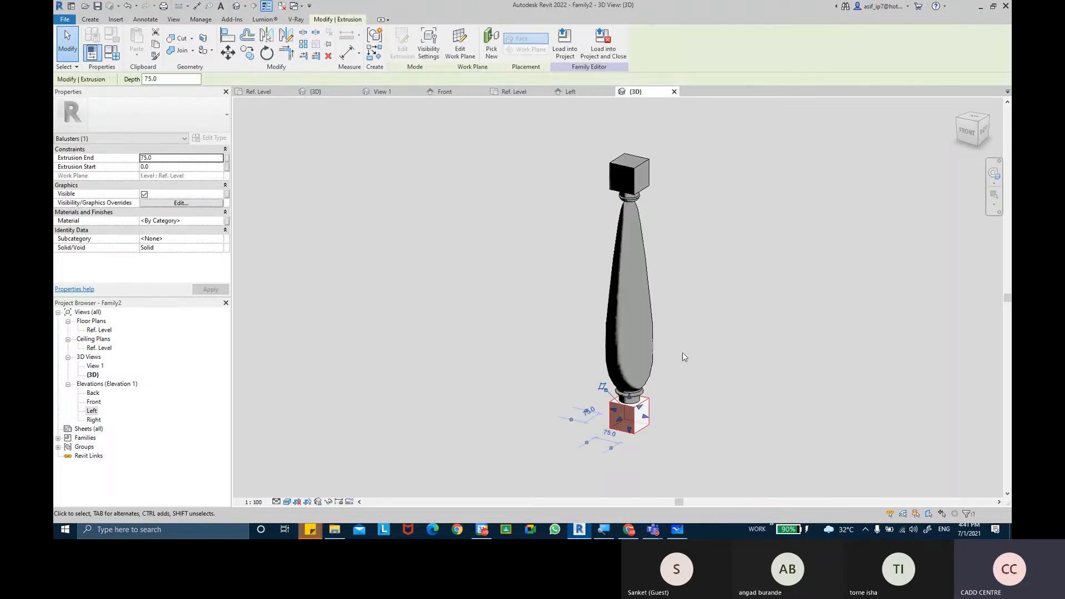
{"action": "left_click", "coordinate": [654, 177]}
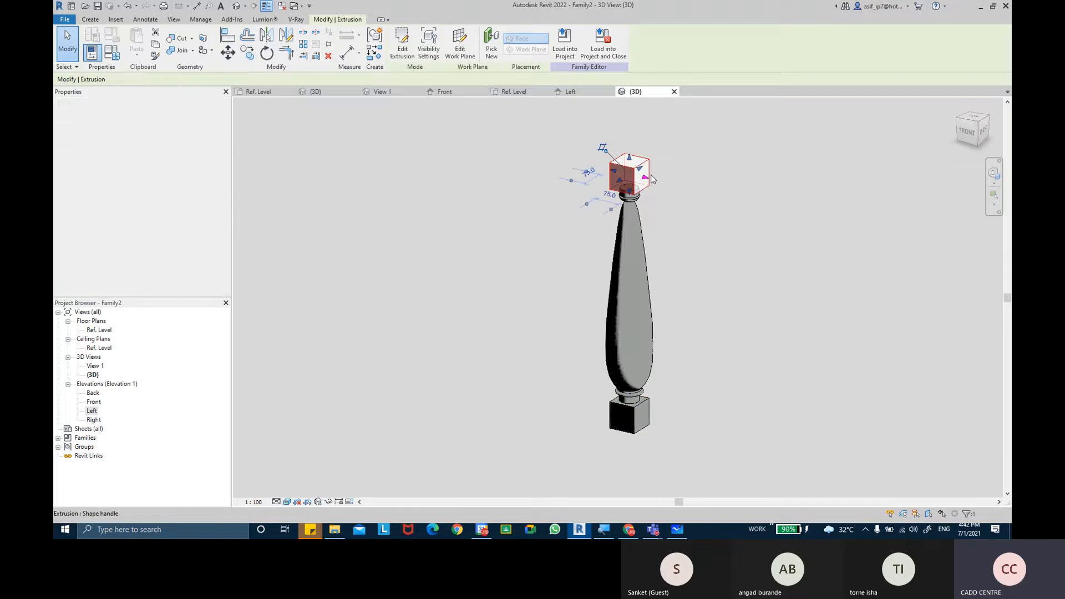
{"action": "left_click", "coordinate": [707, 265]}
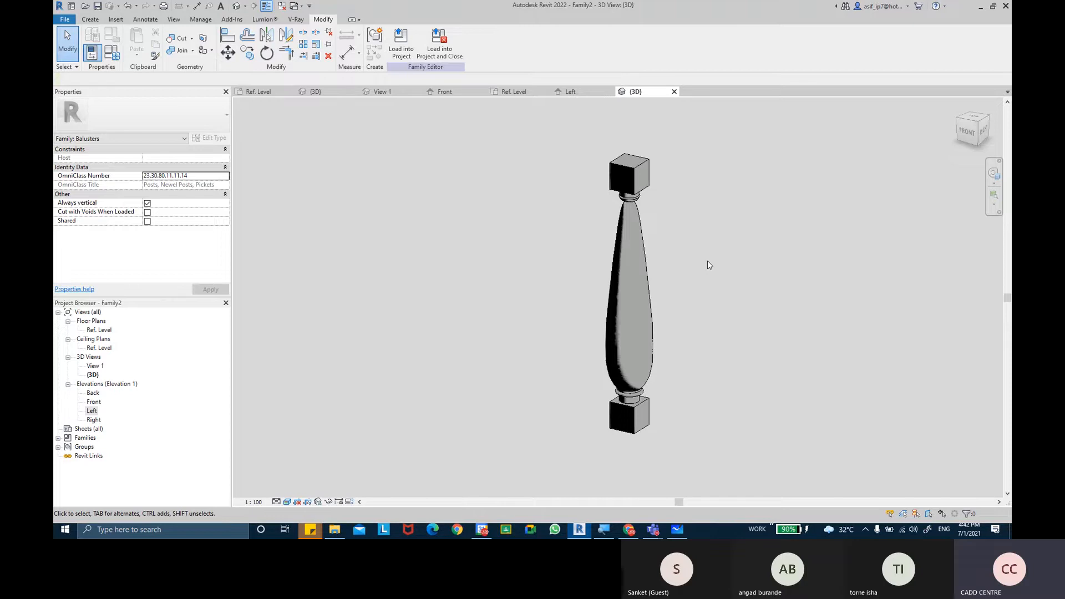
Select all three baluster solids, open their material assignment, and rename the new default material AR-BALUSTER- GRC
{"action": "left_click_drag", "start_coordinate": [594, 141], "coordinate": [662, 441]}
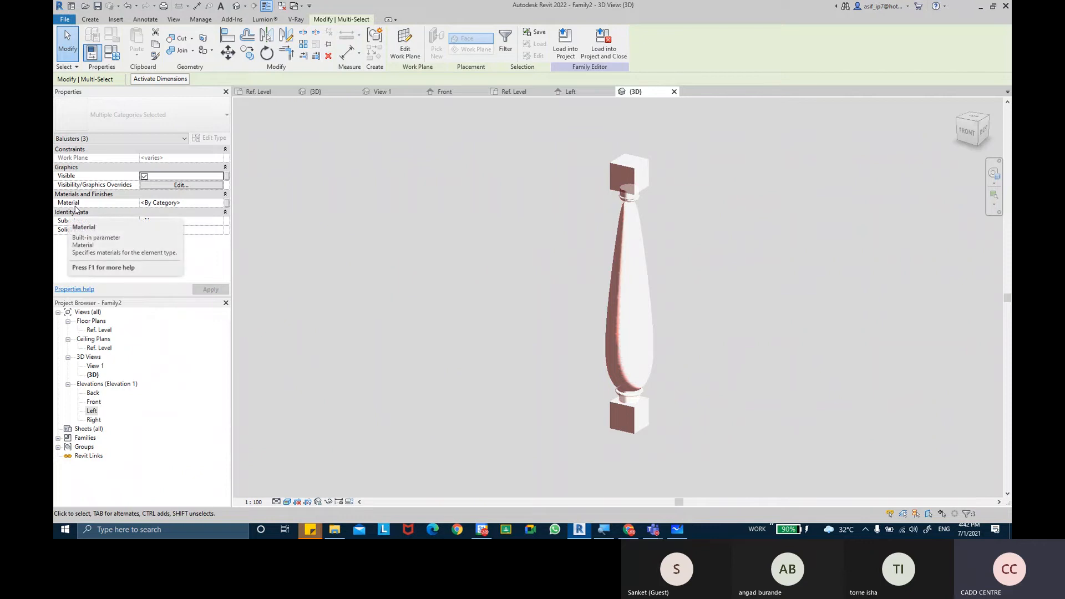
{"action": "left_click", "coordinate": [217, 202]}
{"action": "left_click", "coordinate": [217, 203]}
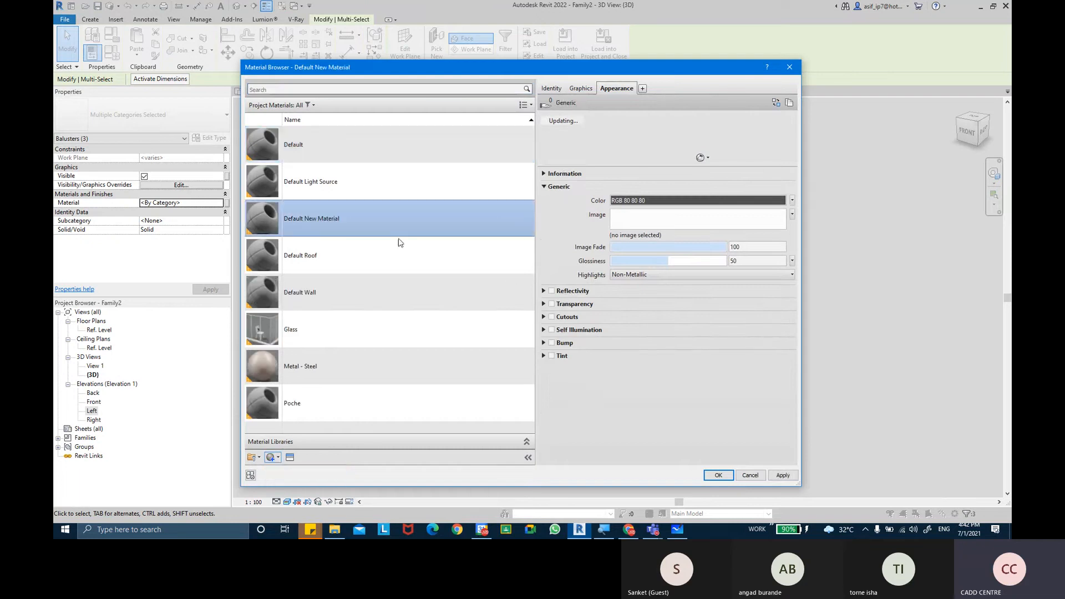
{"action": "left_click", "coordinate": [560, 88]}
{"action": "triple_click", "coordinate": [686, 103]}
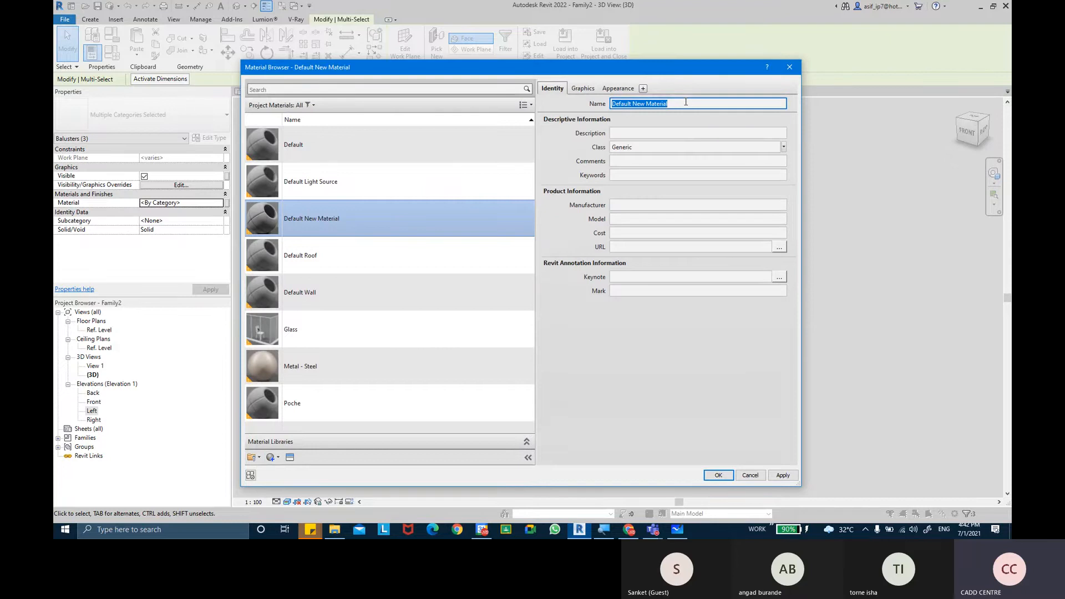
{"action": "key", "text": "BackSpace"}
{"action": "type", "text": "AR-BALUSTER"}
Set the AR-BALUSTER- GRC material's class to Concrete and open its description for editing
{"action": "left_click", "coordinate": [784, 147]}
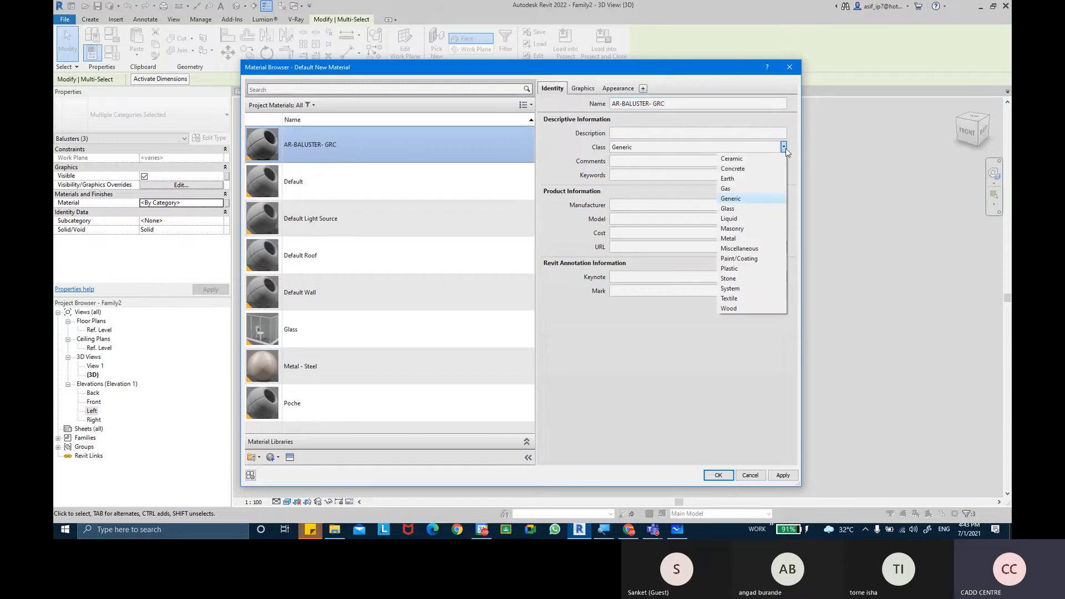
{"action": "left_click", "coordinate": [754, 170]}
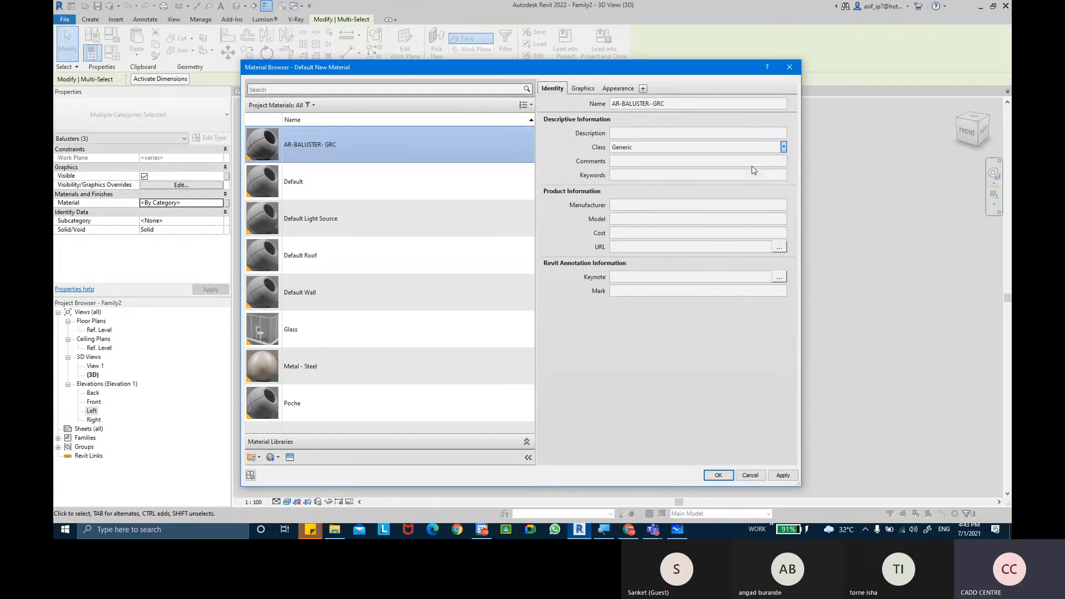
{"action": "left_click", "coordinate": [641, 137]}
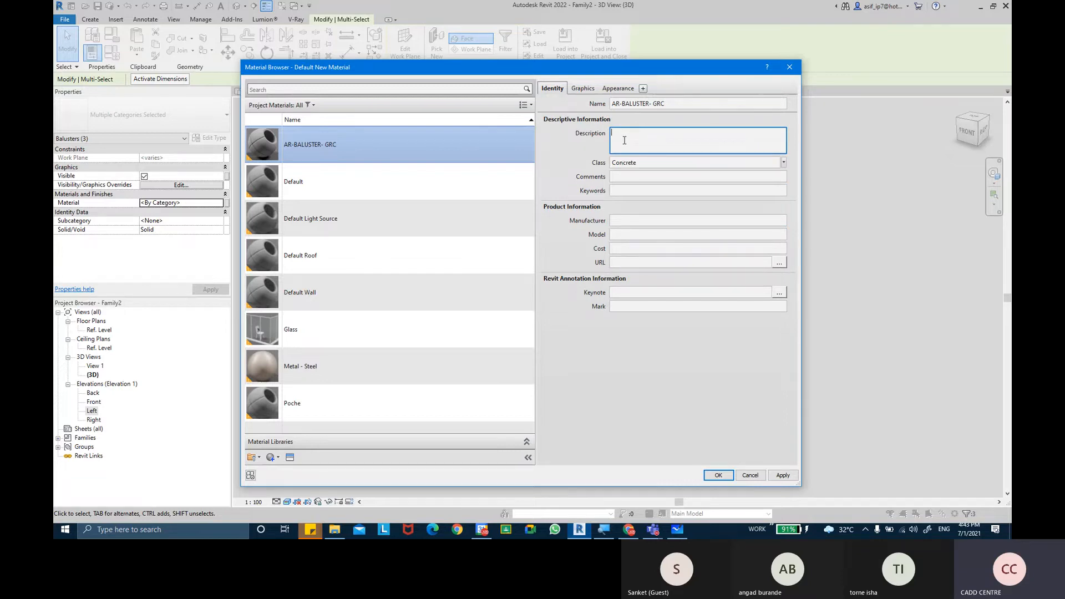
Switch to Chrome and replace the baluster image search with a search for "grc material"
{"action": "left_click", "coordinate": [629, 529]}
{"action": "left_click_drag", "start_coordinate": [181, 71], "coordinate": [79, 60]}
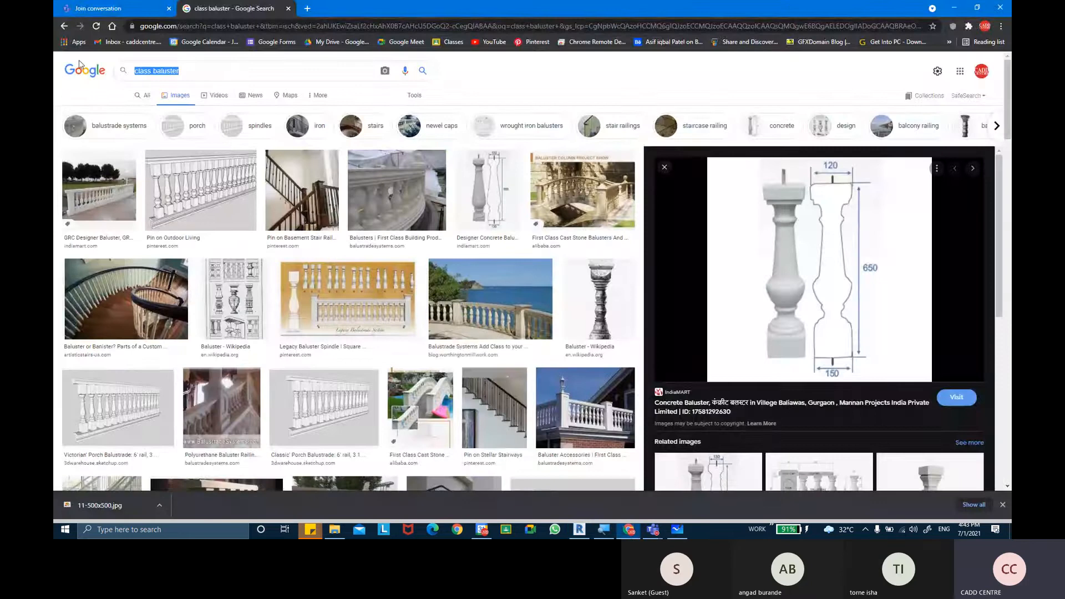
{"action": "key", "text": "BackSpace"}
{"action": "type", "text": "GR"}
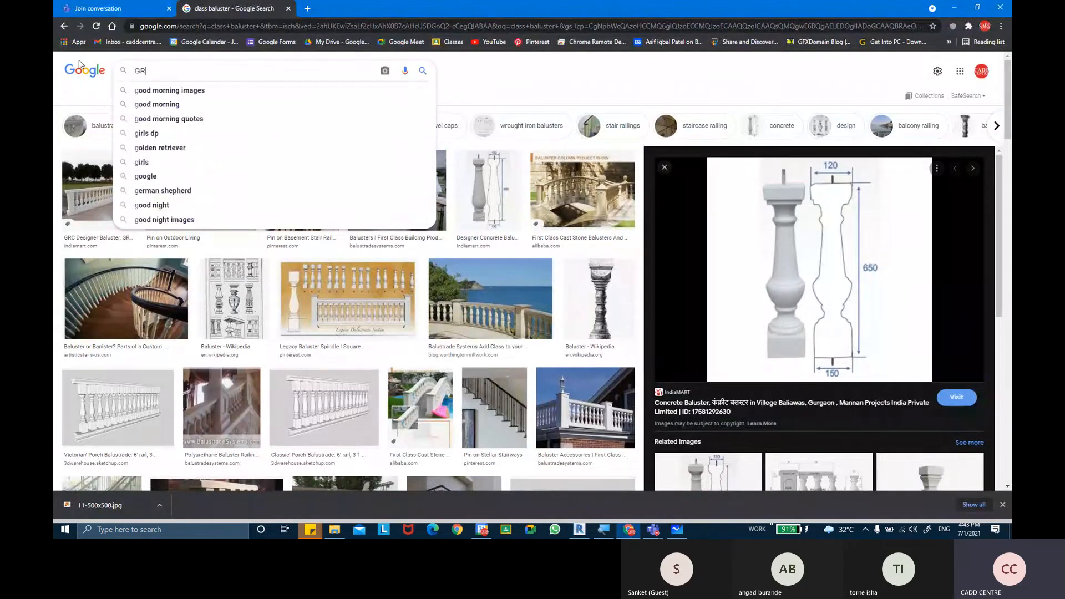
{"action": "key", "text": "BackSpace"}
{"action": "key", "text": "BackSpace"}
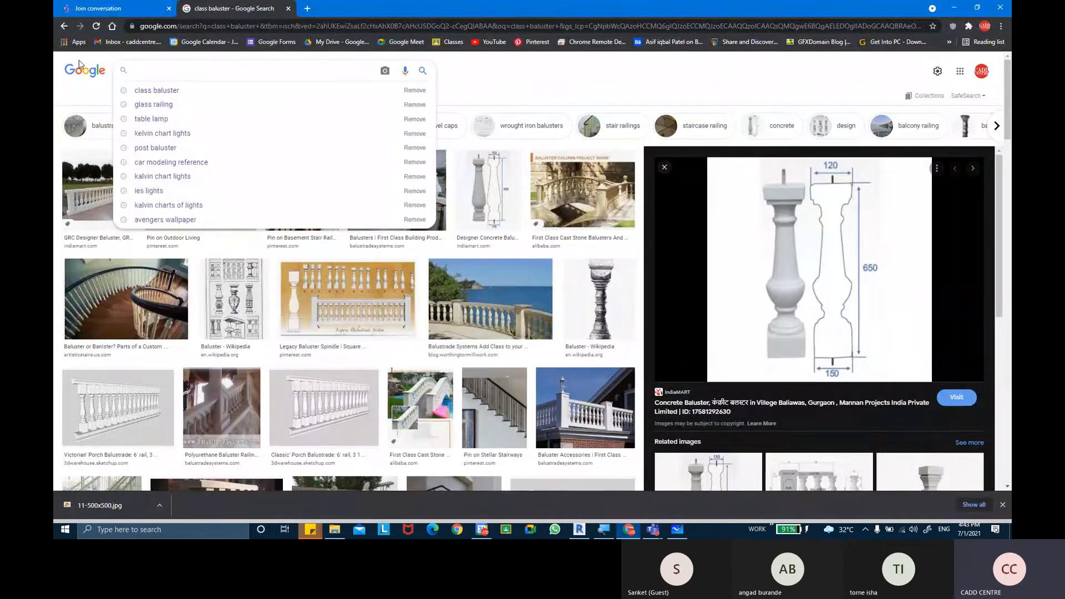
{"action": "type", "text": "GRC"}
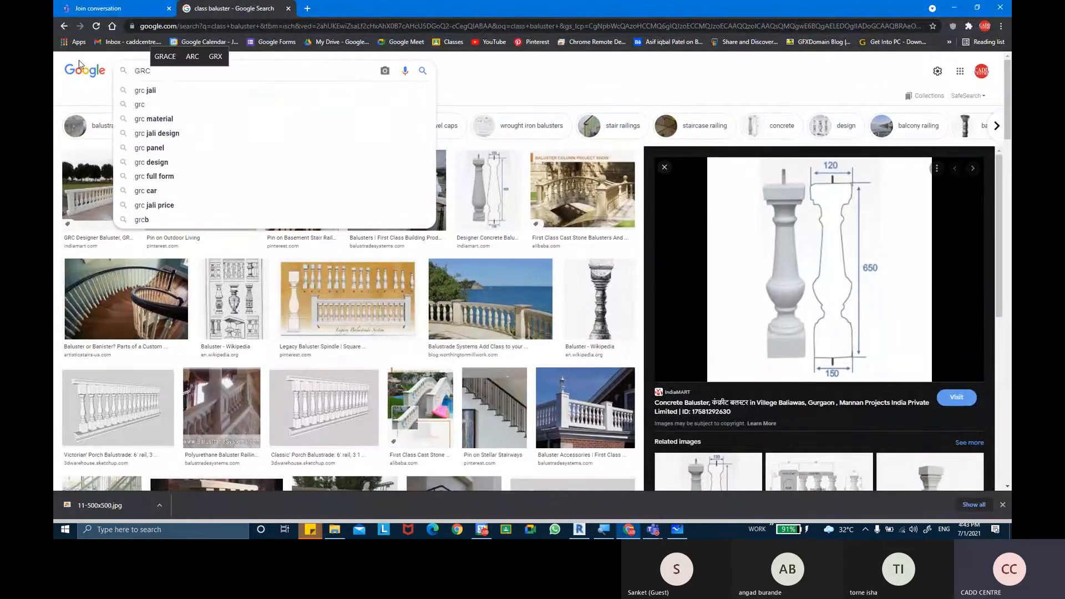
{"action": "left_click", "coordinate": [174, 122]}
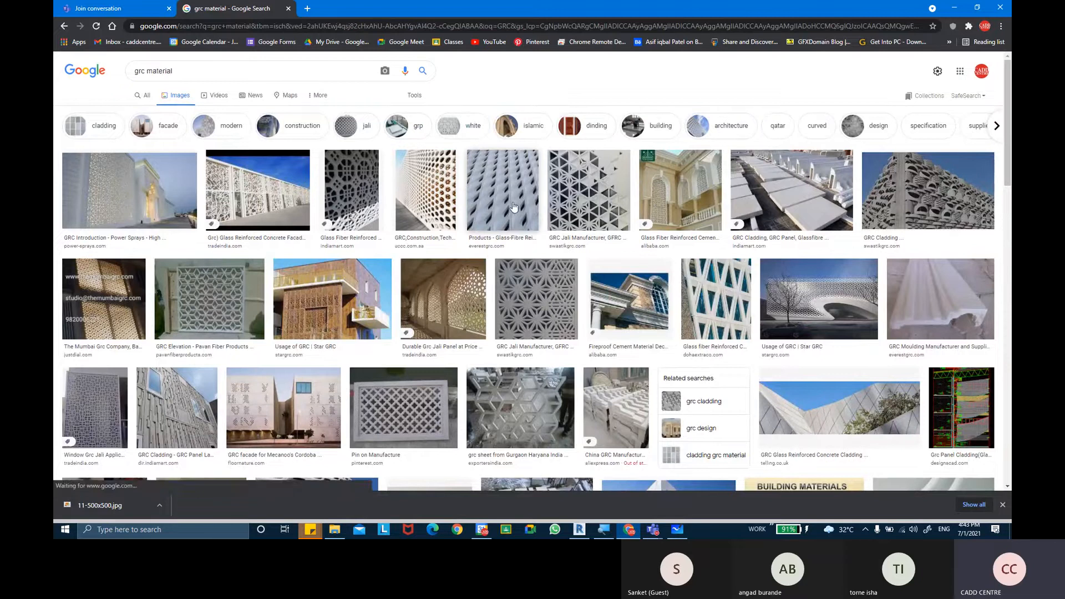
Browse the GRC image results, previewing the GRC sheet and the WHAT IS GRC (GFRC) facade with its related images
{"action": "scroll", "coordinate": [555, 217], "scroll_direction": "down", "scroll_amount": 1}
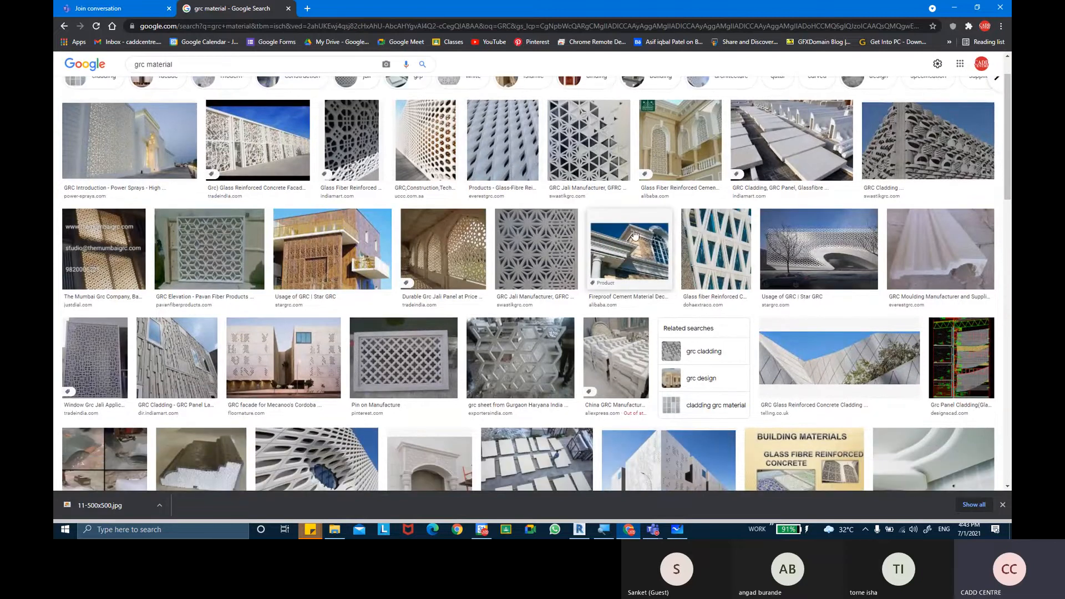
{"action": "left_click", "coordinate": [521, 358]}
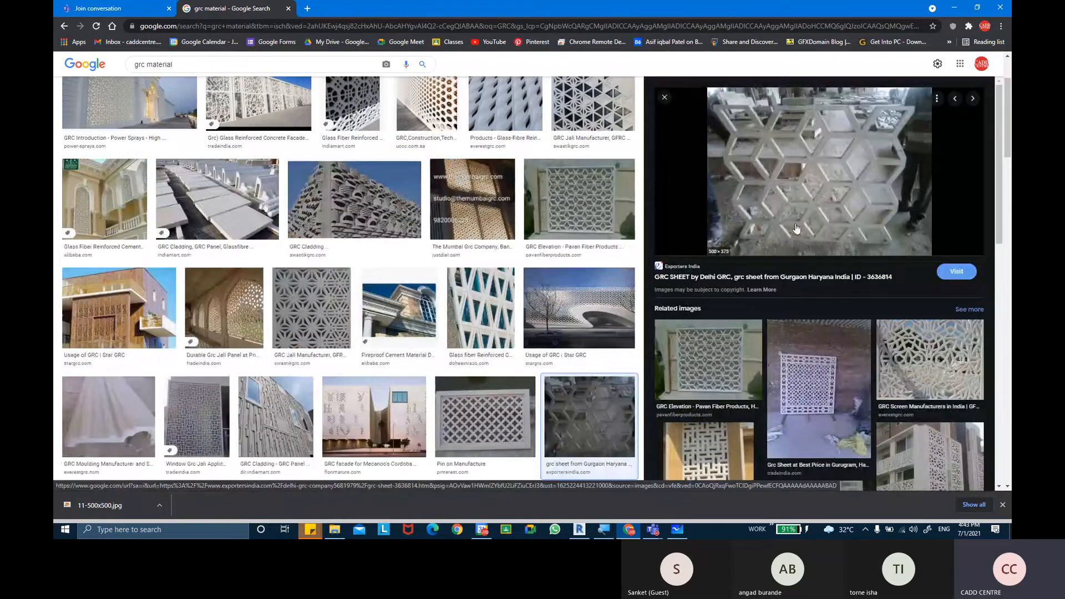
{"action": "scroll", "coordinate": [410, 333], "scroll_direction": "down", "scroll_amount": 3}
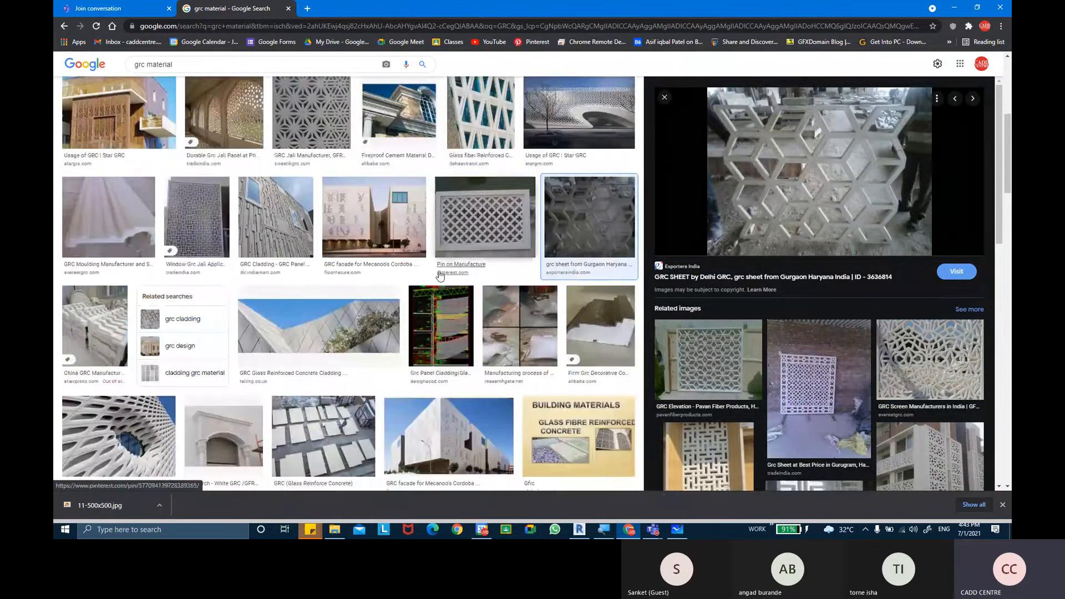
{"action": "scroll", "coordinate": [440, 276], "scroll_direction": "down", "scroll_amount": 4}
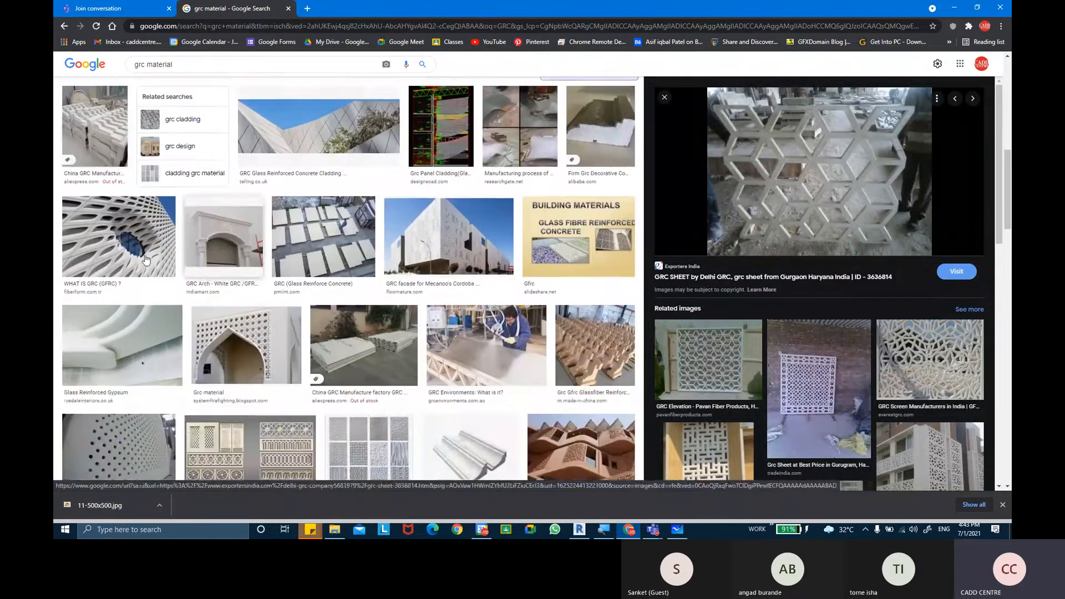
{"action": "left_click", "coordinate": [141, 222]}
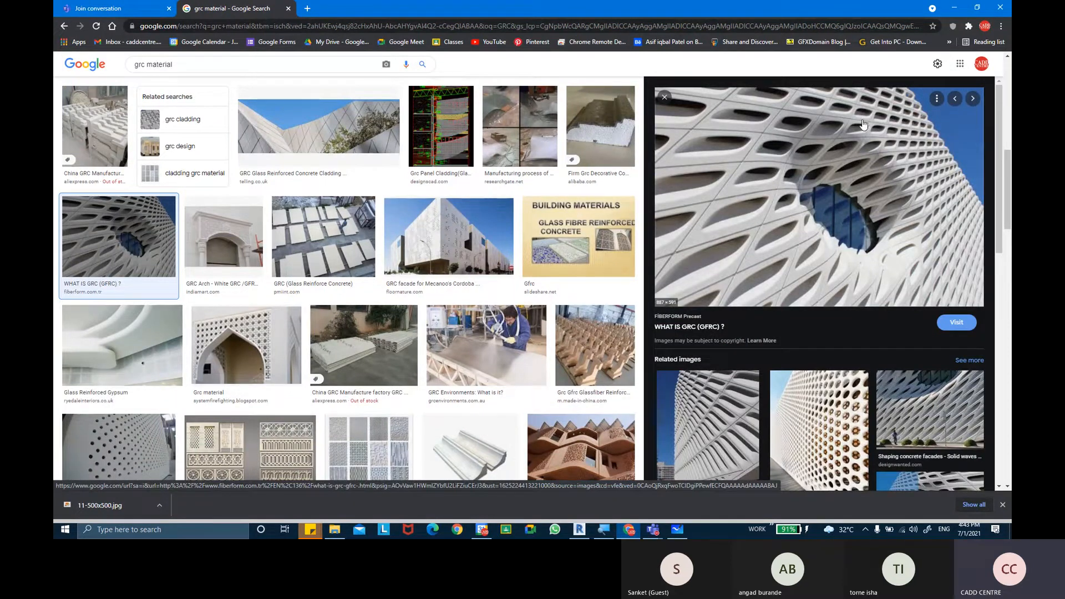
{"action": "scroll", "coordinate": [854, 155], "scroll_direction": "down", "scroll_amount": 2}
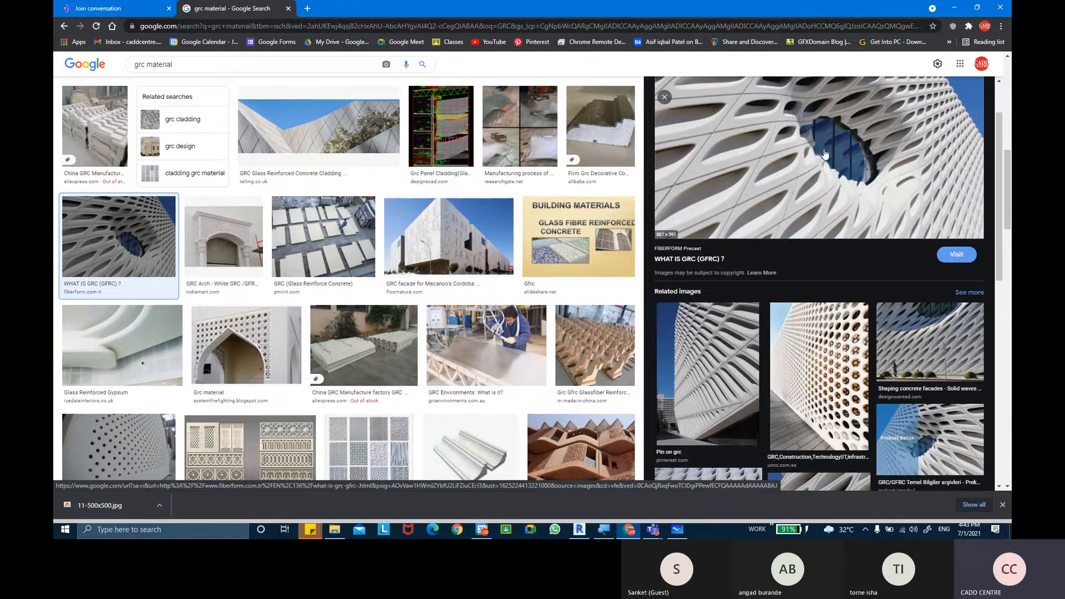
{"action": "scroll", "coordinate": [864, 167], "scroll_direction": "down", "scroll_amount": 6}
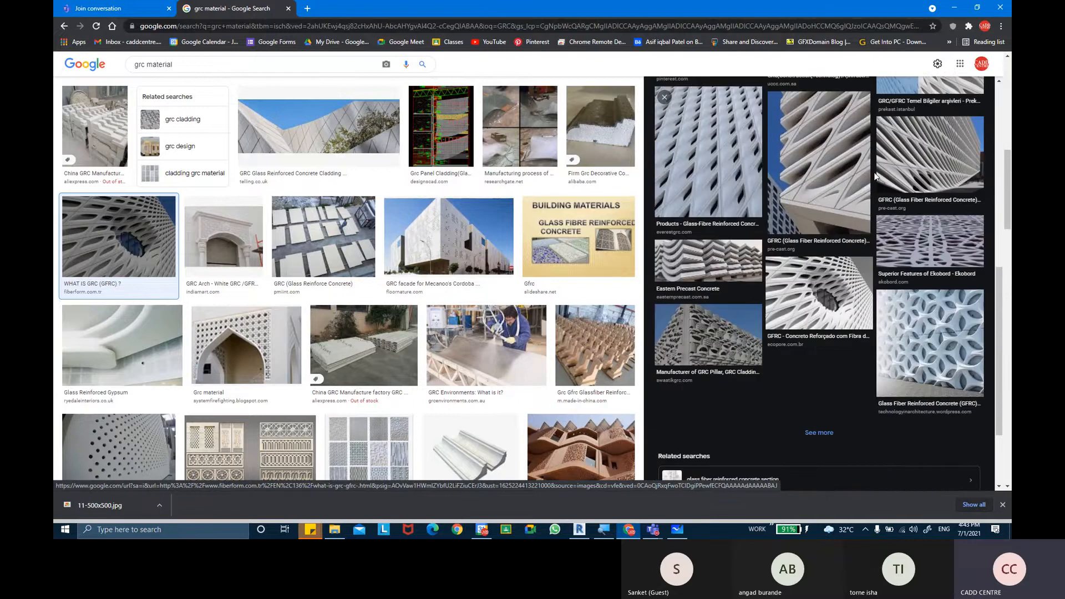
{"action": "scroll", "coordinate": [365, 216], "scroll_direction": "down", "scroll_amount": 4}
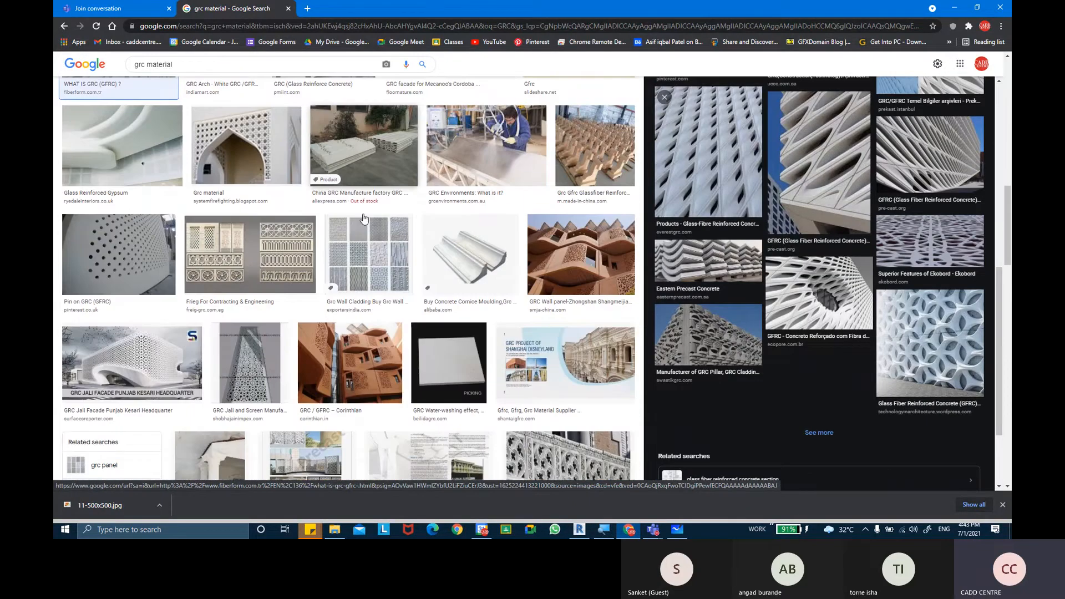
{"action": "scroll", "coordinate": [368, 212], "scroll_direction": "down", "scroll_amount": 2}
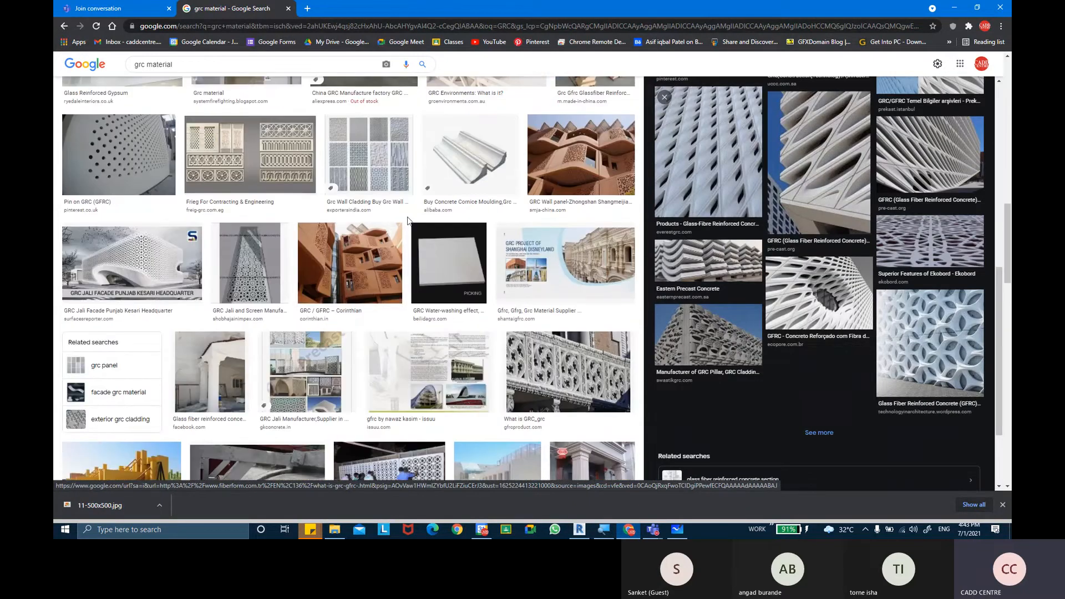
{"action": "scroll", "coordinate": [450, 246], "scroll_direction": "down", "scroll_amount": 2}
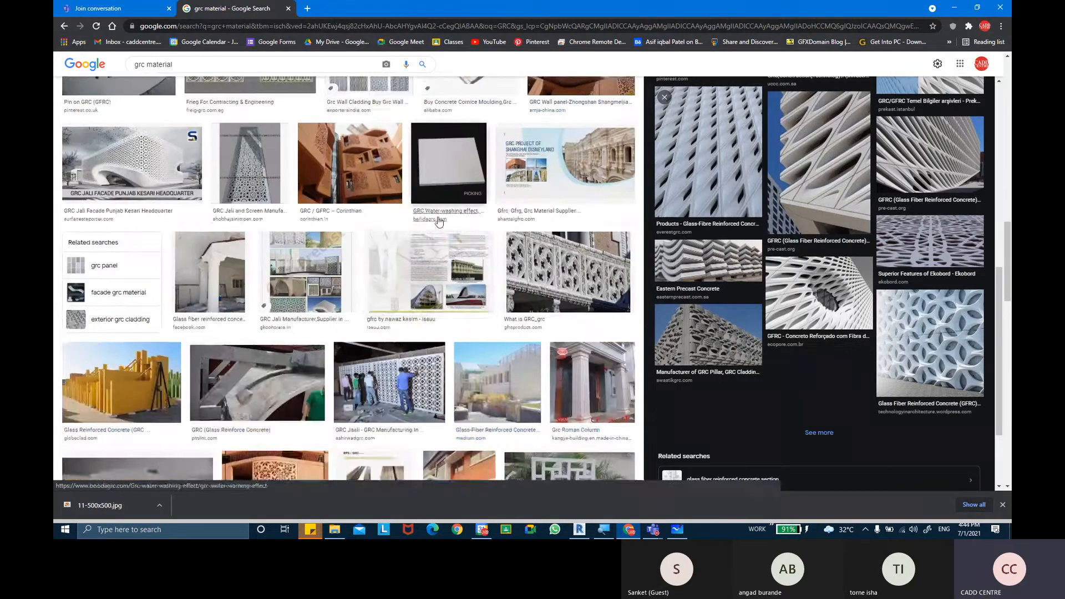
Preview the GRC jaali panels, the moulded GRC ceiling and a related decorative GFRC column among the image results
{"action": "left_click", "coordinate": [415, 352]}
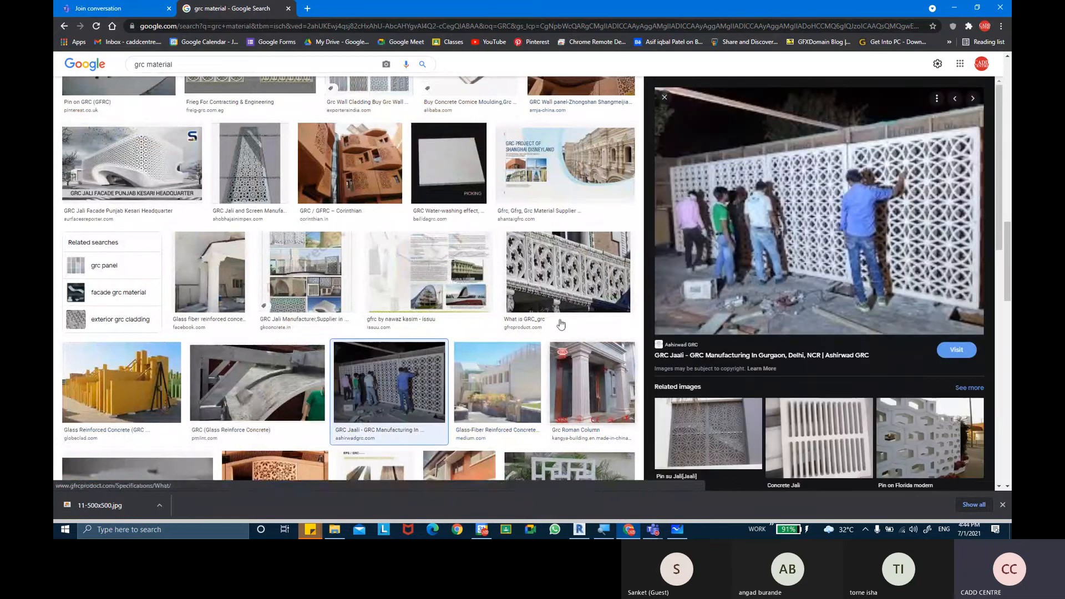
{"action": "scroll", "coordinate": [316, 340], "scroll_direction": "down", "scroll_amount": 5}
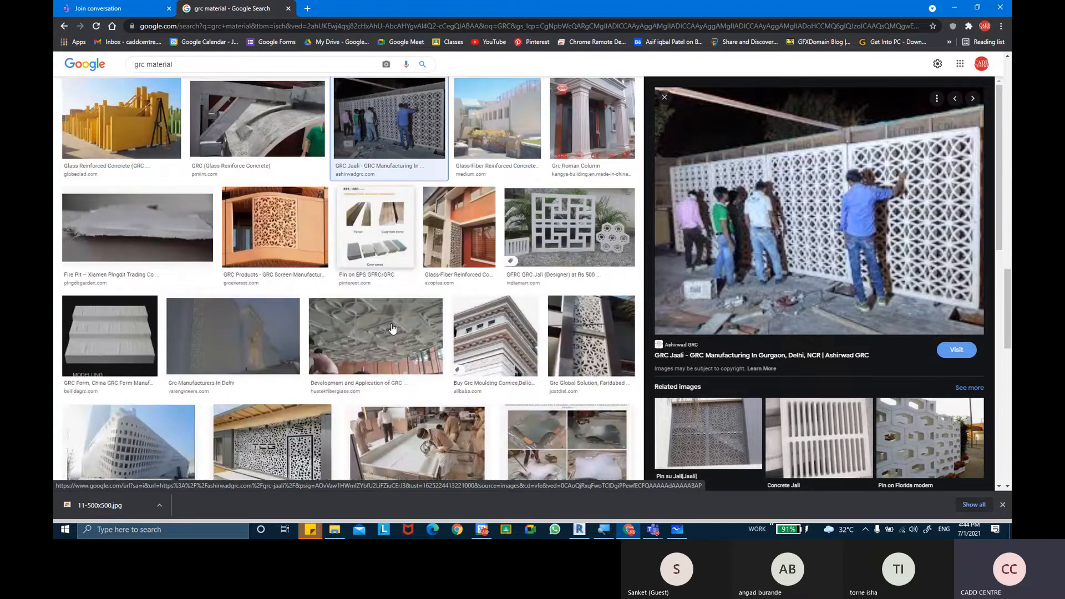
{"action": "left_click", "coordinate": [391, 328]}
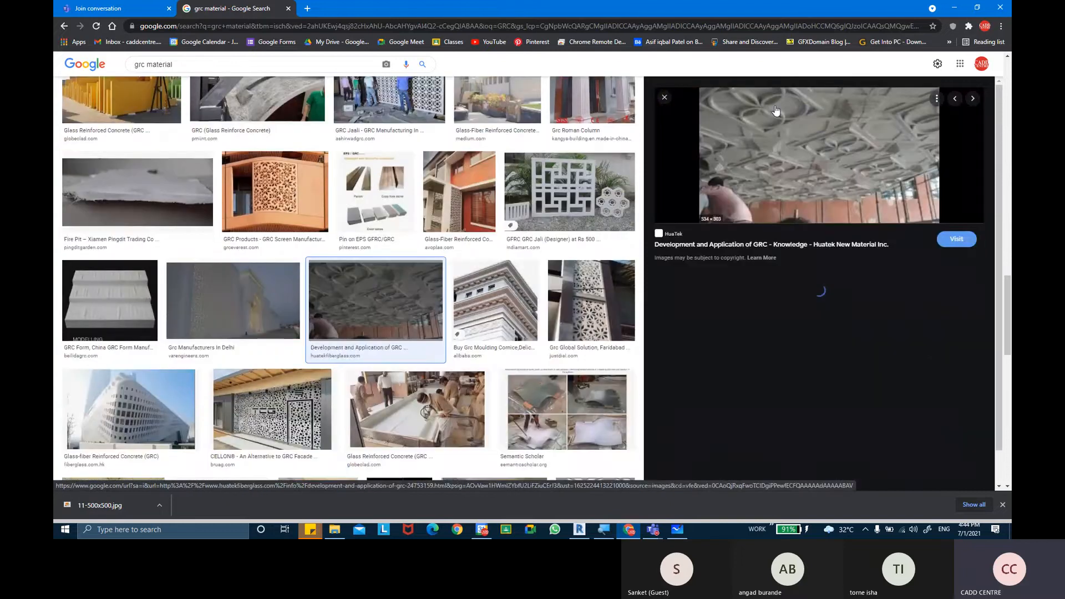
{"action": "left_click", "coordinate": [737, 409]}
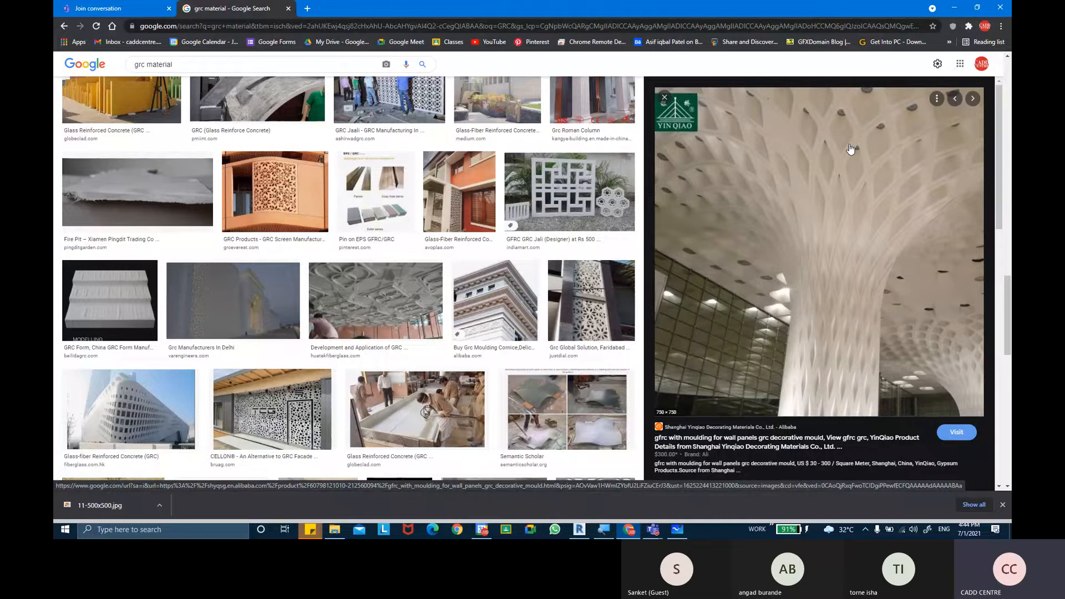
Switch back to Revit and make the AR-BALUSTER- GRC material's shading use its render appearance, leaving its surface pattern unset
{"action": "key", "text": "alt+Tab"}
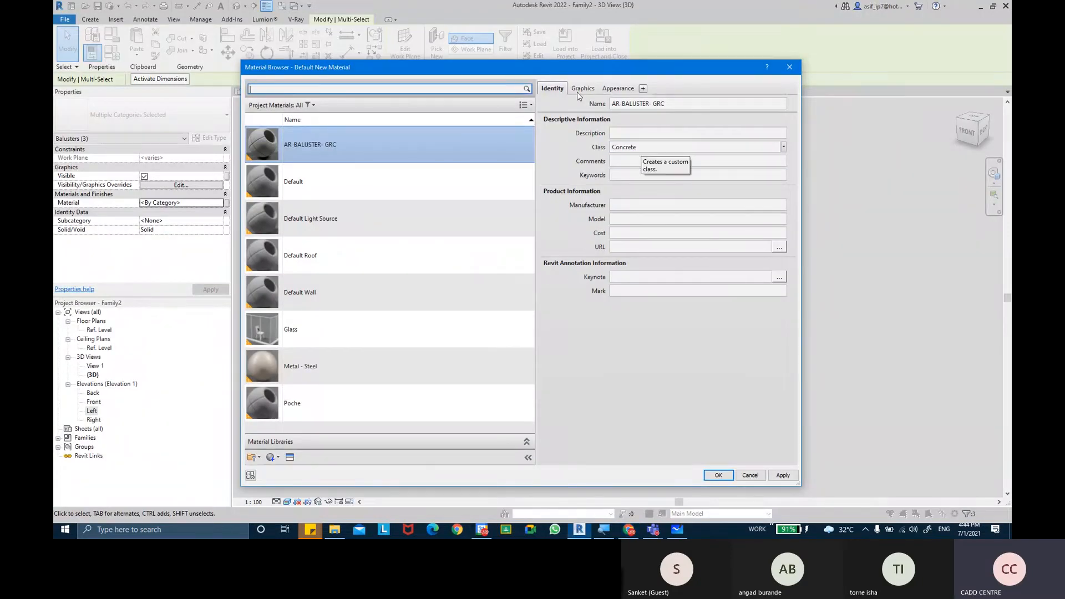
{"action": "left_click", "coordinate": [647, 131]}
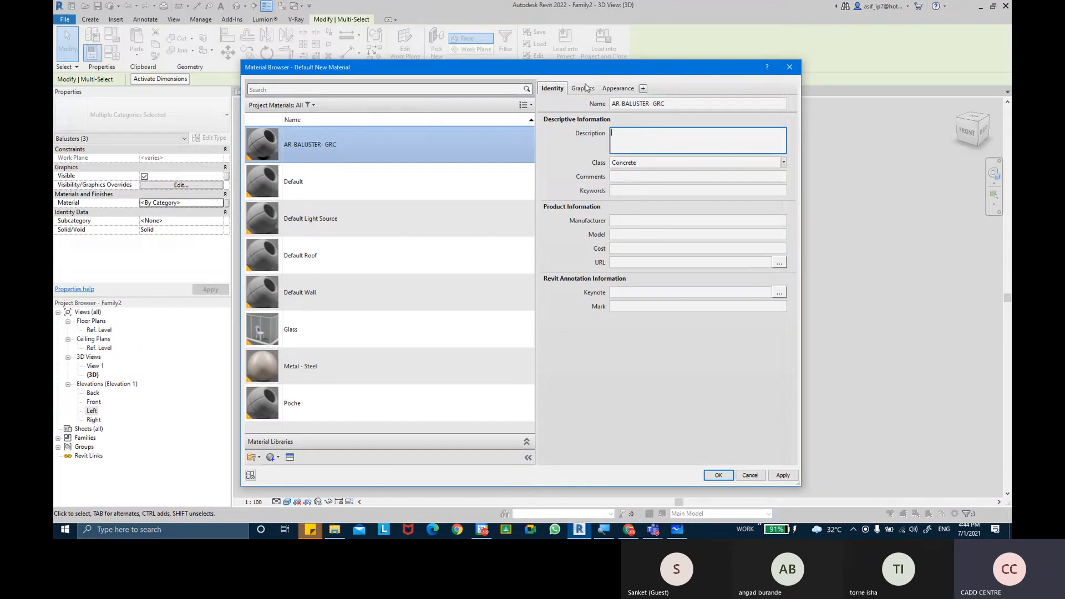
{"action": "left_click", "coordinate": [584, 89]}
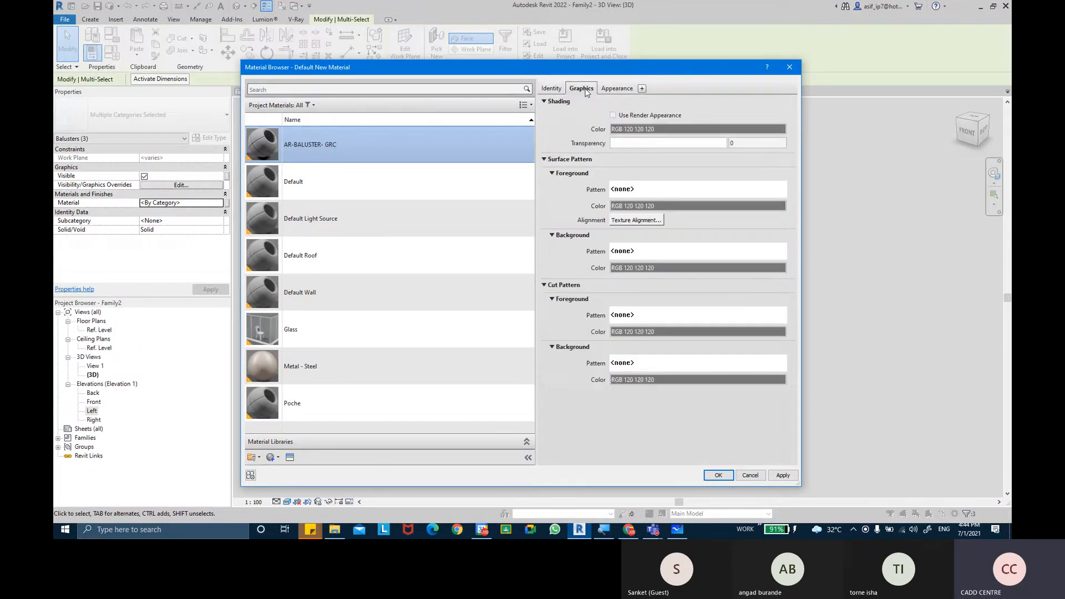
{"action": "left_click", "coordinate": [646, 115]}
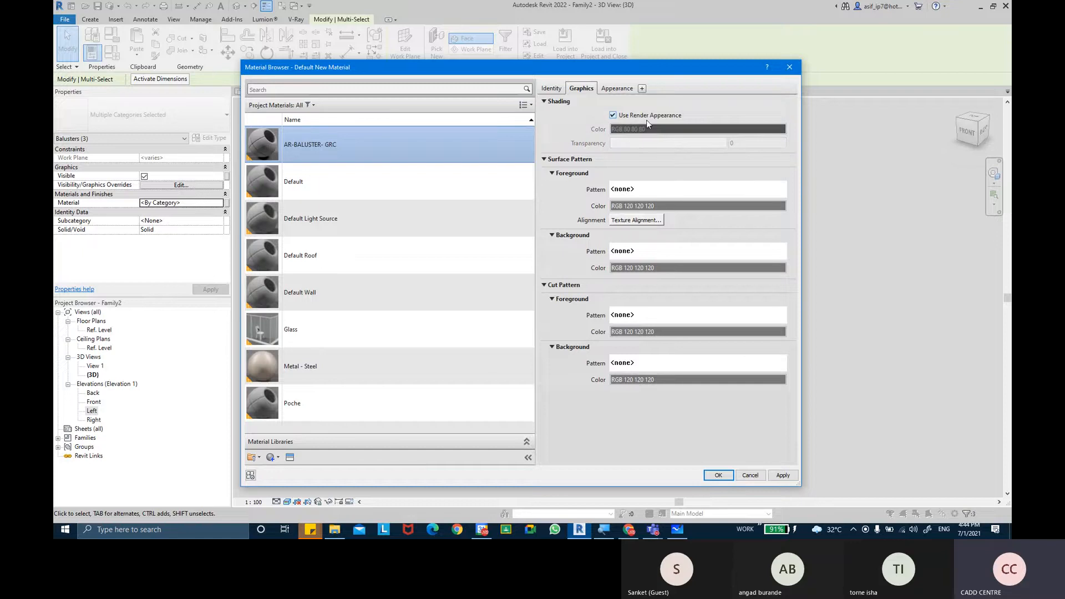
{"action": "left_click", "coordinate": [655, 190]}
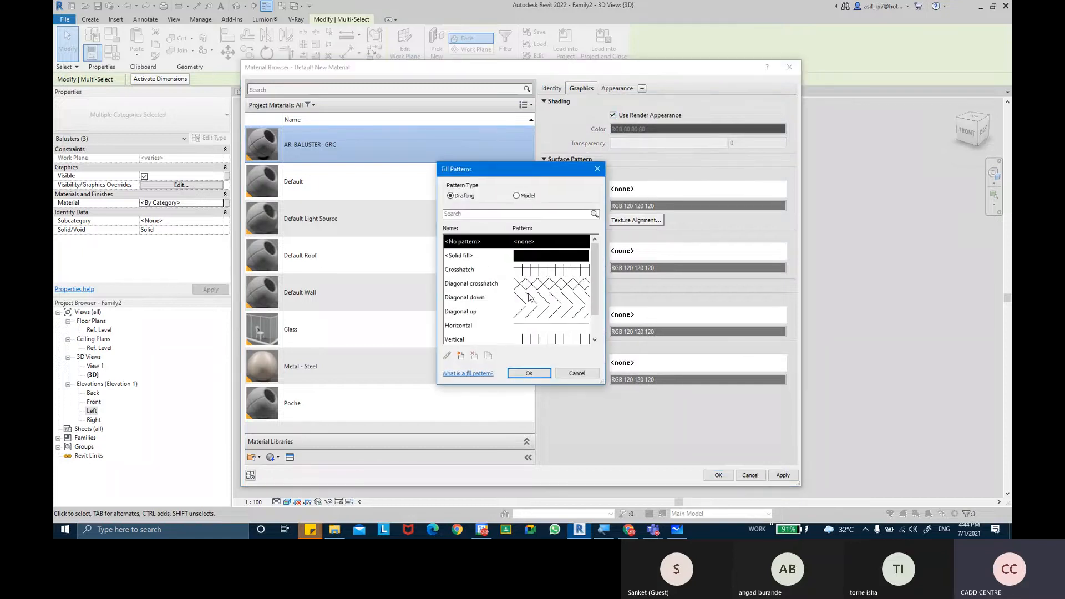
{"action": "left_click", "coordinate": [576, 374]}
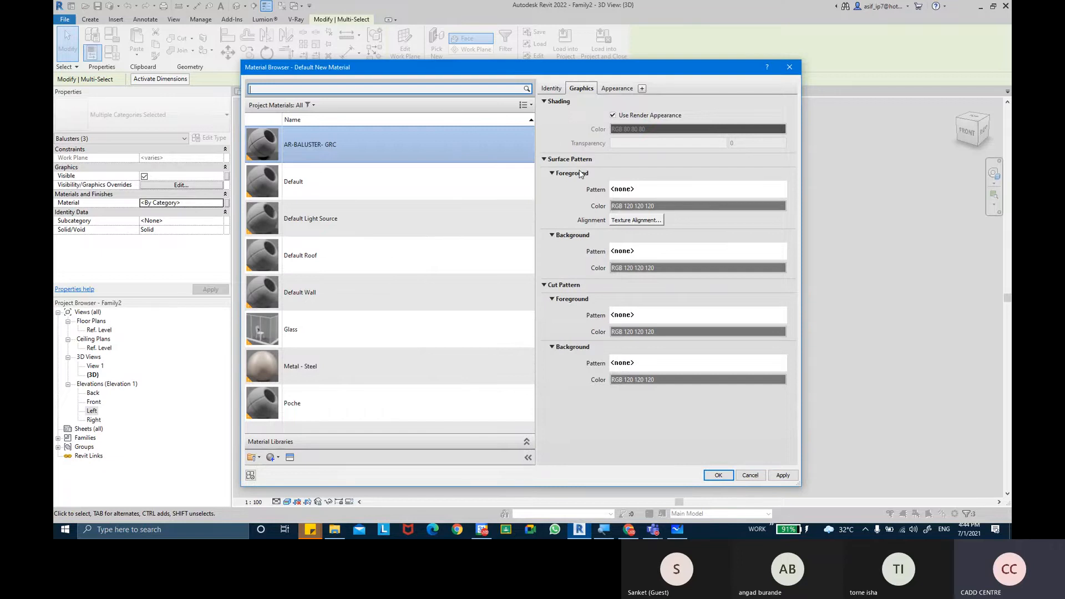
{"action": "left_click", "coordinate": [581, 88]}
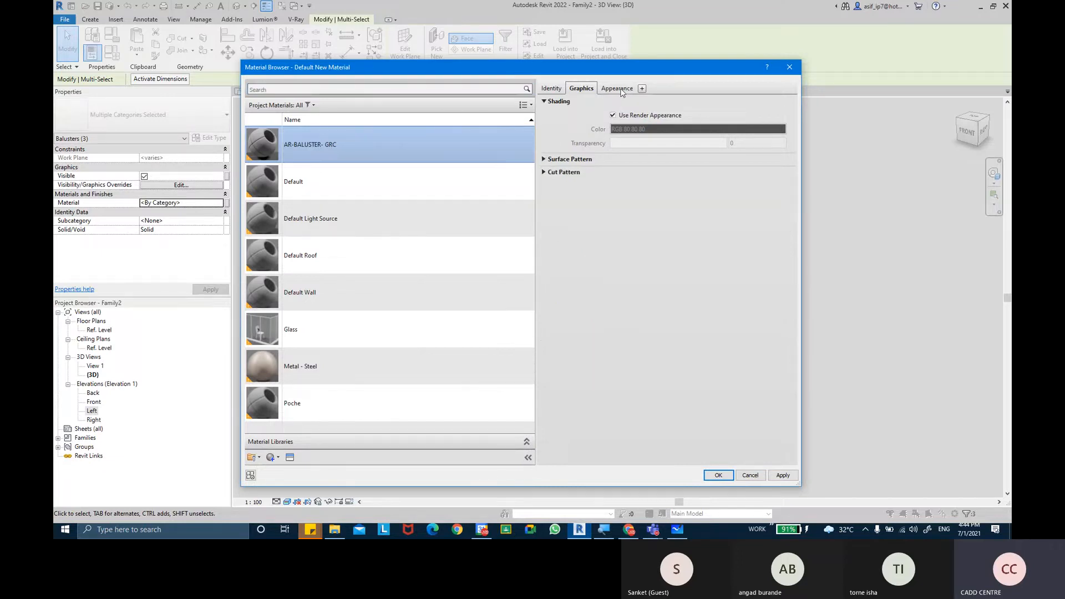
Open the appearance assets for the material and examine the Miscellaneous categories from Base Materials to Wax
{"action": "left_click", "coordinate": [619, 89]}
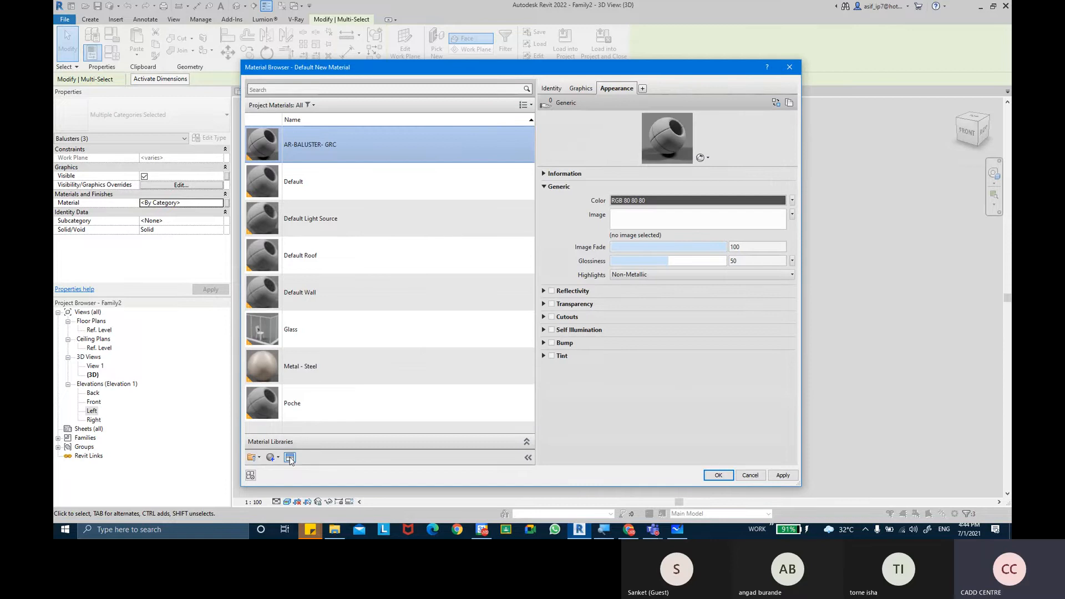
{"action": "left_click", "coordinate": [290, 458]}
{"action": "left_click", "coordinate": [201, 171]}
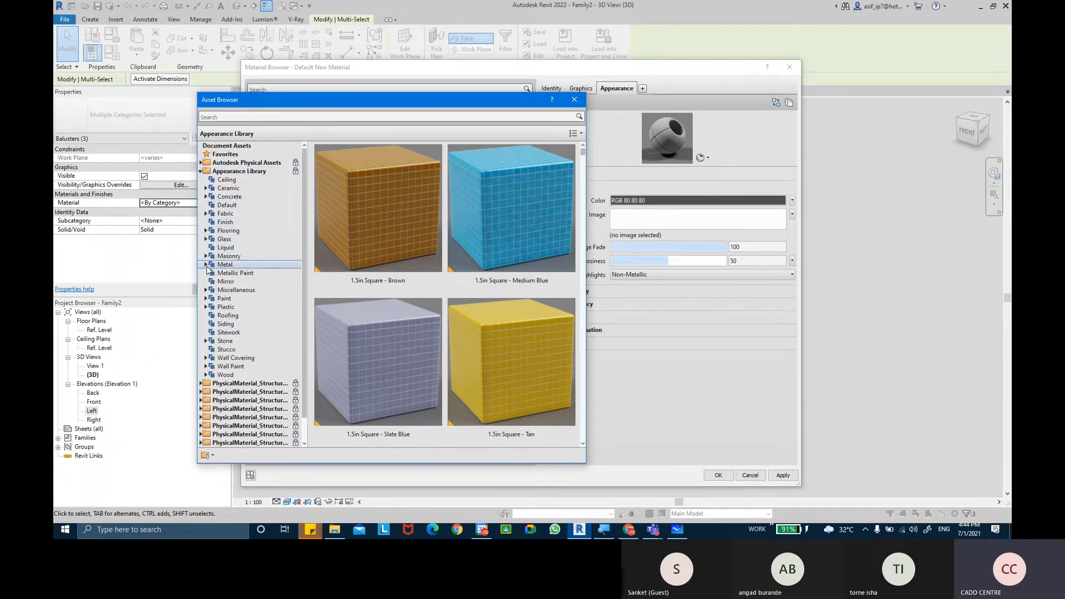
{"action": "left_click", "coordinate": [206, 291]}
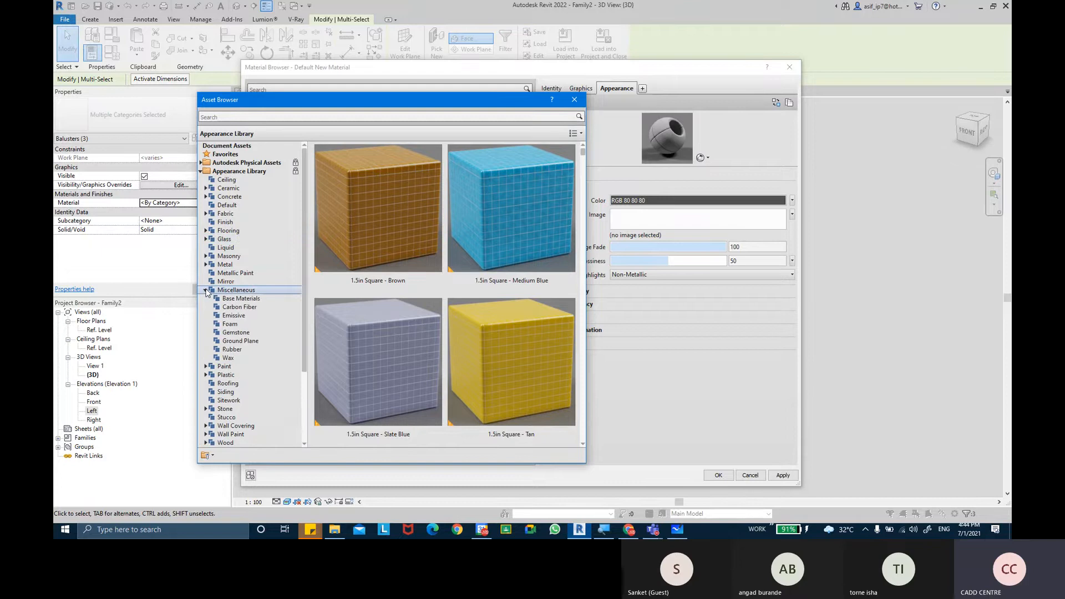
{"action": "left_click", "coordinate": [239, 298]}
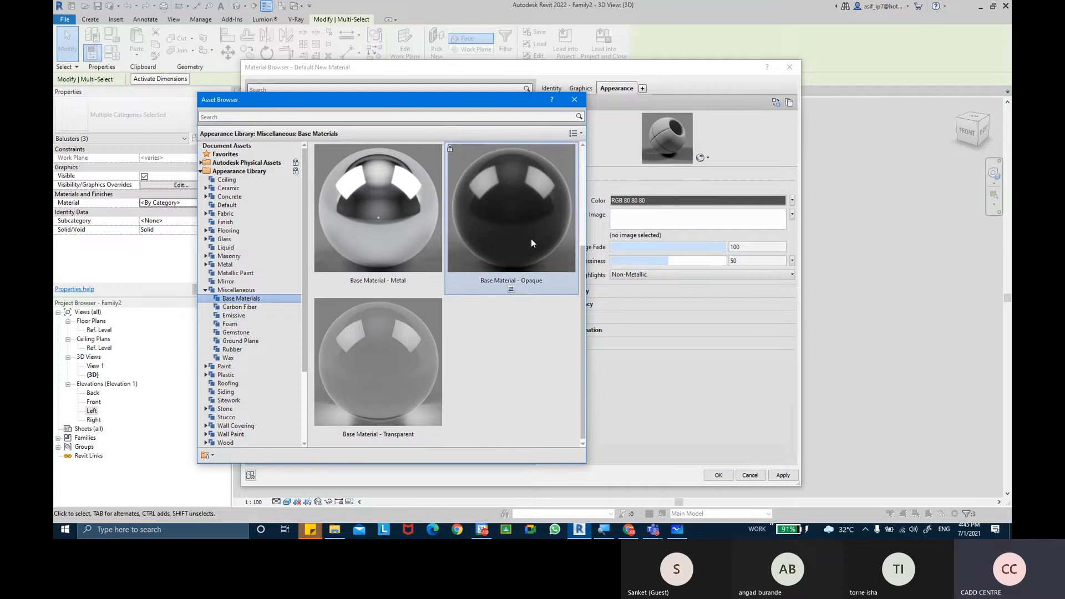
{"action": "left_click", "coordinate": [239, 308]}
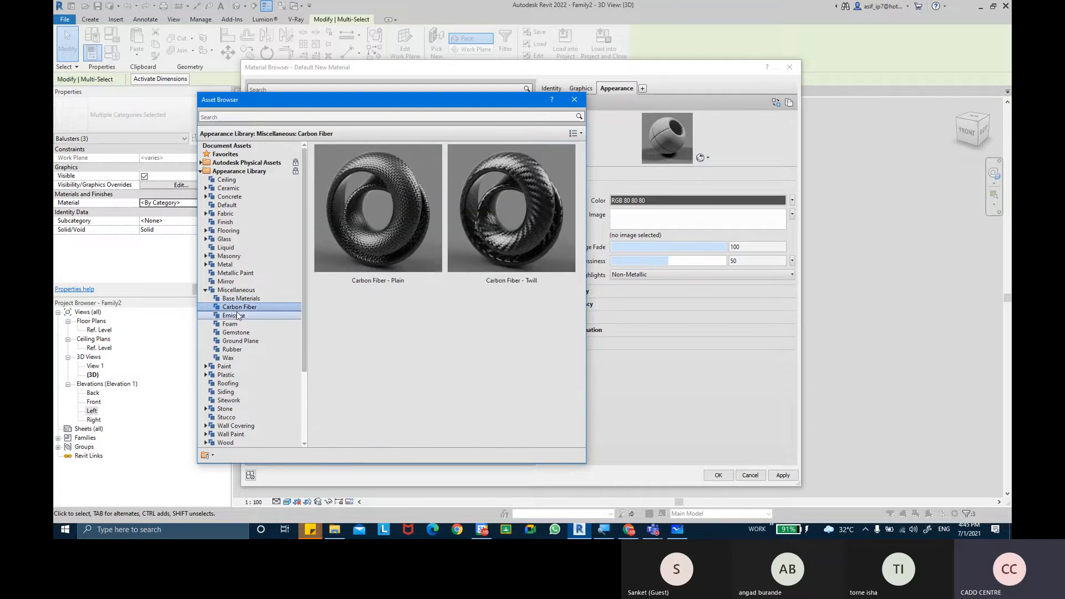
{"action": "left_click", "coordinate": [237, 315]}
{"action": "left_click", "coordinate": [238, 324]}
{"action": "left_click", "coordinate": [239, 333]}
{"action": "left_click", "coordinate": [238, 341]}
{"action": "left_click", "coordinate": [238, 350]}
{"action": "left_click", "coordinate": [237, 358]}
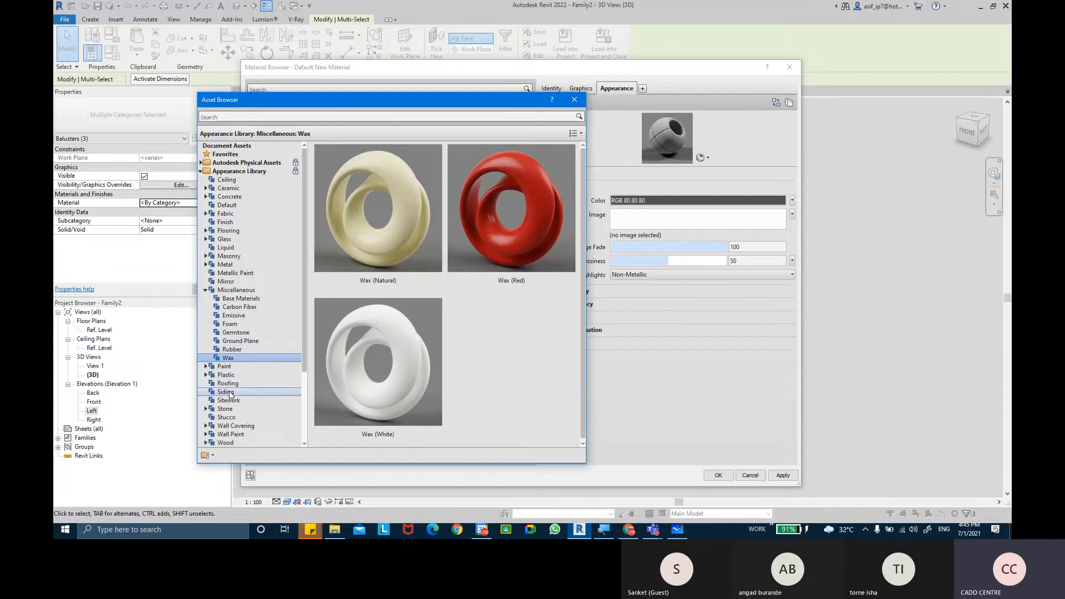
{"action": "left_click", "coordinate": [206, 290]}
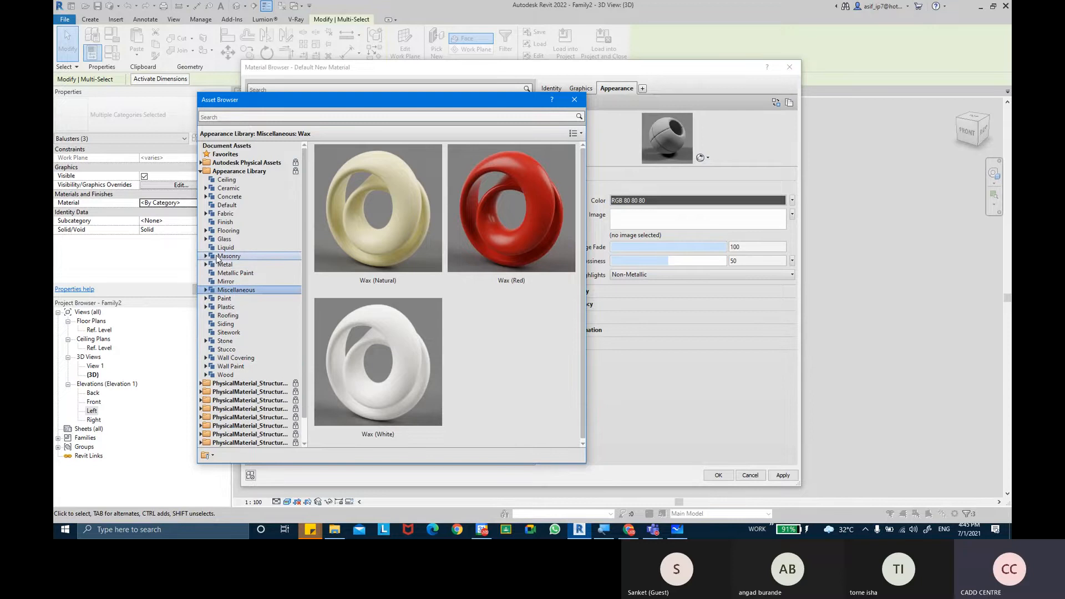
Look through the Default and Concrete categories of the Appearance Library for a suitable GRC finish
{"action": "left_click", "coordinate": [226, 204]}
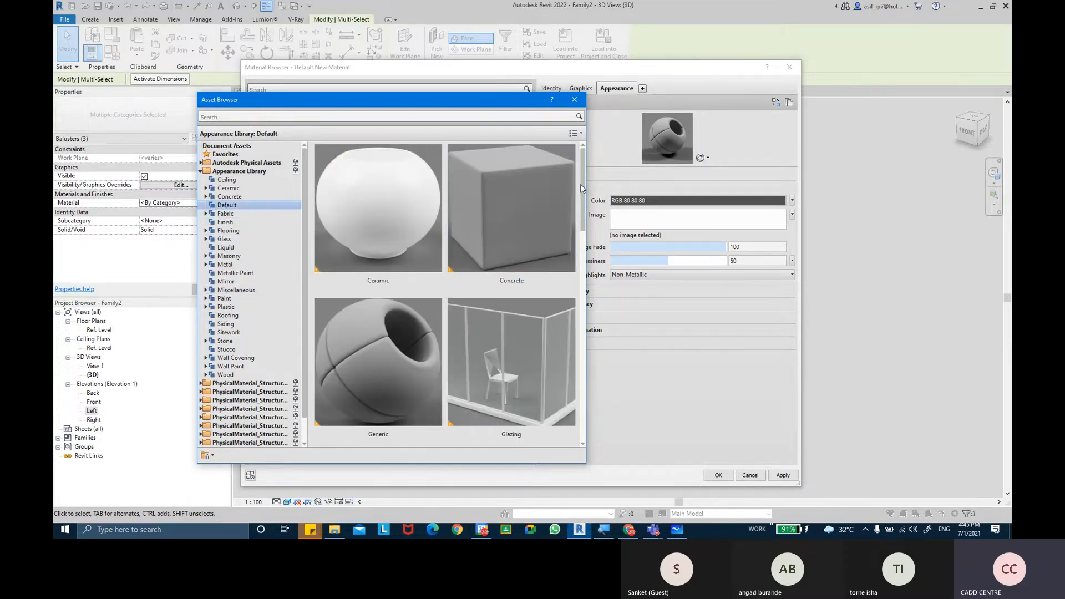
{"action": "left_click_drag", "start_coordinate": [582, 188], "coordinate": [581, 401]}
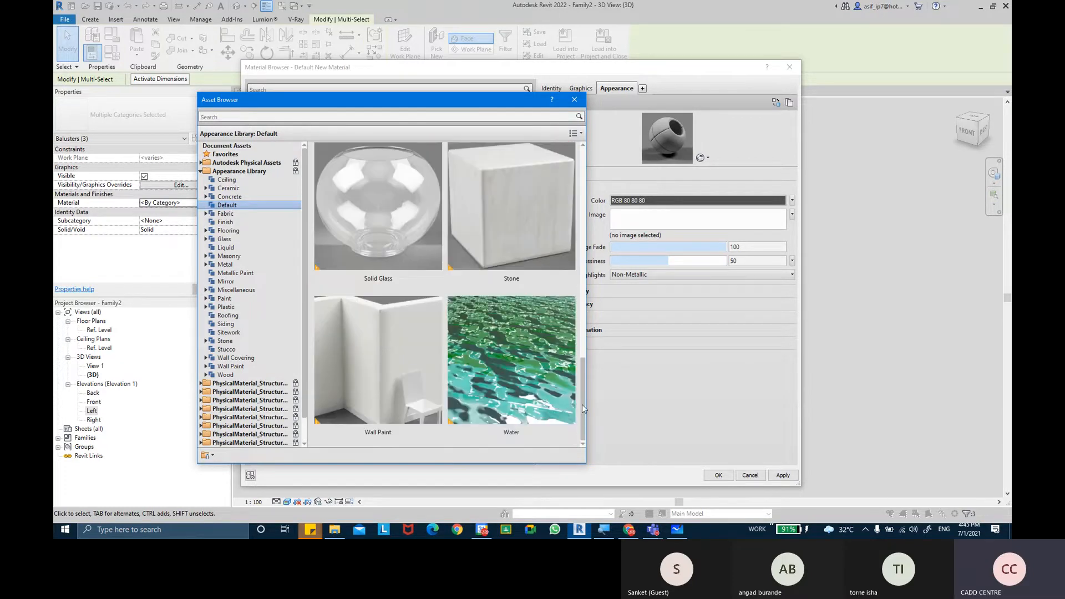
{"action": "left_click", "coordinate": [206, 197]}
{"action": "left_click", "coordinate": [229, 196]}
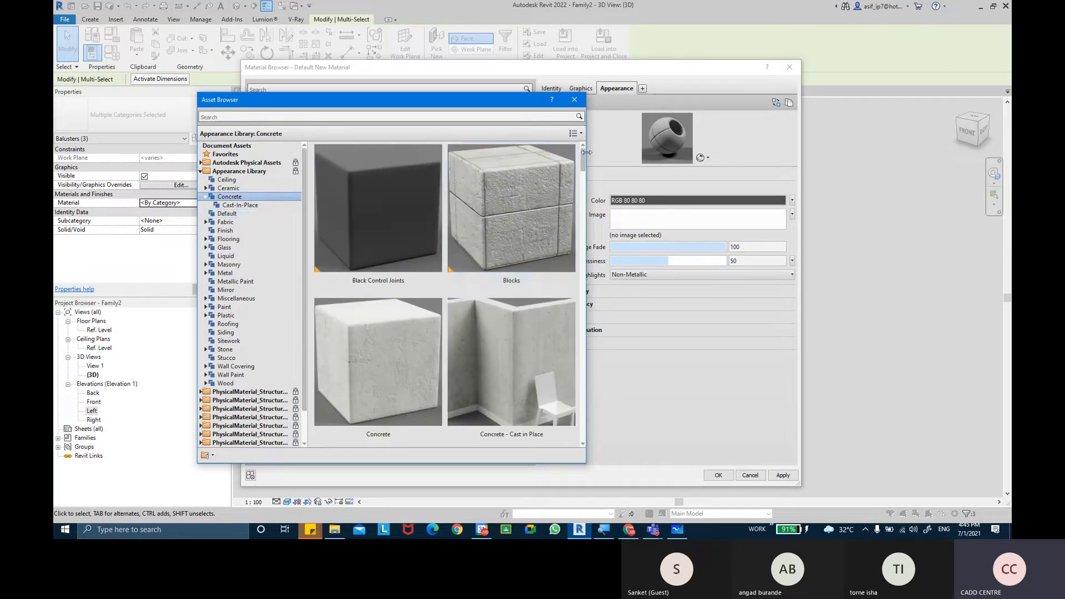
{"action": "left_click_drag", "start_coordinate": [581, 158], "coordinate": [582, 428]}
Search the assets for GYPSUM, give the material the Gypsum Board - Painted White appearance, and assign it to the baluster solids
{"action": "left_click", "coordinate": [278, 117]}
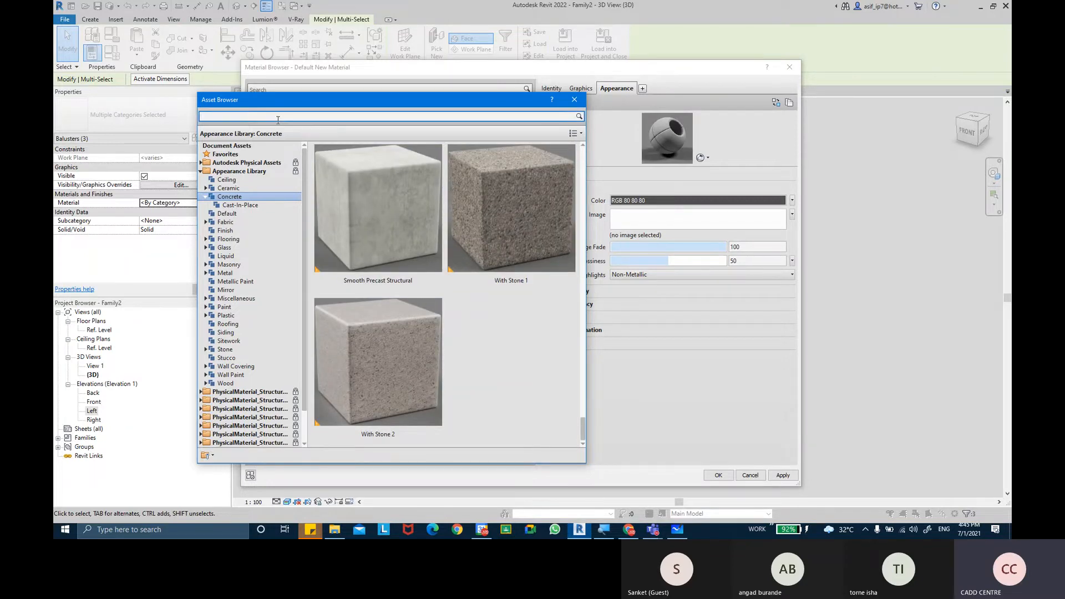
{"action": "type", "text": "GYPSUM"}
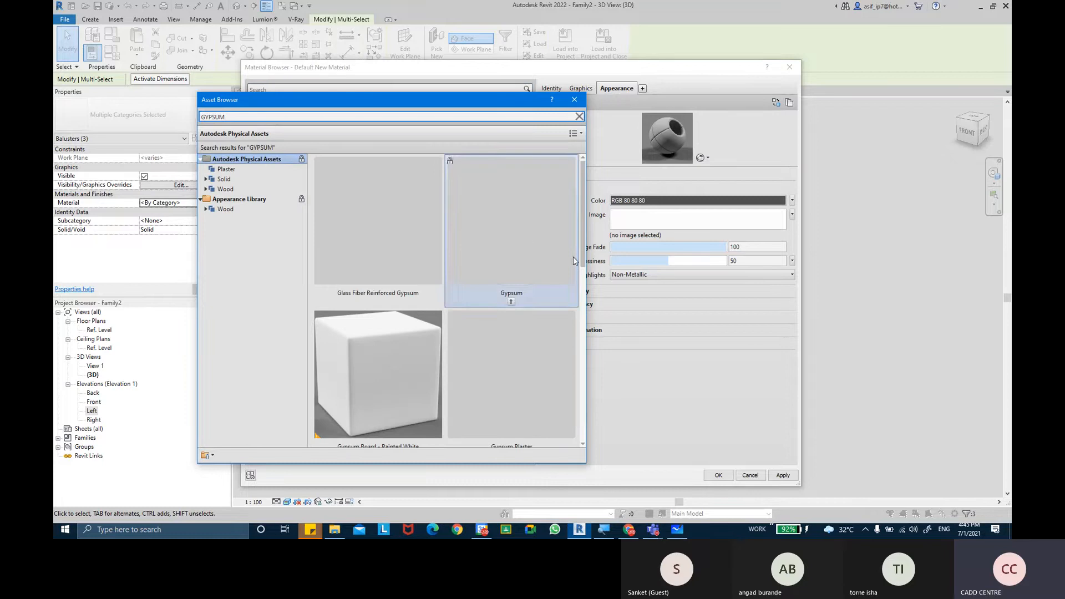
{"action": "mouse_move", "coordinate": [584, 220]}
{"action": "left_mouse_down"}
{"action": "mouse_move", "coordinate": [584, 236]}
{"action": "mouse_move", "coordinate": [584, 226]}
{"action": "left_mouse_up"}
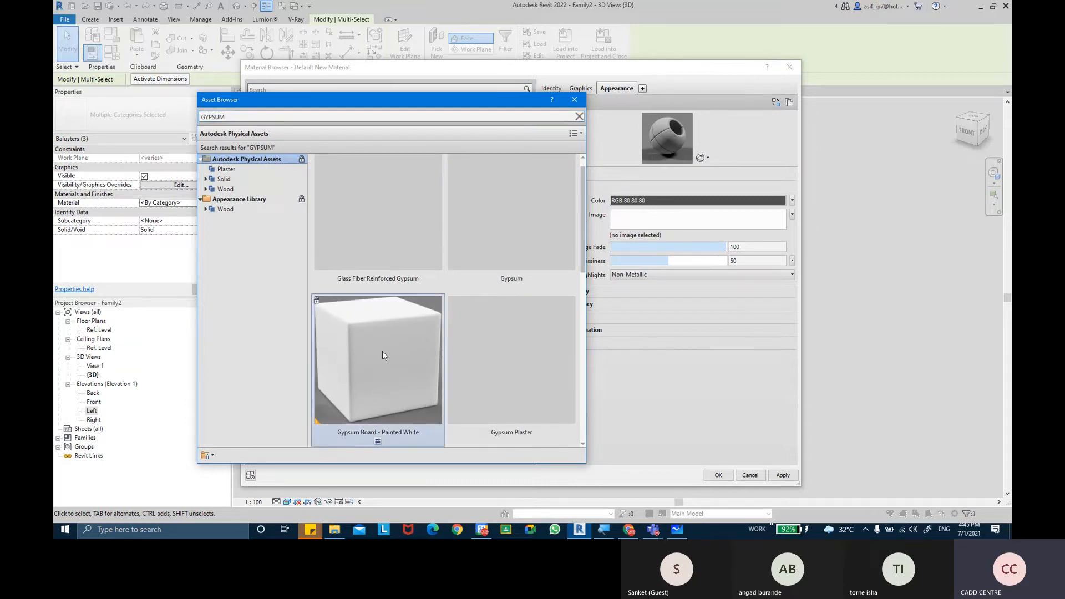
{"action": "double_click", "coordinate": [405, 345]}
{"action": "left_click", "coordinate": [575, 101]}
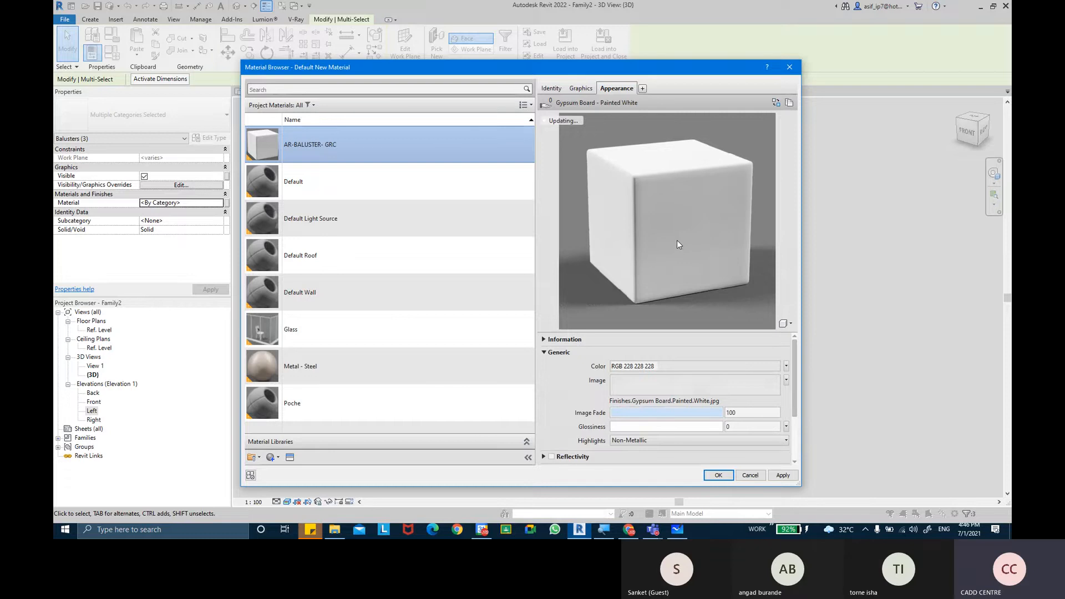
{"action": "left_click", "coordinate": [781, 476]}
{"action": "left_click", "coordinate": [719, 476]}
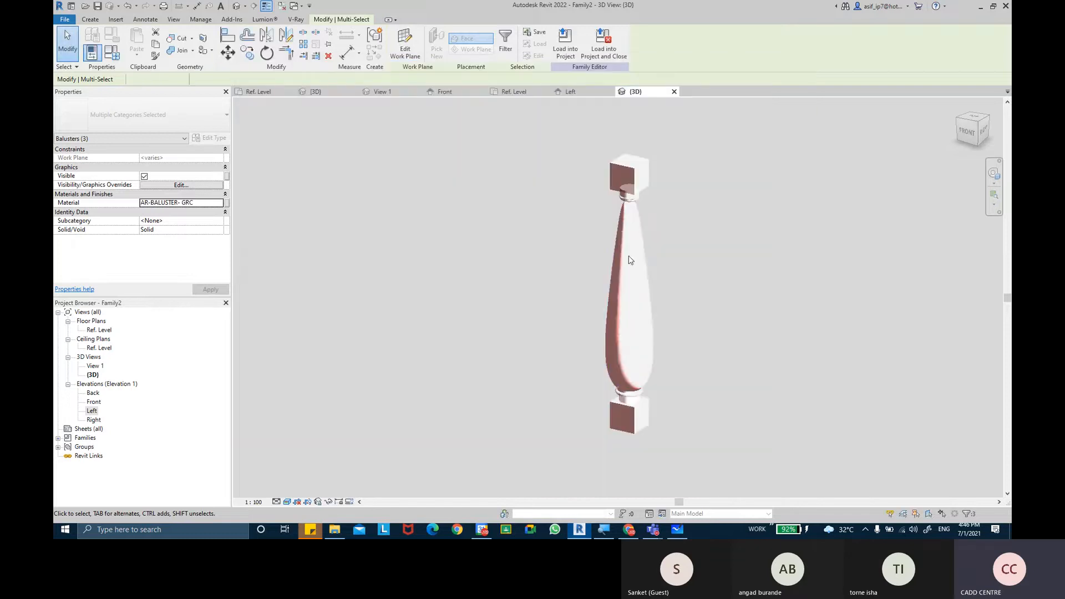
Reselect all three baluster solids and open the family parameter association for their material
{"action": "left_click", "coordinate": [666, 217]}
{"action": "middle_click_drag", "start_coordinate": [665, 217], "coordinate": [714, 270], "text": "shift"}
{"action": "left_click_drag", "start_coordinate": [597, 153], "coordinate": [713, 409]}
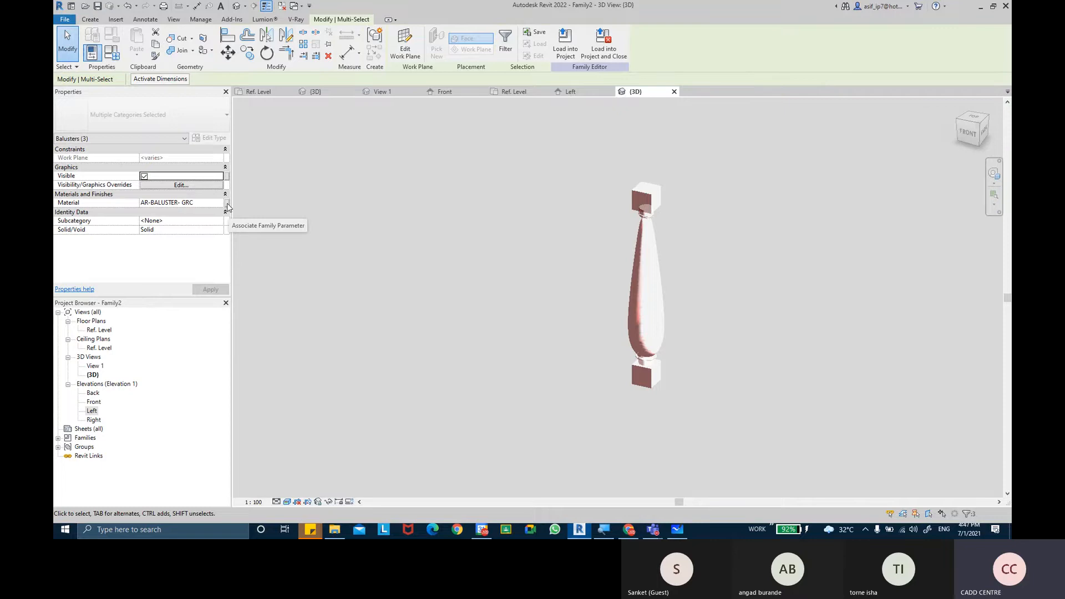
{"action": "key", "text": "ctrl"}
{"action": "left_click", "coordinate": [227, 203]}
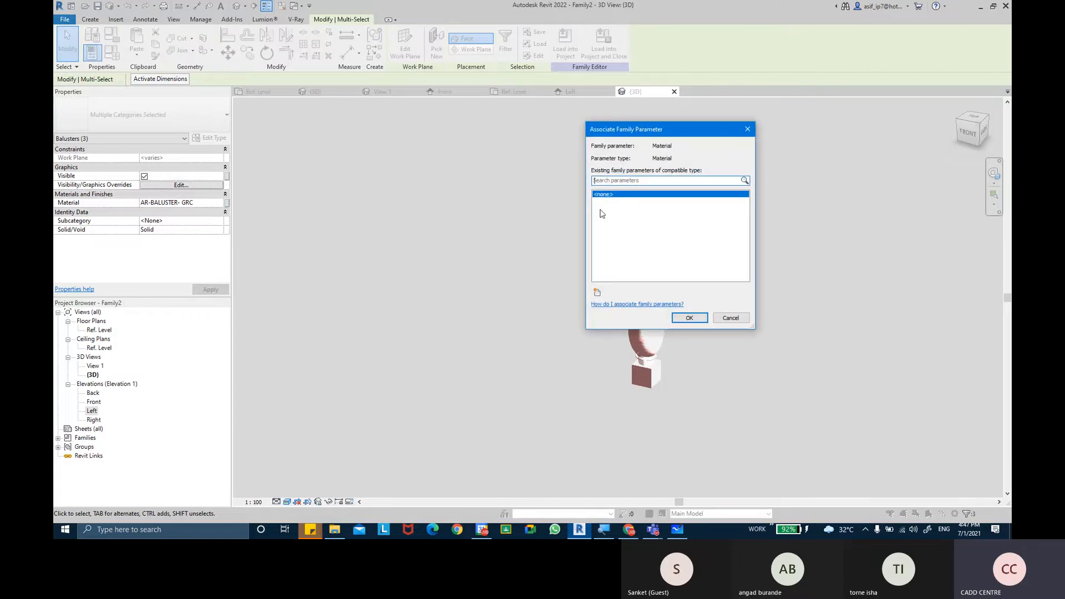
Create a type-based family parameter named BALUSTER MATERIAL, grouped under Materials and Finishes
{"action": "left_click", "coordinate": [598, 292]}
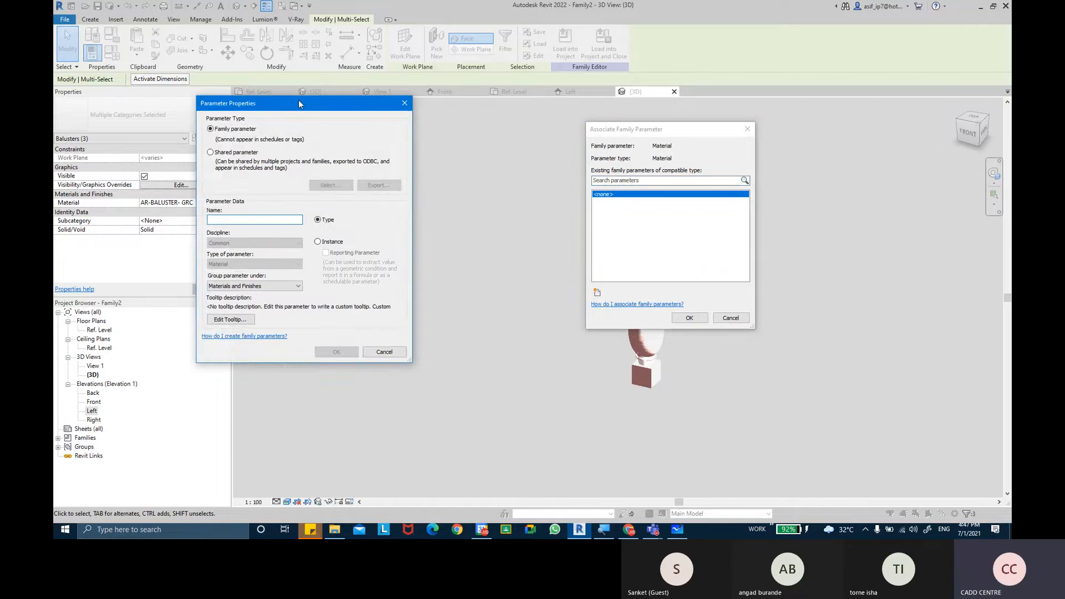
{"action": "left_click_drag", "start_coordinate": [298, 103], "coordinate": [491, 108]}
{"action": "left_click", "coordinate": [452, 224]}
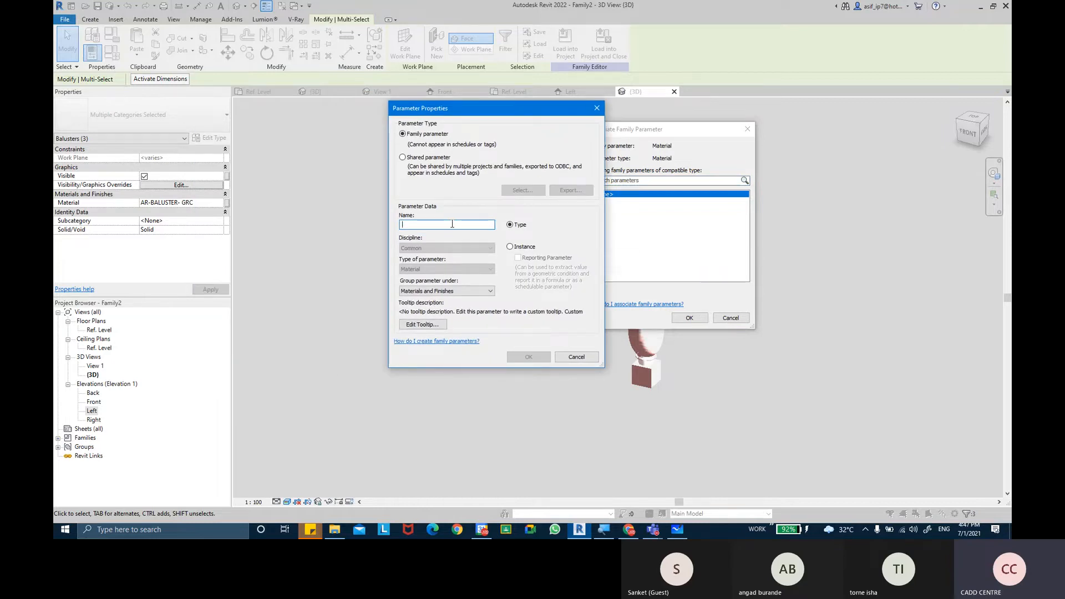
{"action": "type", "text": "BA"}
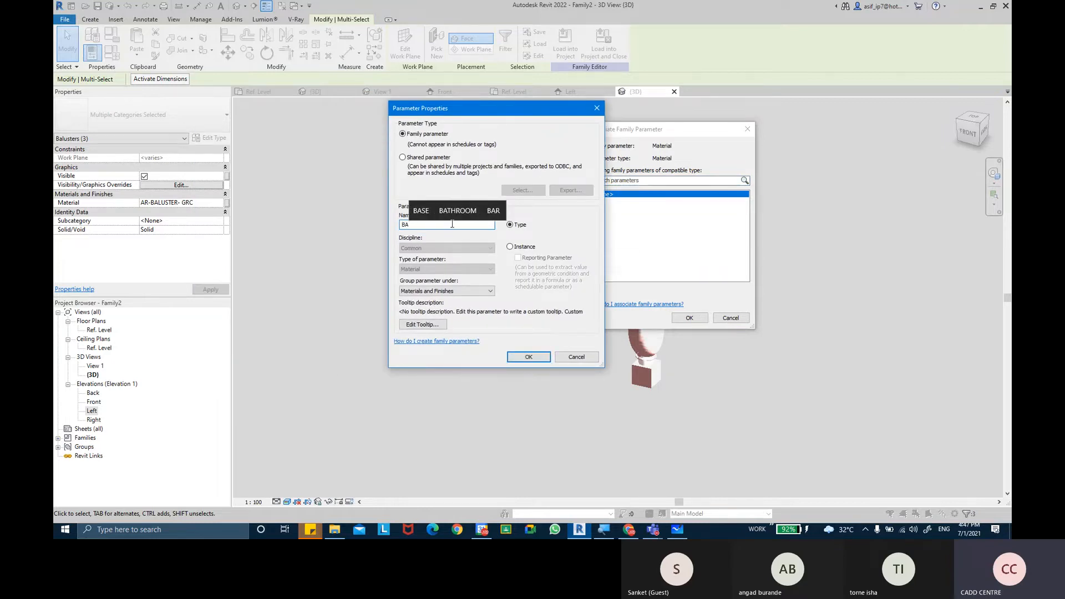
{"action": "type", "text": "LUSTE"}
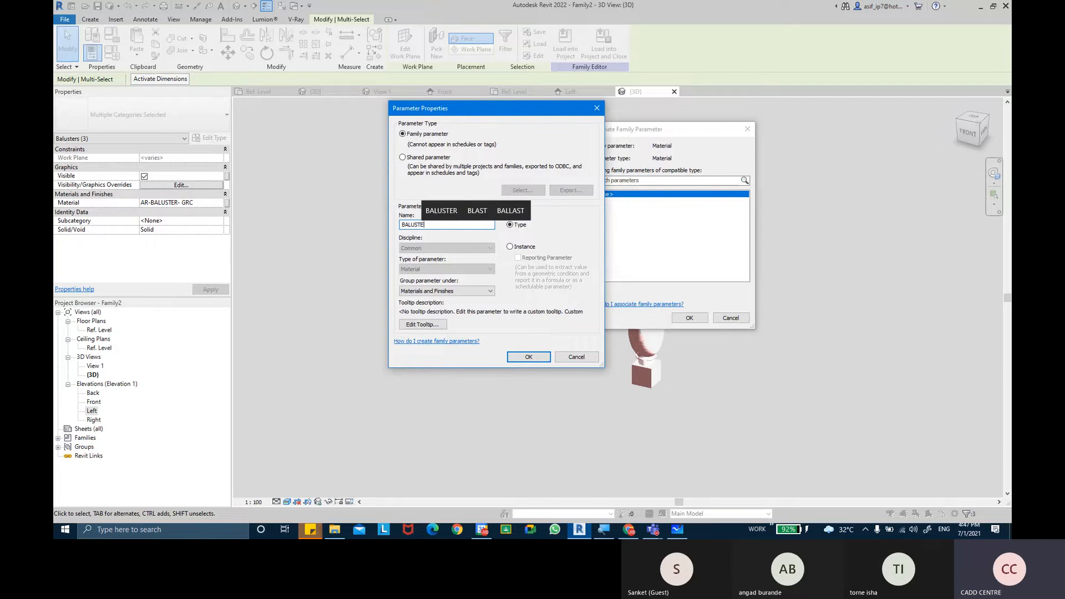
{"action": "type", "text": "R MATER"}
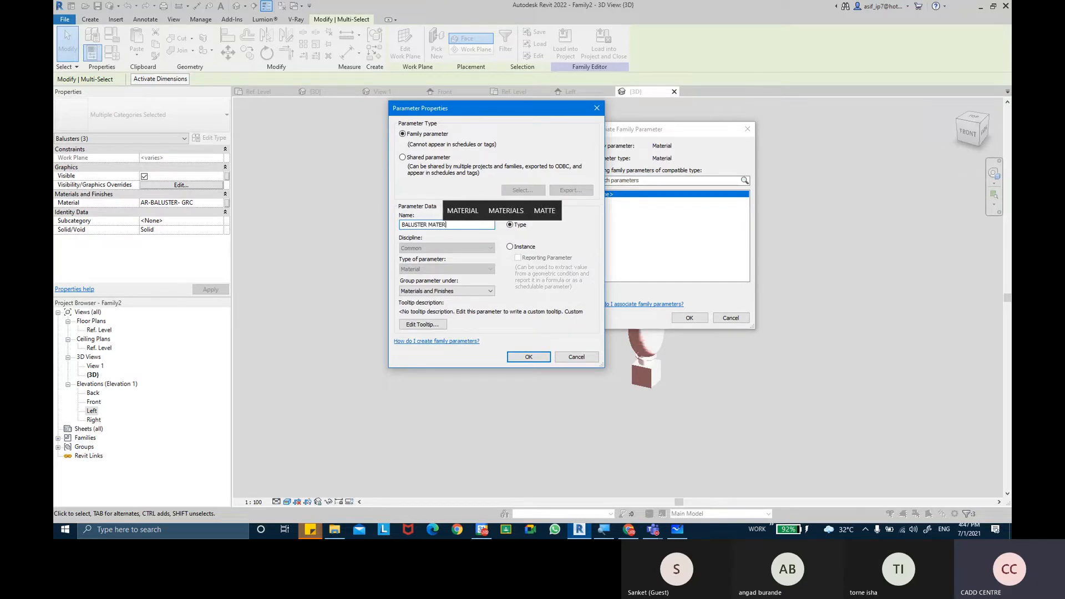
{"action": "type", "text": "IAL"}
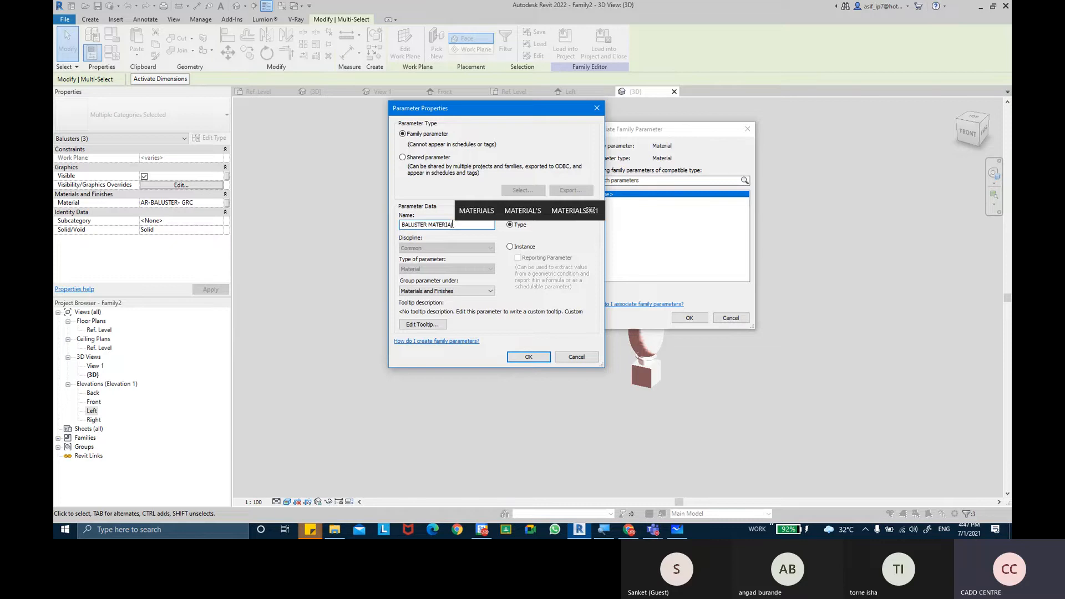
{"action": "key", "text": "Return"}
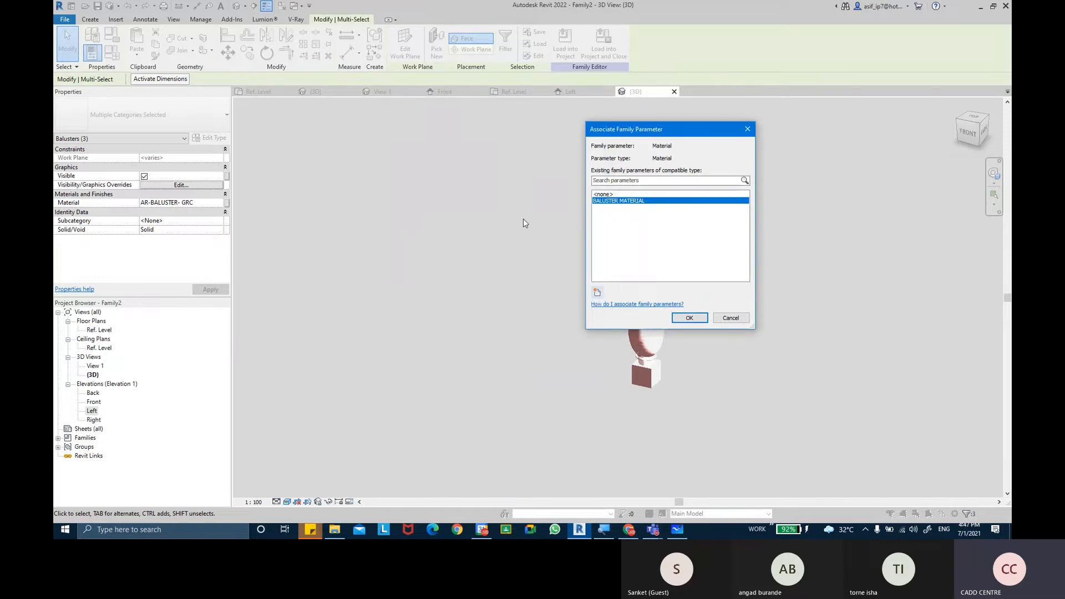
Link the three solids' material to the BALUSTER MATERIAL parameter, then review and apply the family types settings
{"action": "left_click", "coordinate": [694, 318]}
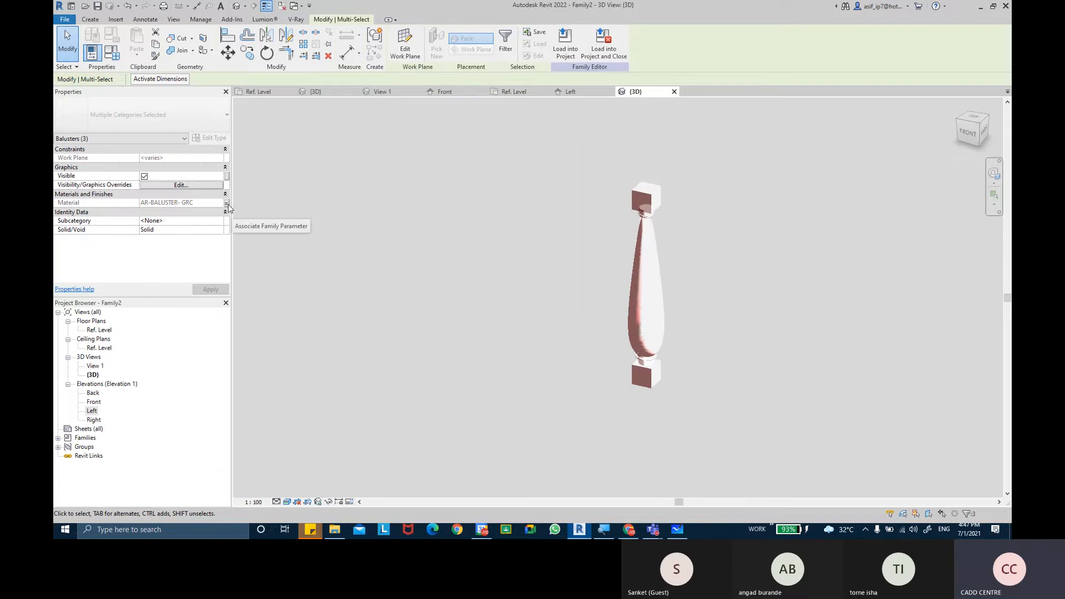
{"action": "key", "text": "ctrl"}
{"action": "key", "text": "ctrl"}
{"action": "left_click", "coordinate": [112, 52]}
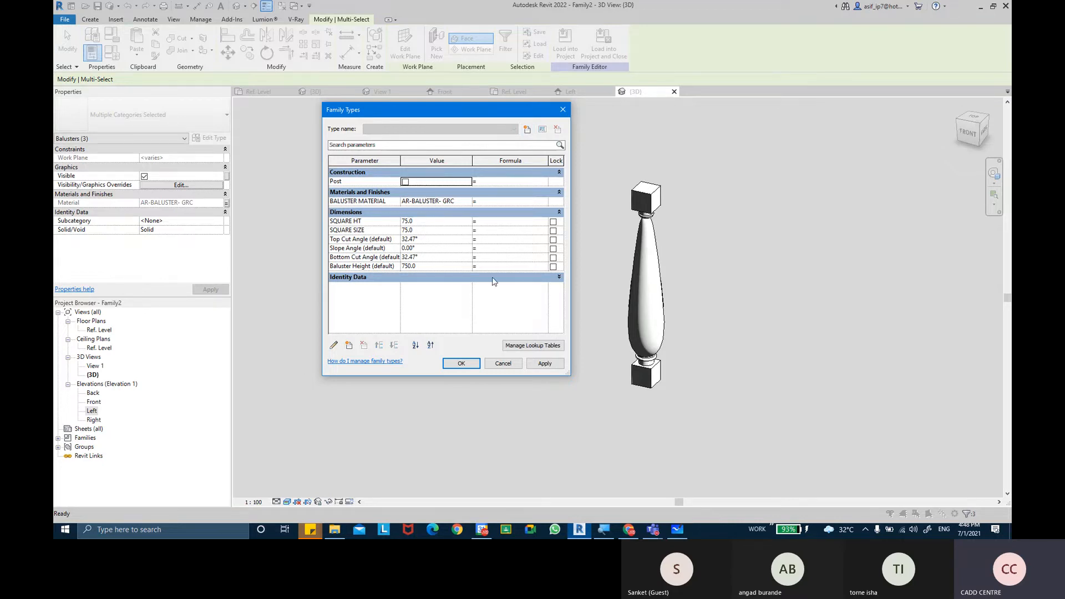
{"action": "left_click", "coordinate": [545, 365]}
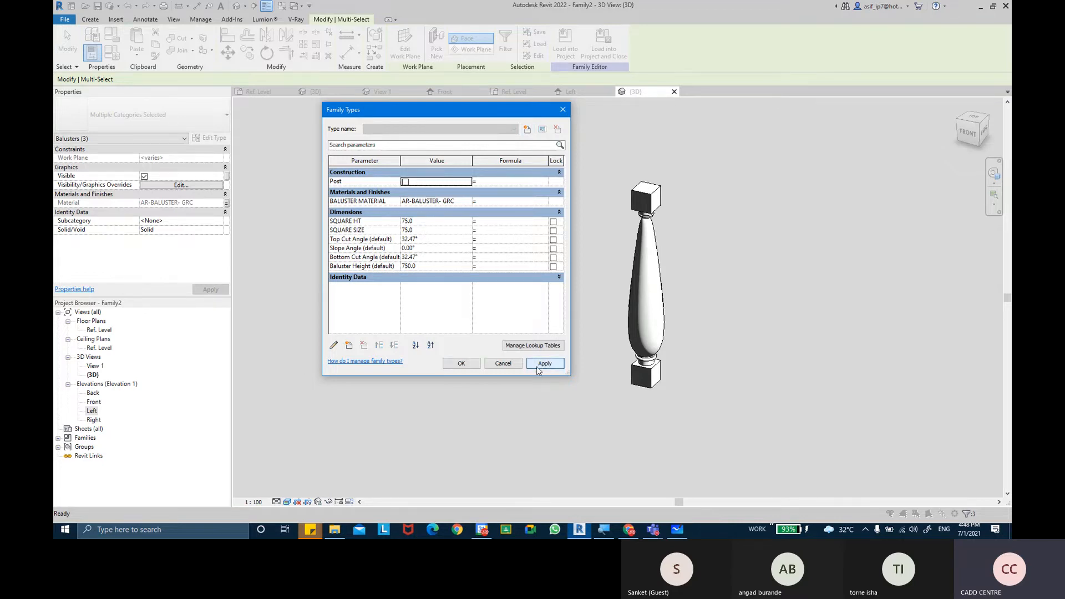
{"action": "left_click", "coordinate": [462, 364]}
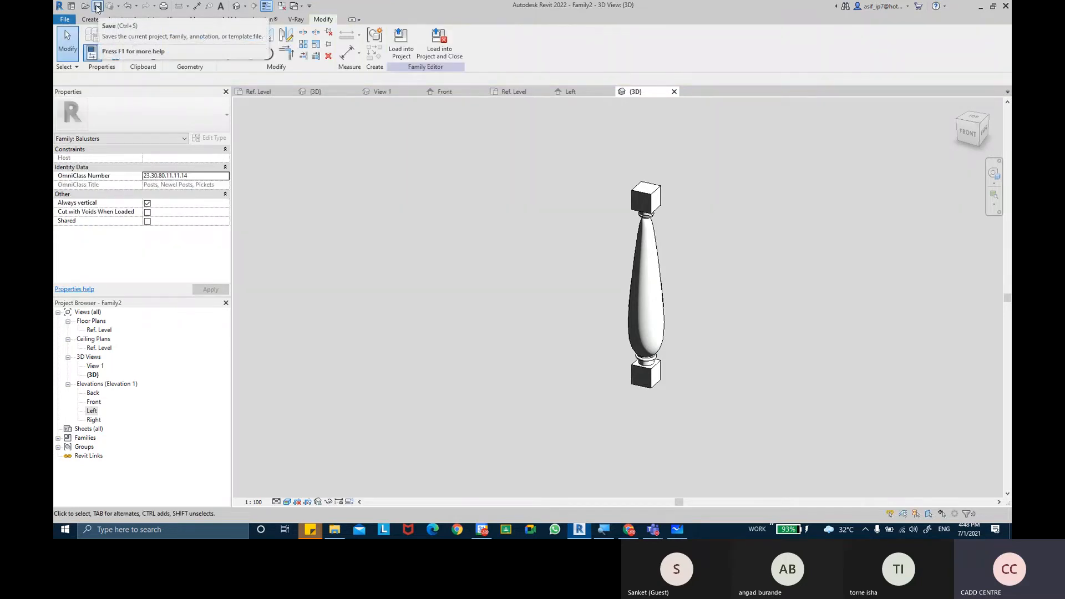
Start saving the family and browse to the FAMILIES folder inside REVIT-THE BIM SOLUTION CLASS on the Desktop
{"action": "left_click", "coordinate": [97, 7]}
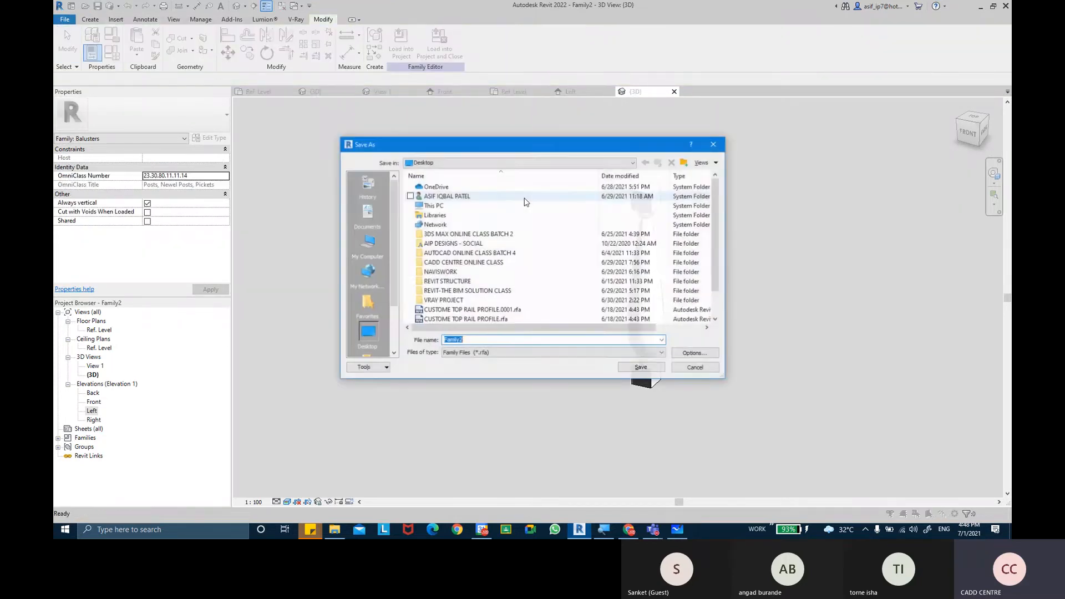
{"action": "scroll", "coordinate": [550, 279], "scroll_direction": "down", "scroll_amount": 1}
{"action": "scroll", "coordinate": [548, 282], "scroll_direction": "up", "scroll_amount": 1}
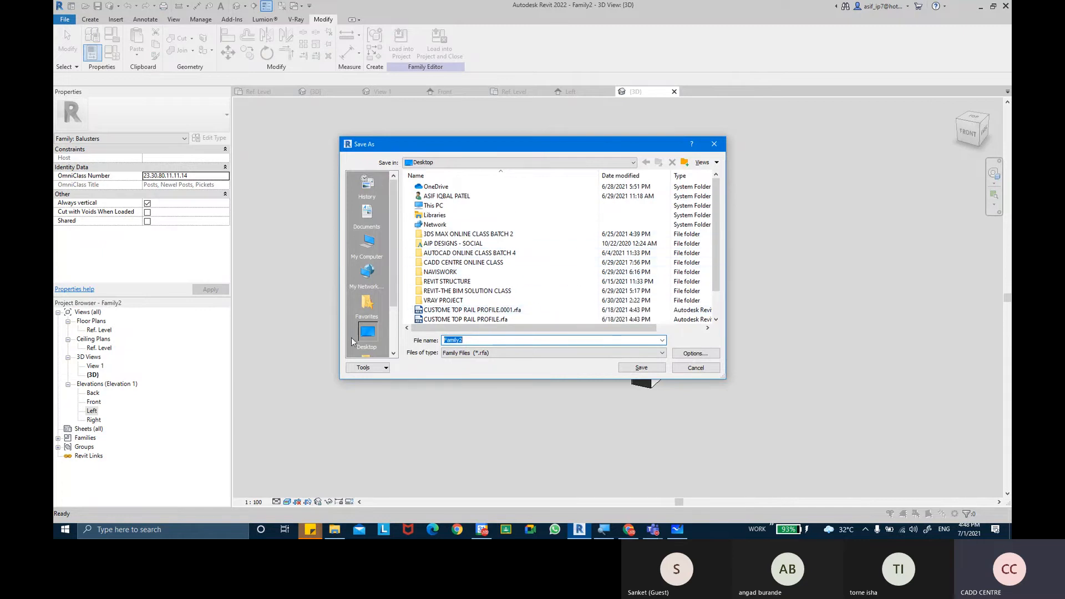
{"action": "left_click", "coordinate": [369, 333]}
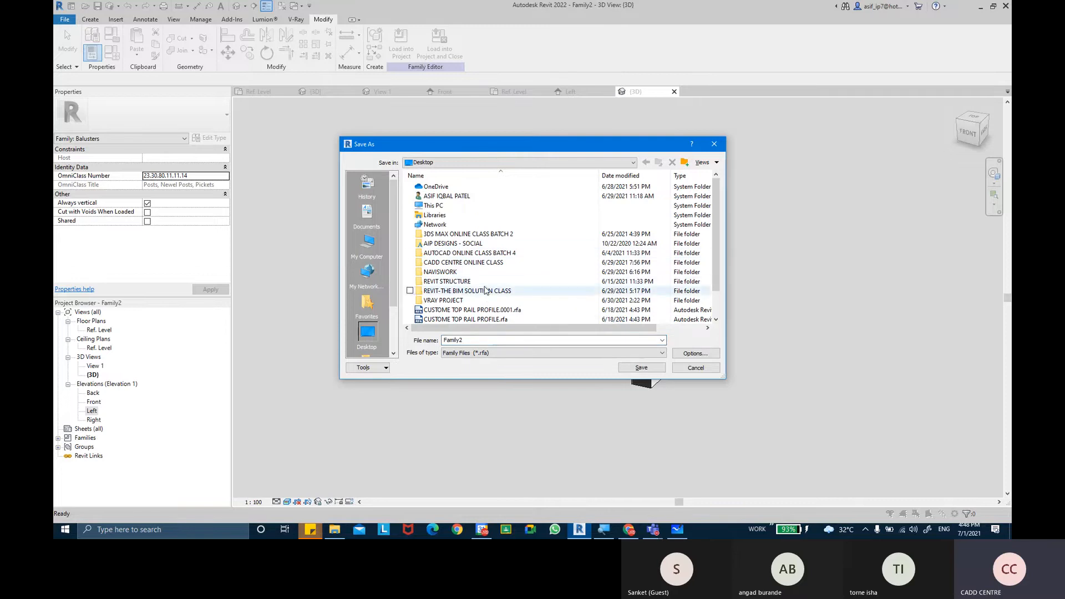
{"action": "left_click", "coordinate": [451, 293]}
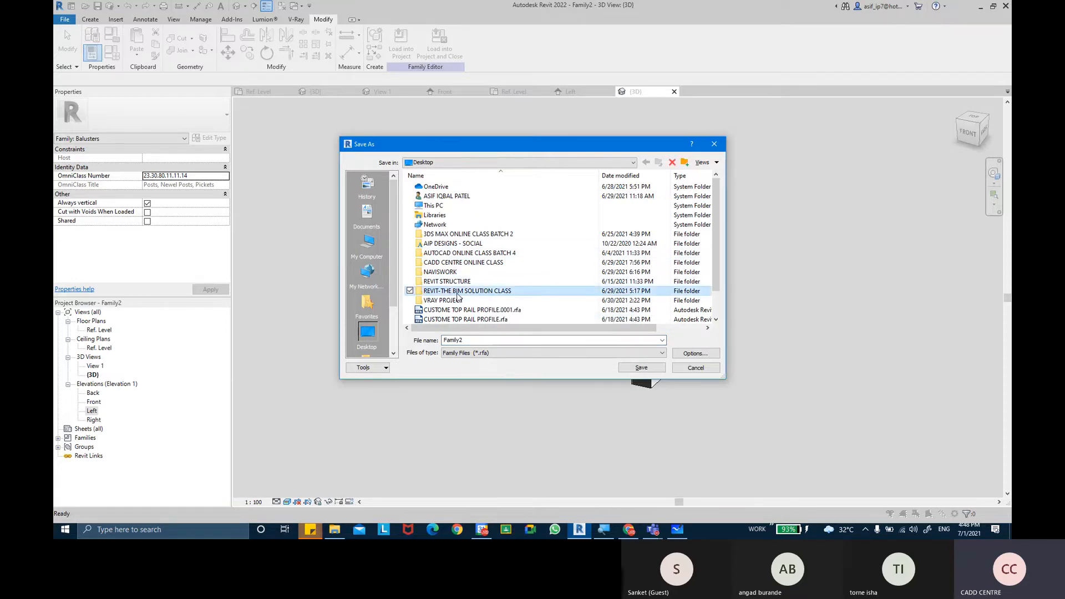
{"action": "double_click", "coordinate": [526, 294]}
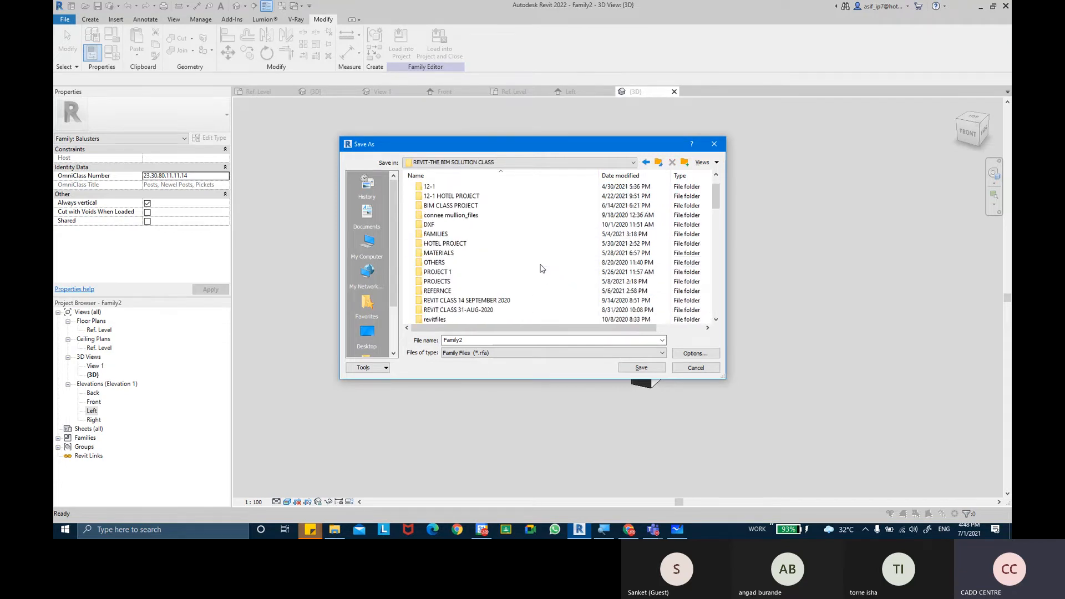
{"action": "scroll", "coordinate": [542, 269], "scroll_direction": "up", "scroll_amount": 1}
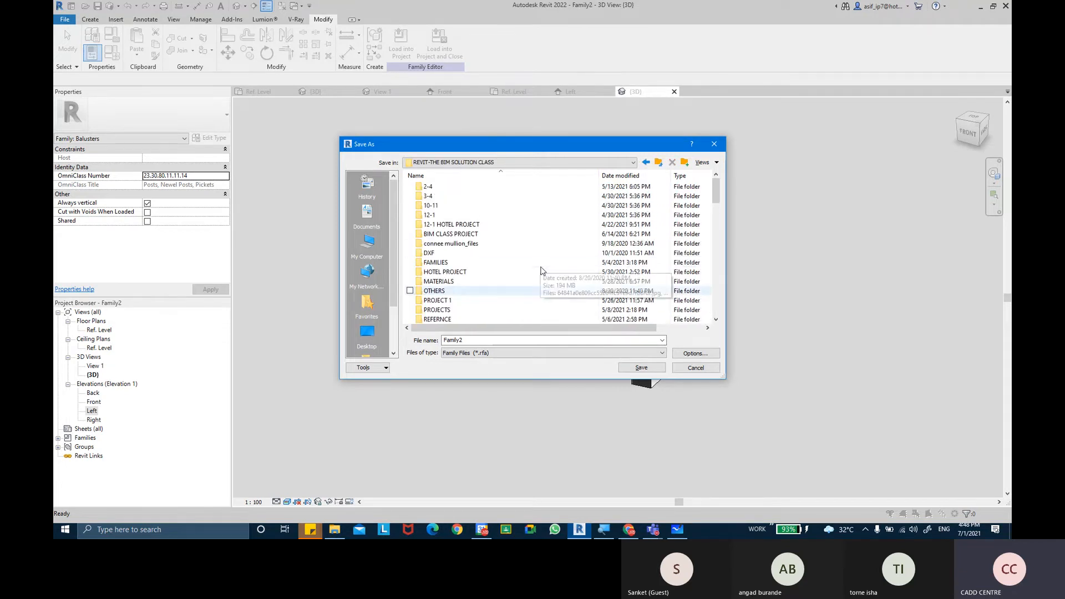
{"action": "double_click", "coordinate": [491, 266]}
{"action": "scroll", "coordinate": [502, 310], "scroll_direction": "down", "scroll_amount": 10}
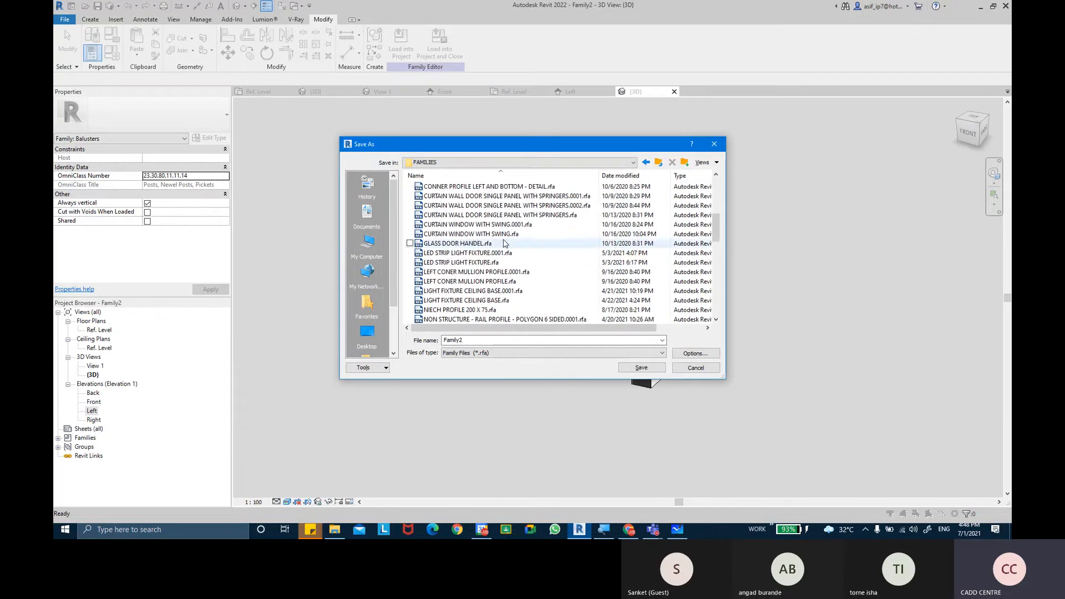
{"action": "scroll", "coordinate": [500, 322], "scroll_direction": "down", "scroll_amount": 4}
Name the family file CLASSIC BALUSTER MAIN PATTERN and save it
{"action": "double_click", "coordinate": [496, 339]}
{"action": "key", "text": "BackSpace"}
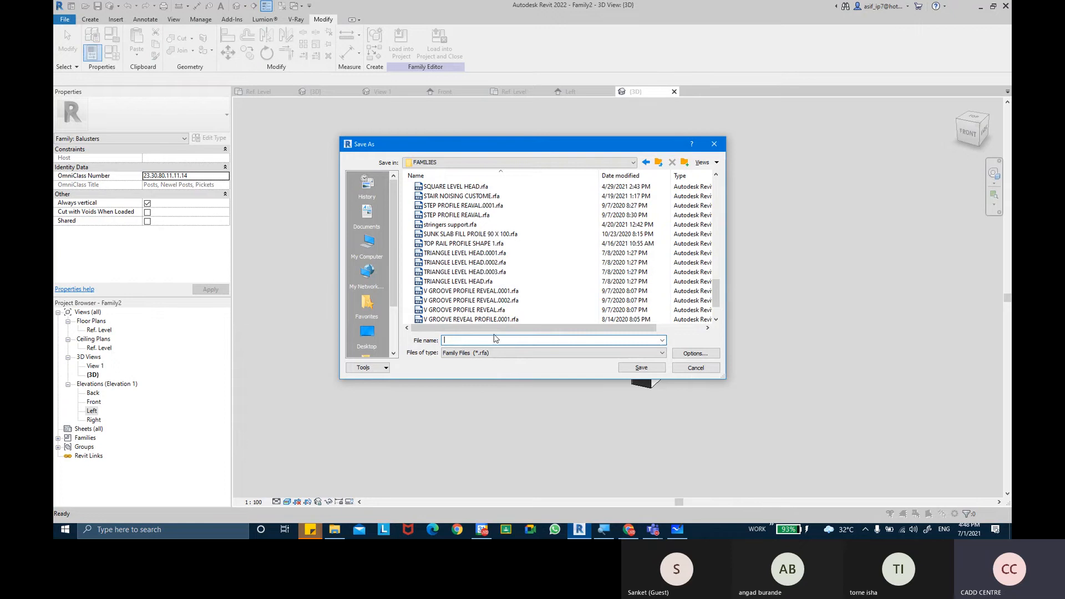
{"action": "type", "text": "CLASSIC BALUSTER MAIN PATT"}
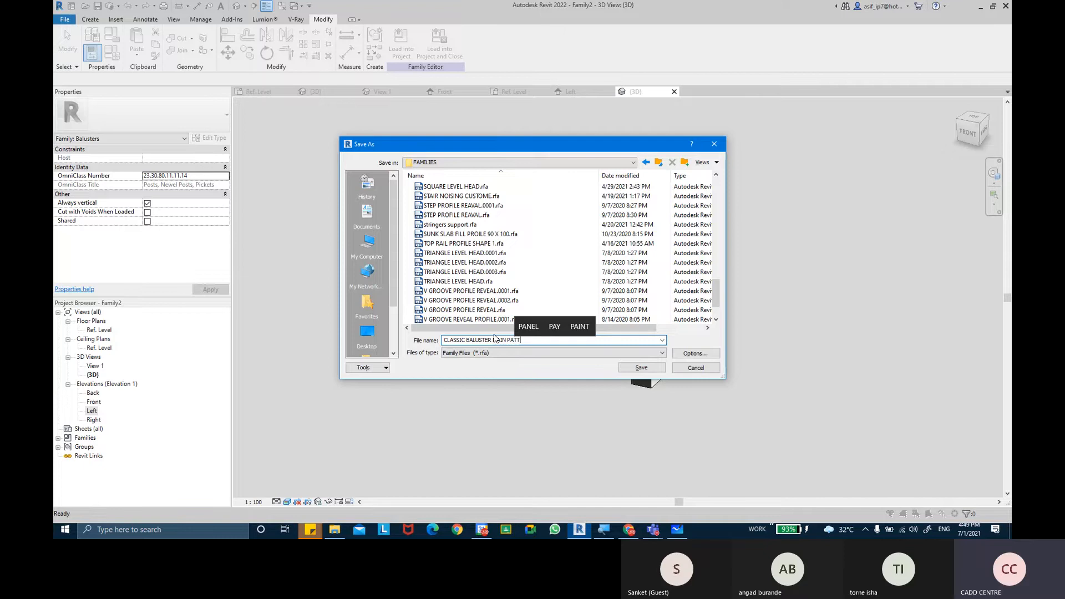
{"action": "type", "text": "ERN"}
{"action": "key", "text": "Return"}
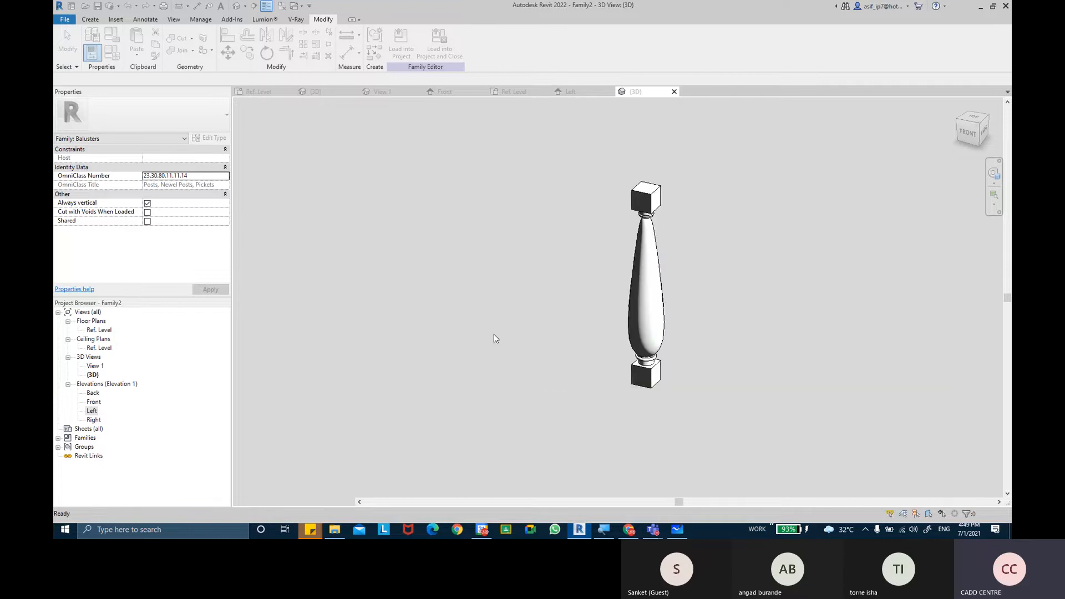
Load the baluster family into Project1.rvt only, leaving out top rail.rfa, and close the family
{"action": "mouse_move", "coordinate": [513, 299]}
{"action": "middle_mouse_down"}
{"action": "mouse_move", "coordinate": [549, 290]}
{"action": "mouse_move", "coordinate": [511, 290]}
{"action": "middle_mouse_up"}
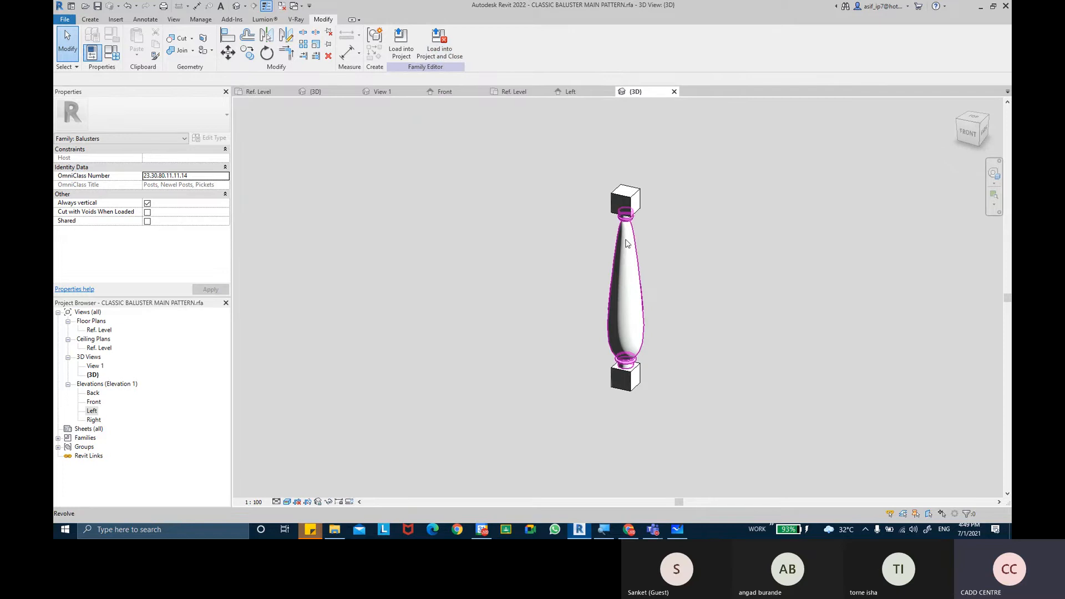
{"action": "left_click", "coordinate": [441, 55]}
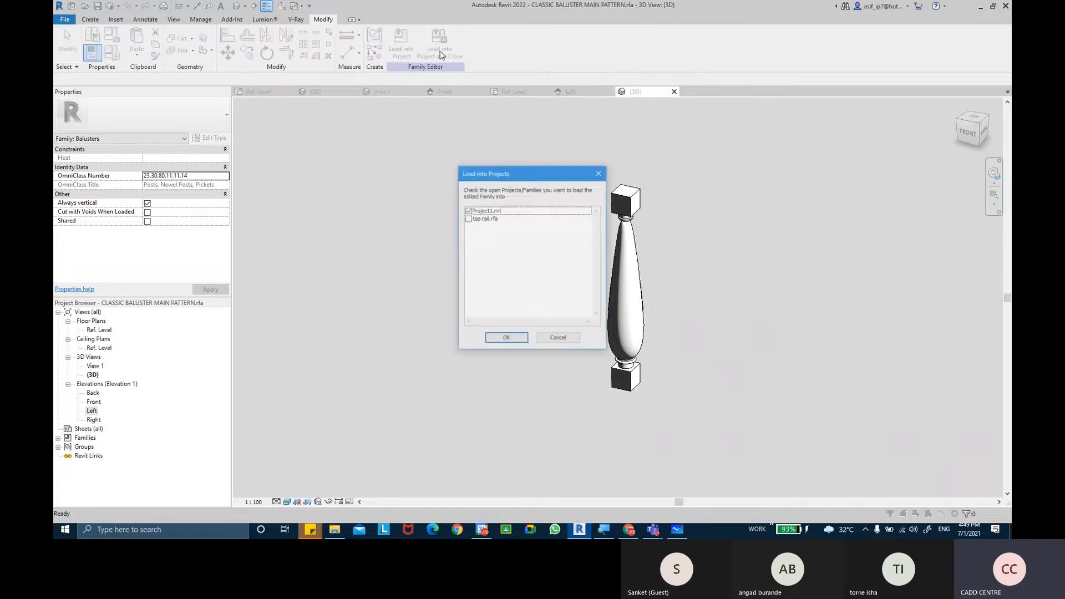
{"action": "left_click", "coordinate": [492, 220]}
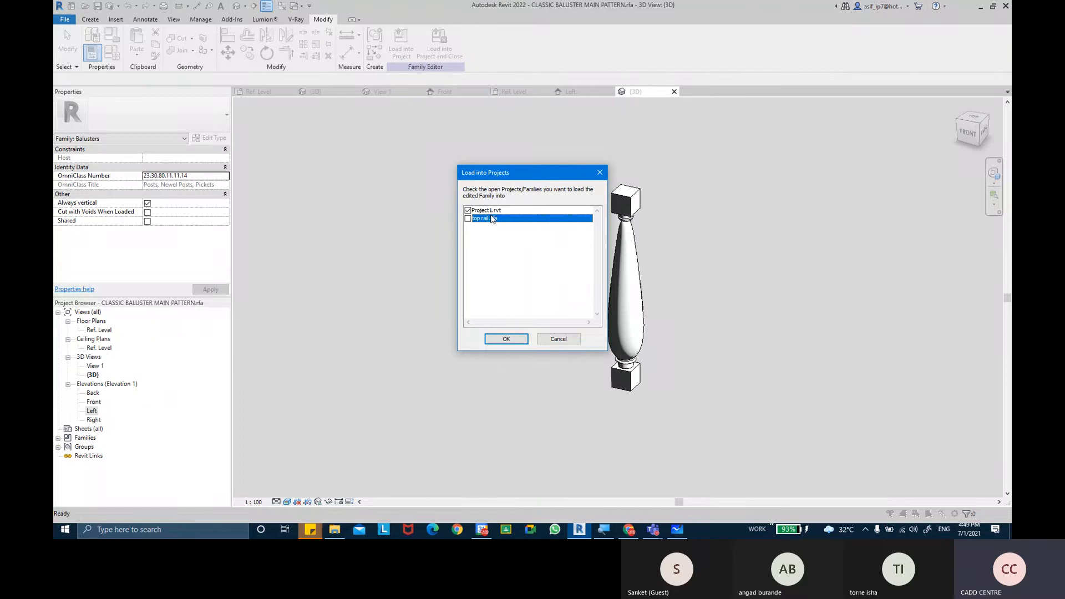
{"action": "left_click", "coordinate": [490, 213]}
{"action": "left_click", "coordinate": [491, 219]}
{"action": "left_click", "coordinate": [499, 220]}
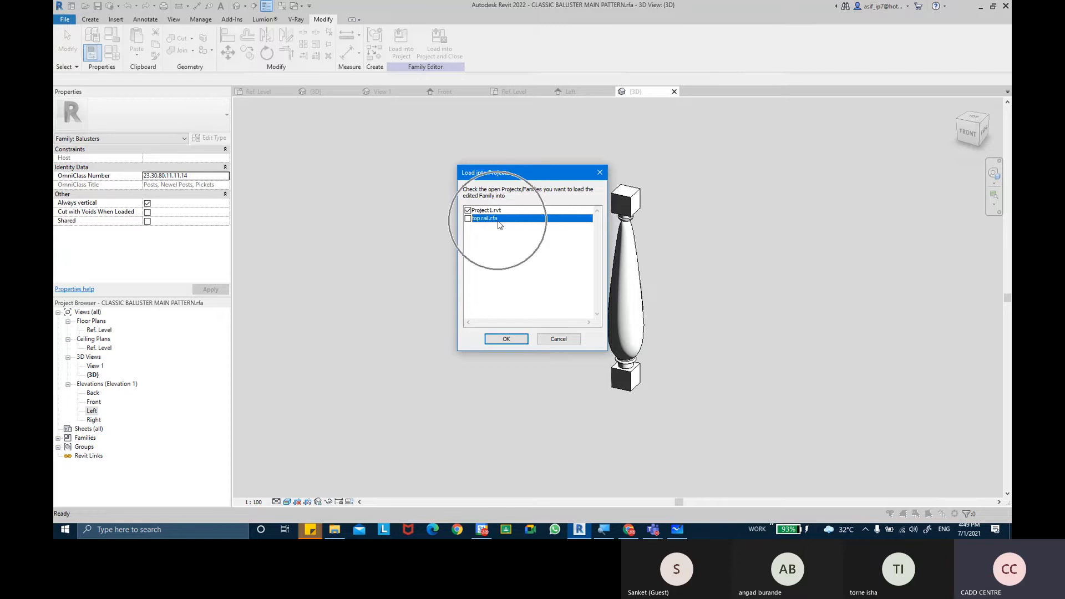
{"action": "left_click", "coordinate": [501, 212]}
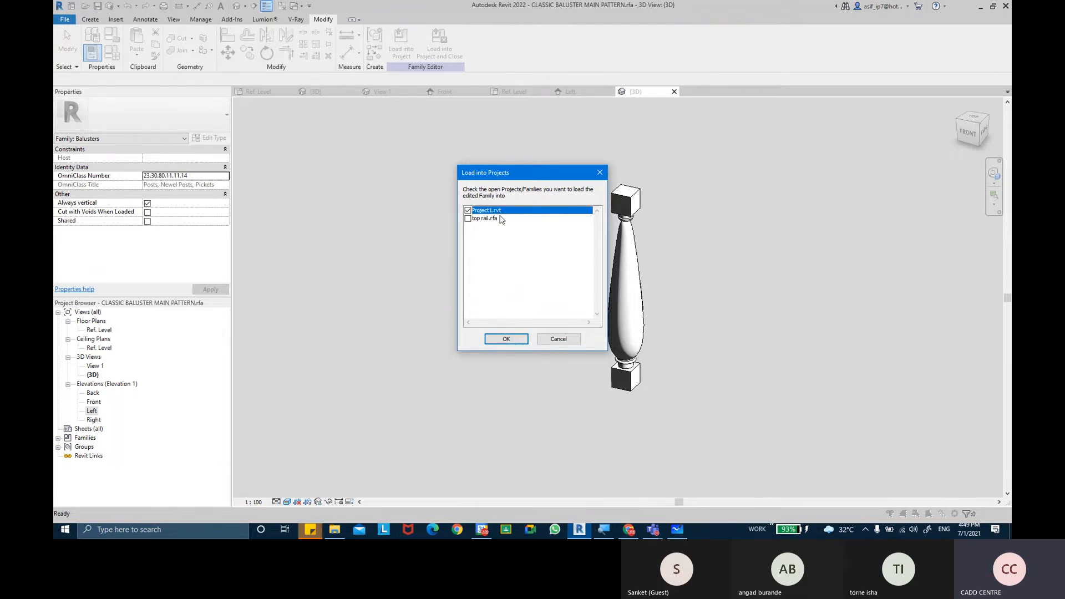
{"action": "left_click", "coordinate": [514, 341]}
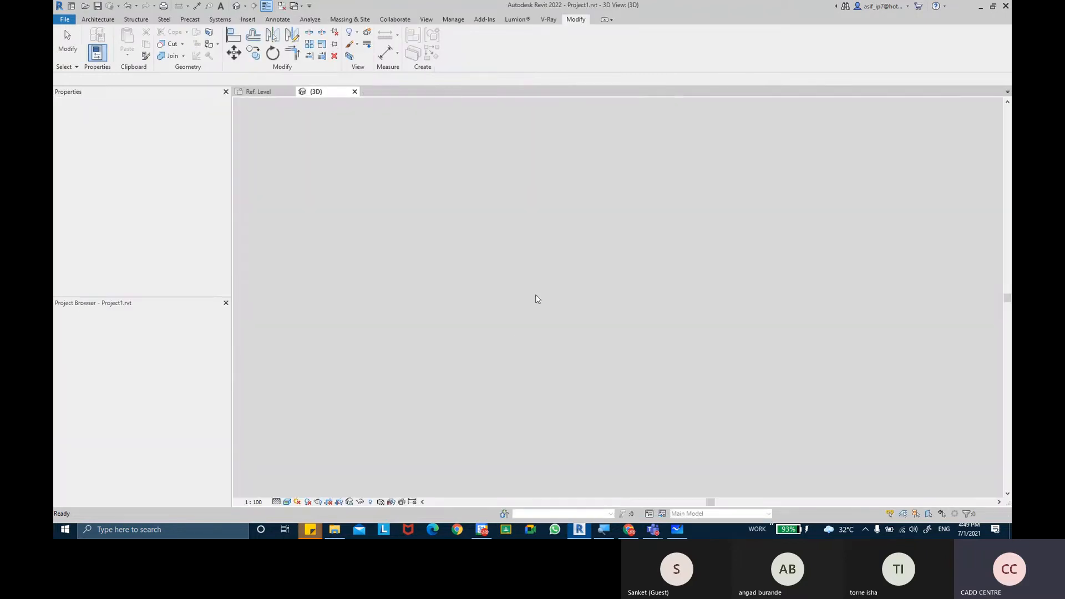
{"action": "left_click", "coordinate": [609, 306]}
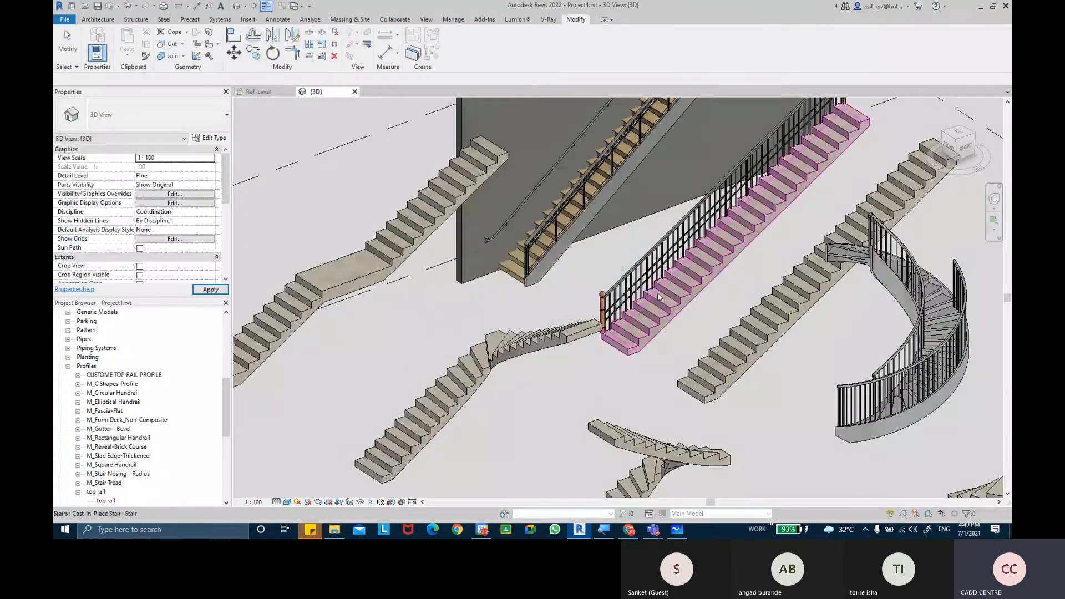
Select the standalone railing with ball-topped wooden posts and open the baluster placement settings of its type
{"action": "scroll", "coordinate": [649, 288], "scroll_direction": "up", "scroll_amount": 8}
{"action": "scroll", "coordinate": [620, 309], "scroll_direction": "up", "scroll_amount": 5}
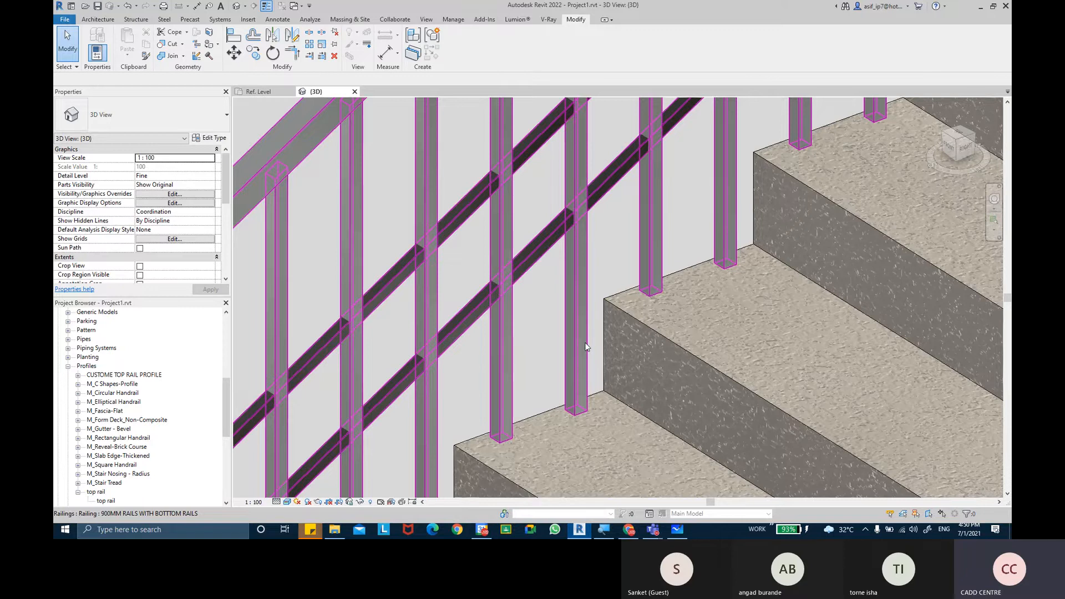
{"action": "scroll", "coordinate": [581, 338], "scroll_direction": "down", "scroll_amount": 8}
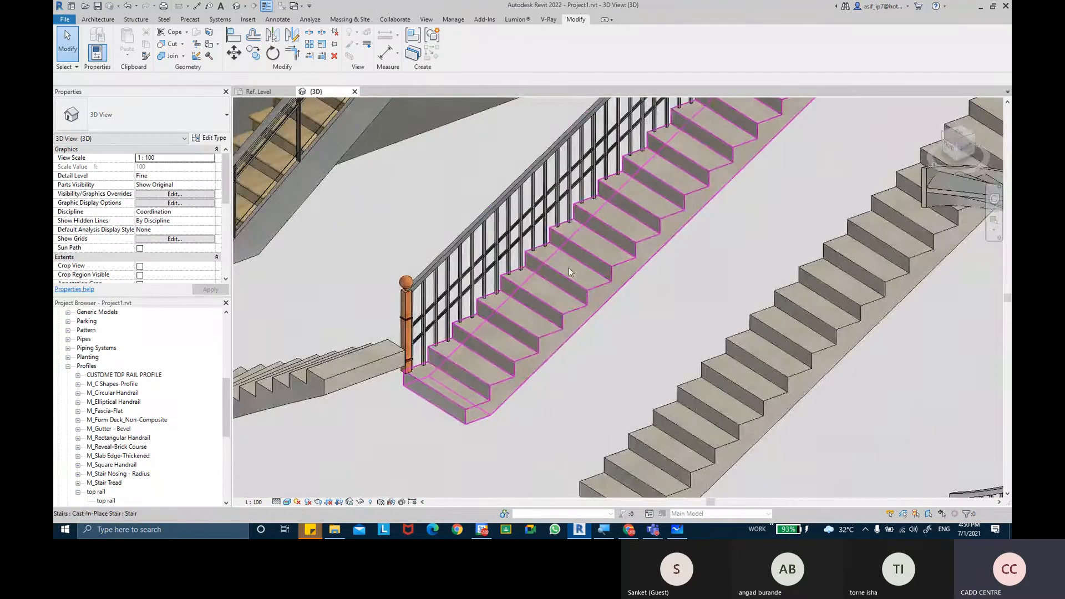
{"action": "scroll", "coordinate": [579, 293], "scroll_direction": "down", "scroll_amount": 6}
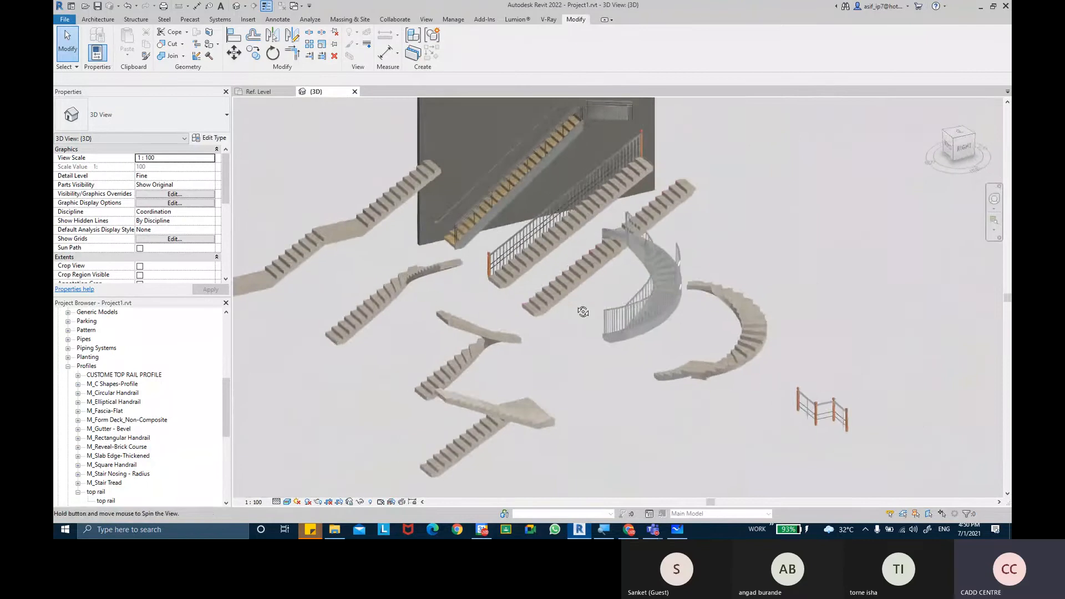
{"action": "scroll", "coordinate": [877, 372], "scroll_direction": "up", "scroll_amount": 10}
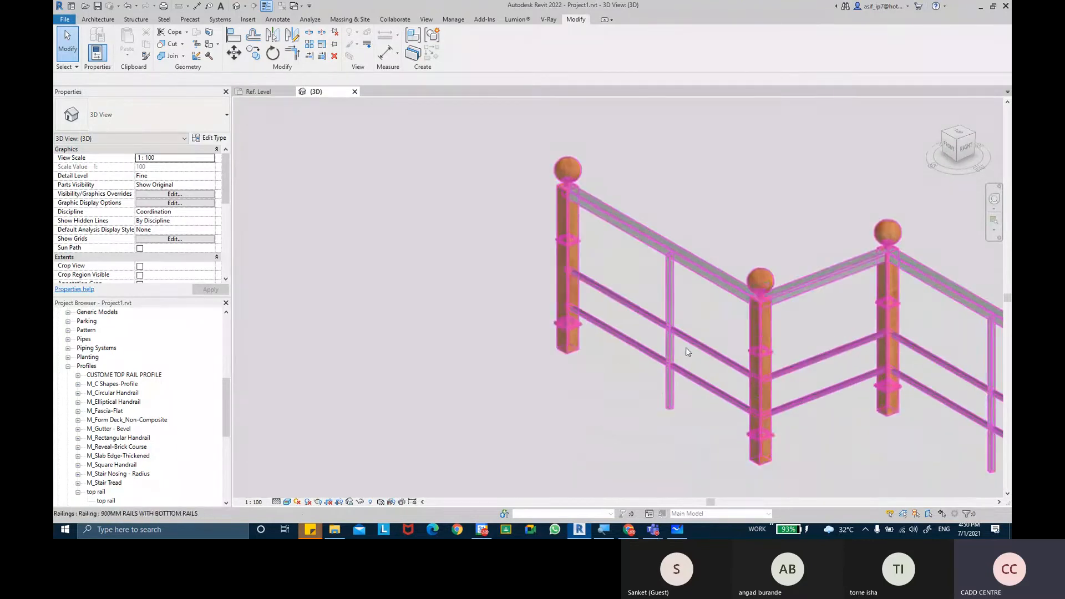
{"action": "scroll", "coordinate": [687, 367], "scroll_direction": "down", "scroll_amount": 1}
{"action": "left_click", "coordinate": [685, 377]}
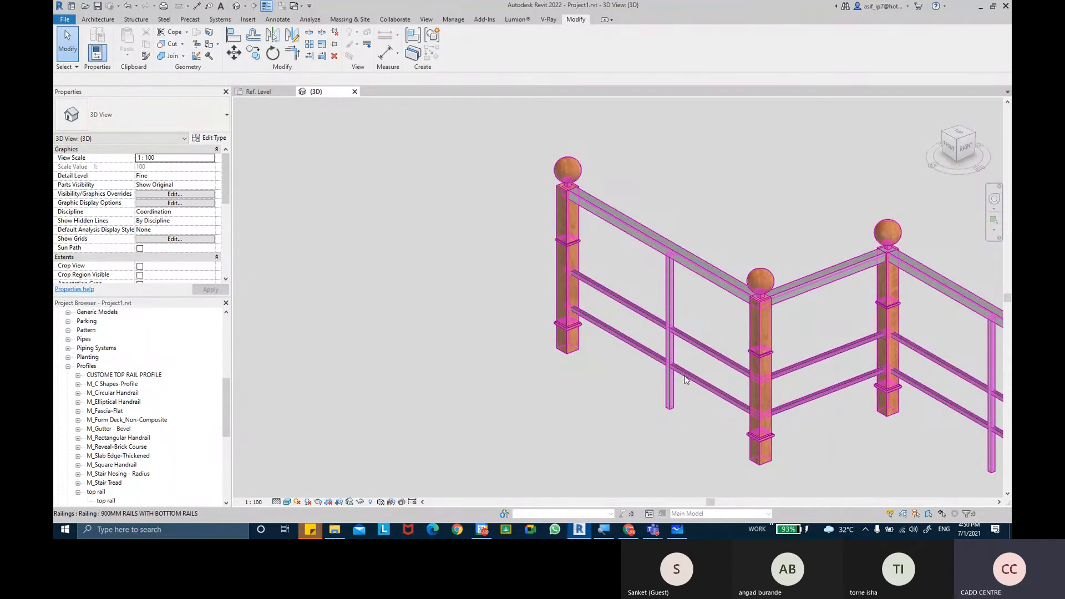
{"action": "scroll", "coordinate": [687, 380], "scroll_direction": "up", "scroll_amount": 3}
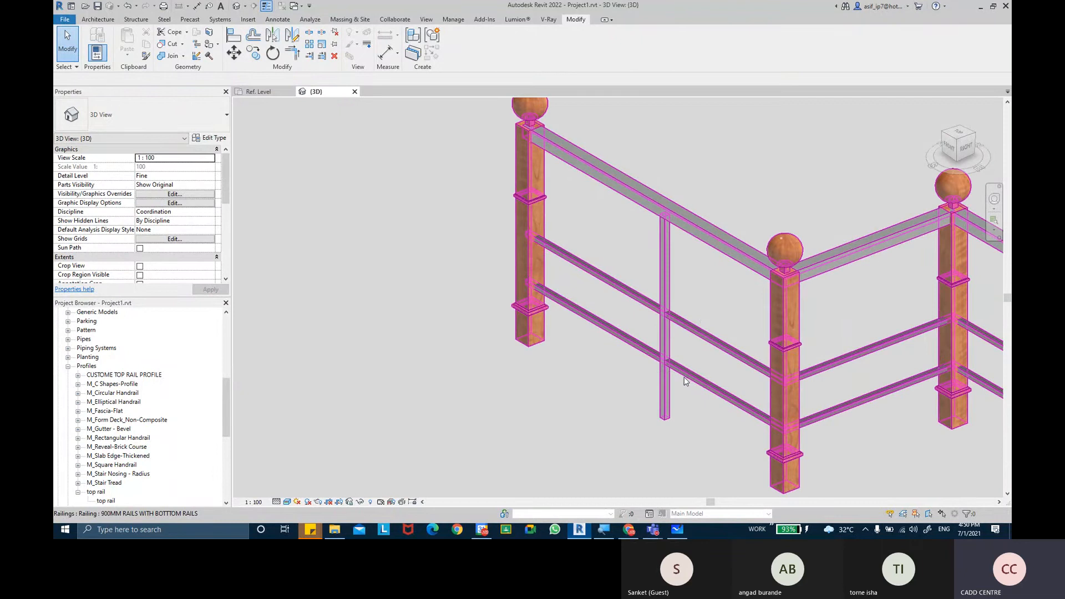
{"action": "left_click", "coordinate": [667, 340]}
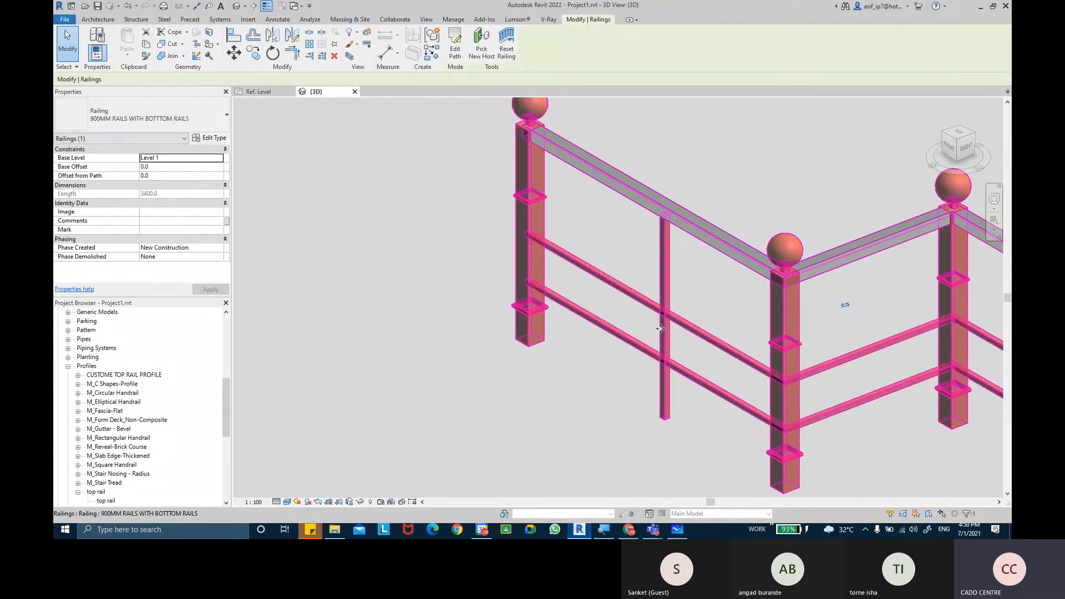
{"action": "left_click", "coordinate": [208, 138]}
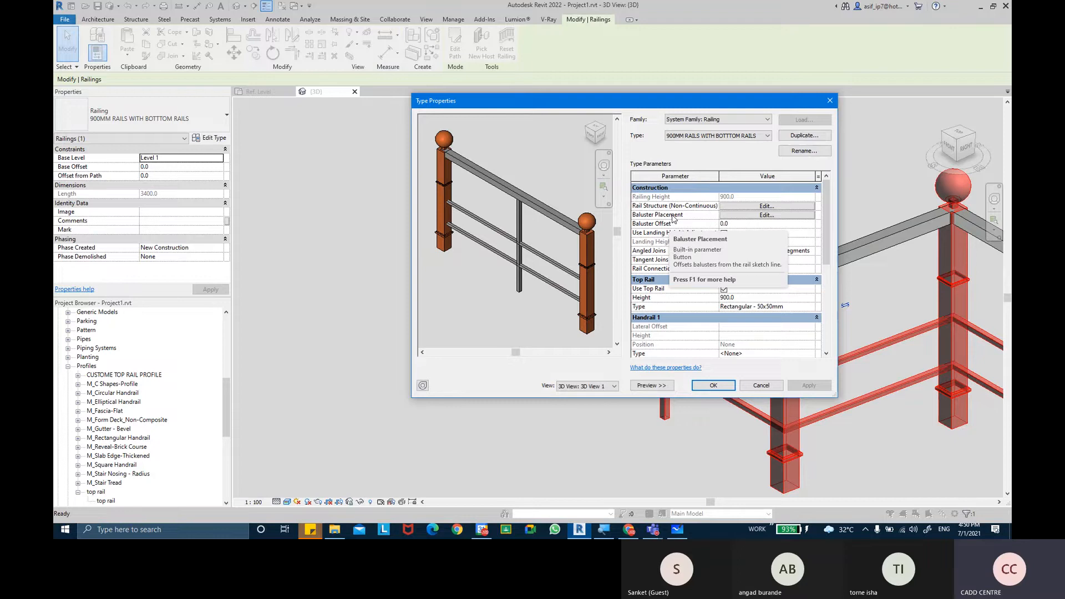
{"action": "left_click", "coordinate": [758, 217]}
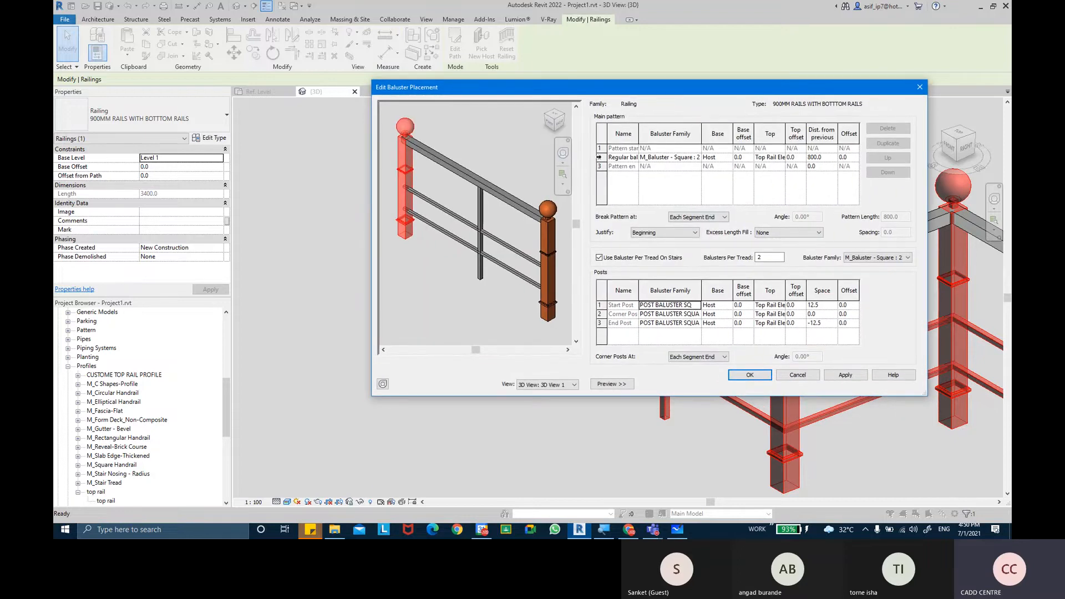
Set the main pattern's regular baluster family to CLASSIC BALUSTER MAIN PATTERN and apply it to the railing type
{"action": "left_click", "coordinate": [599, 157]}
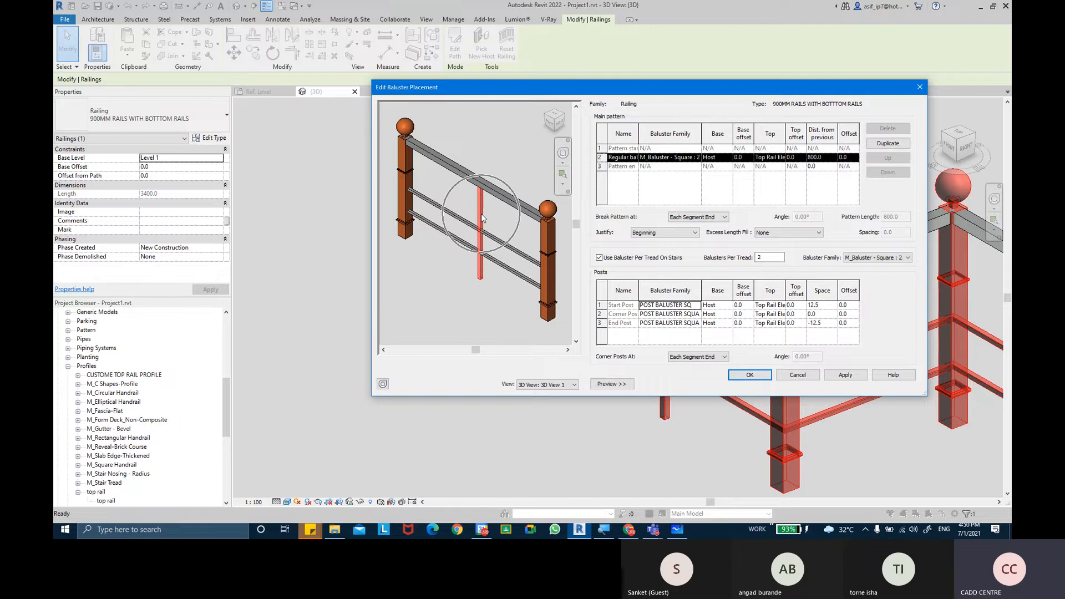
{"action": "left_click", "coordinate": [697, 159]}
{"action": "left_click", "coordinate": [697, 158]}
{"action": "scroll", "coordinate": [698, 186], "scroll_direction": "down", "scroll_amount": 3}
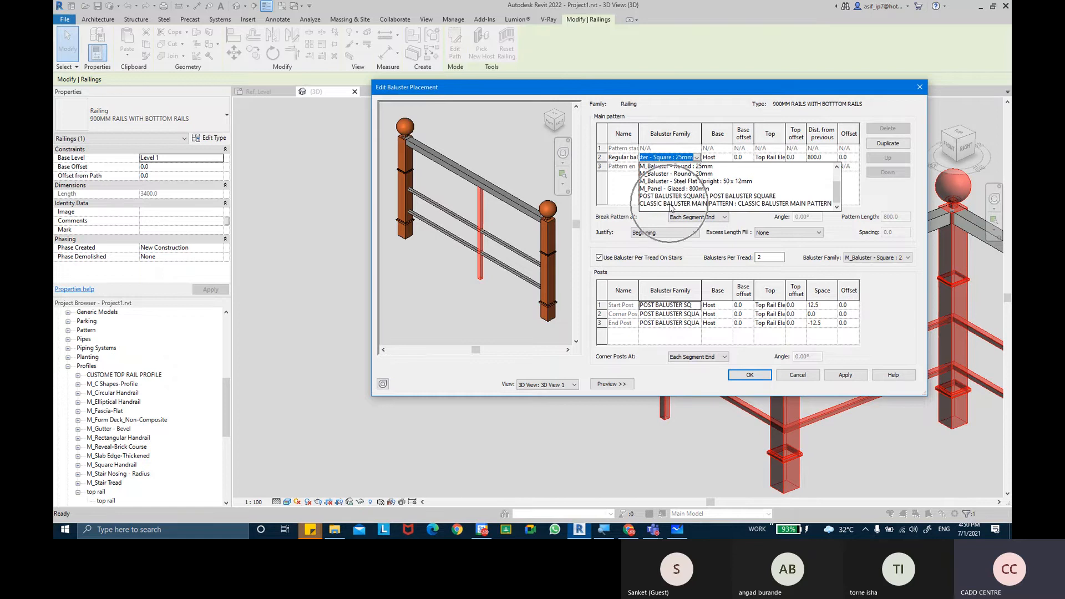
{"action": "left_click", "coordinate": [670, 203]}
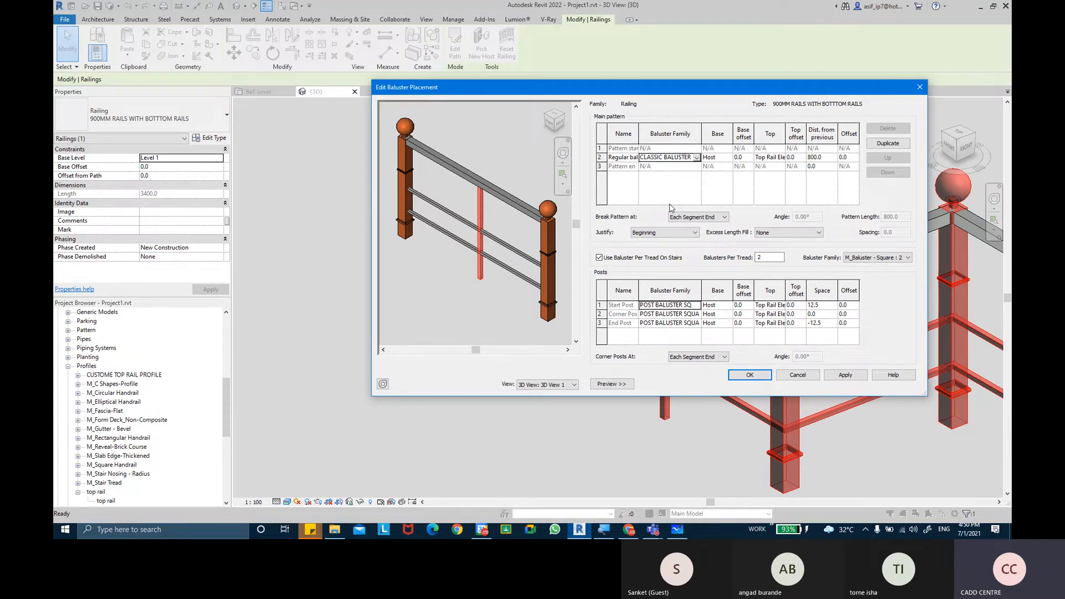
{"action": "left_click", "coordinate": [858, 378]}
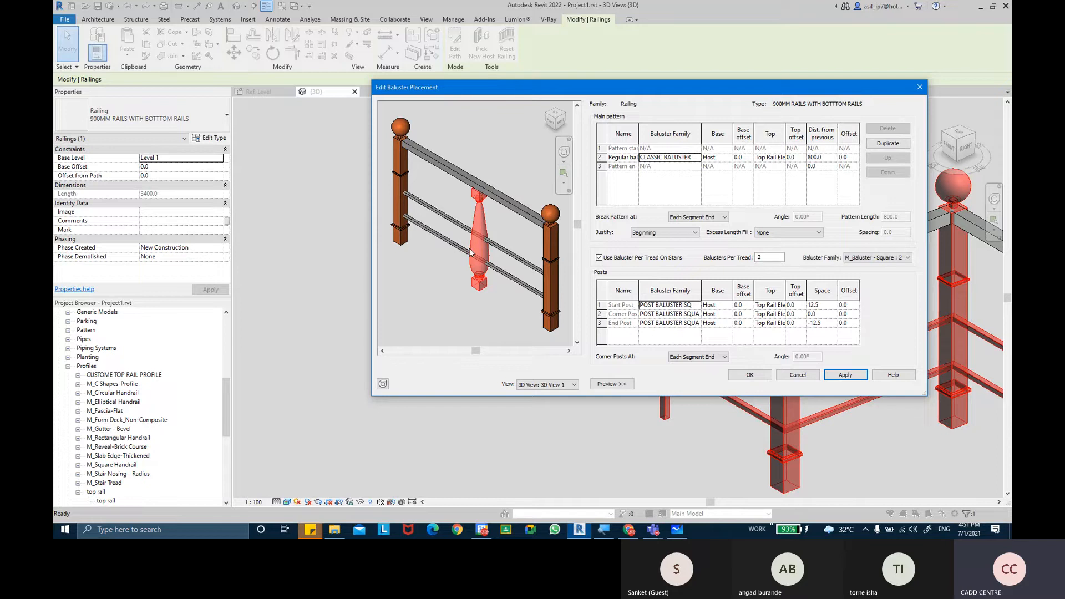
Set the regular baluster's distance from previous to 200 in the main pattern and apply it
{"action": "left_click", "coordinate": [824, 158]}
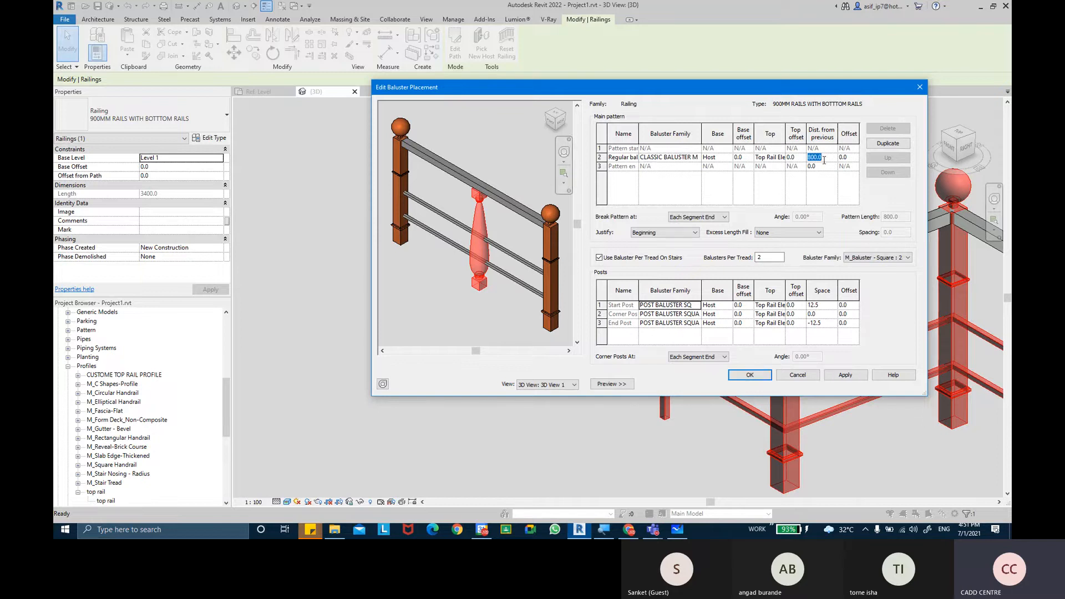
{"action": "type", "text": "200"}
{"action": "key", "text": "Tab"}
{"action": "left_click", "coordinate": [845, 375]}
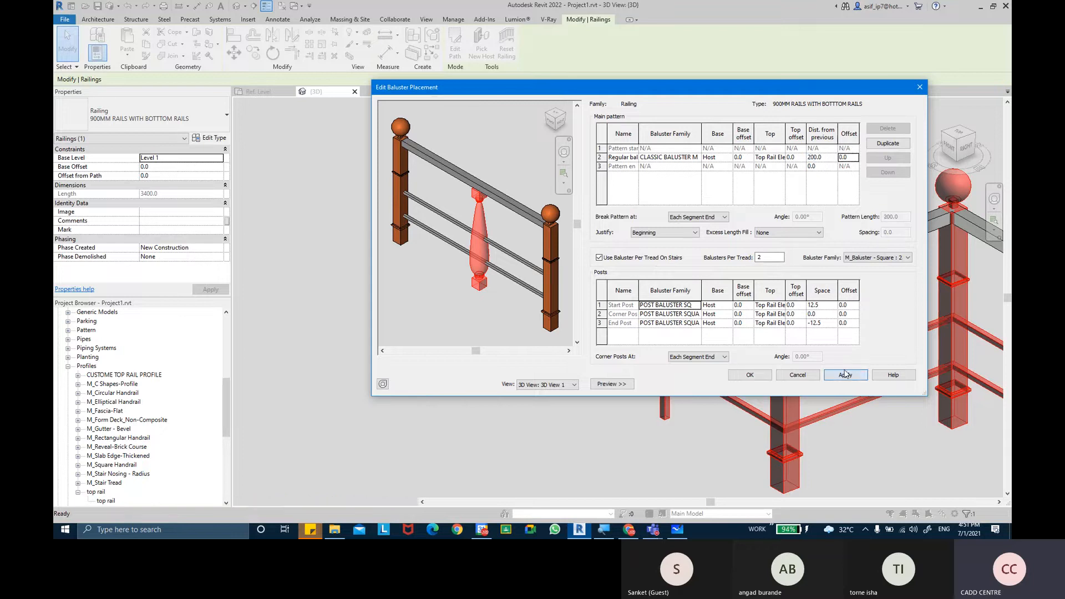
{"action": "scroll", "coordinate": [488, 233], "scroll_direction": "up", "scroll_amount": 5}
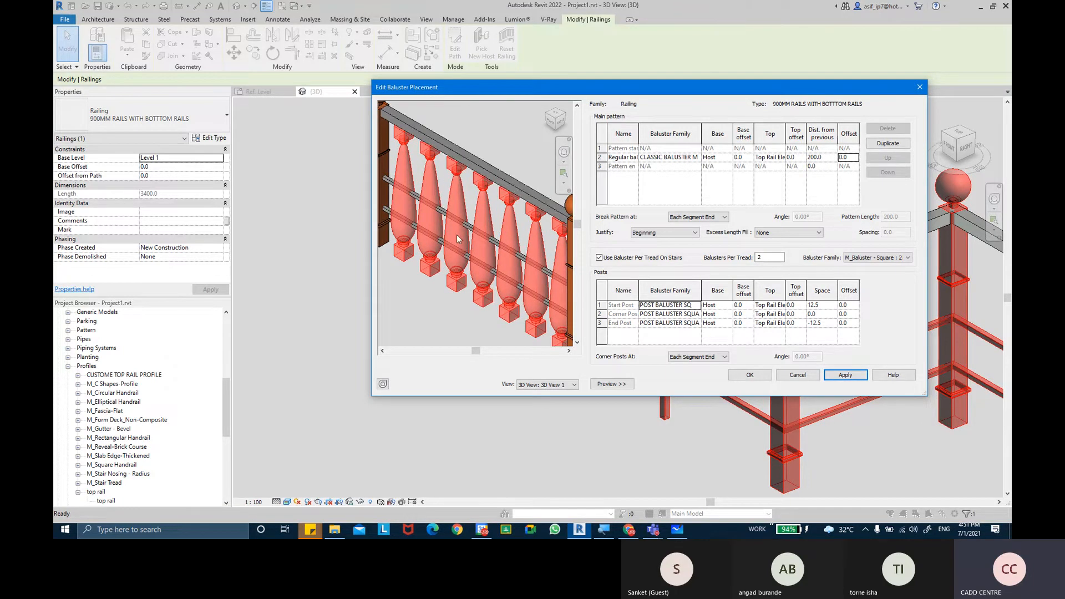
{"action": "middle_click_drag", "start_coordinate": [484, 216], "coordinate": [383, 158]}
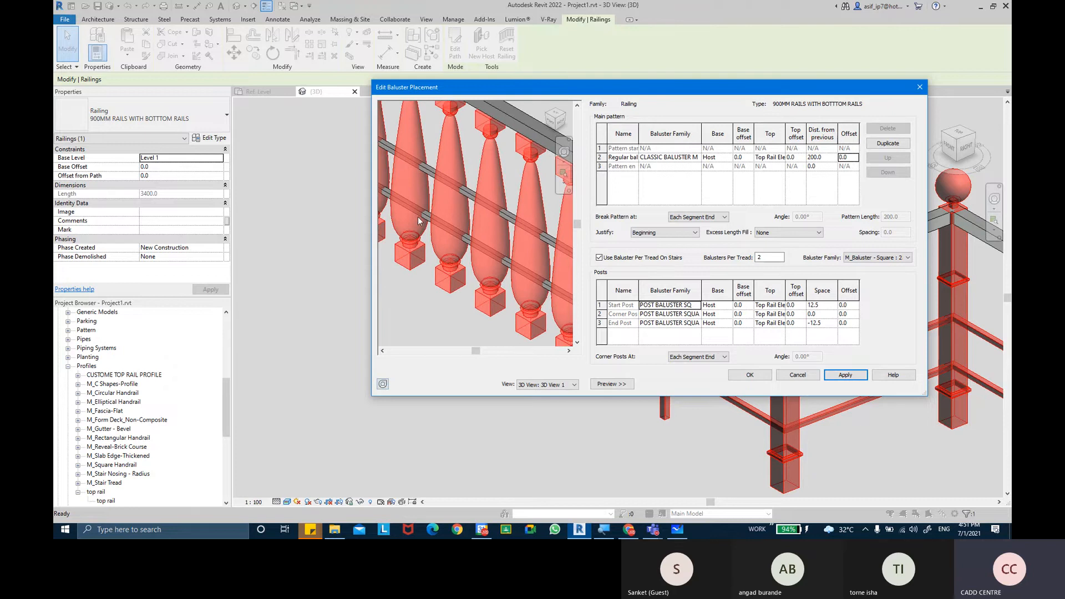
Set the regular baluster's distance from previous to 250 in the main pattern and apply it
{"action": "left_click", "coordinate": [828, 159]}
{"action": "type", "text": "250"}
{"action": "key", "text": "Tab"}
{"action": "left_click", "coordinate": [847, 376]}
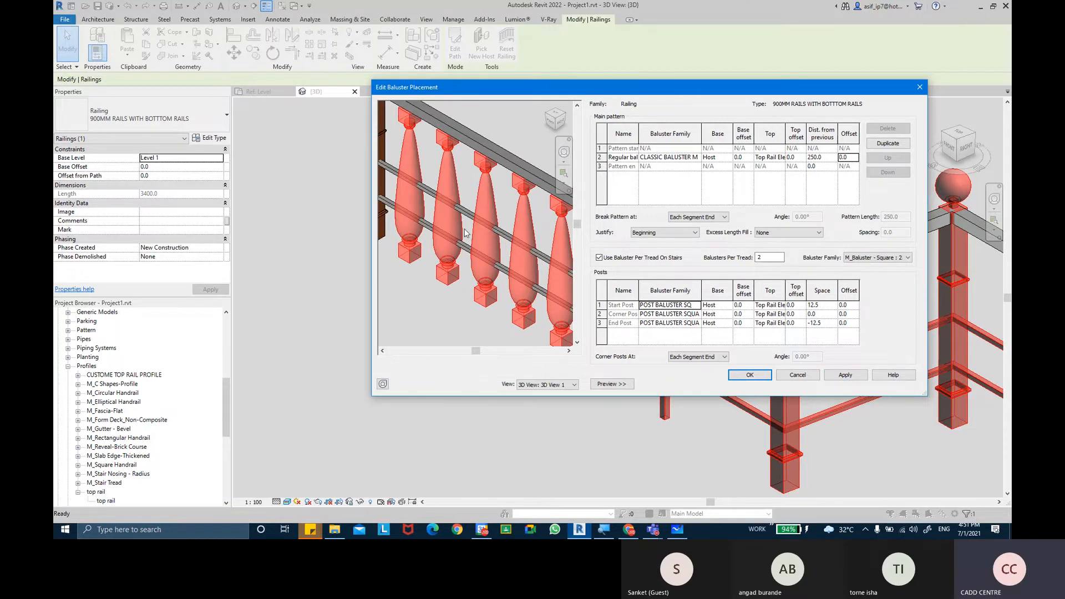
{"action": "middle_click_drag", "start_coordinate": [501, 275], "coordinate": [492, 268]}
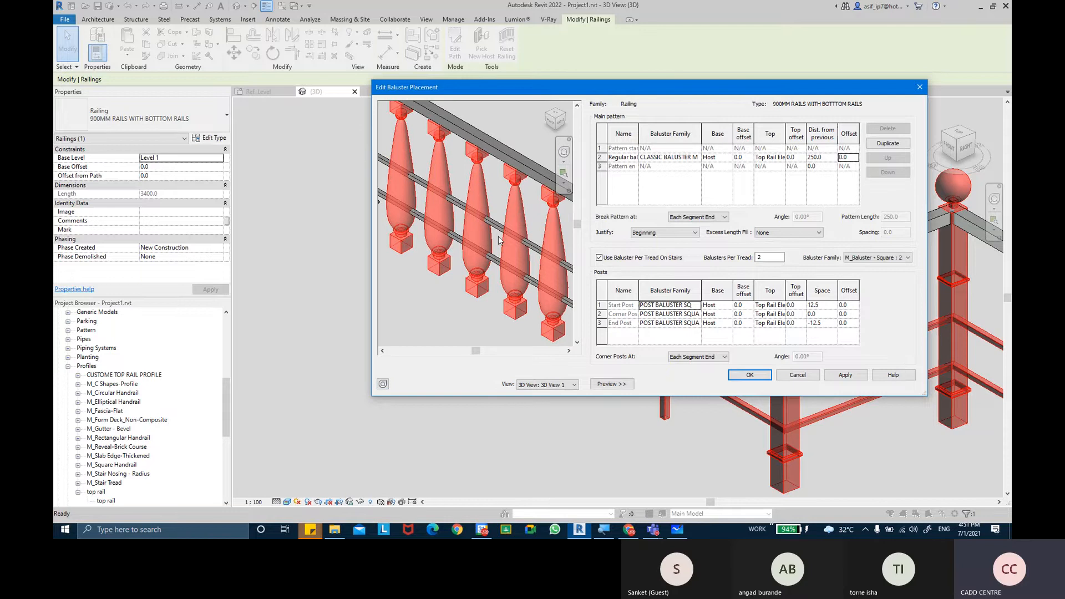
{"action": "scroll", "coordinate": [499, 233], "scroll_direction": "down", "scroll_amount": 1}
{"action": "scroll", "coordinate": [482, 211], "scroll_direction": "up", "scroll_amount": 2}
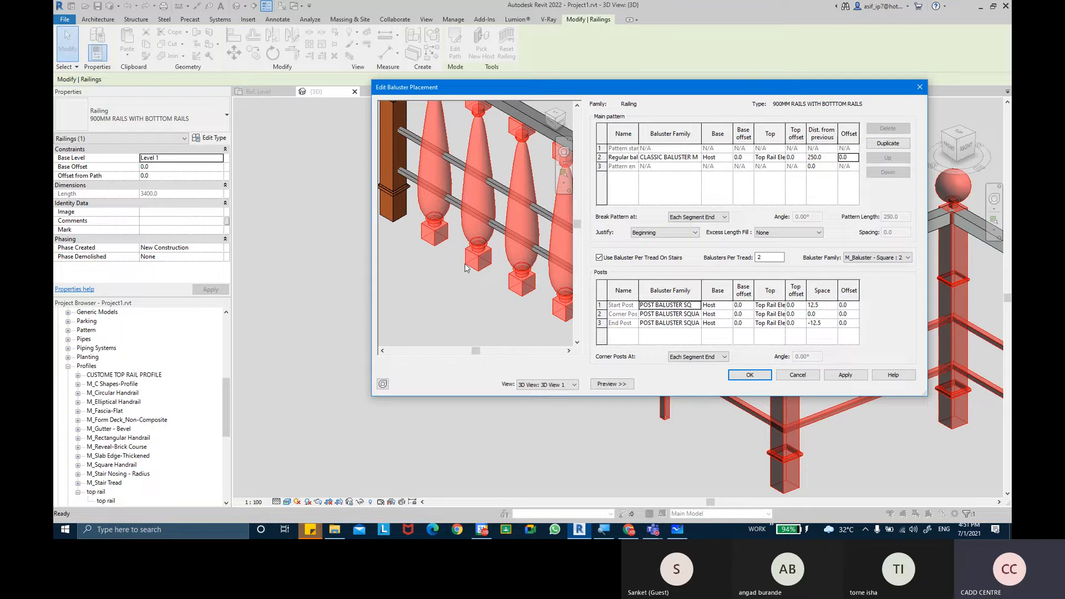
Try the End and Center justifications for the baluster pattern and return the setting to Beginning
{"action": "left_click", "coordinate": [682, 240]}
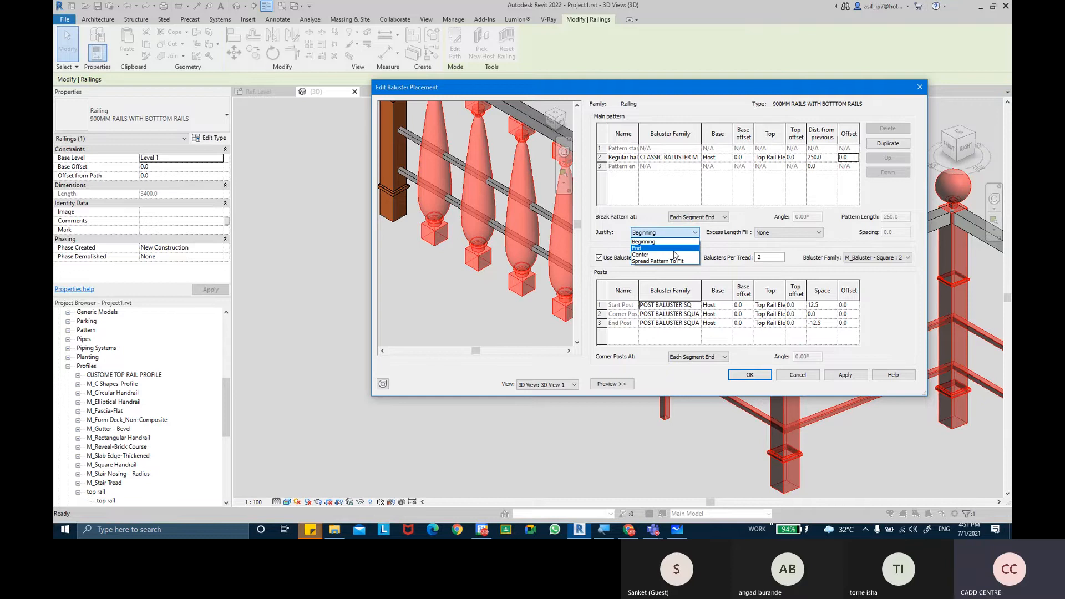
{"action": "left_click", "coordinate": [680, 248]}
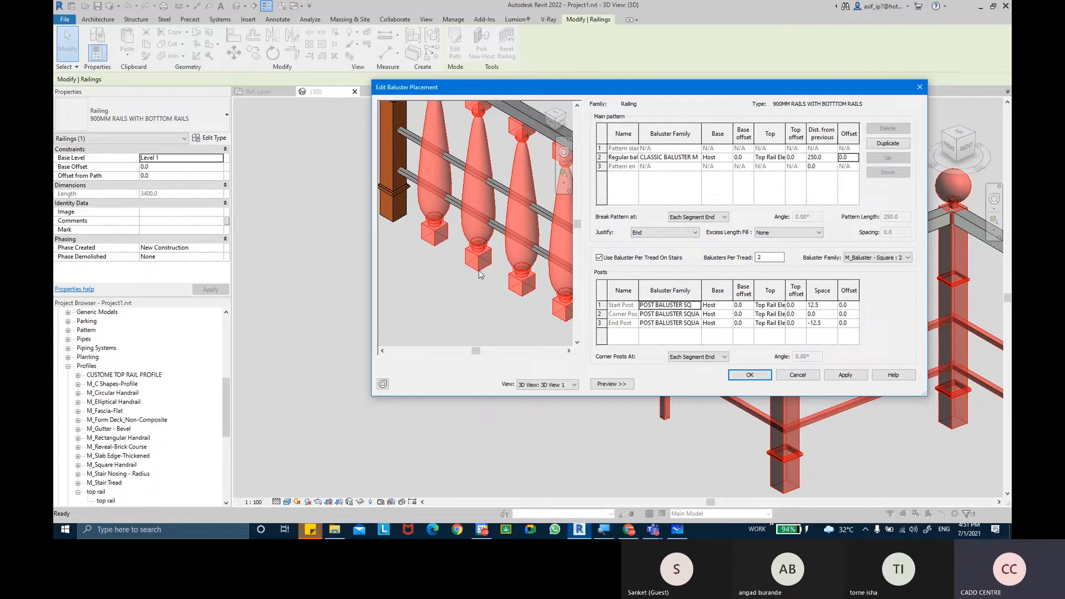
{"action": "left_click", "coordinate": [644, 232]}
{"action": "left_click", "coordinate": [644, 256]}
{"action": "left_click", "coordinate": [655, 234]}
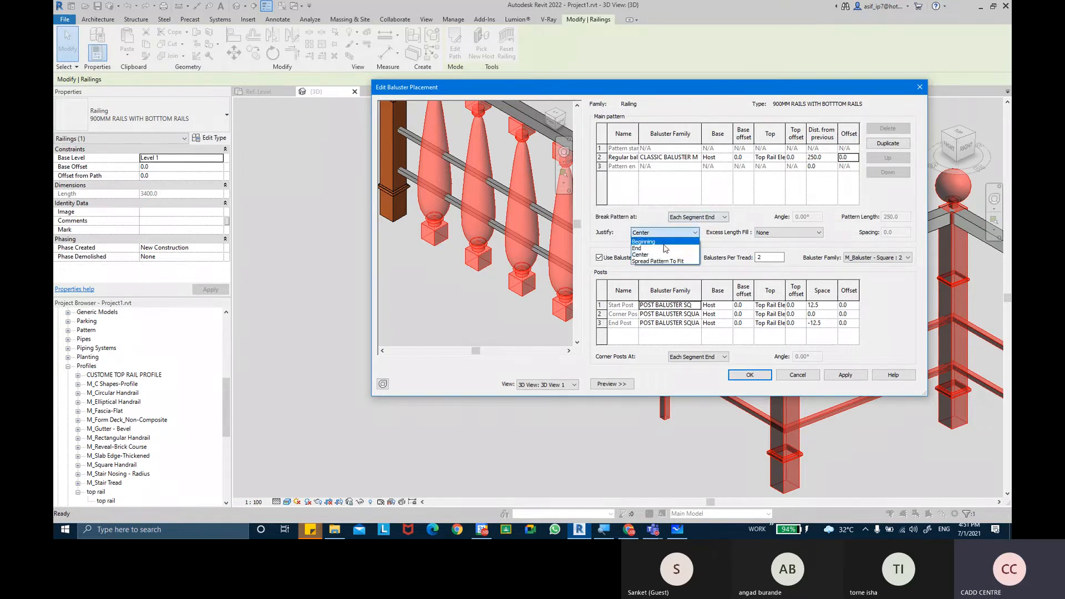
{"action": "left_click", "coordinate": [660, 241]}
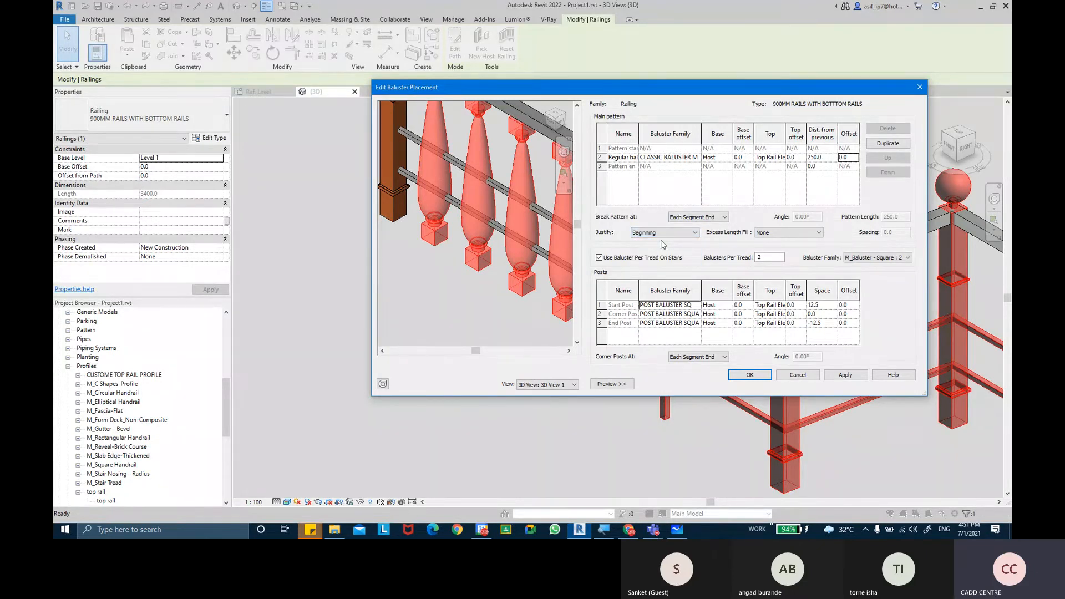
Apply and accept the baluster placement, accept the railing type changes, and deselect the railing
{"action": "left_click", "coordinate": [845, 375]}
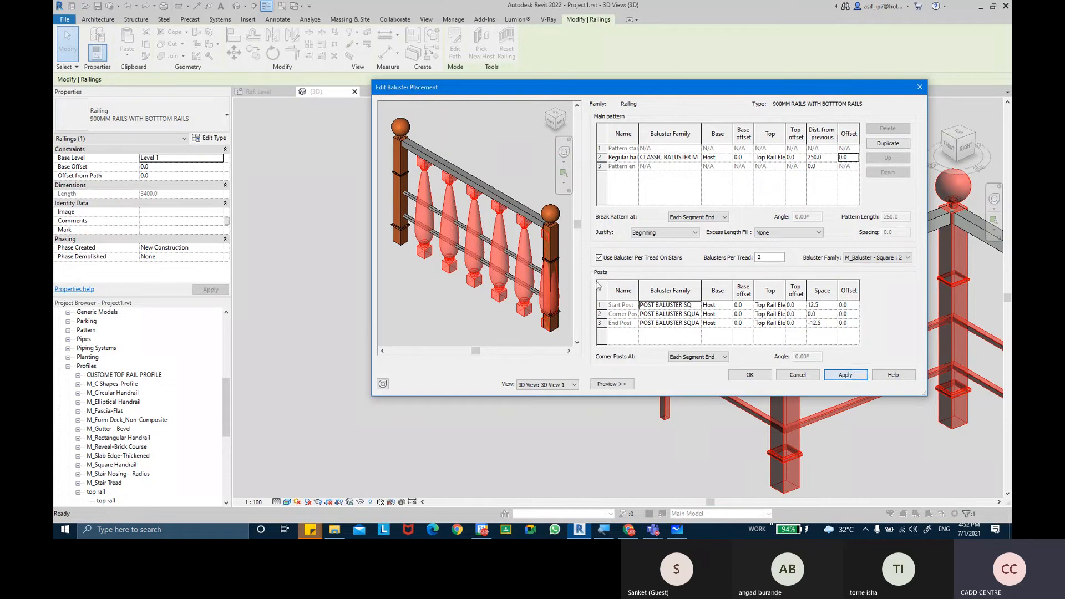
{"action": "left_click", "coordinate": [759, 376]}
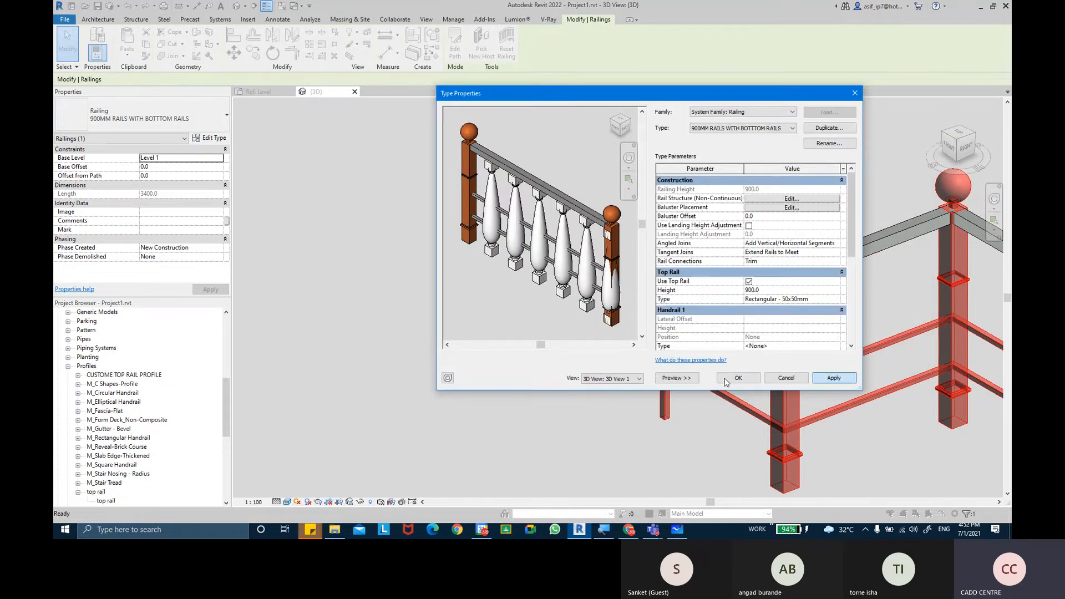
{"action": "left_click", "coordinate": [737, 378]}
{"action": "key", "text": "Escape"}
Select the railing with the classic balusters and open the non-continuous rail structure of its type
{"action": "scroll", "coordinate": [719, 384], "scroll_direction": "down", "scroll_amount": 3}
{"action": "middle_click_drag", "start_coordinate": [771, 427], "coordinate": [750, 411]}
{"action": "middle_click_drag", "start_coordinate": [741, 371], "coordinate": [790, 361]}
{"action": "scroll", "coordinate": [789, 360], "scroll_direction": "down", "scroll_amount": 1}
{"action": "scroll", "coordinate": [766, 317], "scroll_direction": "up", "scroll_amount": 3}
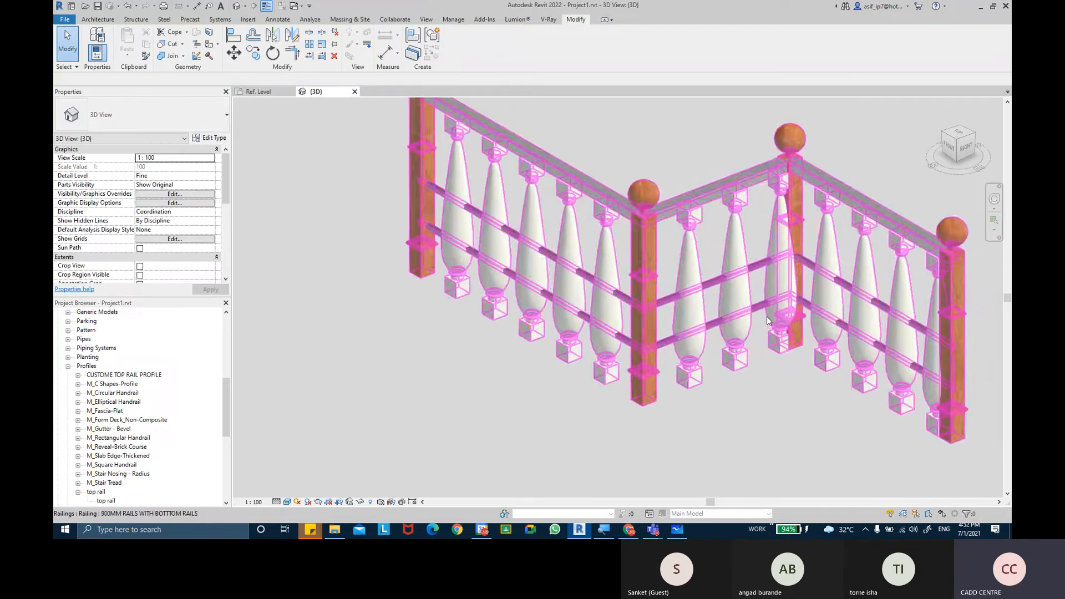
{"action": "scroll", "coordinate": [766, 316], "scroll_direction": "up", "scroll_amount": 2}
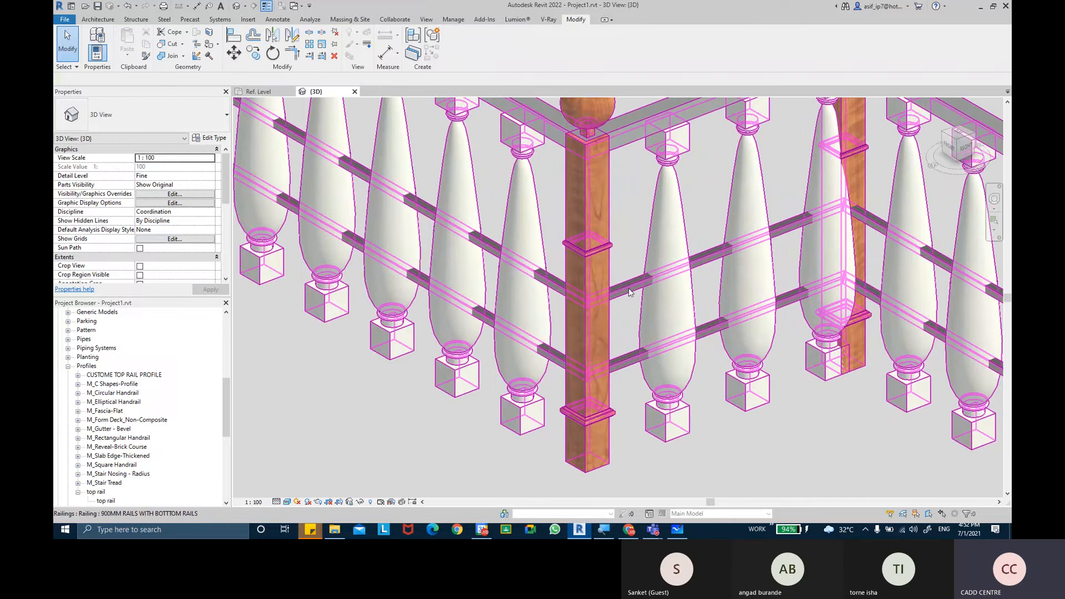
{"action": "mouse_move", "coordinate": [756, 388]}
{"action": "middle_mouse_down"}
{"action": "mouse_move", "coordinate": [770, 383]}
{"action": "mouse_move", "coordinate": [758, 367]}
{"action": "middle_mouse_up"}
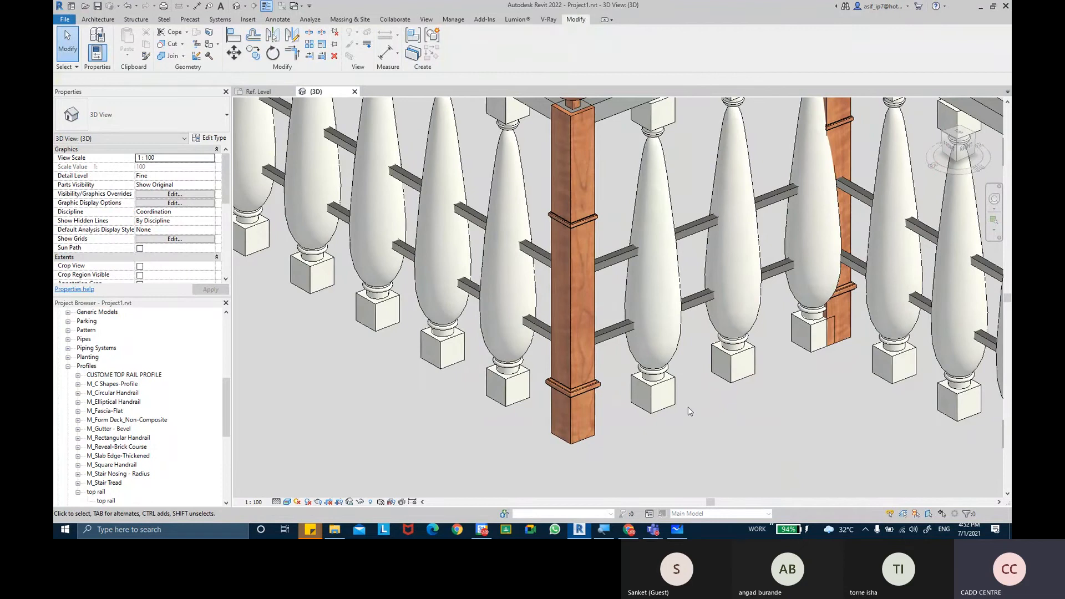
{"action": "left_click", "coordinate": [666, 410]}
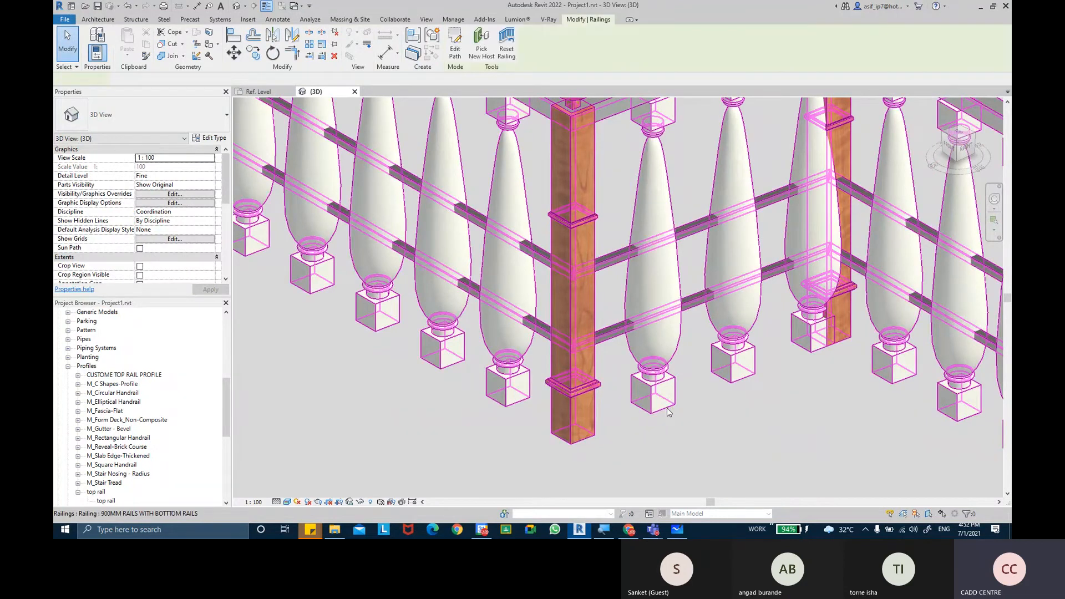
{"action": "left_click", "coordinate": [210, 139]}
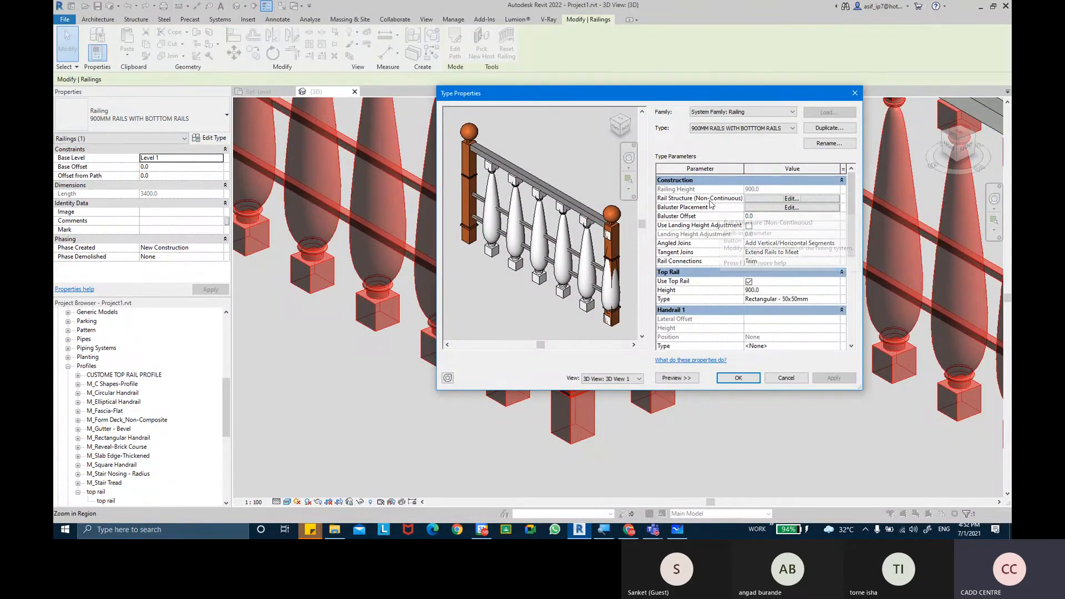
{"action": "left_click", "coordinate": [773, 200]}
Delete the intermediate rails New Rail(2) and New Rail(1) from the rail structure and apply the removal
{"action": "left_click", "coordinate": [624, 160]}
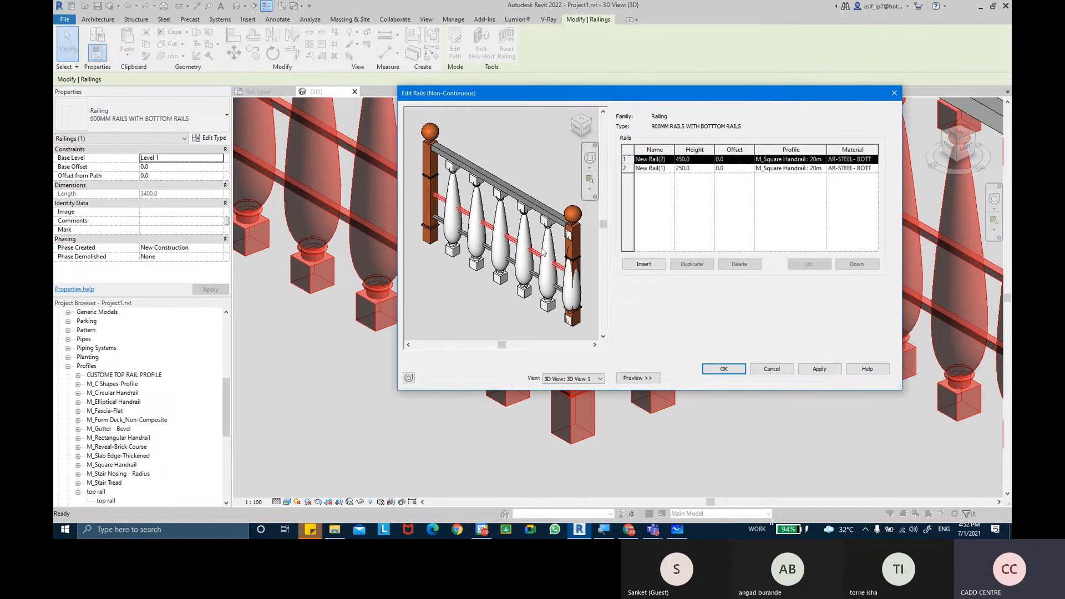
{"action": "left_click", "coordinate": [728, 264]}
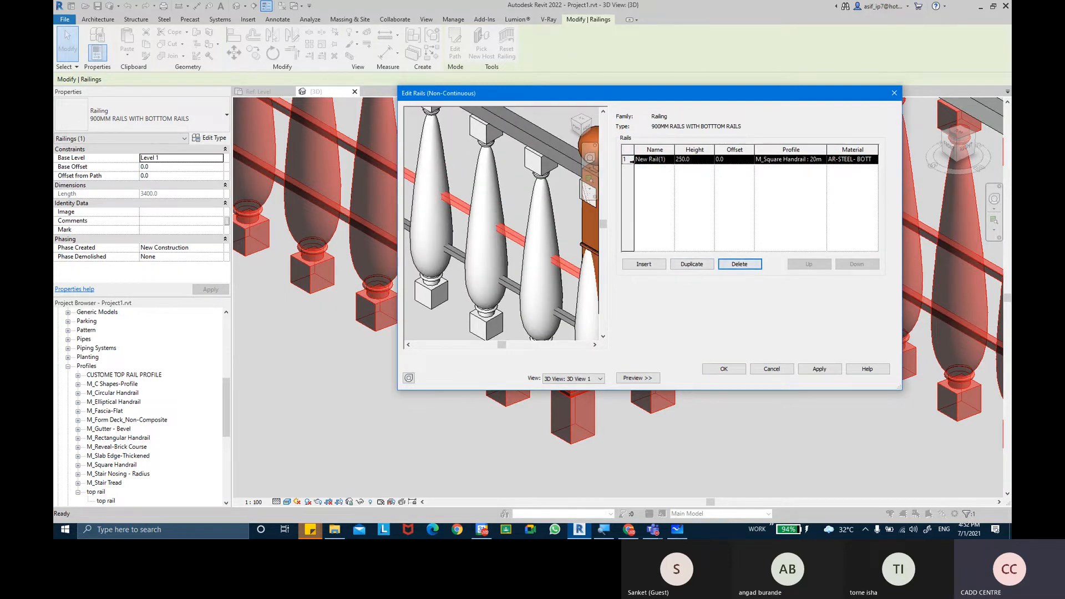
{"action": "left_click", "coordinate": [819, 369]}
{"action": "scroll", "coordinate": [541, 227], "scroll_direction": "up", "scroll_amount": 2}
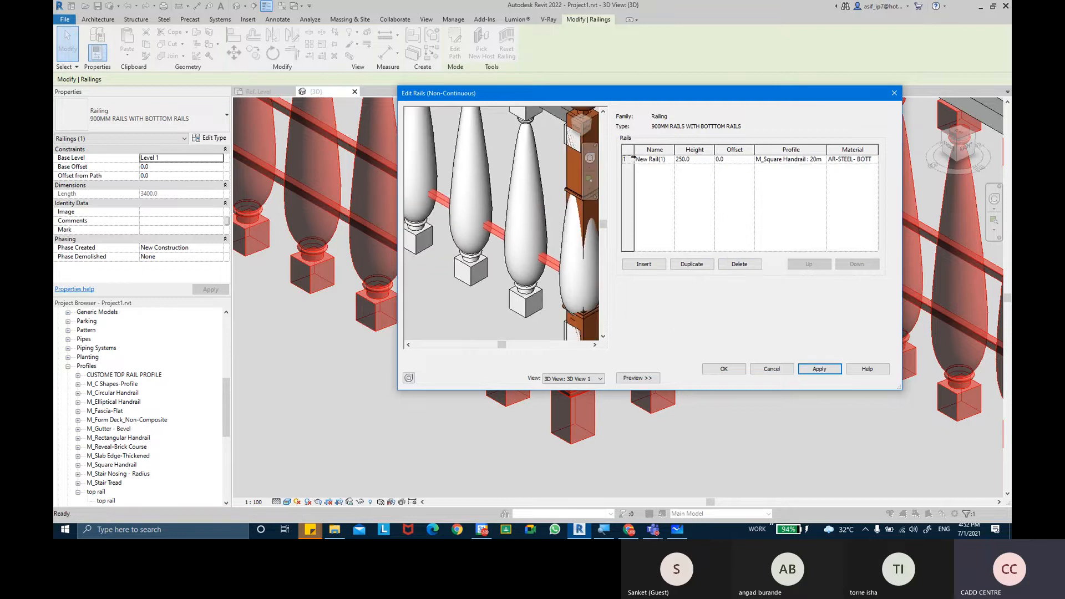
{"action": "left_click", "coordinate": [644, 167]}
{"action": "left_click", "coordinate": [739, 264]}
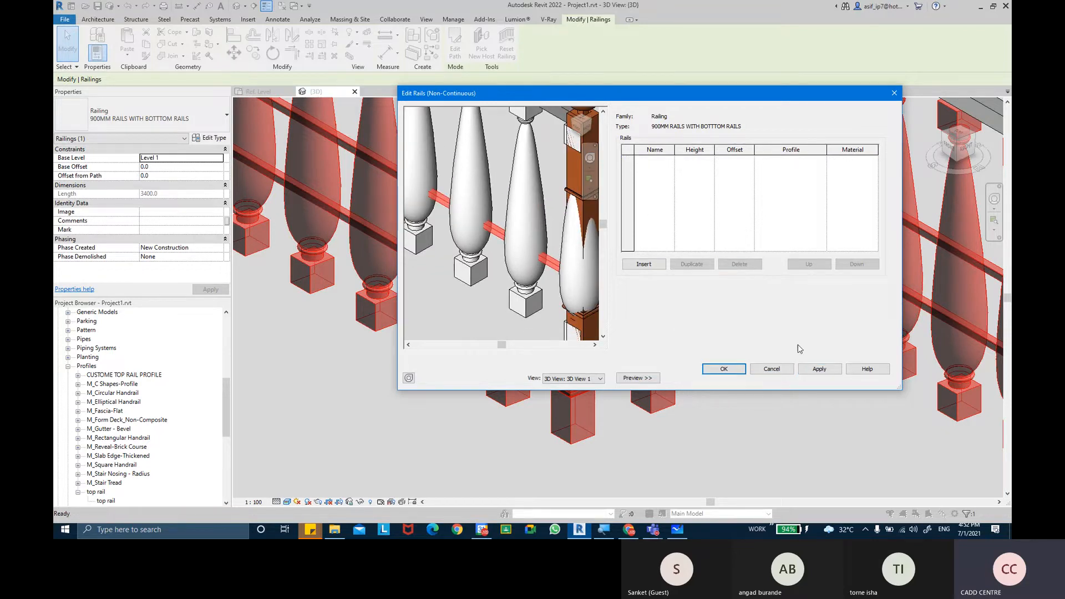
{"action": "left_click", "coordinate": [819, 368]}
{"action": "scroll", "coordinate": [533, 266], "scroll_direction": "down", "scroll_amount": 3}
{"action": "middle_click_drag", "start_coordinate": [529, 271], "coordinate": [555, 282]}
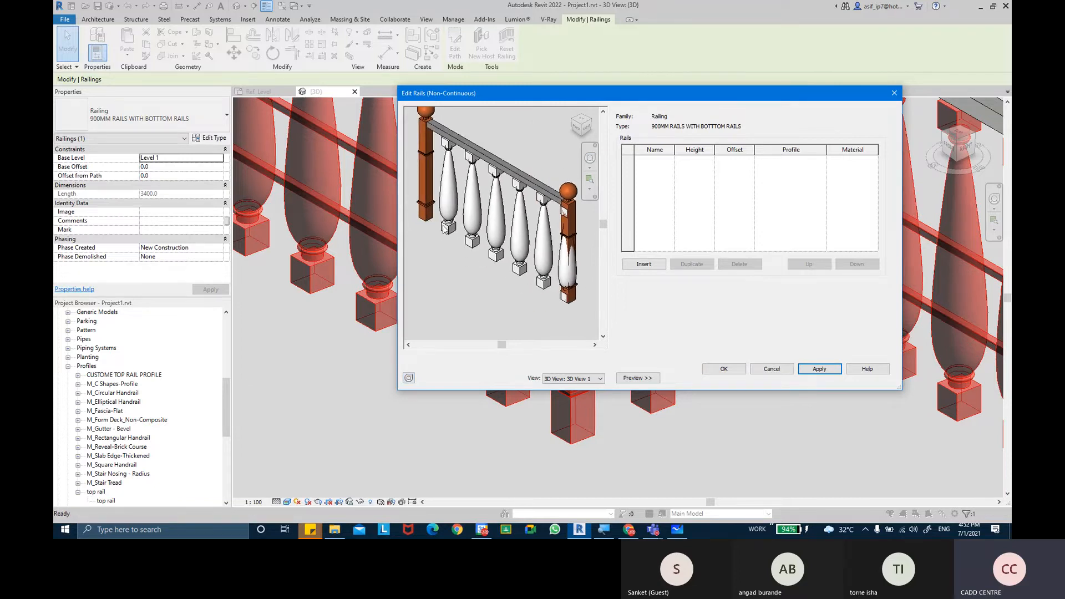
Insert a new rail into the rail structure, apply it, and look through the available rail profiles
{"action": "left_click", "coordinate": [644, 264]}
{"action": "left_click", "coordinate": [819, 369]}
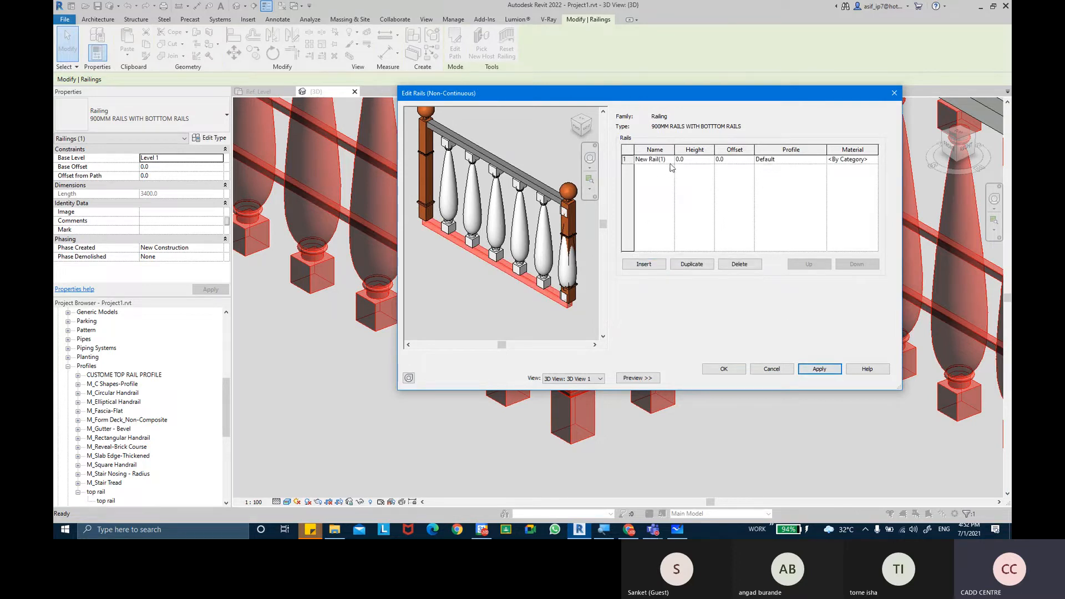
{"action": "left_click", "coordinate": [822, 163]}
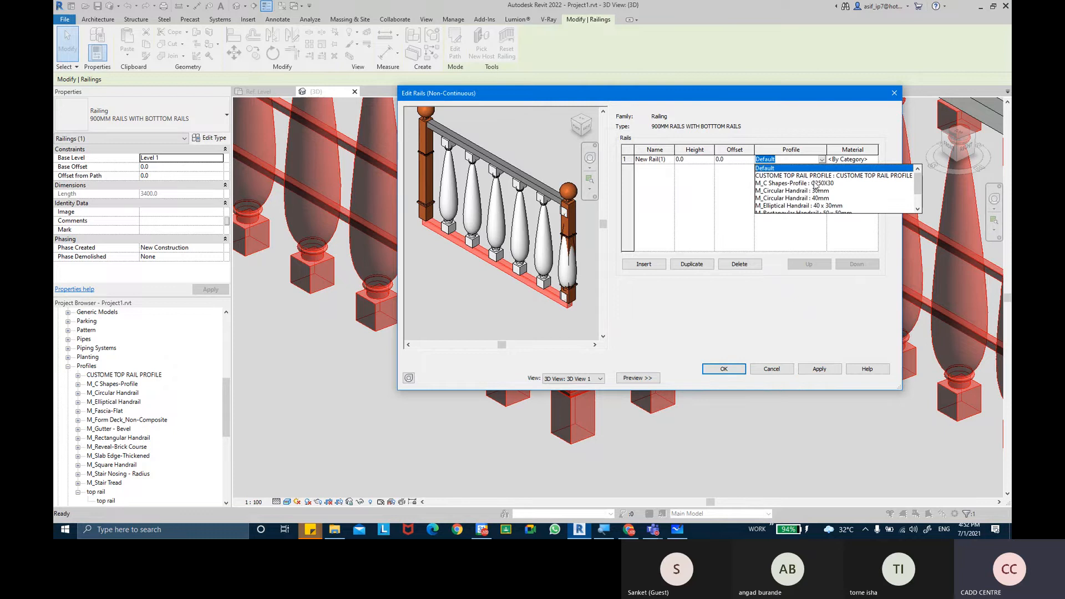
{"action": "scroll", "coordinate": [825, 188], "scroll_direction": "down", "scroll_amount": 2}
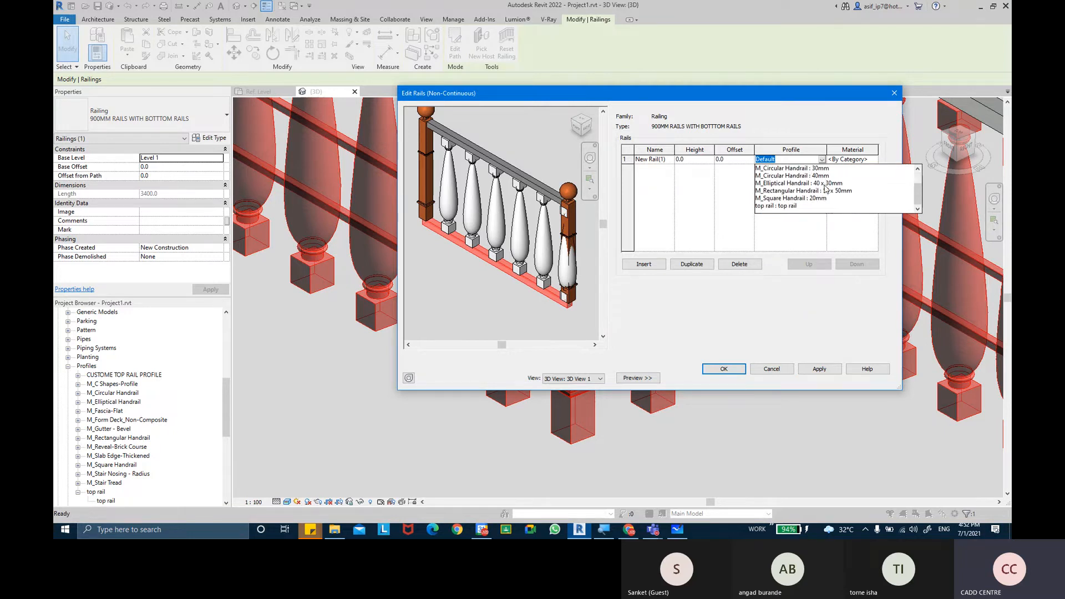
{"action": "scroll", "coordinate": [825, 189], "scroll_direction": "up", "scroll_amount": 2}
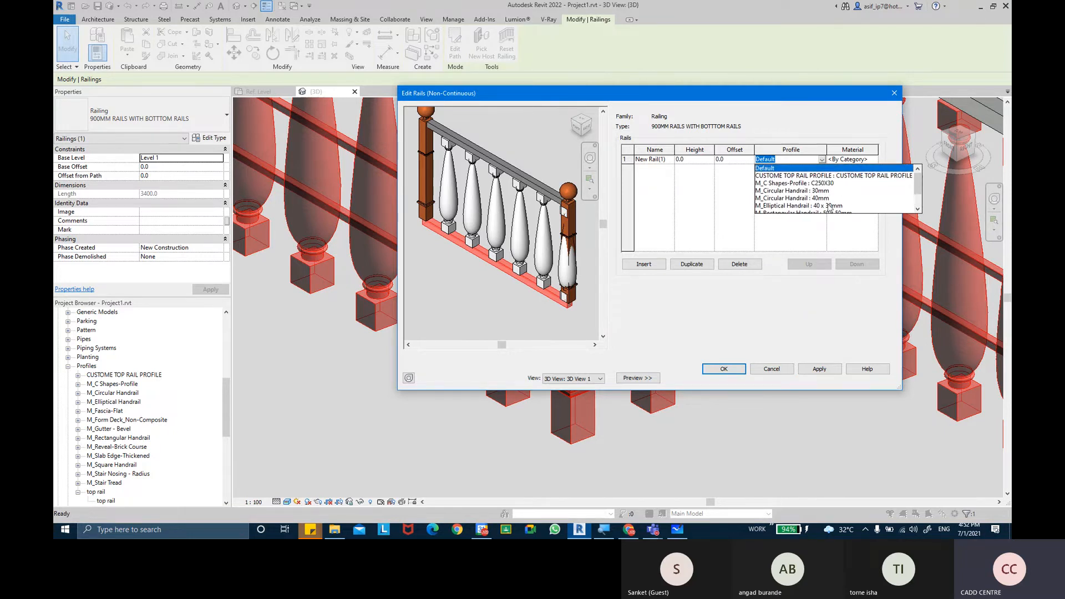
{"action": "left_click", "coordinate": [505, 298]}
{"action": "scroll", "coordinate": [555, 311], "scroll_direction": "up", "scroll_amount": 5}
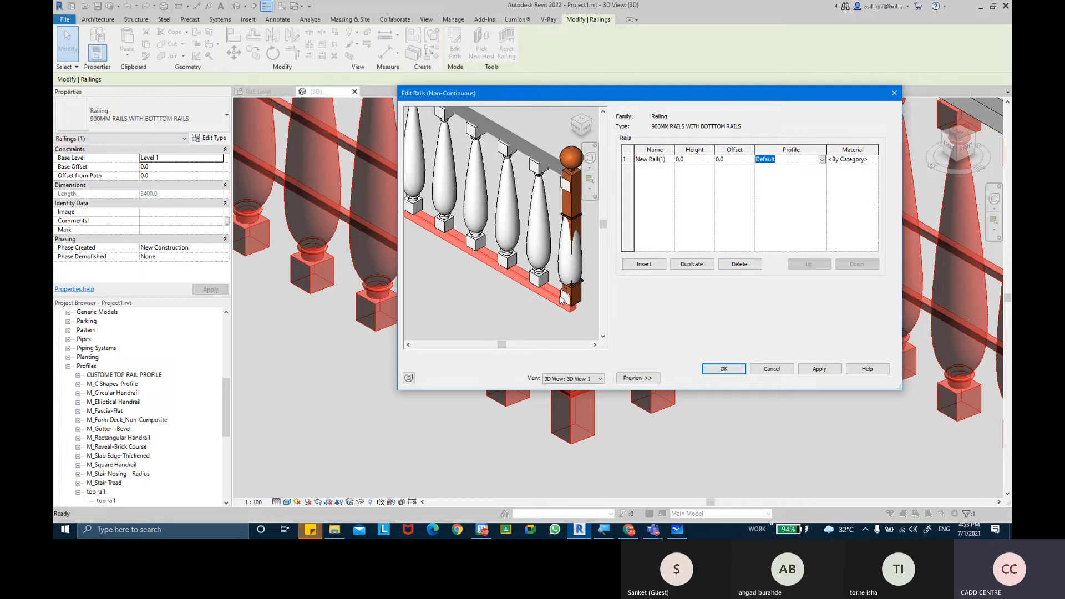
Delete the newly inserted bottom rail and apply the empty rail structure
{"action": "left_click", "coordinate": [664, 189]}
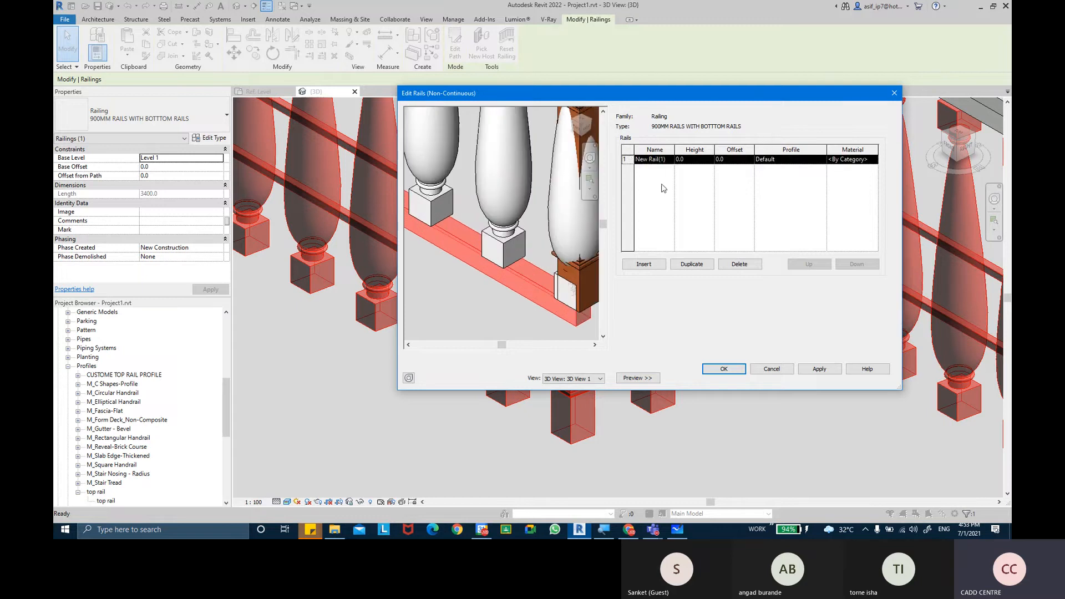
{"action": "left_click", "coordinate": [731, 267]}
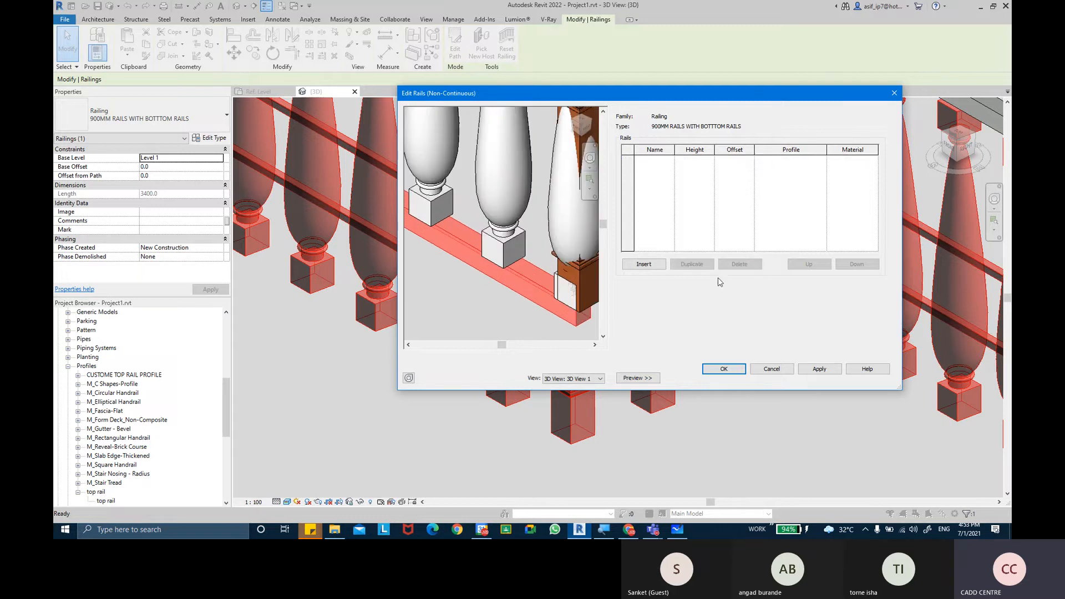
{"action": "left_click", "coordinate": [819, 370]}
{"action": "scroll", "coordinate": [577, 280], "scroll_direction": "down", "scroll_amount": 5}
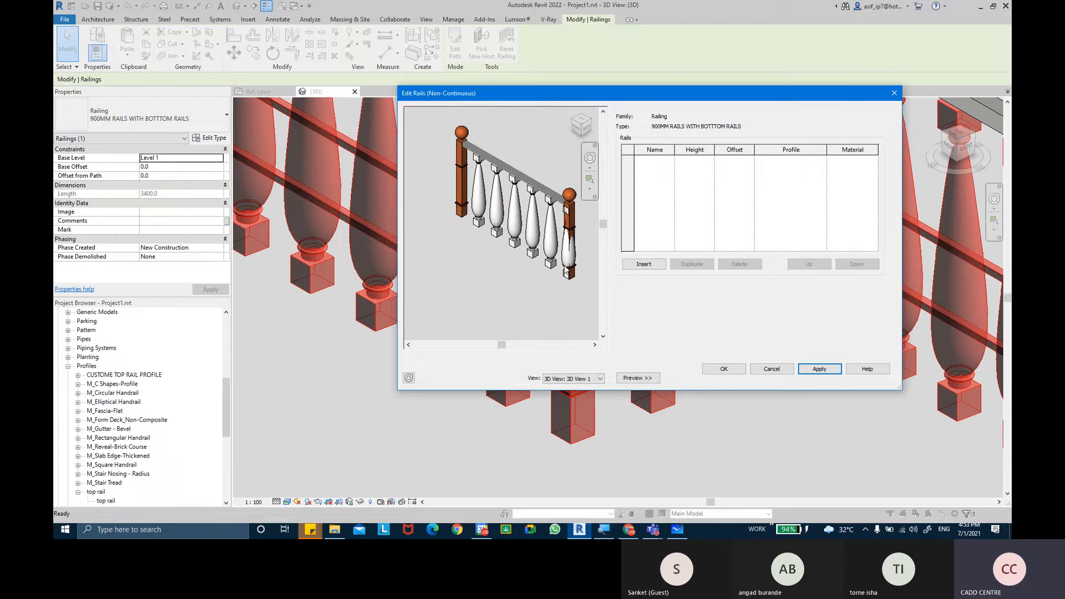
{"action": "scroll", "coordinate": [556, 271], "scroll_direction": "up", "scroll_amount": 3}
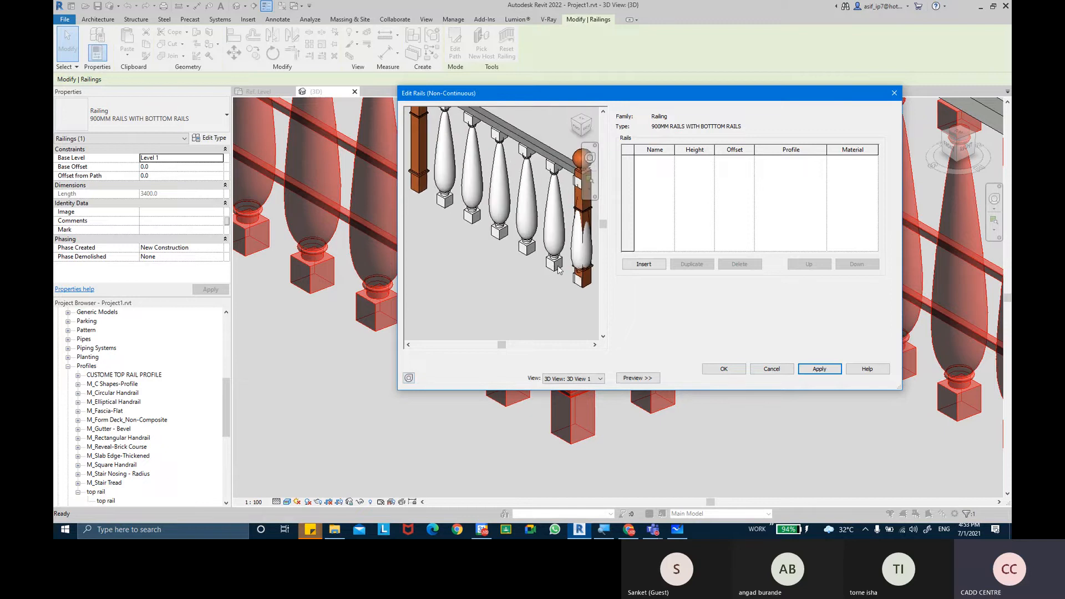
Accept the rail structure and the railing type changes, deselect the railing, and check the whole railing
{"action": "left_click", "coordinate": [724, 369]}
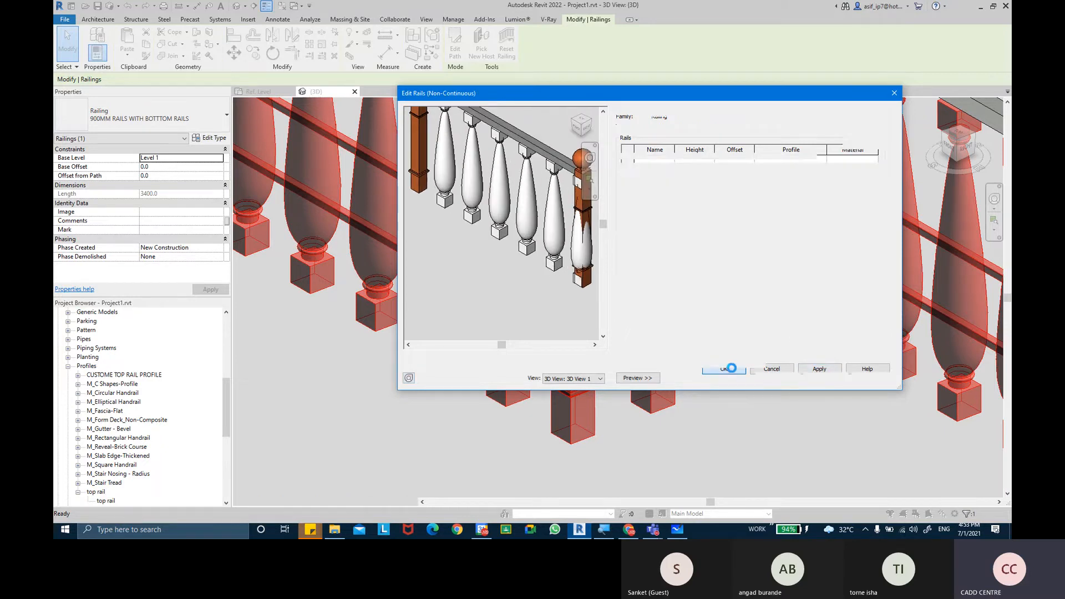
{"action": "left_click", "coordinate": [739, 378]}
{"action": "left_click", "coordinate": [714, 414]}
{"action": "scroll", "coordinate": [721, 410], "scroll_direction": "down", "scroll_amount": 5}
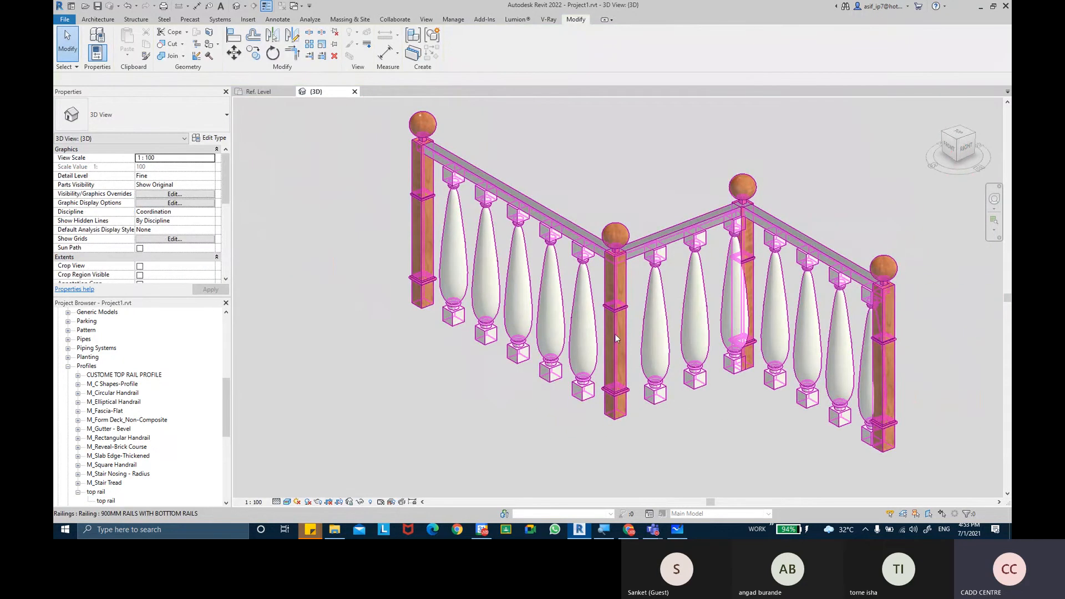
{"action": "scroll", "coordinate": [718, 330], "scroll_direction": "down", "scroll_amount": 4}
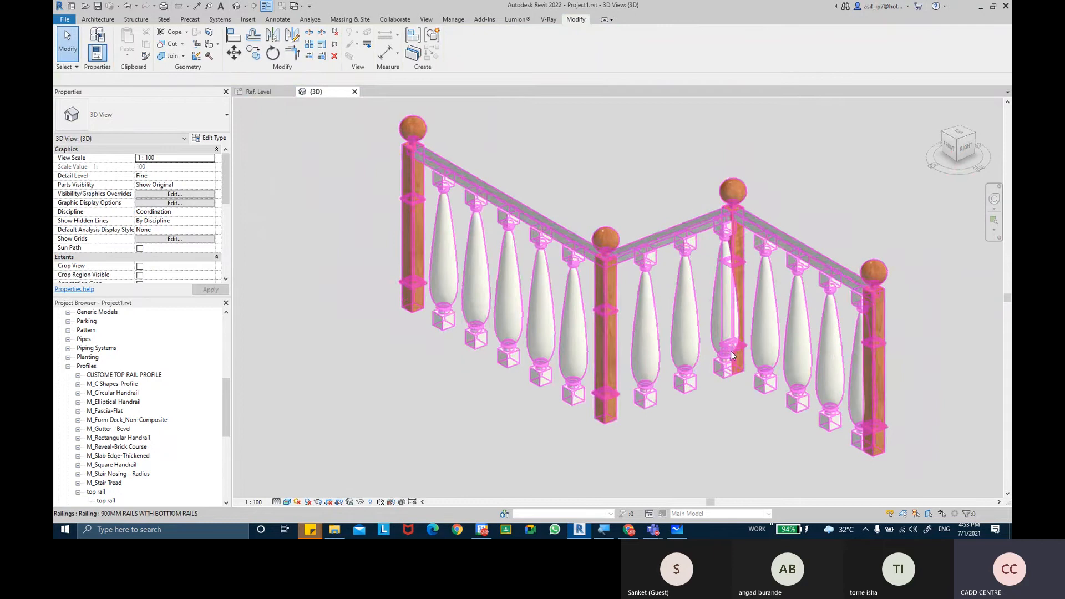
Set the regular baluster's distance from previous to 200 in the railing type's baluster placement, accept the changes, and deselect the railing
{"action": "scroll", "coordinate": [760, 353], "scroll_direction": "up", "scroll_amount": 1}
{"action": "middle_click_drag", "start_coordinate": [726, 378], "coordinate": [794, 372]}
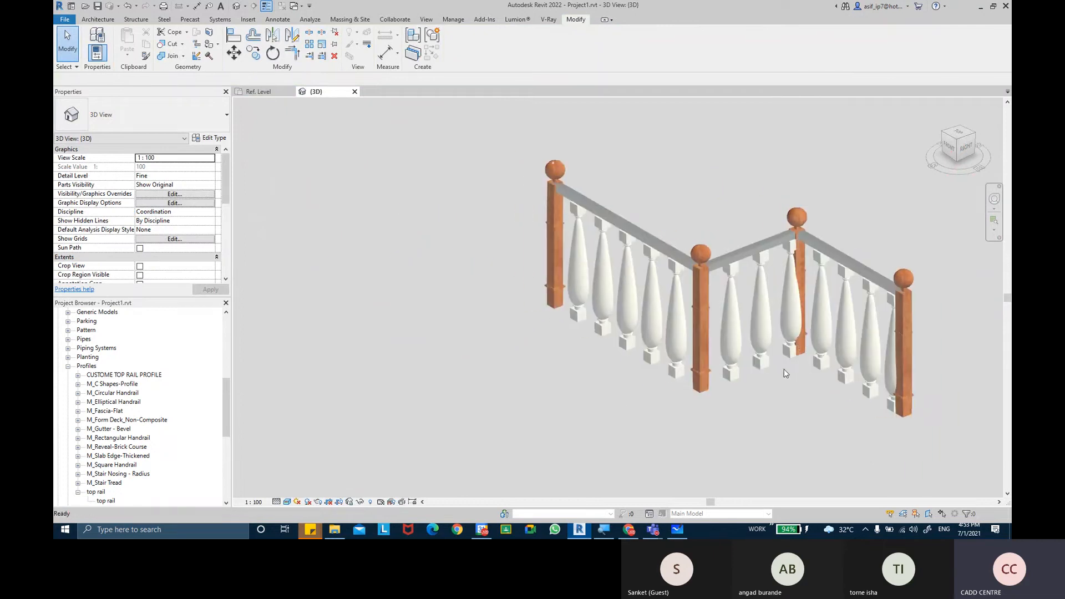
{"action": "scroll", "coordinate": [665, 352], "scroll_direction": "up", "scroll_amount": 1}
{"action": "left_click", "coordinate": [539, 211]}
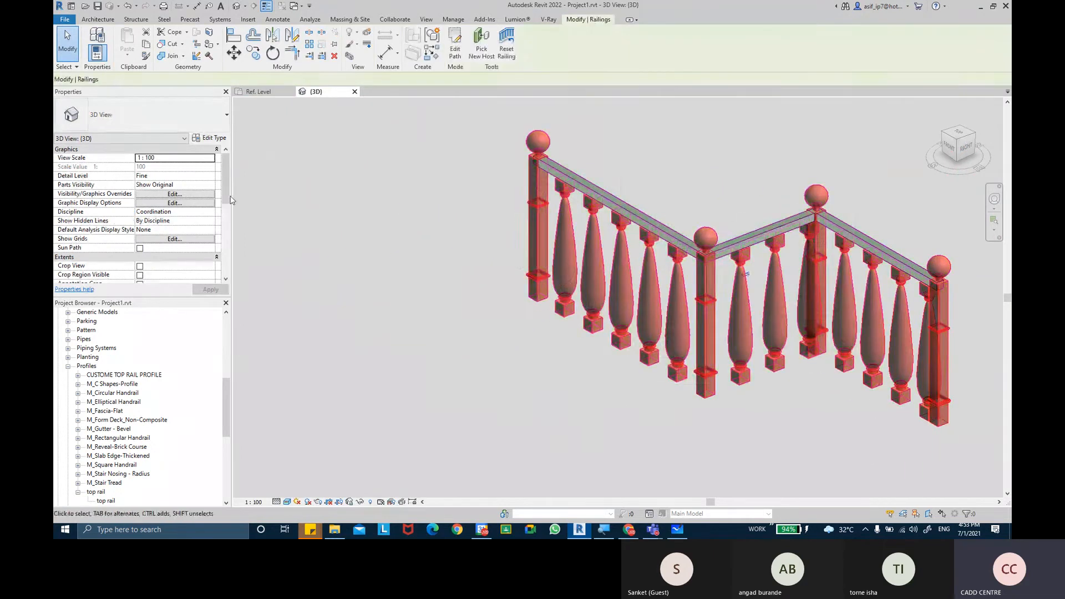
{"action": "left_click", "coordinate": [209, 138]}
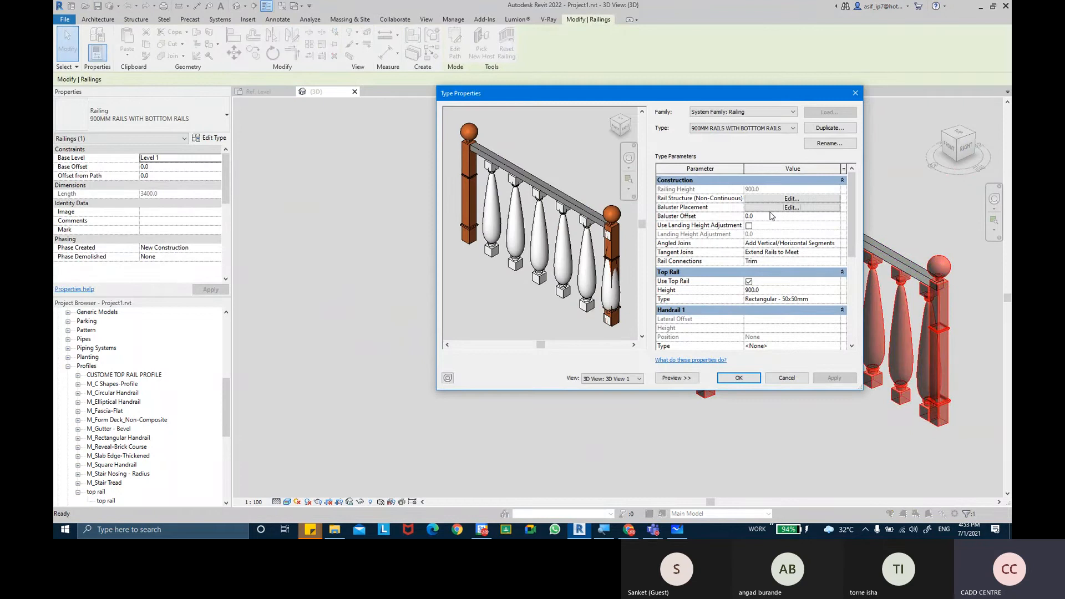
{"action": "left_click", "coordinate": [773, 207]}
{"action": "left_click", "coordinate": [830, 158]}
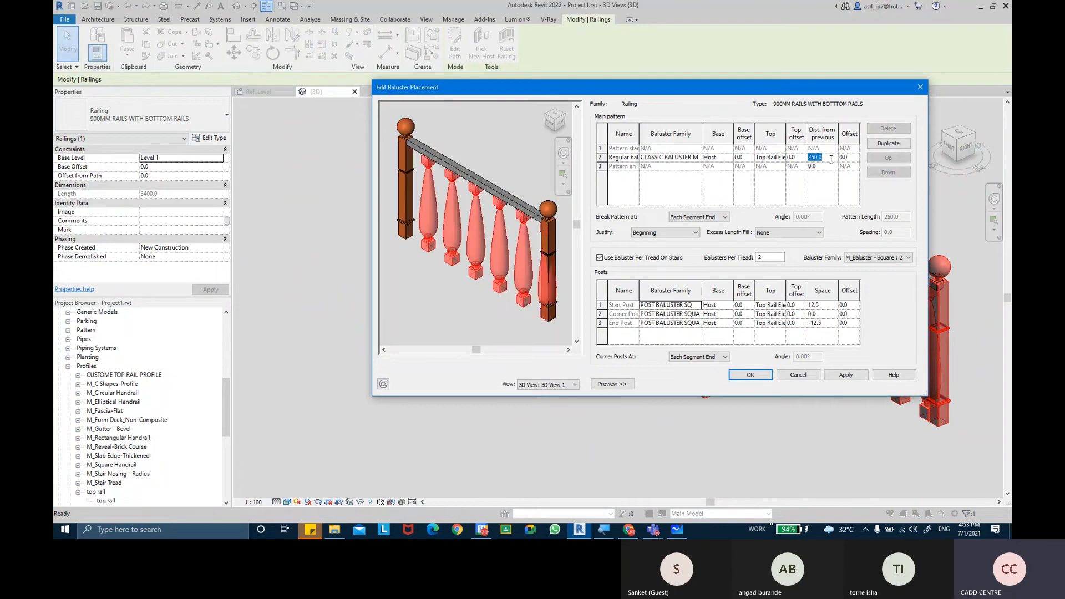
{"action": "type", "text": "200"}
{"action": "key", "text": "Tab"}
{"action": "left_click", "coordinate": [847, 375]}
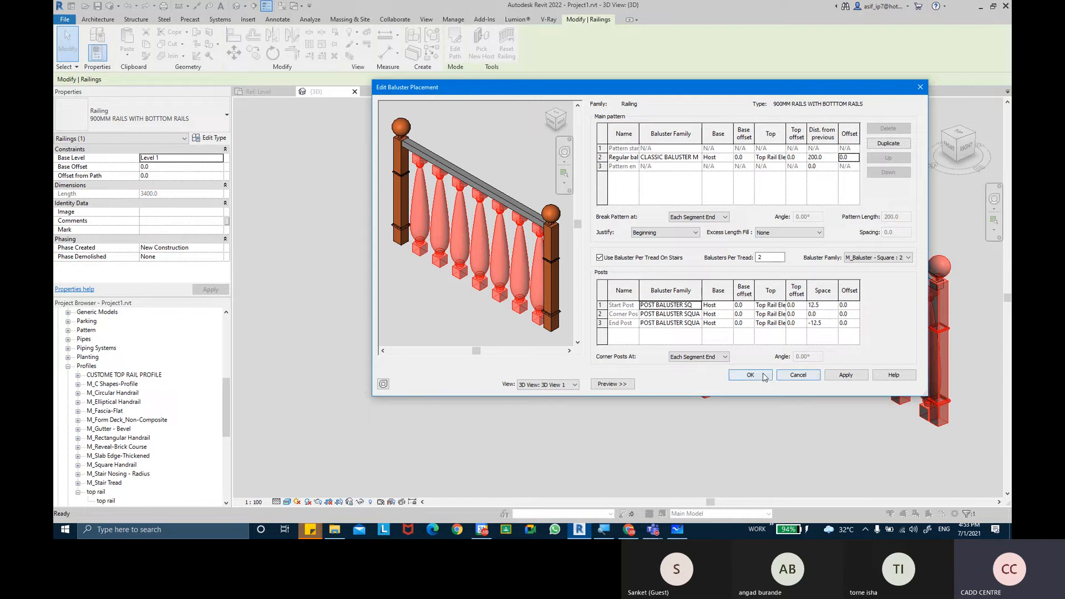
{"action": "left_click", "coordinate": [763, 376]}
{"action": "left_click", "coordinate": [740, 377]}
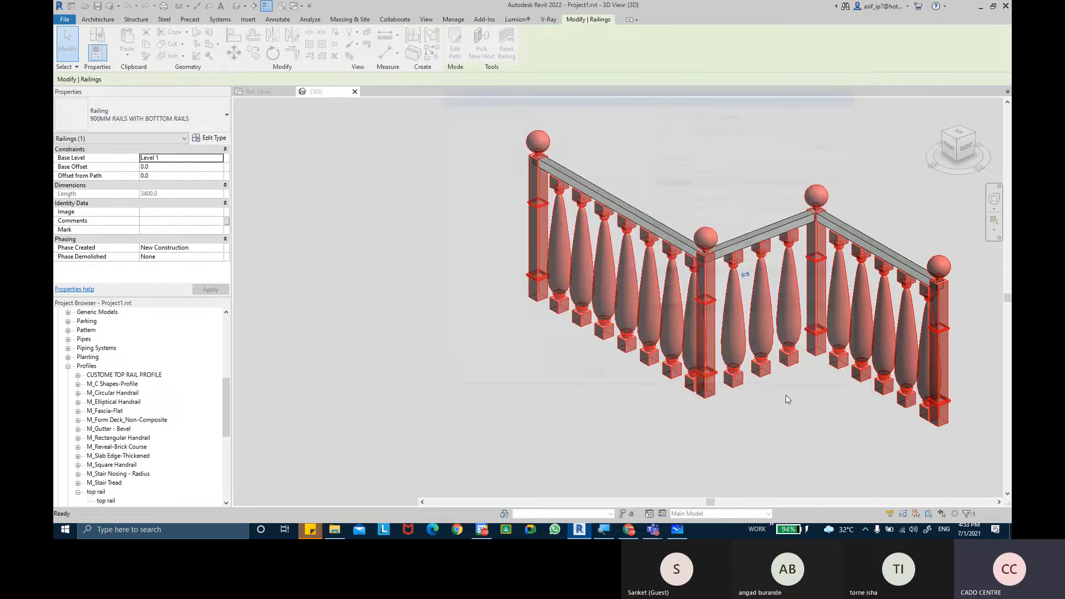
{"action": "left_click", "coordinate": [827, 414]}
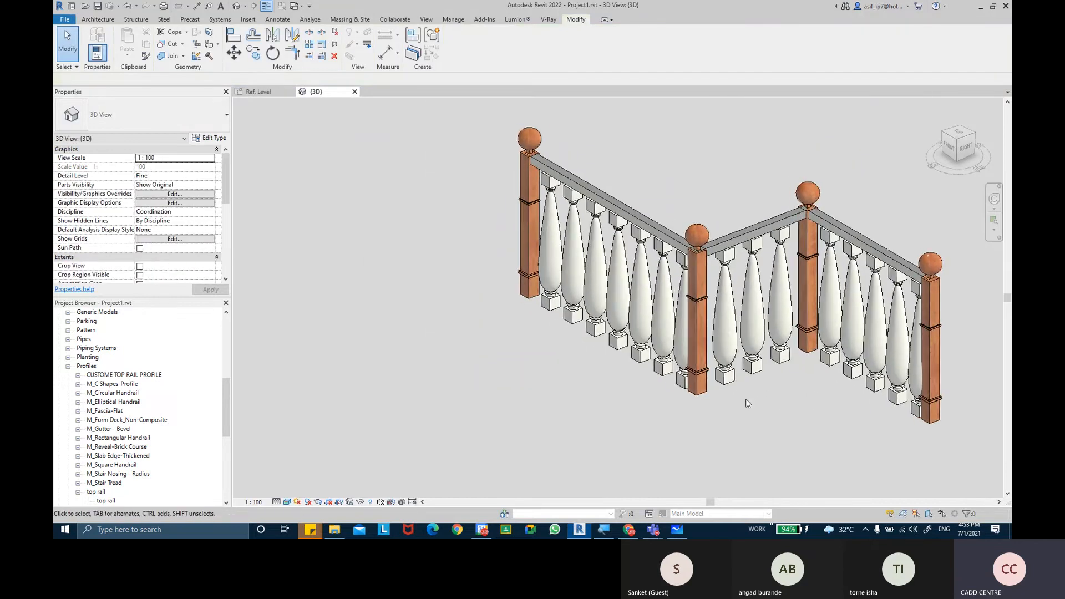
Set the justification of the railing's main baluster pattern to Center and accept the baluster placement and type changes
{"action": "scroll", "coordinate": [747, 397], "scroll_direction": "down", "scroll_amount": 2}
{"action": "middle_click_drag", "start_coordinate": [748, 394], "coordinate": [541, 391], "text": "shift"}
{"action": "middle_click_drag", "start_coordinate": [730, 283], "coordinate": [698, 300]}
{"action": "left_click", "coordinate": [680, 293]}
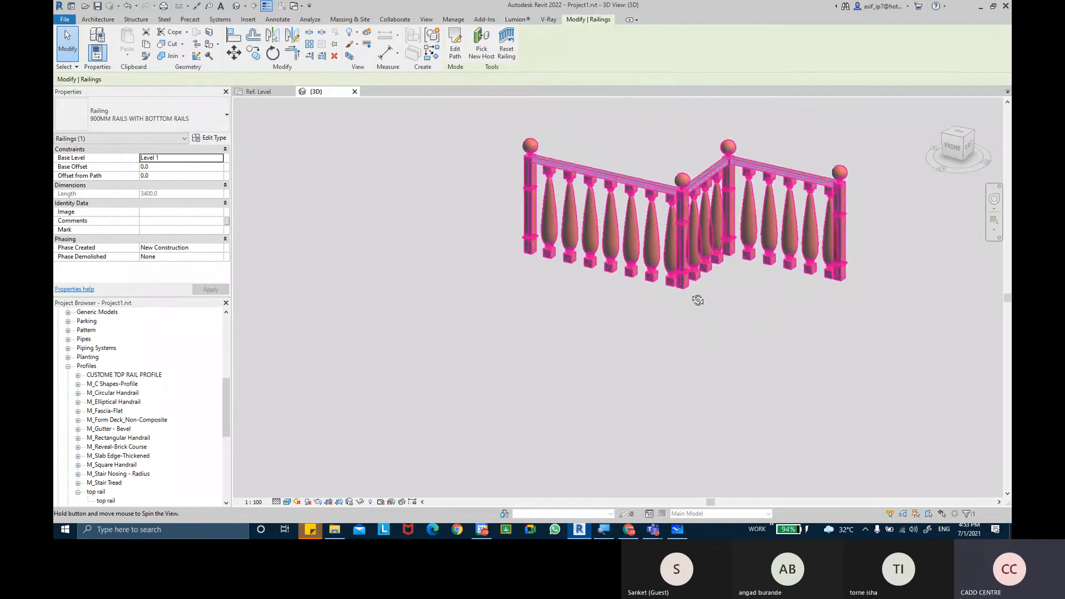
{"action": "left_click", "coordinate": [766, 297]}
{"action": "left_click", "coordinate": [690, 294]}
{"action": "left_click", "coordinate": [210, 138]}
{"action": "left_click", "coordinate": [791, 207]}
{"action": "left_click", "coordinate": [664, 233]}
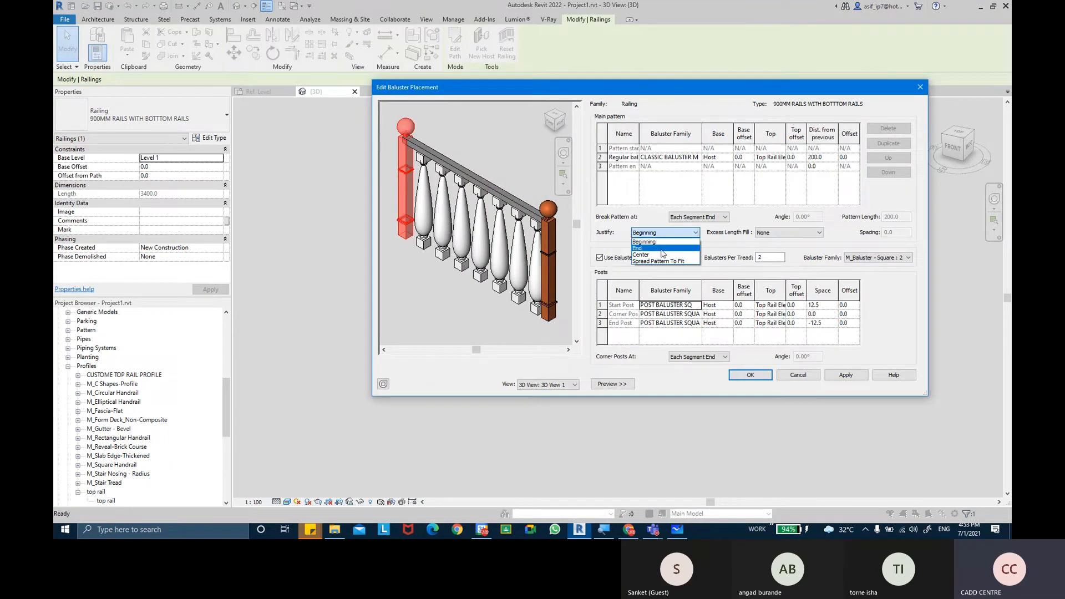
{"action": "left_click", "coordinate": [660, 254]}
{"action": "left_click", "coordinate": [846, 375]}
{"action": "left_click", "coordinate": [750, 375]}
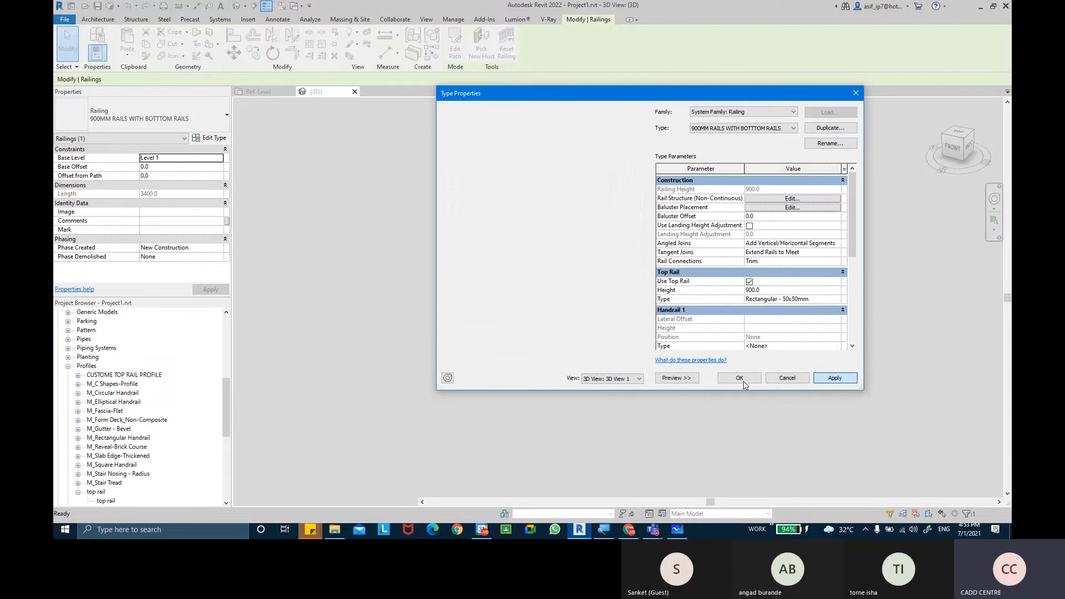
{"action": "left_click", "coordinate": [742, 380]}
{"action": "left_click", "coordinate": [730, 383]}
Set the railing type's Baluster Offset to 100, apply it, check the railing, then accept the type properties and deselect the railing
{"action": "scroll", "coordinate": [673, 252], "scroll_direction": "up", "scroll_amount": 3}
{"action": "middle_click_drag", "start_coordinate": [687, 271], "coordinate": [697, 365]}
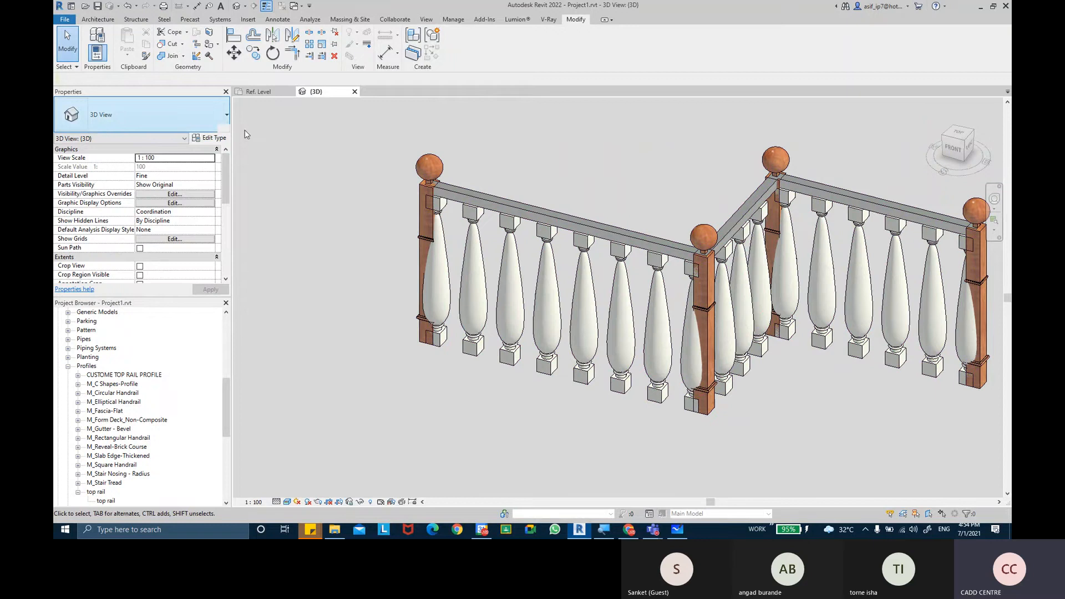
{"action": "left_click", "coordinate": [467, 254]}
{"action": "left_click", "coordinate": [209, 138]}
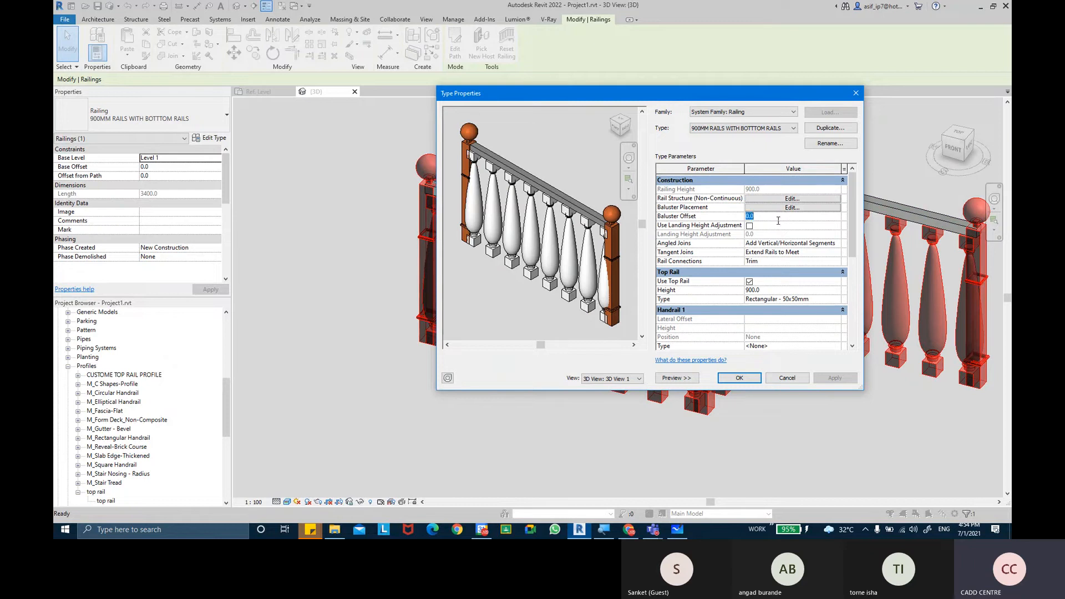
{"action": "type", "text": "100.0"}
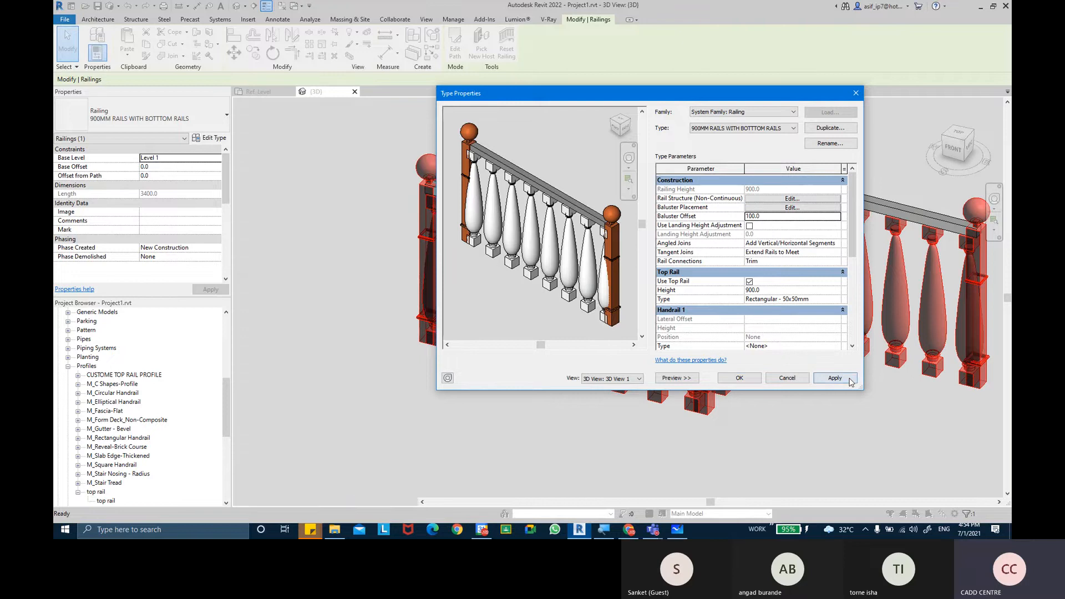
{"action": "left_click", "coordinate": [849, 381]}
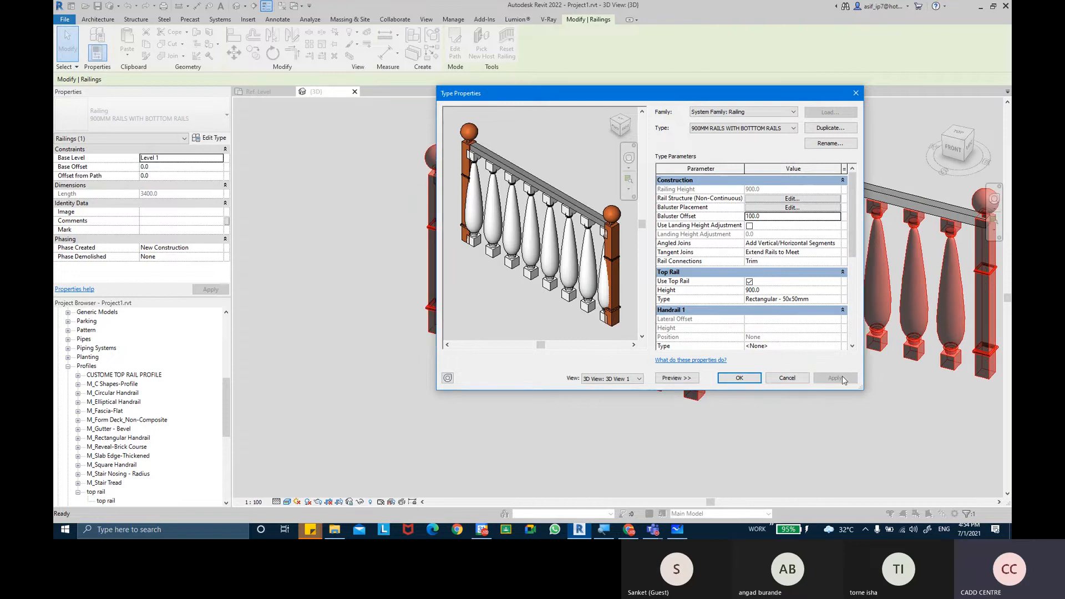
{"action": "left_click_drag", "start_coordinate": [701, 96], "coordinate": [493, 392]}
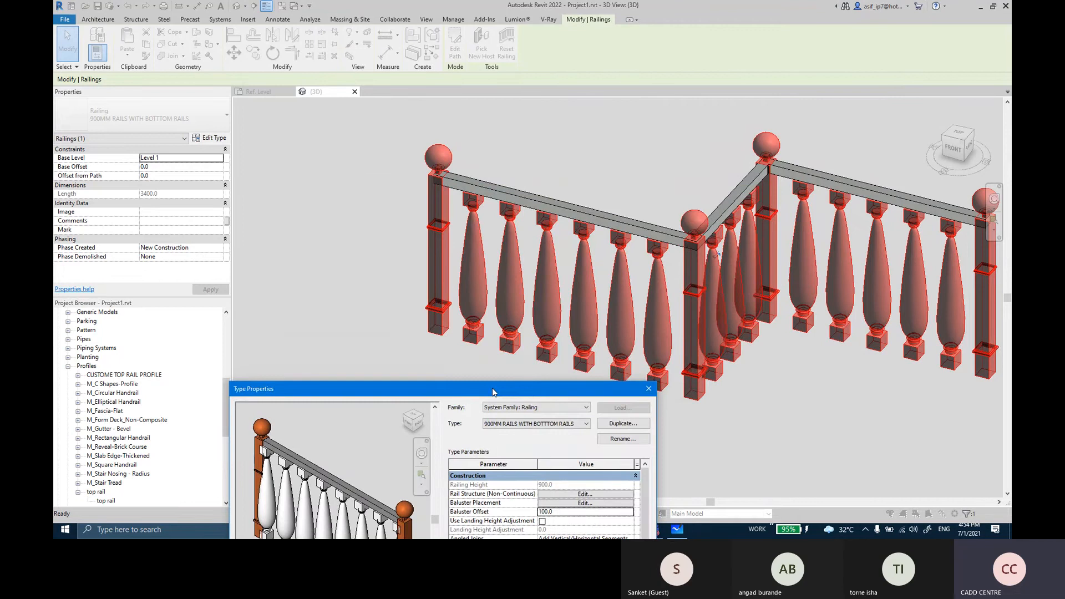
{"action": "left_click_drag", "start_coordinate": [493, 392], "coordinate": [519, 151]}
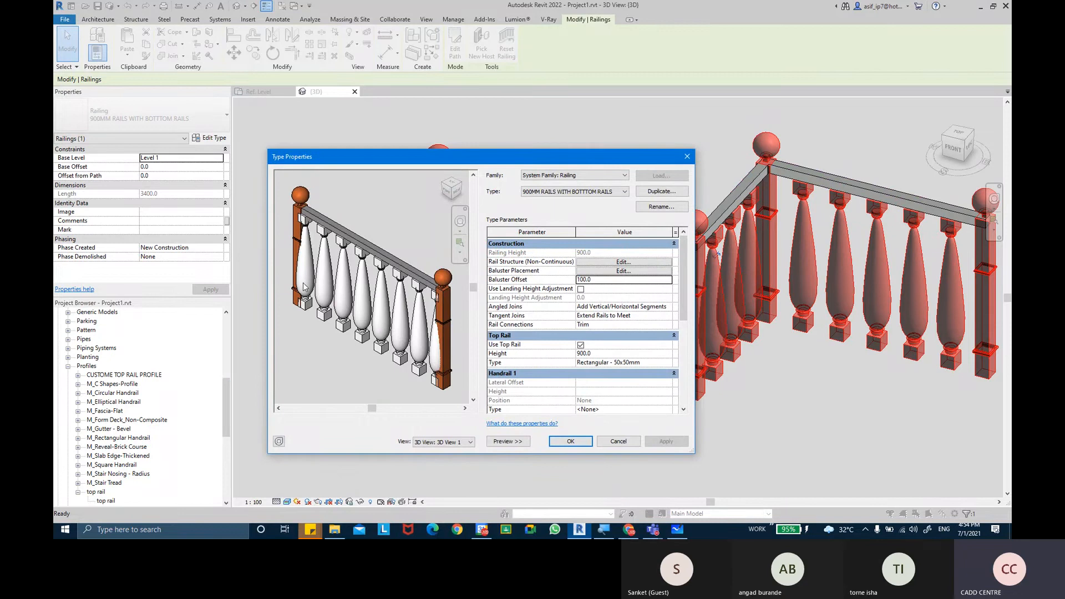
{"action": "left_click", "coordinate": [570, 441]}
{"action": "key", "text": "Escape"}
Examine the offset balusters on the free-standing railing from another angle, then the railing on the straight stair
{"action": "middle_click_drag", "start_coordinate": [787, 394], "coordinate": [777, 364], "text": "shift"}
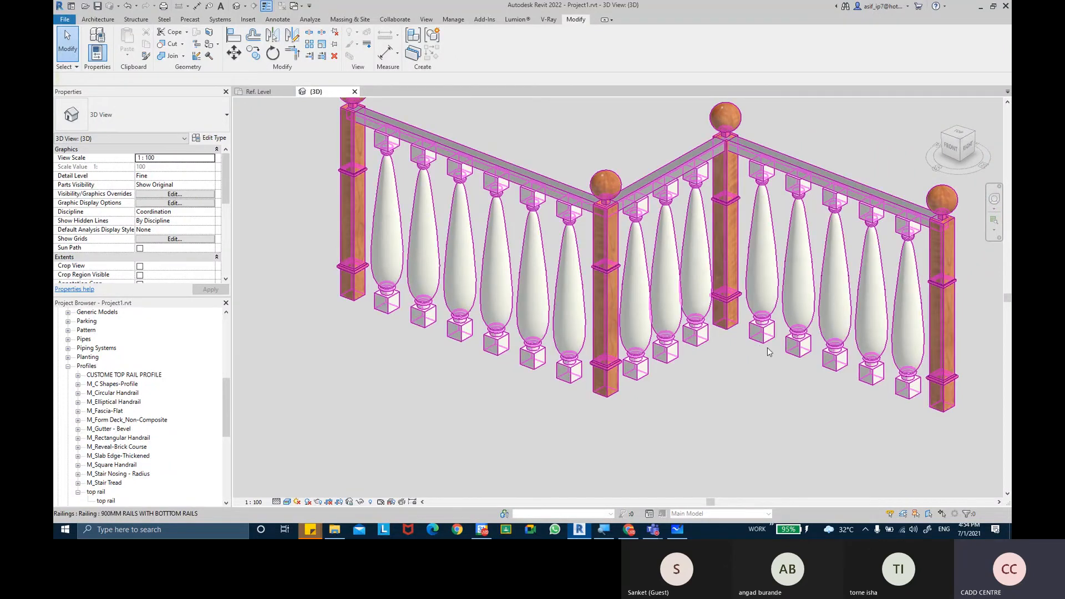
{"action": "scroll", "coordinate": [761, 358], "scroll_direction": "down", "scroll_amount": 1}
{"action": "scroll", "coordinate": [761, 358], "scroll_direction": "down", "scroll_amount": 2}
{"action": "scroll", "coordinate": [753, 329], "scroll_direction": "up", "scroll_amount": 2}
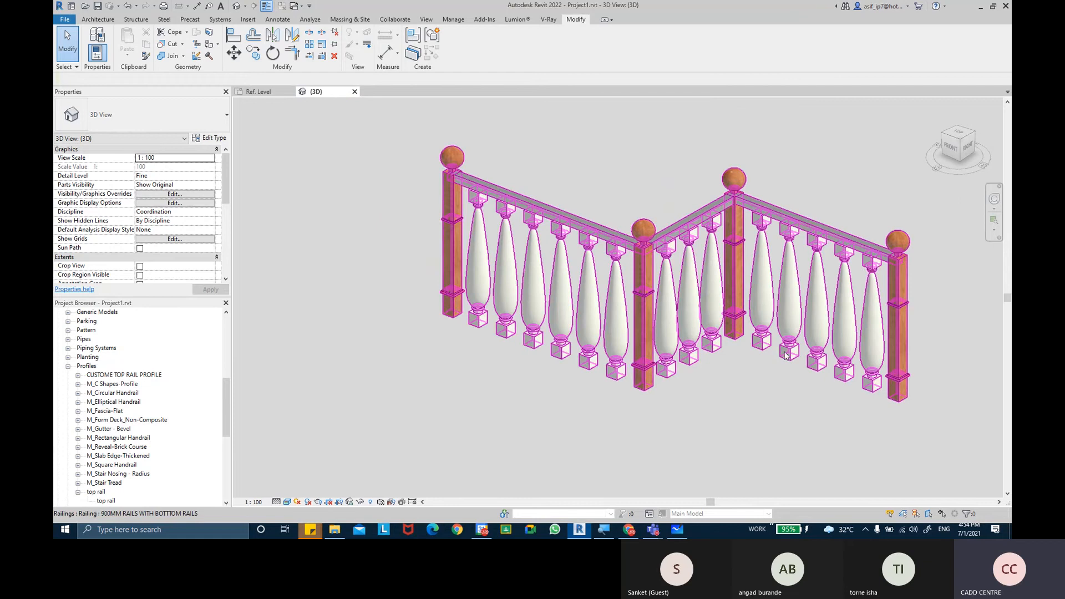
{"action": "scroll", "coordinate": [763, 308], "scroll_direction": "down", "scroll_amount": 6}
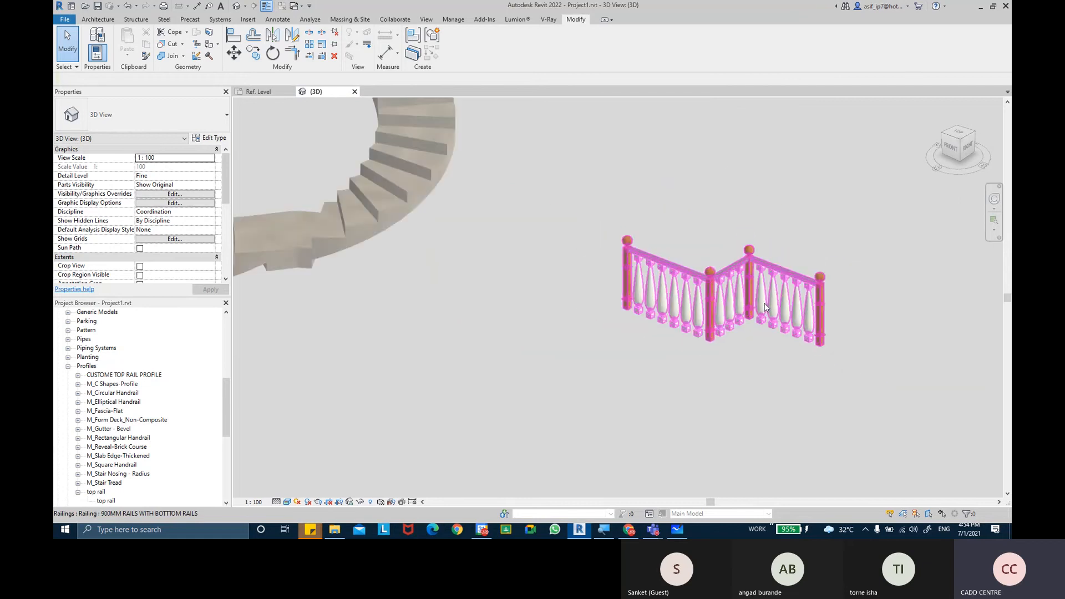
{"action": "middle_click_drag", "start_coordinate": [623, 226], "coordinate": [836, 339]}
{"action": "middle_click_drag", "start_coordinate": [707, 346], "coordinate": [621, 320], "text": "shift"}
{"action": "scroll", "coordinate": [493, 245], "scroll_direction": "up", "scroll_amount": 4}
{"action": "scroll", "coordinate": [493, 240], "scroll_direction": "up", "scroll_amount": 3}
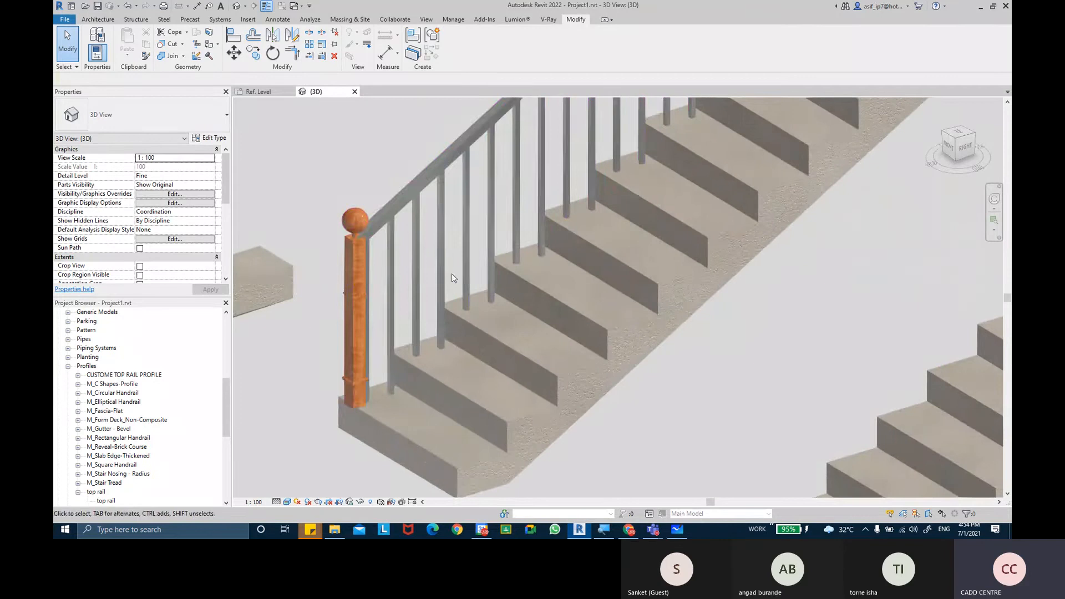
Compare the types and balusters of the straight stair's railing and the free-standing railing, finishing with the stair railing selected
{"action": "left_click", "coordinate": [442, 276]}
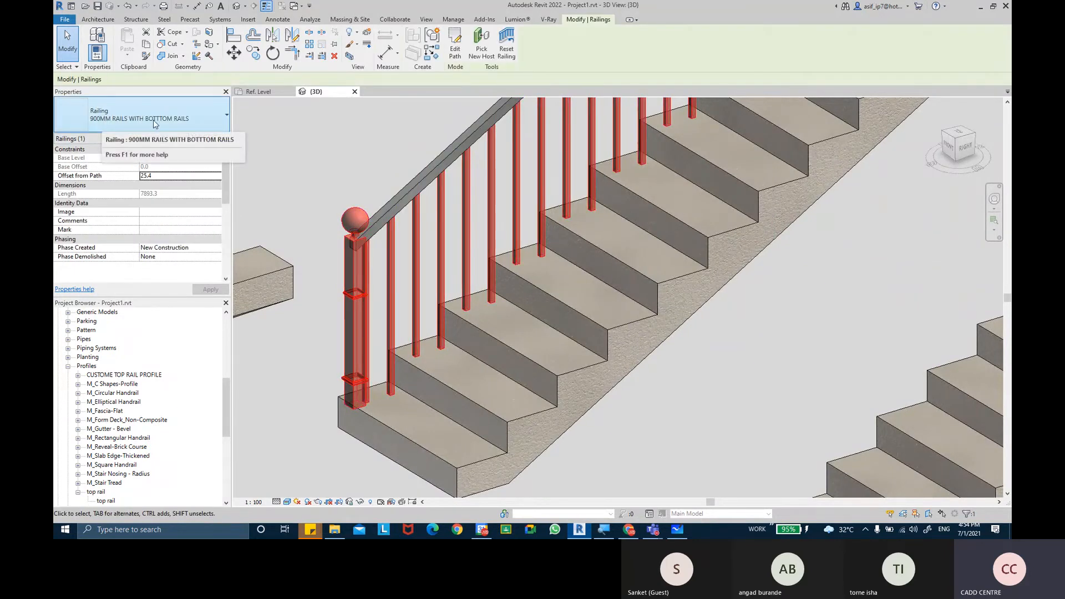
{"action": "scroll", "coordinate": [283, 155], "scroll_direction": "down", "scroll_amount": 6}
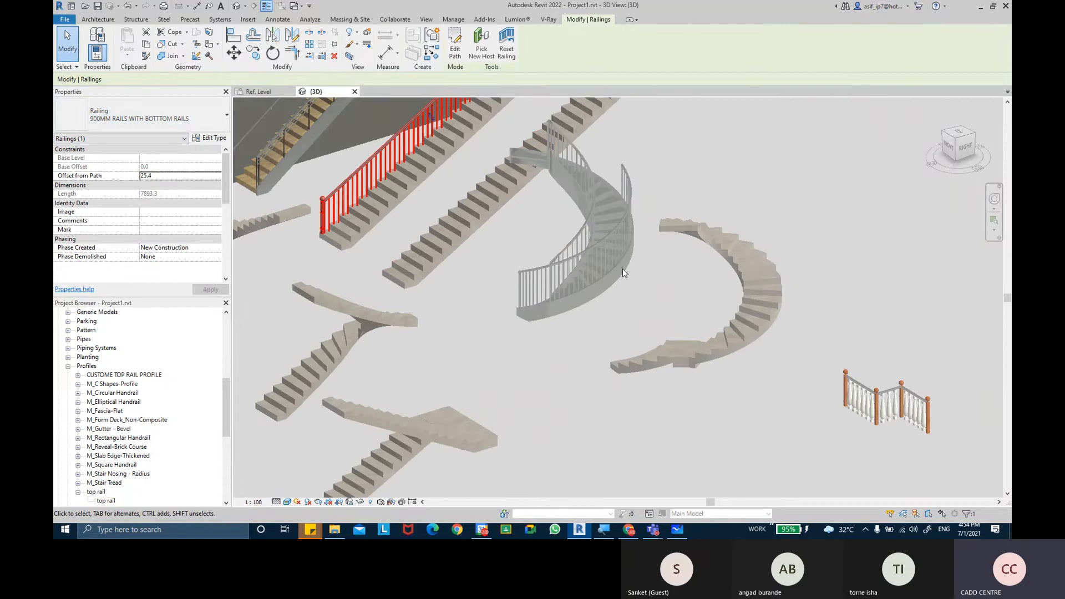
{"action": "middle_click_drag", "start_coordinate": [642, 280], "coordinate": [549, 230]}
{"action": "left_click", "coordinate": [755, 350]}
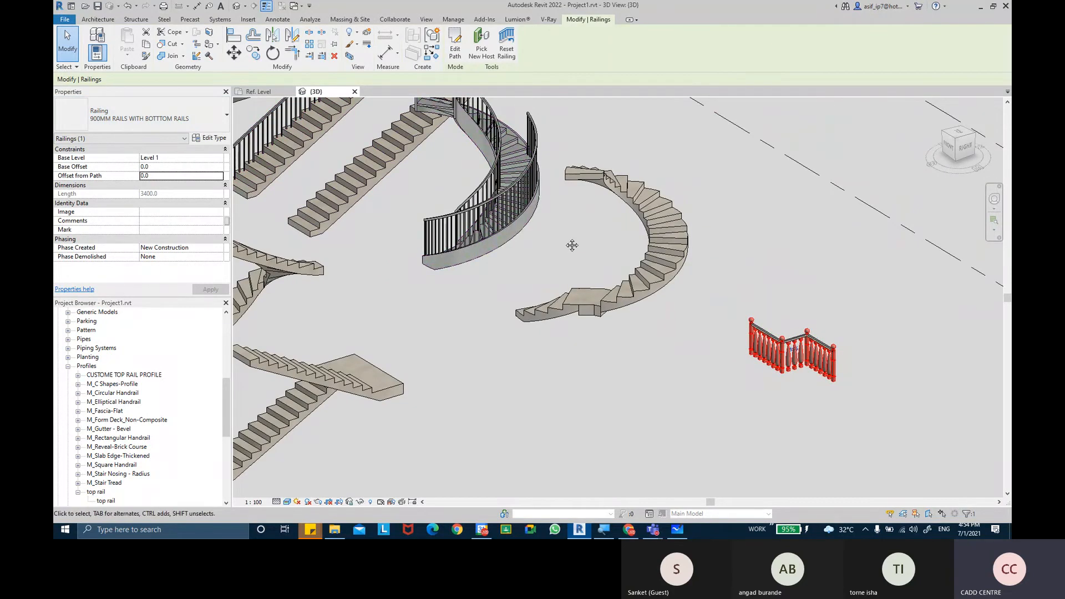
{"action": "middle_click_drag", "start_coordinate": [571, 245], "coordinate": [729, 282]}
{"action": "left_click", "coordinate": [421, 164]}
{"action": "scroll", "coordinate": [421, 183], "scroll_direction": "up", "scroll_amount": 5}
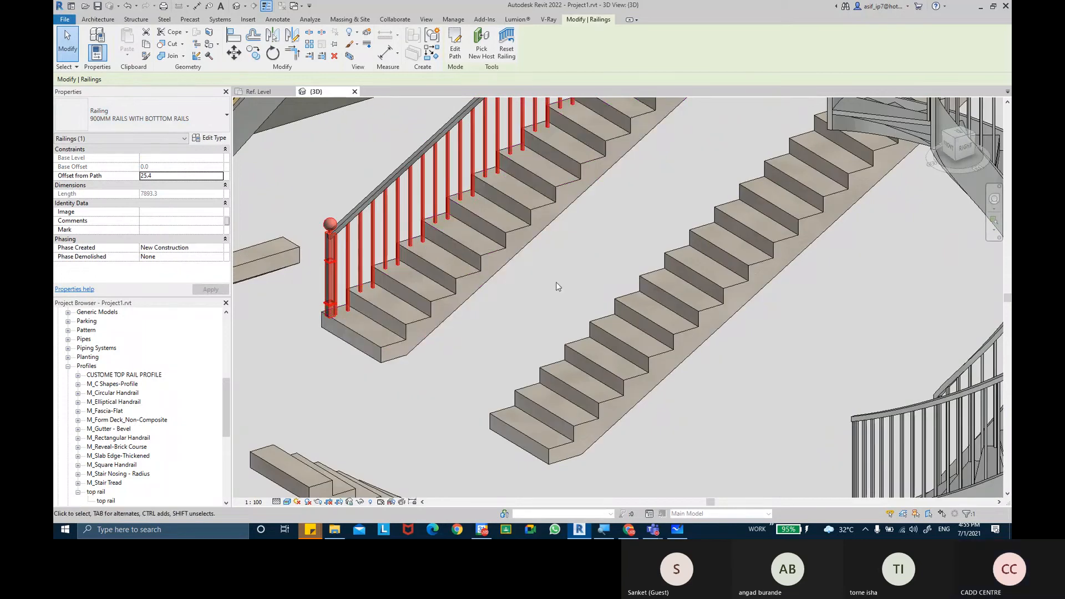
{"action": "scroll", "coordinate": [590, 300], "scroll_direction": "down", "scroll_amount": 5}
{"action": "scroll", "coordinate": [843, 383], "scroll_direction": "up", "scroll_amount": 6}
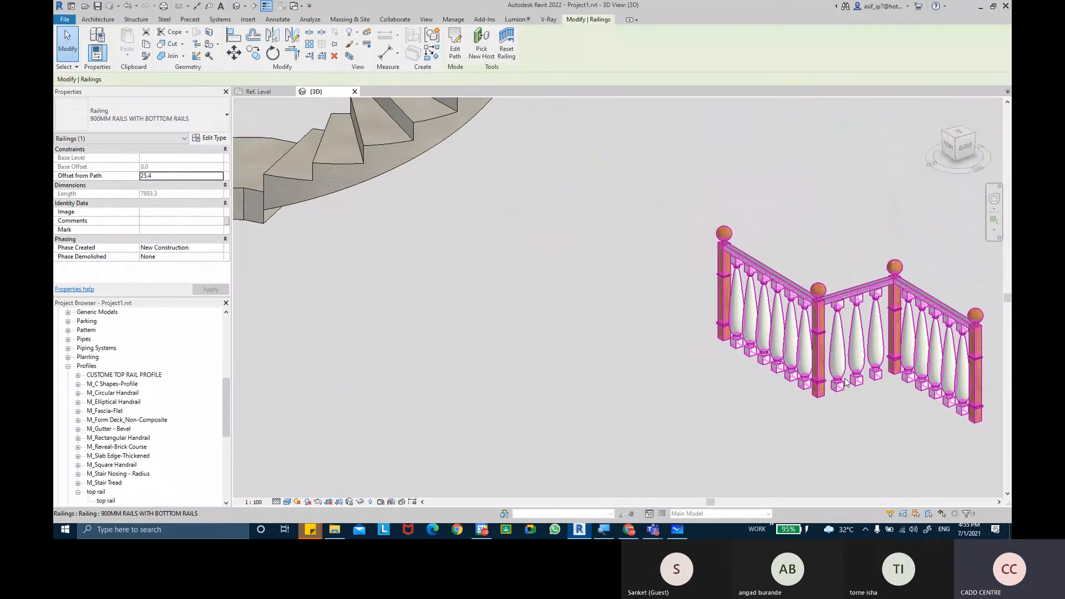
{"action": "scroll", "coordinate": [844, 383], "scroll_direction": "down", "scroll_amount": 5}
{"action": "scroll", "coordinate": [322, 226], "scroll_direction": "up", "scroll_amount": 6}
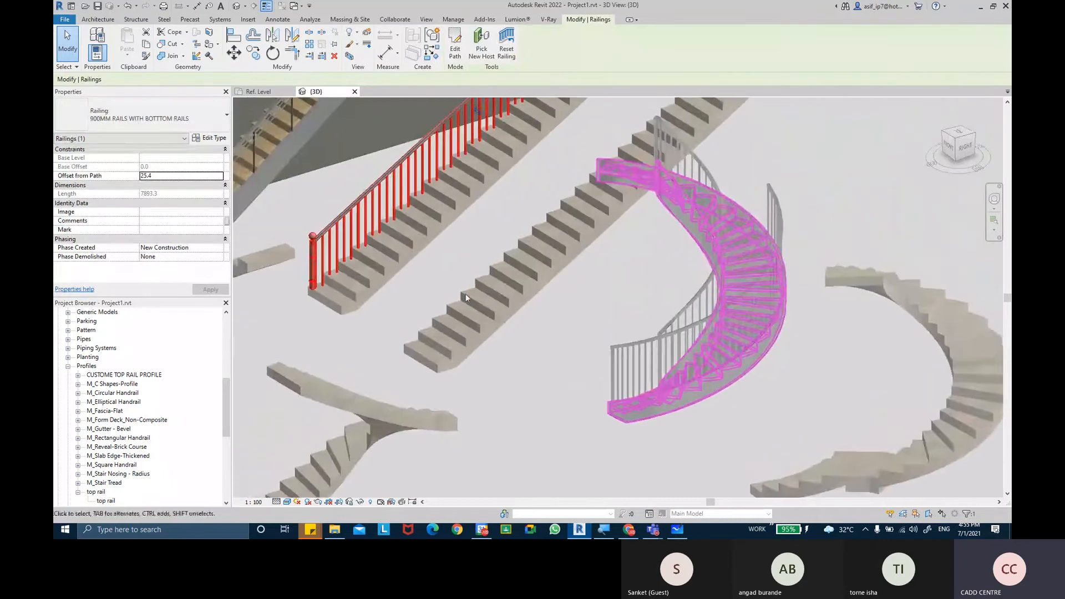
{"action": "scroll", "coordinate": [322, 226], "scroll_direction": "up", "scroll_amount": 3}
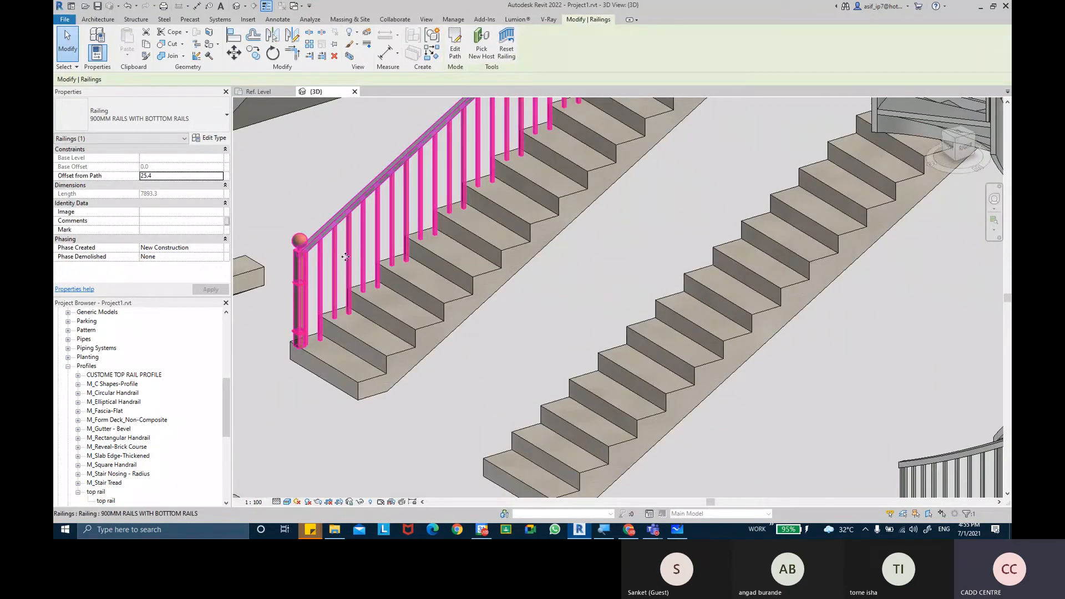
Set the baluster family for stair treads to CLASSIC BALUSTER MAIN PATTERN with 1 baluster per tread, and accept the baluster placement
{"action": "left_click", "coordinate": [206, 139]}
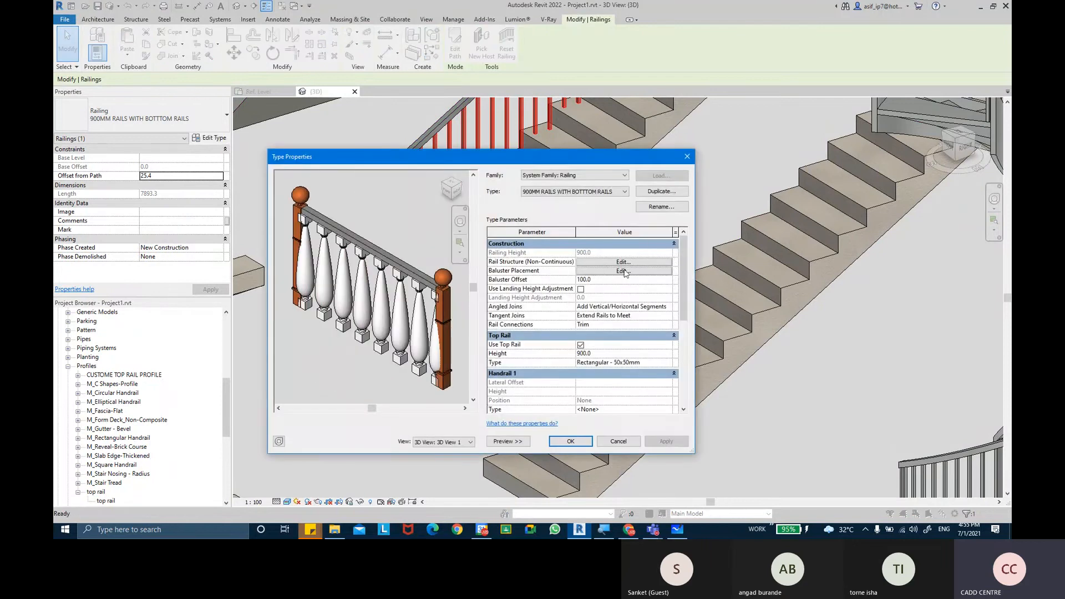
{"action": "left_click", "coordinate": [622, 271]}
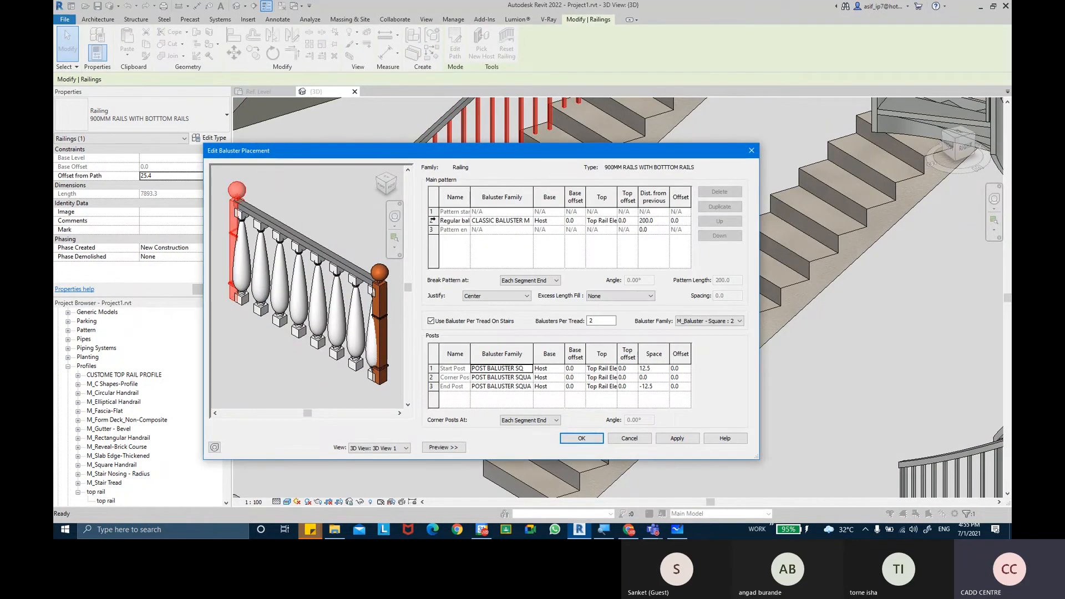
{"action": "left_click", "coordinate": [432, 221]}
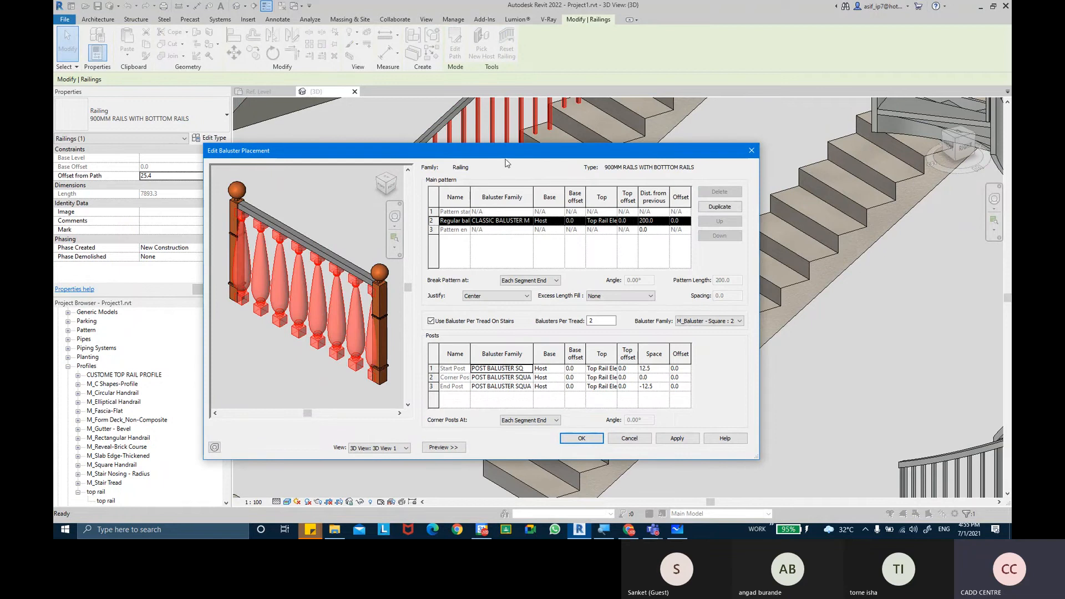
{"action": "left_click_drag", "start_coordinate": [555, 154], "coordinate": [606, 116]}
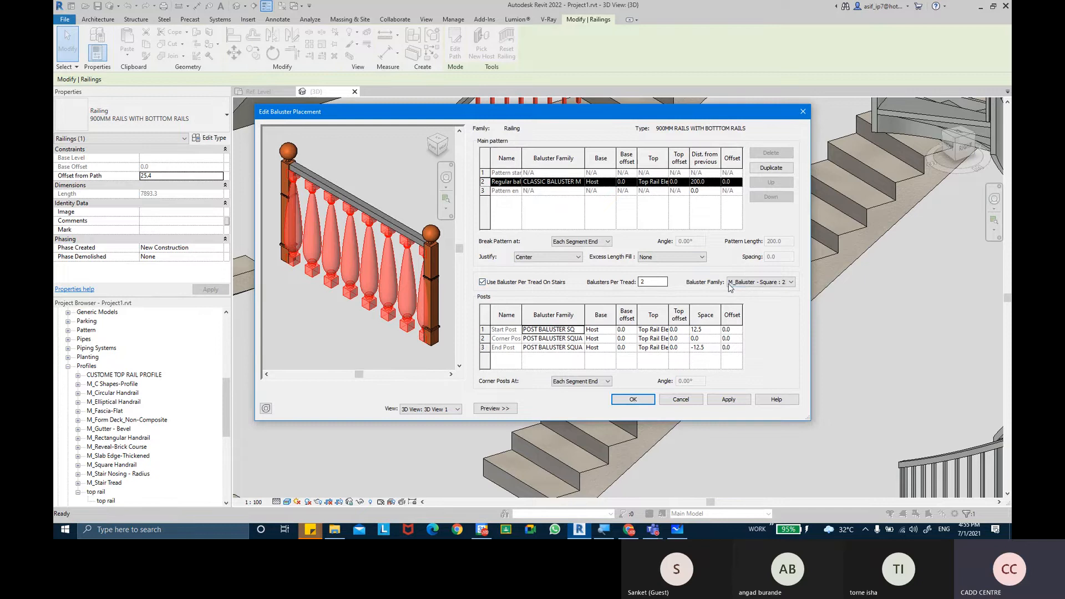
{"action": "left_click", "coordinate": [779, 283]}
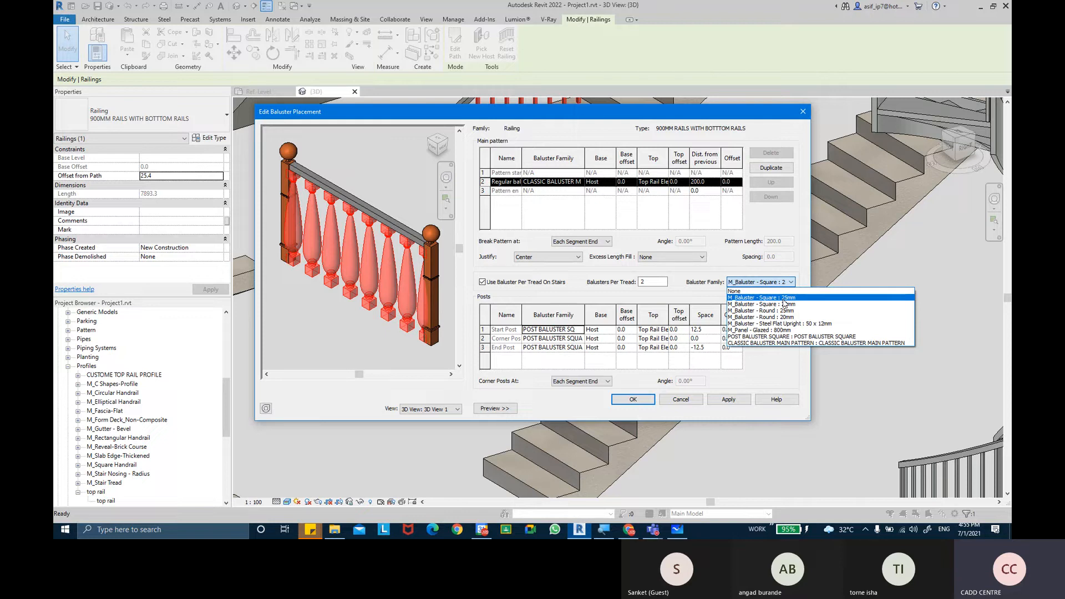
{"action": "left_click", "coordinate": [796, 344]}
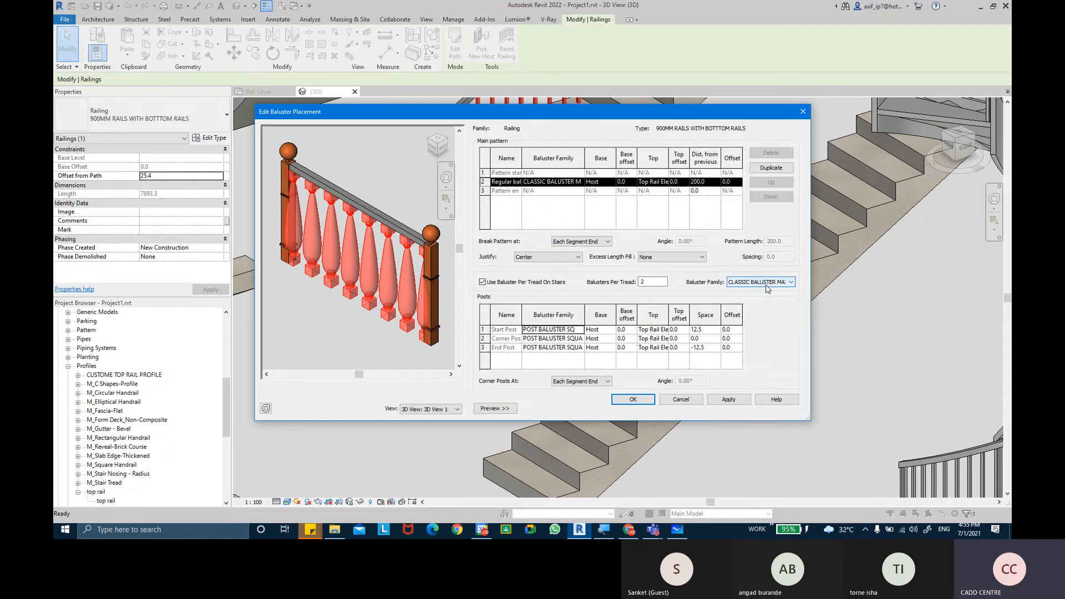
{"action": "double_click", "coordinate": [651, 282]}
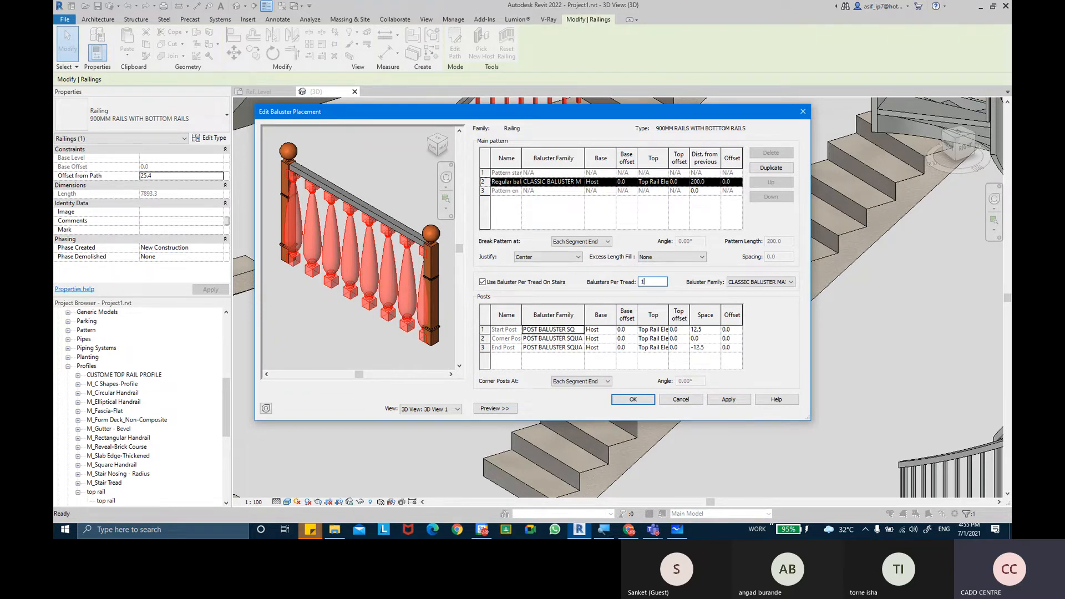
{"action": "left_click", "coordinate": [720, 402]}
{"action": "left_click", "coordinate": [643, 399]}
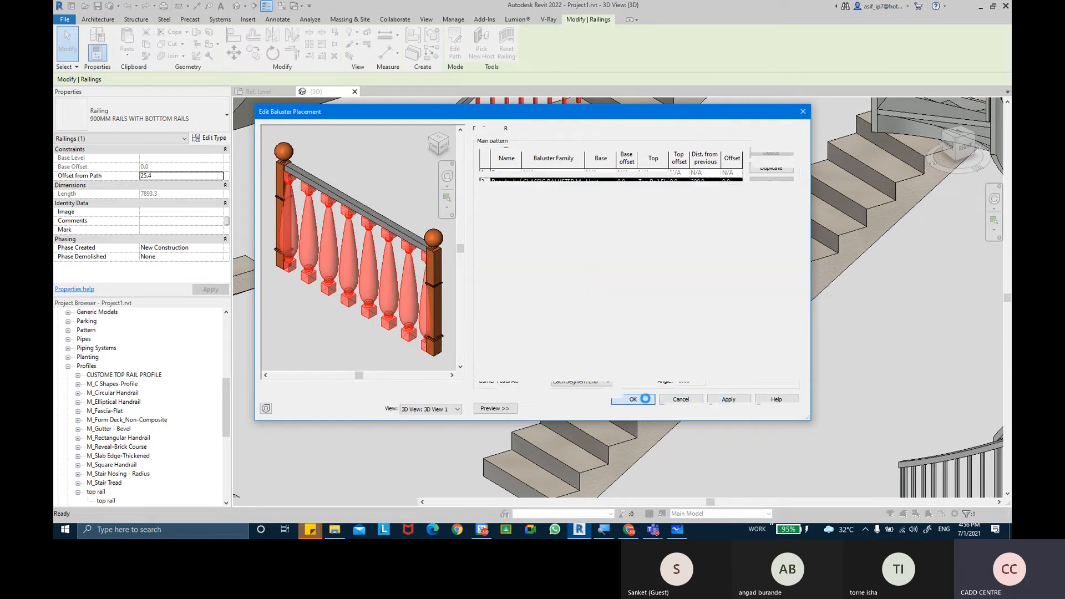
Apply and accept the railing type changes, then switch the selection from the railing to the monolithic stair
{"action": "left_click", "coordinate": [718, 403]}
{"action": "left_click", "coordinate": [620, 403]}
{"action": "left_click", "coordinate": [565, 222]}
Examine the one-per-tread classic balusters along the straight stair, from the upper end down to the start post
{"action": "middle_click_drag", "start_coordinate": [593, 260], "coordinate": [567, 331]}
{"action": "middle_click_drag", "start_coordinate": [666, 198], "coordinate": [522, 403]}
{"action": "middle_click_drag", "start_coordinate": [621, 299], "coordinate": [587, 335]}
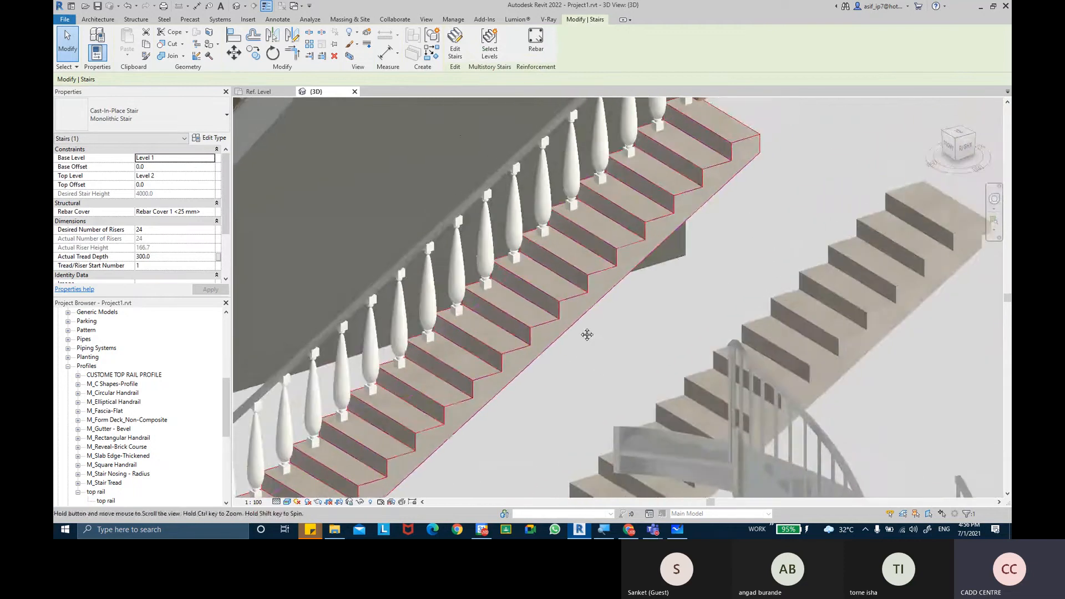
{"action": "scroll", "coordinate": [587, 335], "scroll_direction": "down", "scroll_amount": 3}
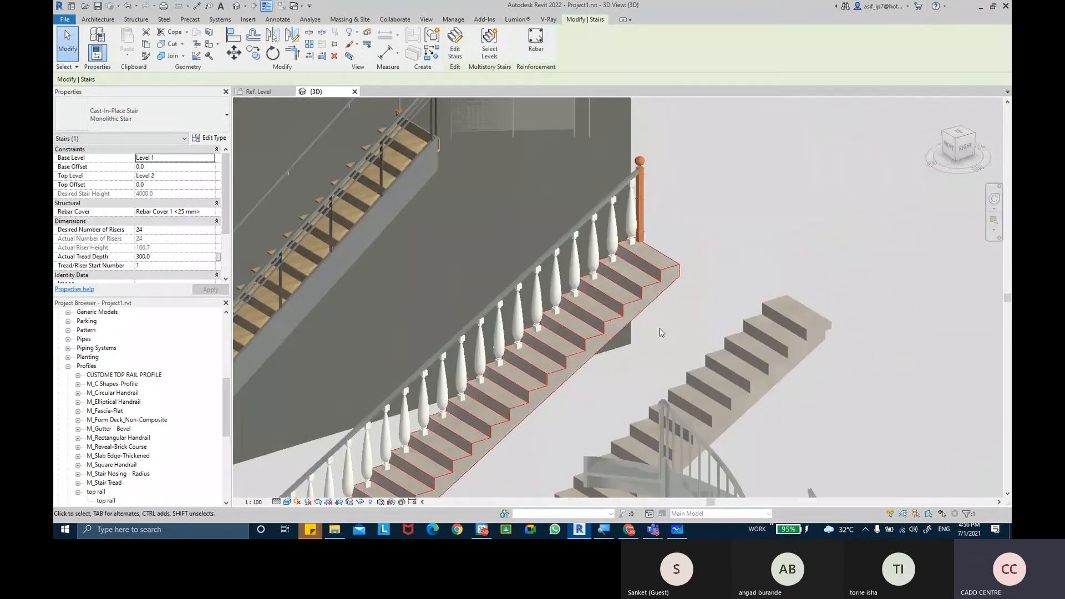
{"action": "scroll", "coordinate": [662, 333], "scroll_direction": "down", "scroll_amount": 1}
{"action": "middle_click_drag", "start_coordinate": [662, 333], "coordinate": [711, 188]}
{"action": "middle_click_drag", "start_coordinate": [641, 288], "coordinate": [677, 232]}
{"action": "scroll", "coordinate": [429, 455], "scroll_direction": "up", "scroll_amount": 2}
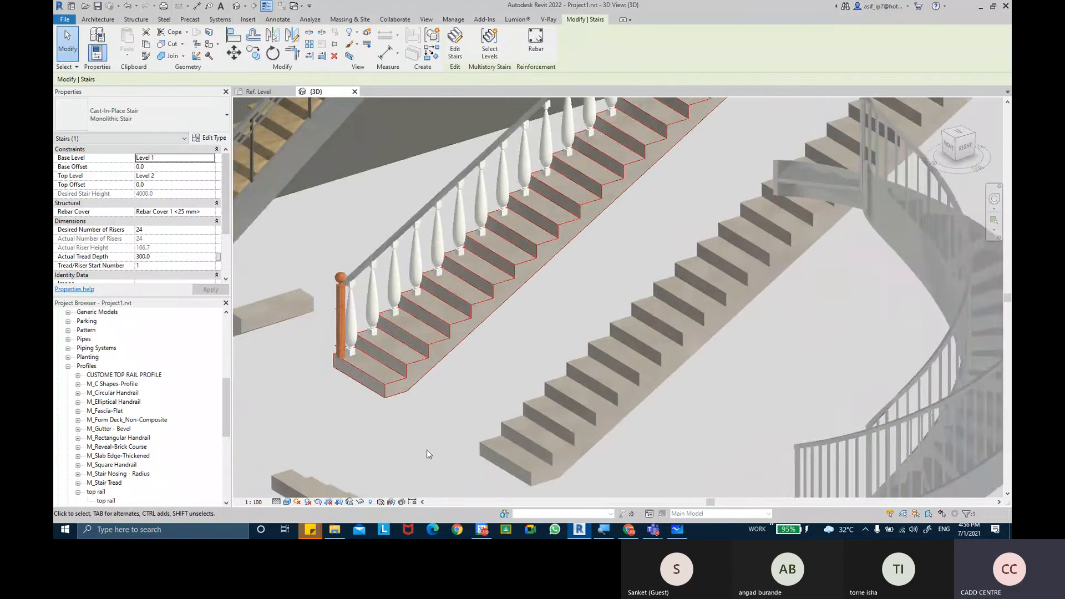
{"action": "middle_click_drag", "start_coordinate": [429, 455], "coordinate": [460, 450]}
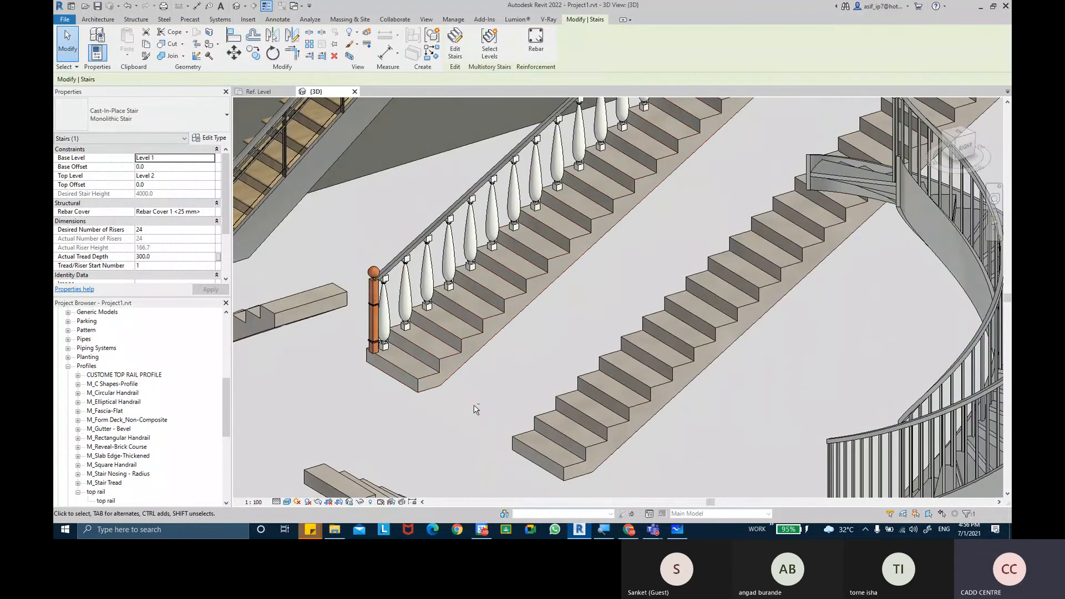
{"action": "scroll", "coordinate": [421, 401], "scroll_direction": "down", "scroll_amount": 2}
{"action": "scroll", "coordinate": [373, 284], "scroll_direction": "up", "scroll_amount": 3}
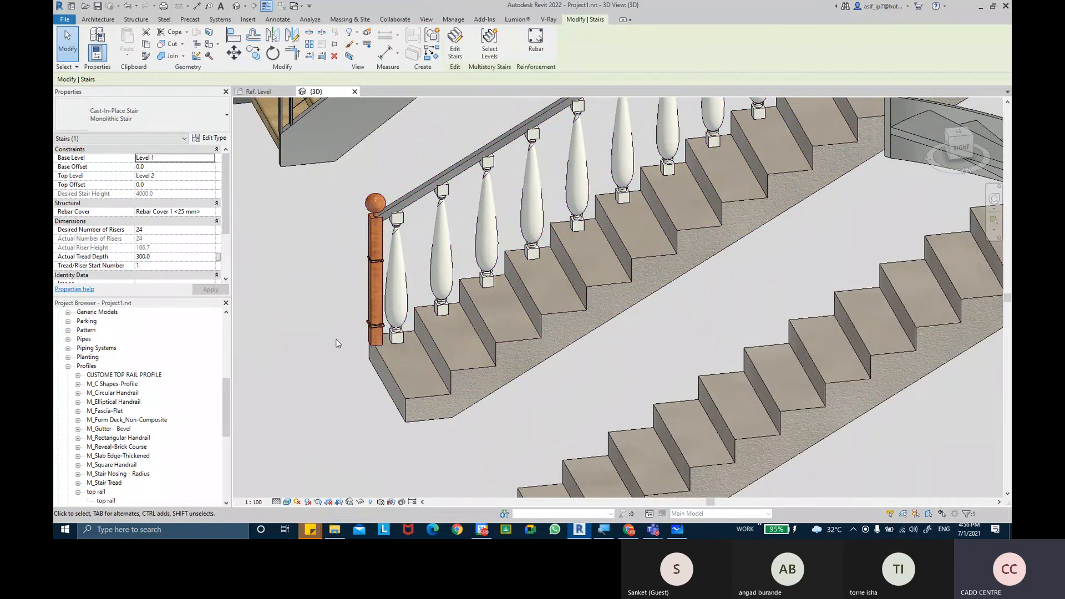
In the stair railing's top rail type, enable Plus Tread Depth, set both the beginning and end extension lengths to 100, and apply
{"action": "left_click", "coordinate": [374, 328]}
{"action": "left_click", "coordinate": [210, 138]}
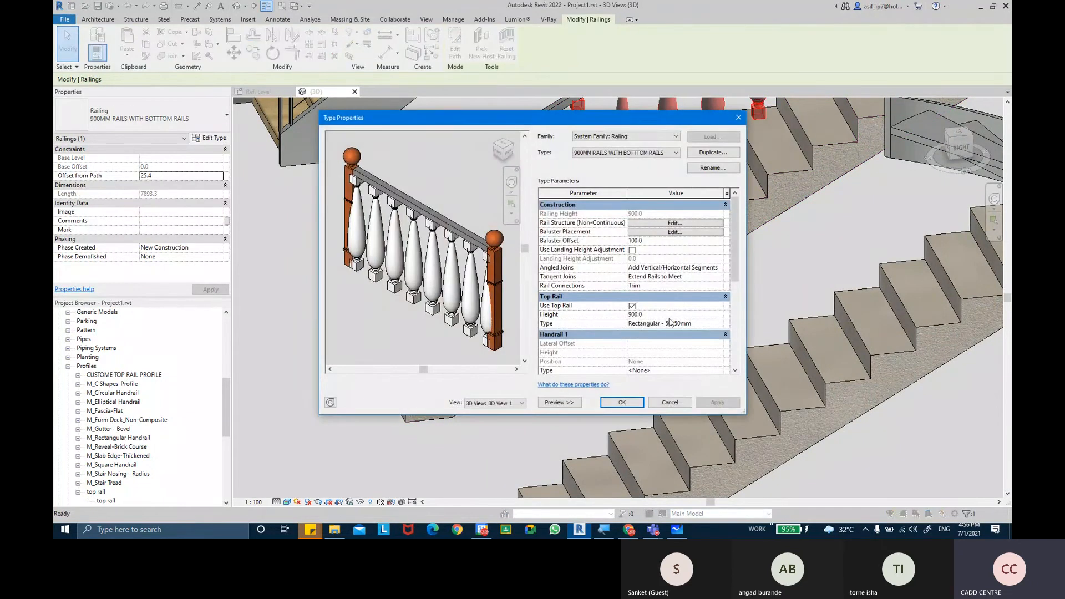
{"action": "left_click", "coordinate": [716, 328]}
{"action": "left_click", "coordinate": [718, 324]}
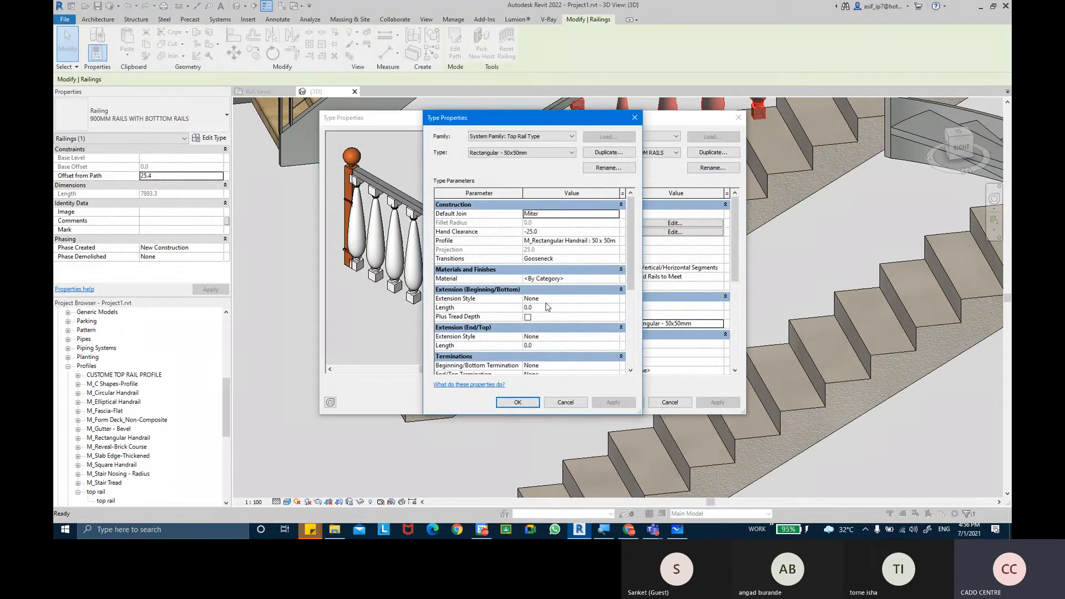
{"action": "left_click", "coordinate": [546, 309]}
{"action": "left_click", "coordinate": [528, 318]}
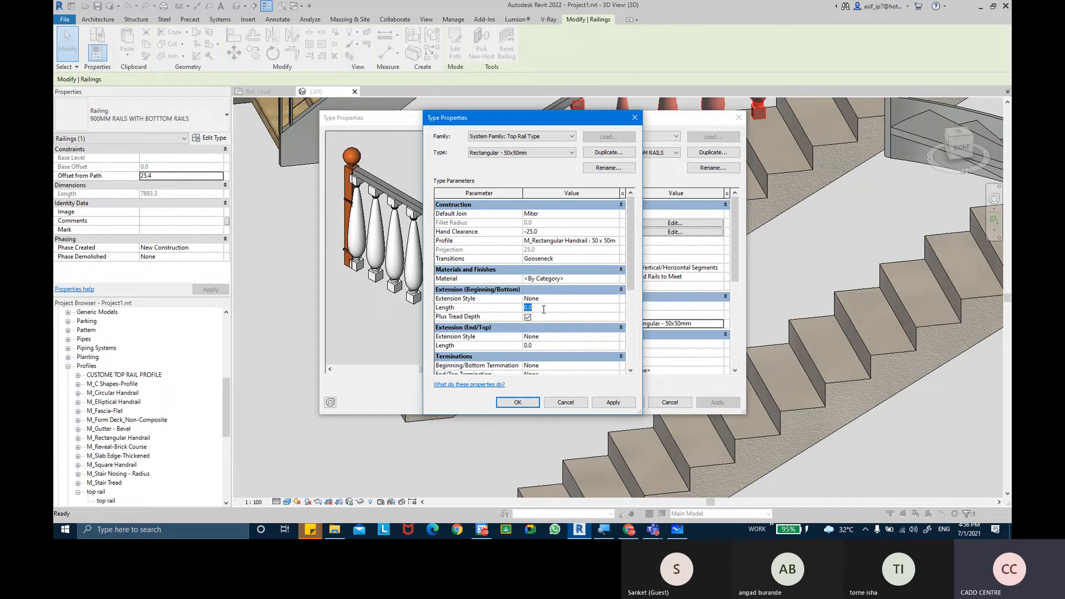
{"action": "key", "text": "Return"}
{"action": "left_click", "coordinate": [561, 347]}
{"action": "key", "text": "Return"}
{"action": "left_click", "coordinate": [615, 403]}
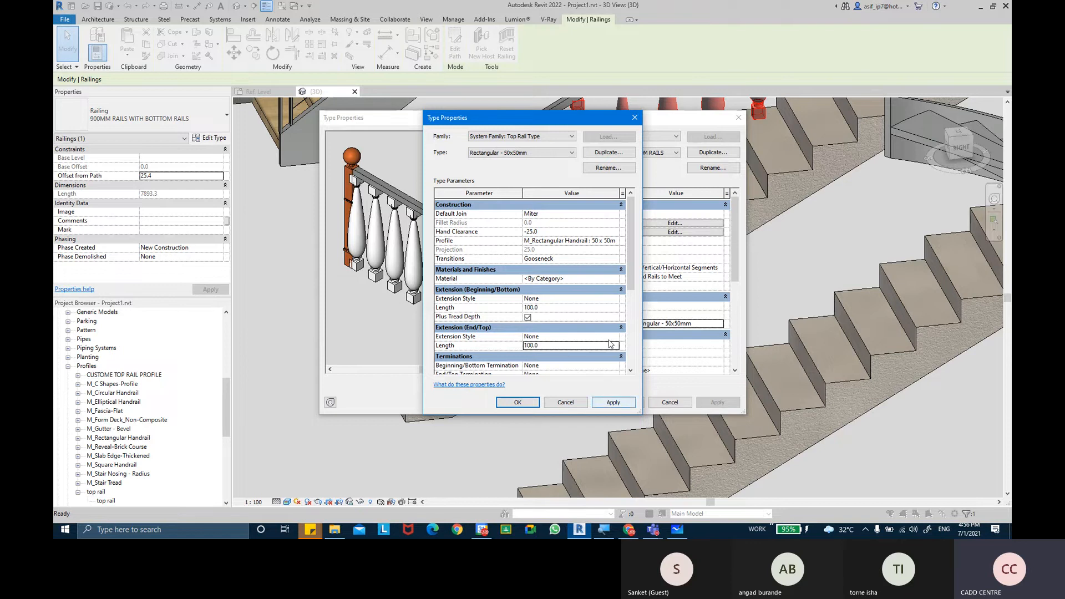
Set the top rail's beginning and end Extension Style to Wall, and accept the top rail and railing type properties
{"action": "left_click", "coordinate": [614, 302]}
{"action": "left_click", "coordinate": [546, 318]}
{"action": "left_click", "coordinate": [616, 337]}
{"action": "left_click", "coordinate": [615, 337]}
{"action": "left_click", "coordinate": [565, 354]}
{"action": "left_click", "coordinate": [613, 402]}
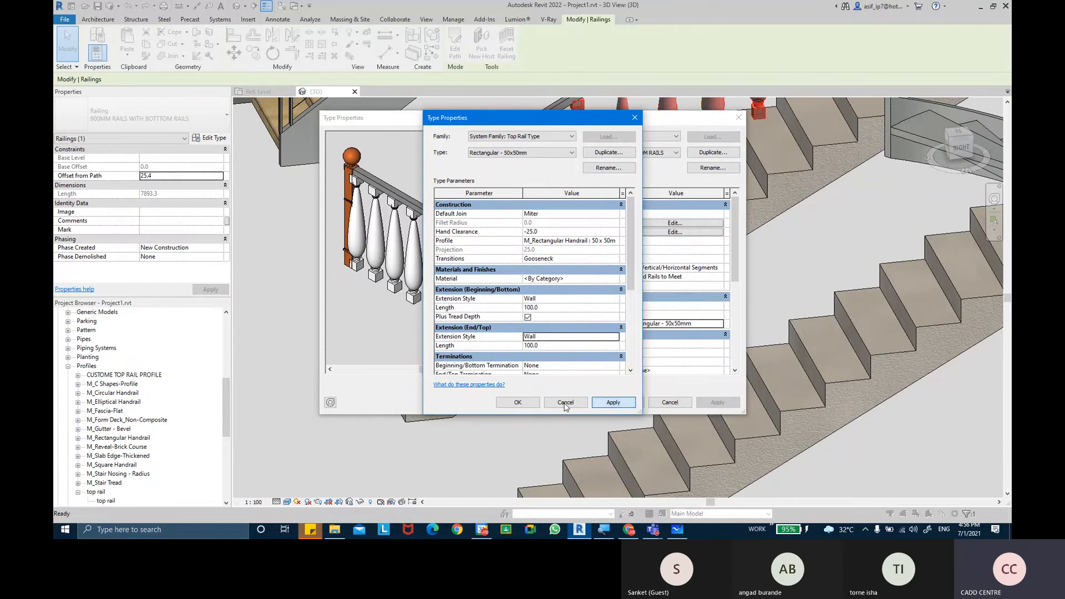
{"action": "left_click", "coordinate": [517, 403]}
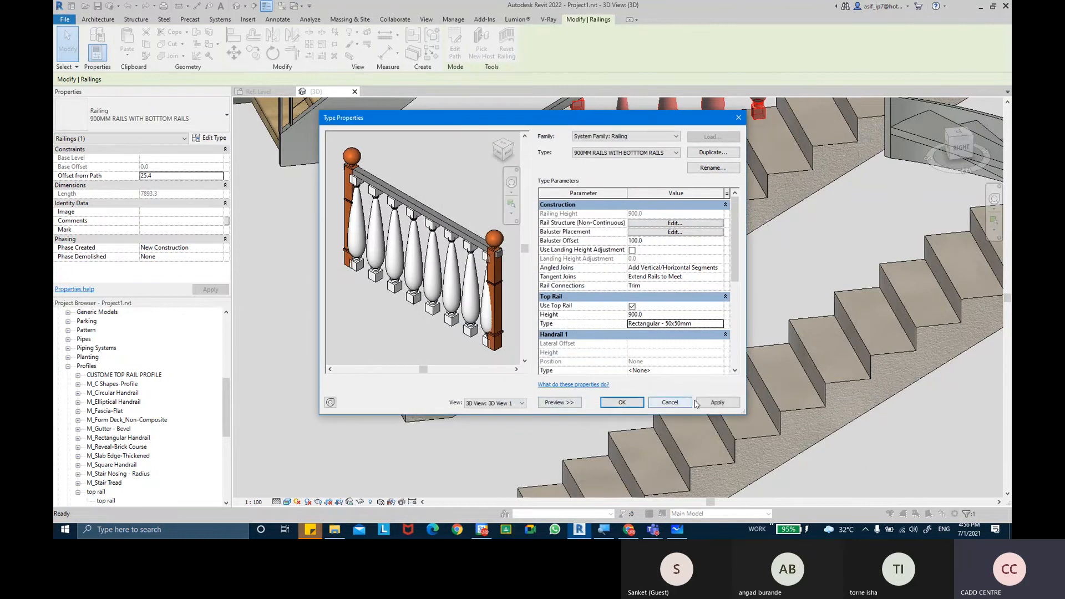
{"action": "left_click", "coordinate": [710, 403]}
{"action": "left_click", "coordinate": [621, 402]}
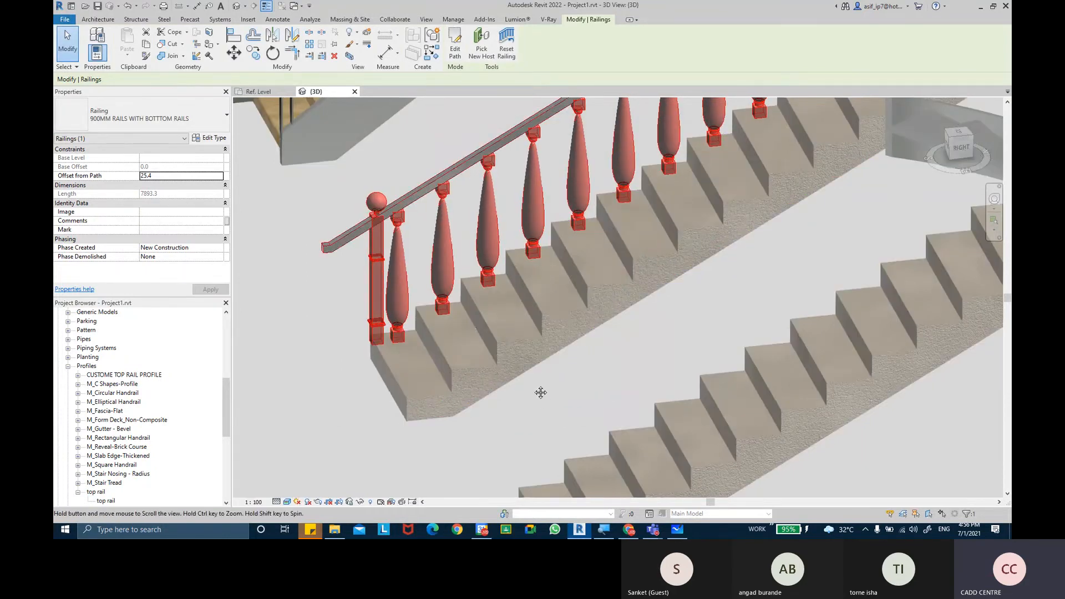
Set the start post's Offset to -100 in the stair railing type's baluster placement
{"action": "scroll", "coordinate": [396, 314], "scroll_direction": "up", "scroll_amount": 1}
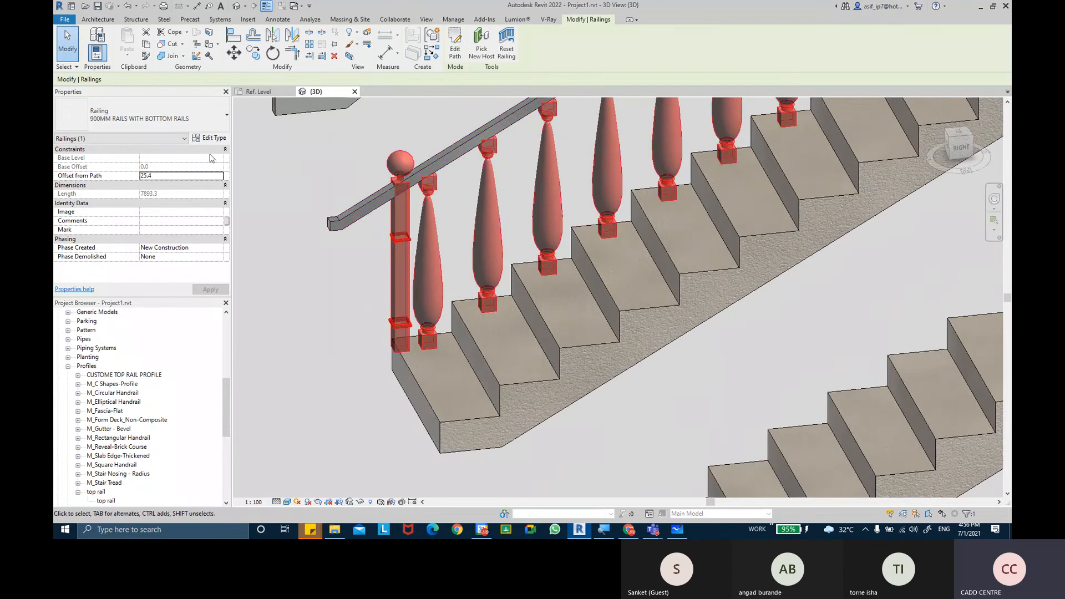
{"action": "left_click", "coordinate": [209, 138]}
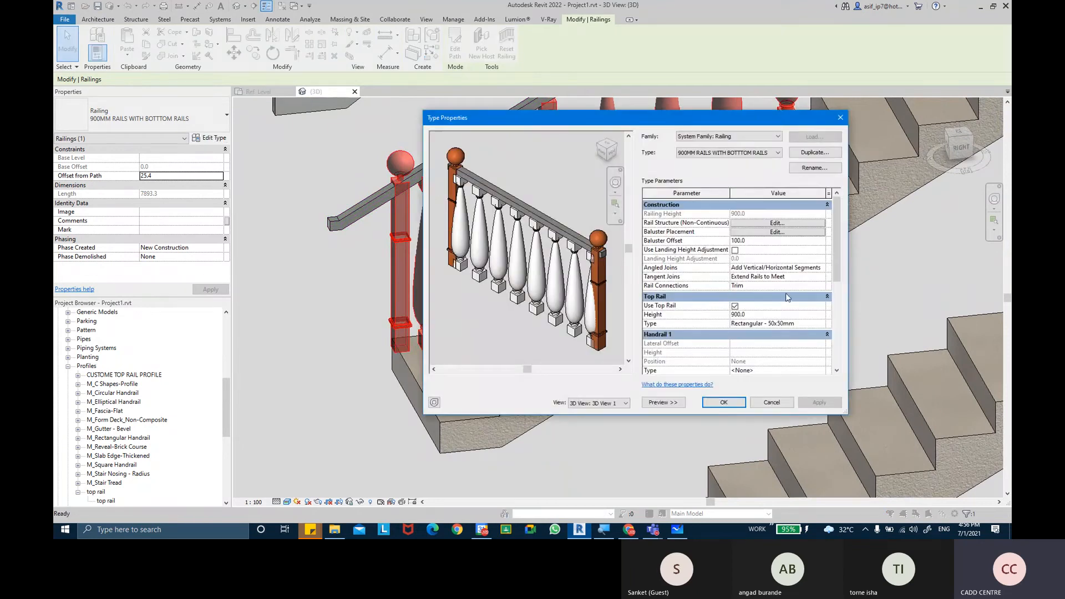
{"action": "scroll", "coordinate": [781, 314], "scroll_direction": "down", "scroll_amount": 1}
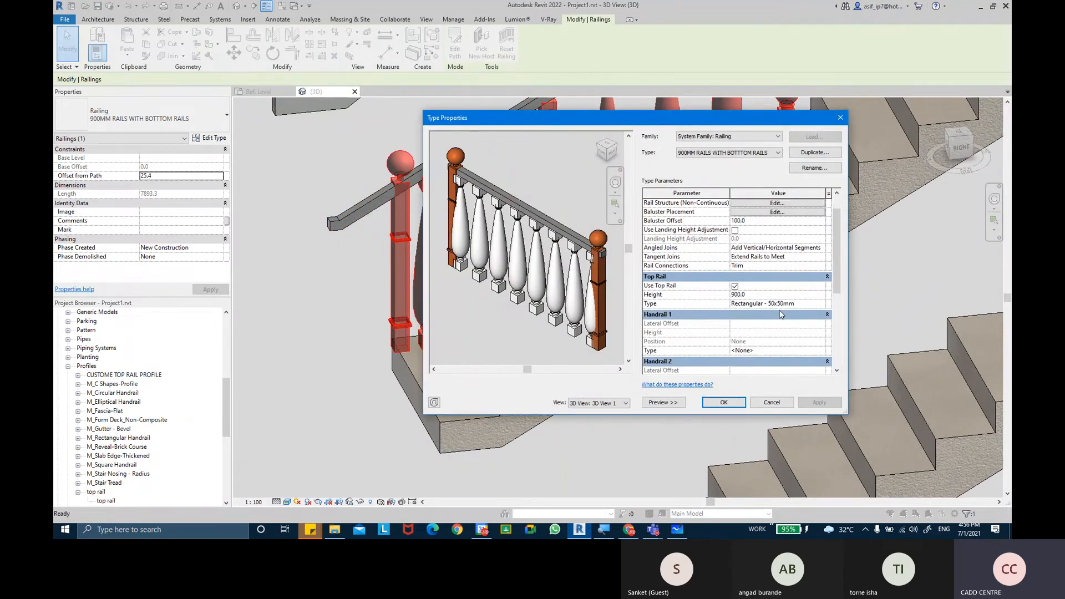
{"action": "scroll", "coordinate": [780, 315], "scroll_direction": "down", "scroll_amount": 4}
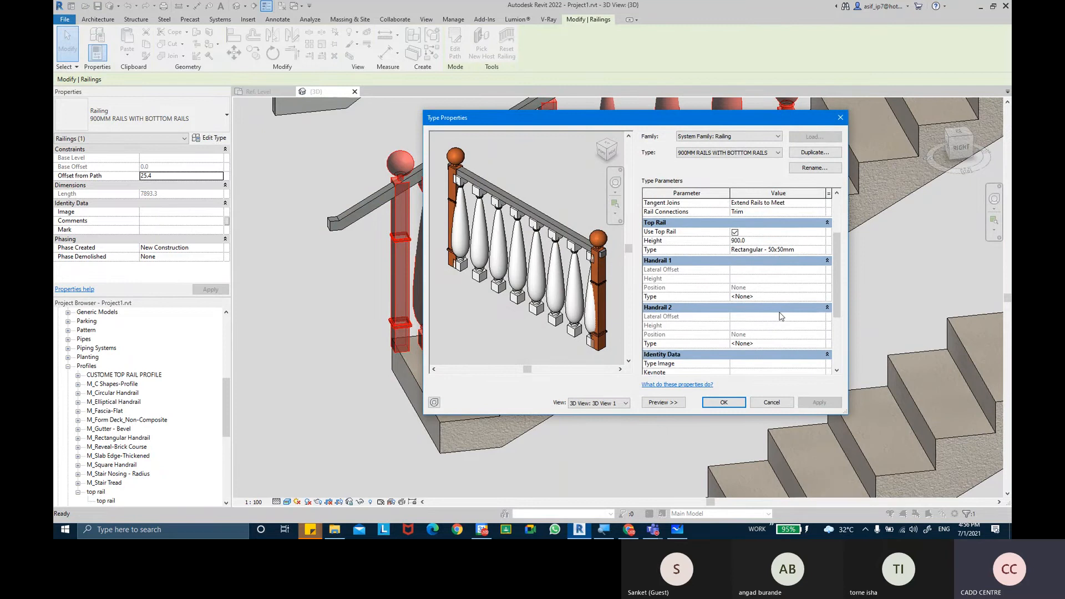
{"action": "scroll", "coordinate": [780, 316], "scroll_direction": "up", "scroll_amount": 4}
{"action": "scroll", "coordinate": [781, 316], "scroll_direction": "up", "scroll_amount": 1}
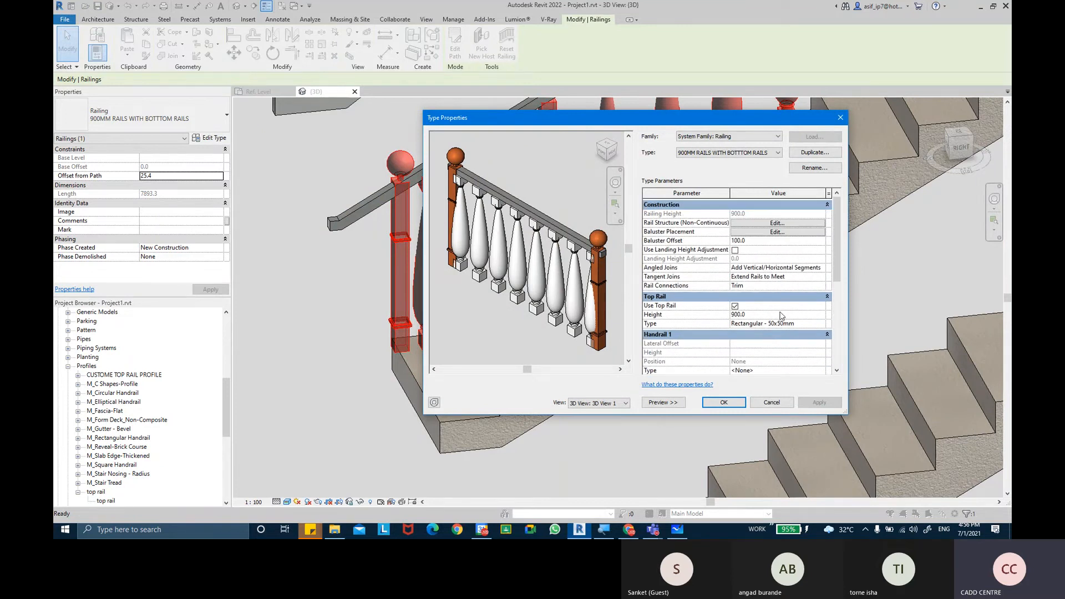
{"action": "left_click", "coordinate": [768, 233]}
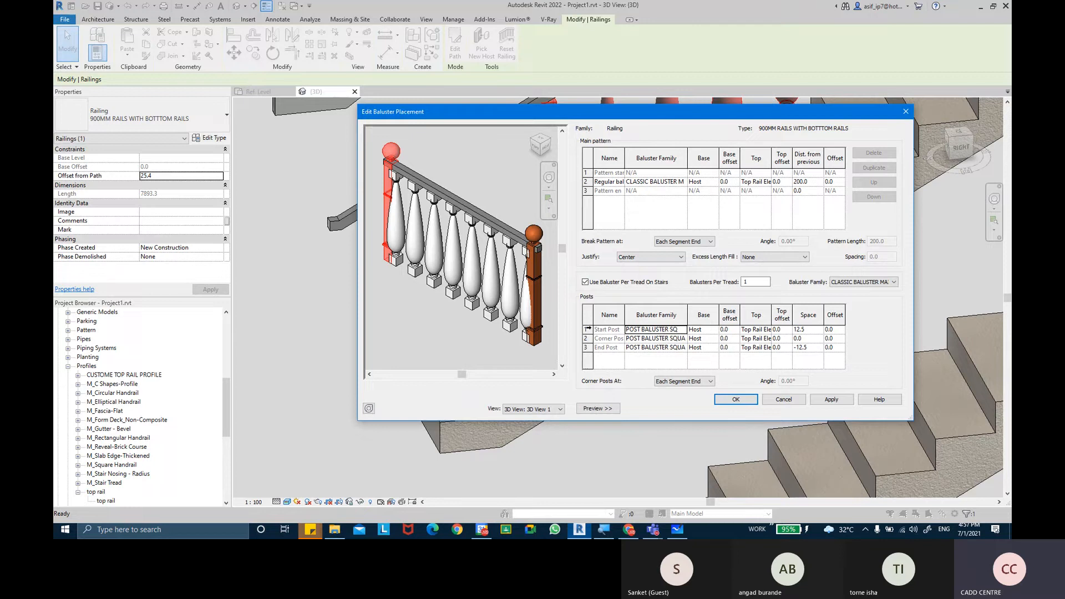
{"action": "left_click", "coordinate": [587, 330]}
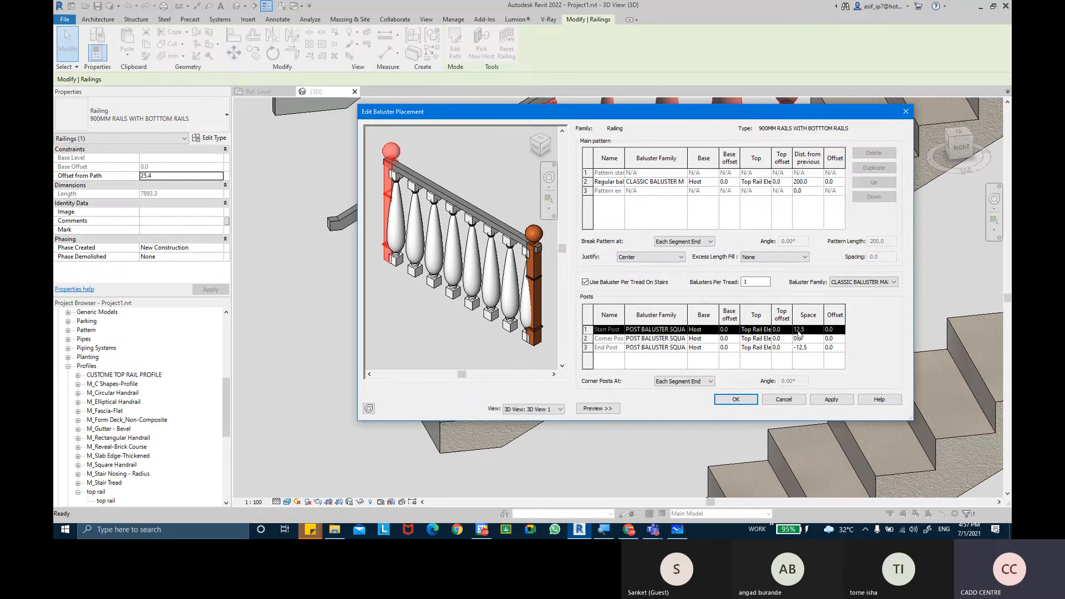
{"action": "left_click", "coordinate": [779, 334]}
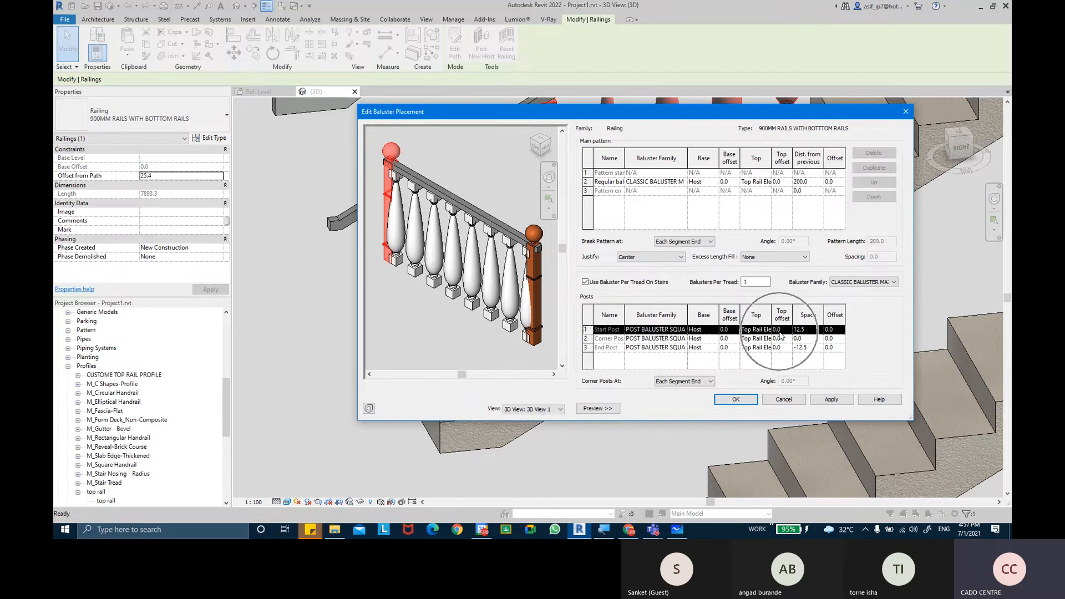
{"action": "left_click", "coordinate": [830, 331]}
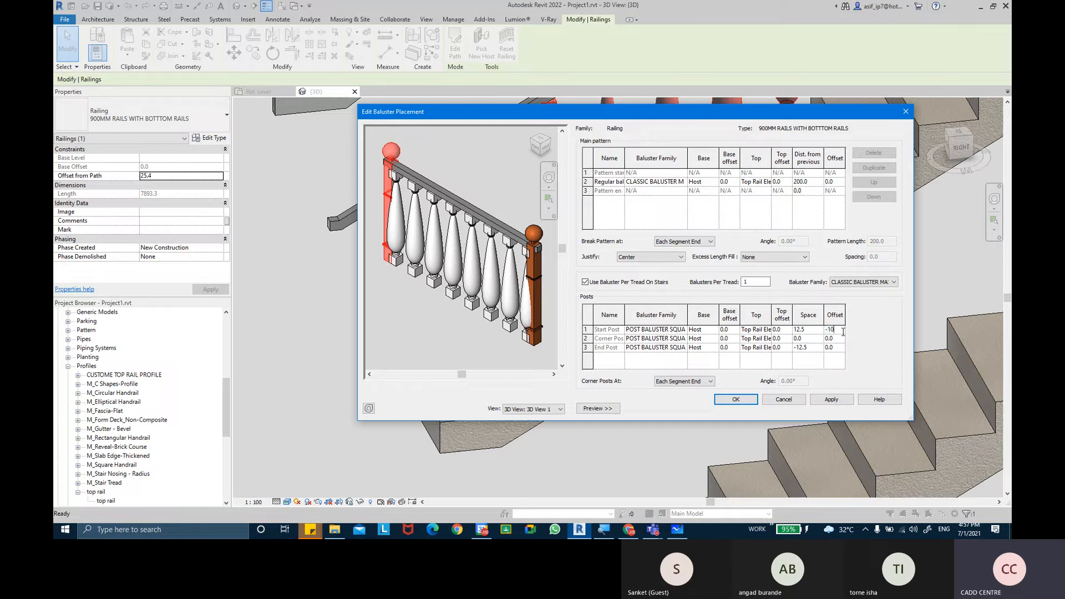
{"action": "key", "text": "Return"}
Offset the end post as well, then apply and accept the baluster placement and the railing type
{"action": "left_click", "coordinate": [841, 348]}
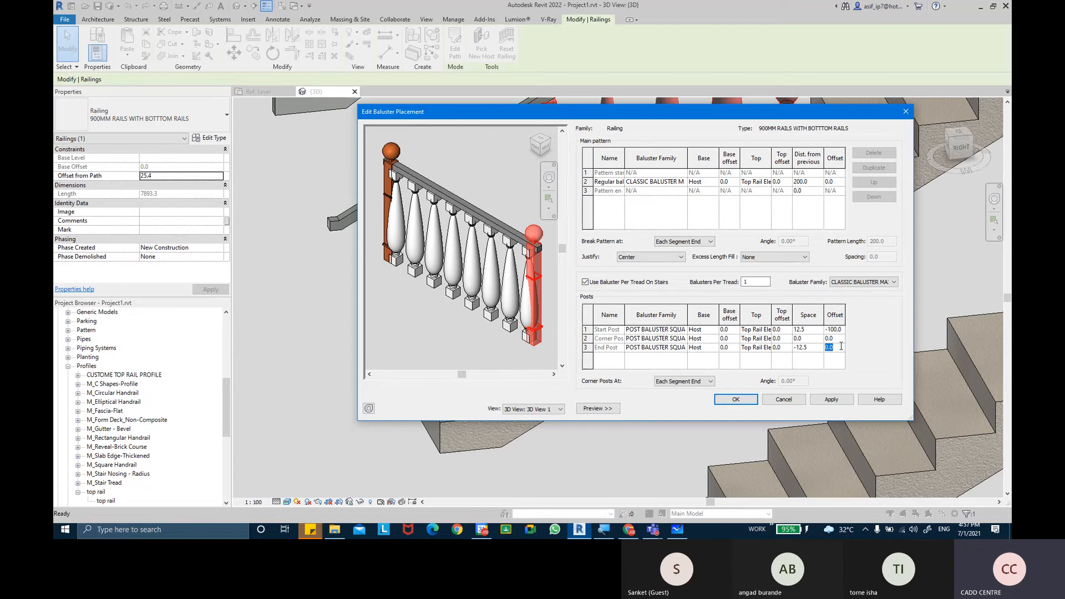
{"action": "key", "text": "Return"}
{"action": "left_click", "coordinate": [831, 400]}
{"action": "left_click", "coordinate": [744, 400]}
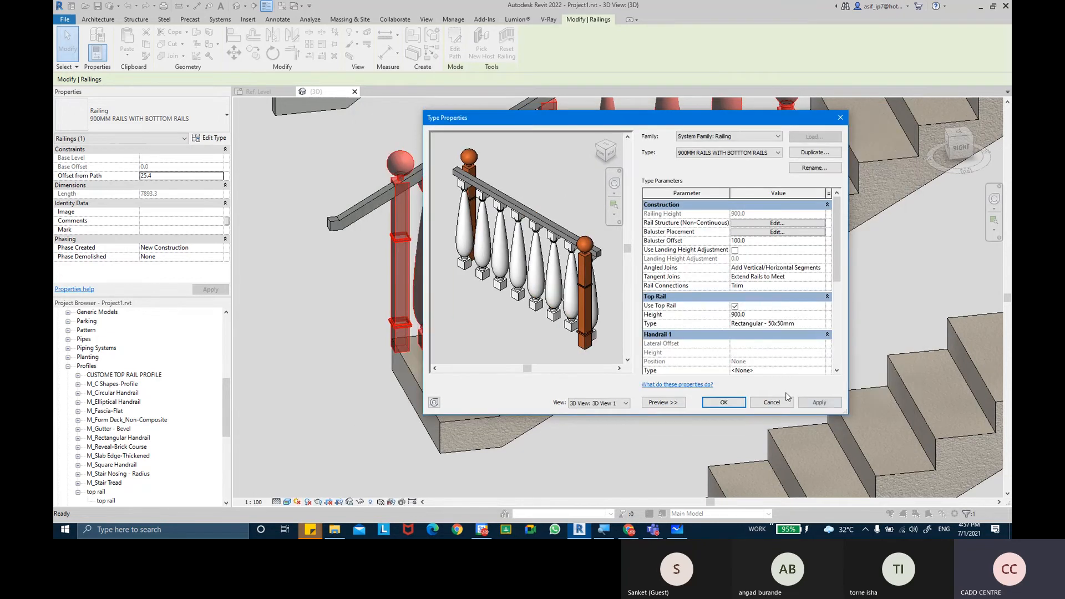
{"action": "left_click", "coordinate": [825, 403]}
{"action": "left_click", "coordinate": [721, 403]}
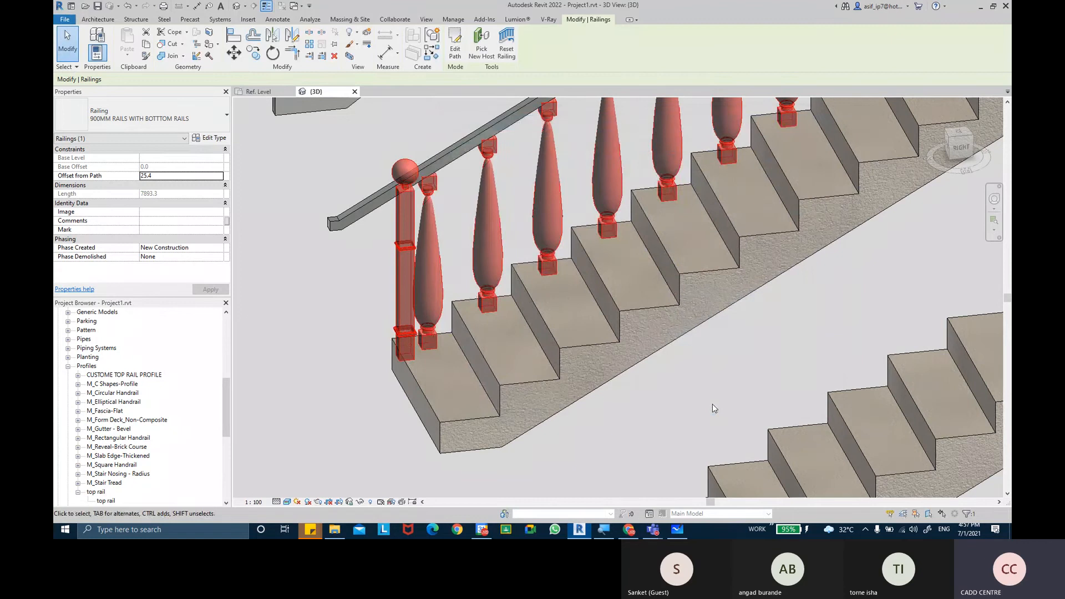
Undo the post offset change and reopen the stair railing's type properties
{"action": "left_click", "coordinate": [67, 45]}
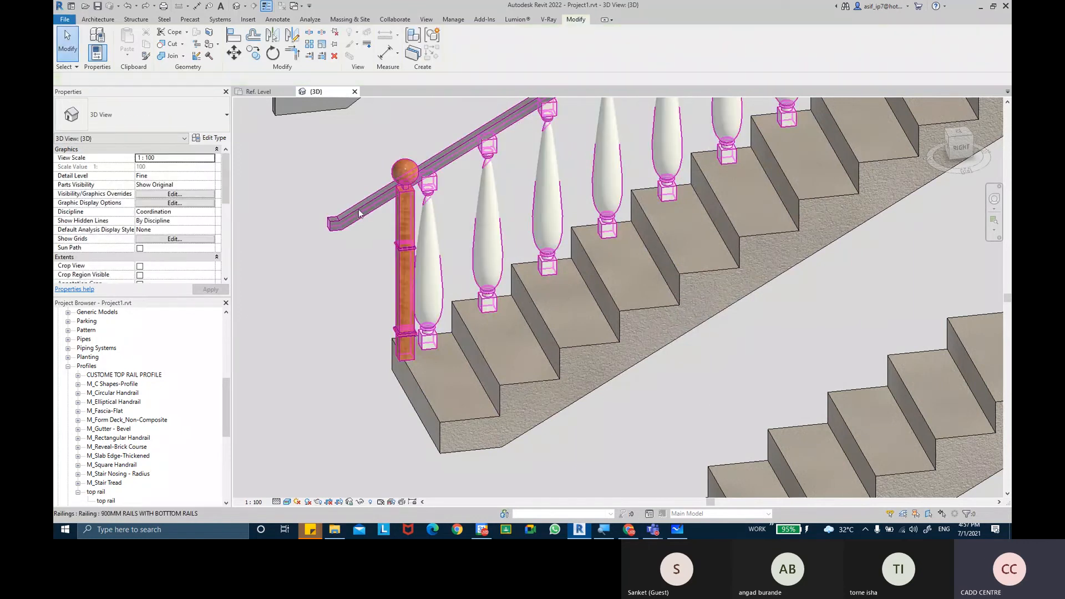
{"action": "double_click", "coordinate": [409, 232]}
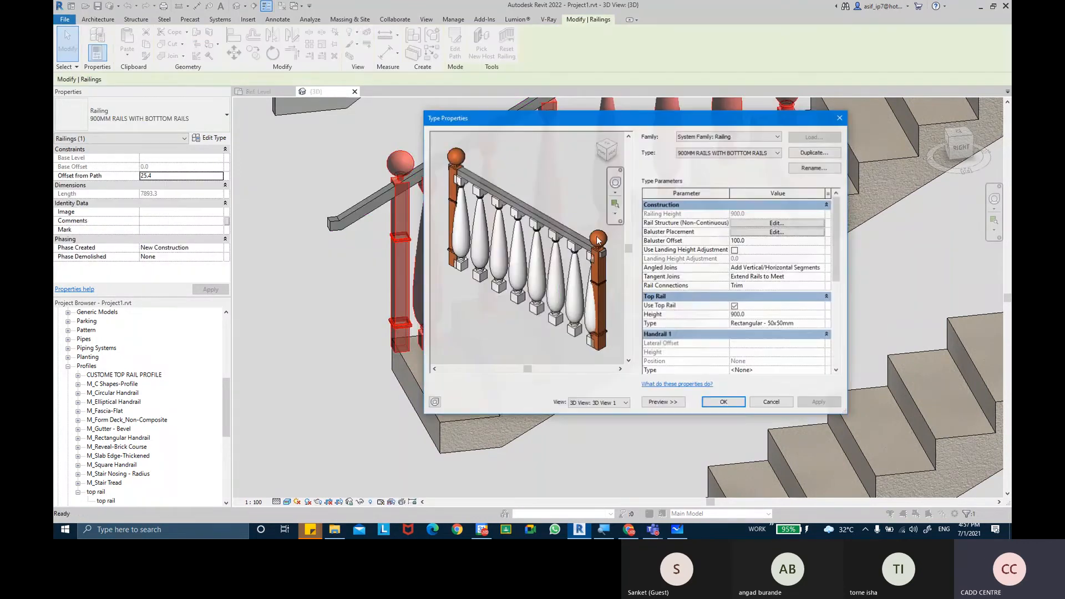
Set the start post's Space to 50 and the end post's Space to -50, then accept the baluster placement and railing type
{"action": "left_click", "coordinate": [779, 234]}
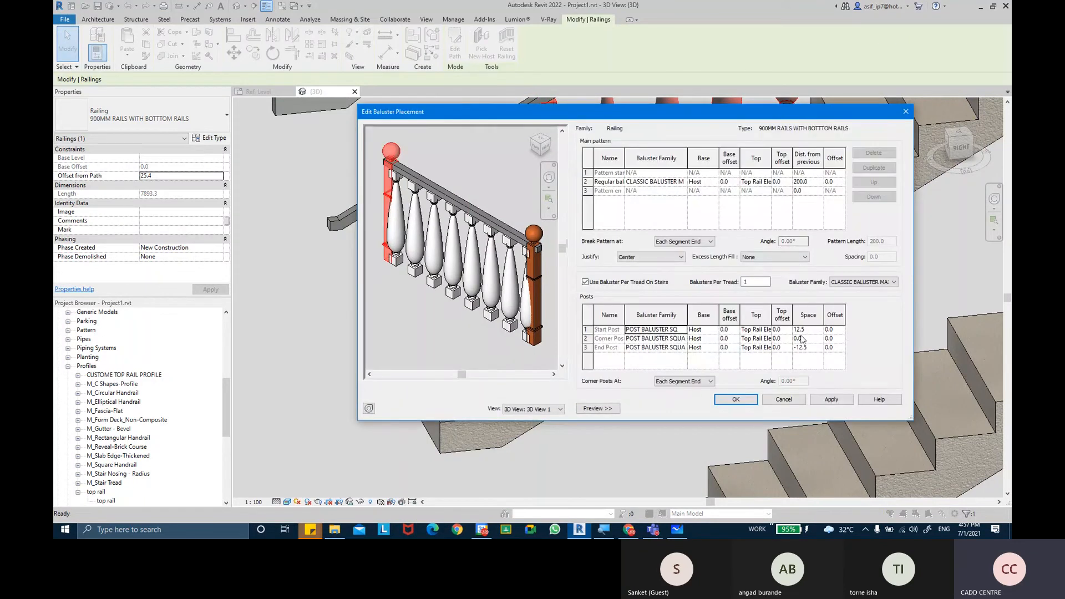
{"action": "left_click", "coordinate": [815, 330]}
{"action": "left_click", "coordinate": [587, 329]}
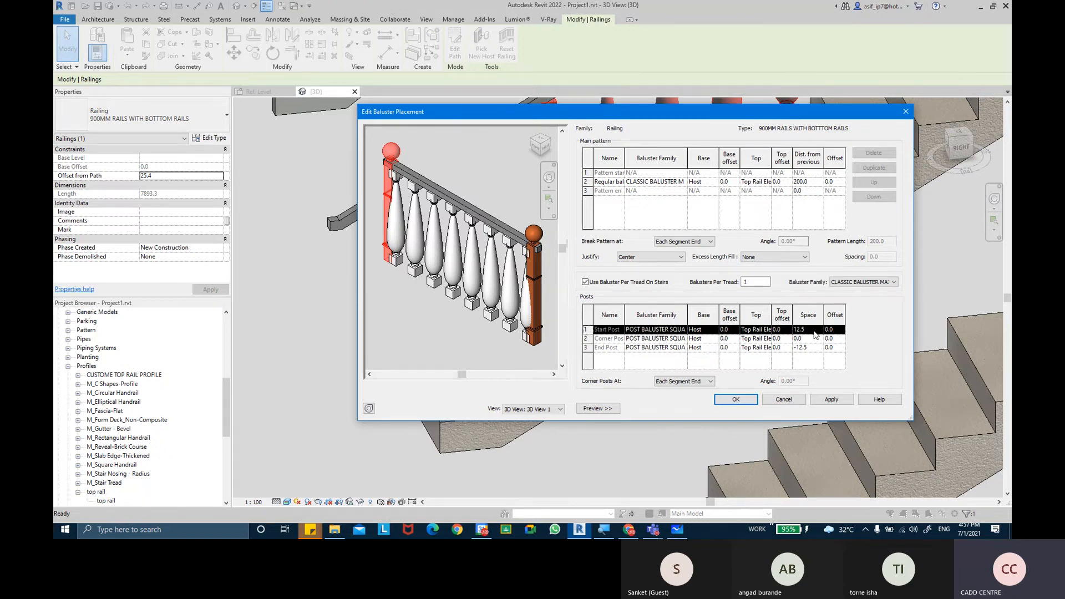
{"action": "key", "text": "Return"}
{"action": "left_click", "coordinate": [784, 232]}
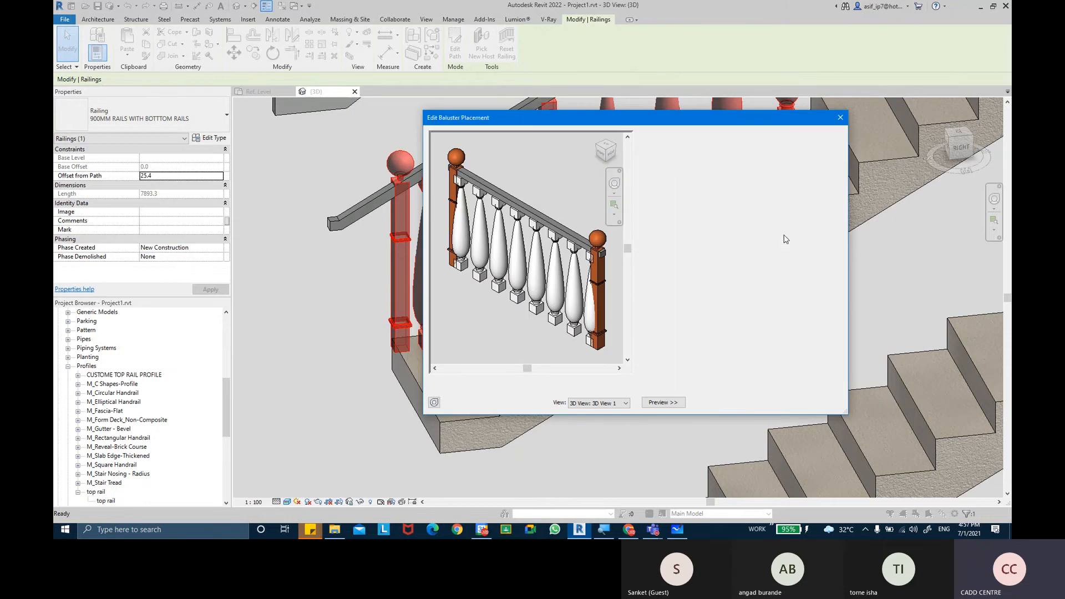
{"action": "left_click", "coordinate": [809, 329]}
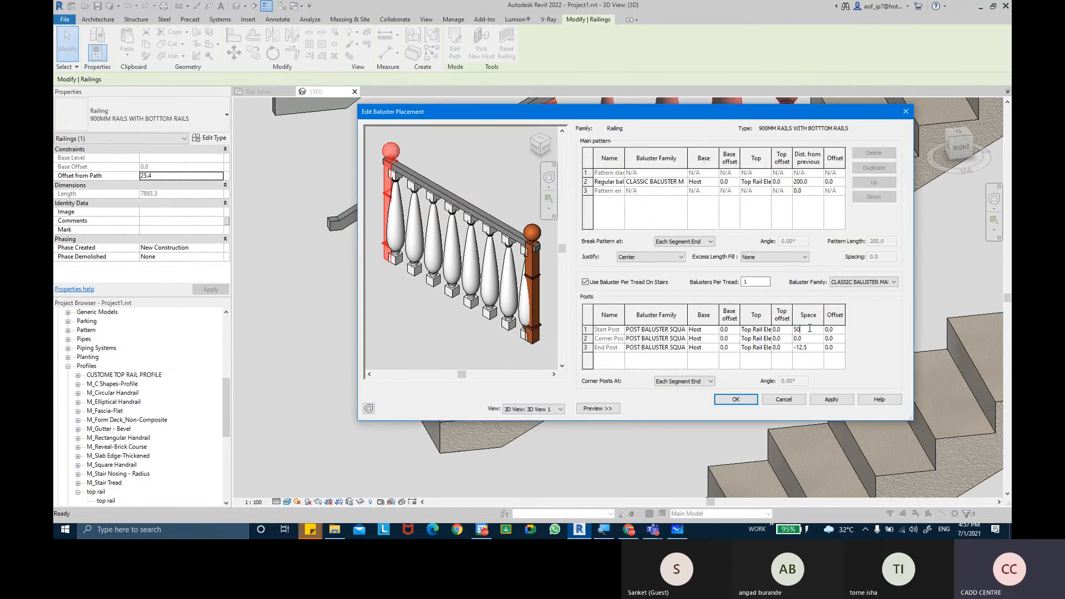
{"action": "left_click", "coordinate": [813, 346]}
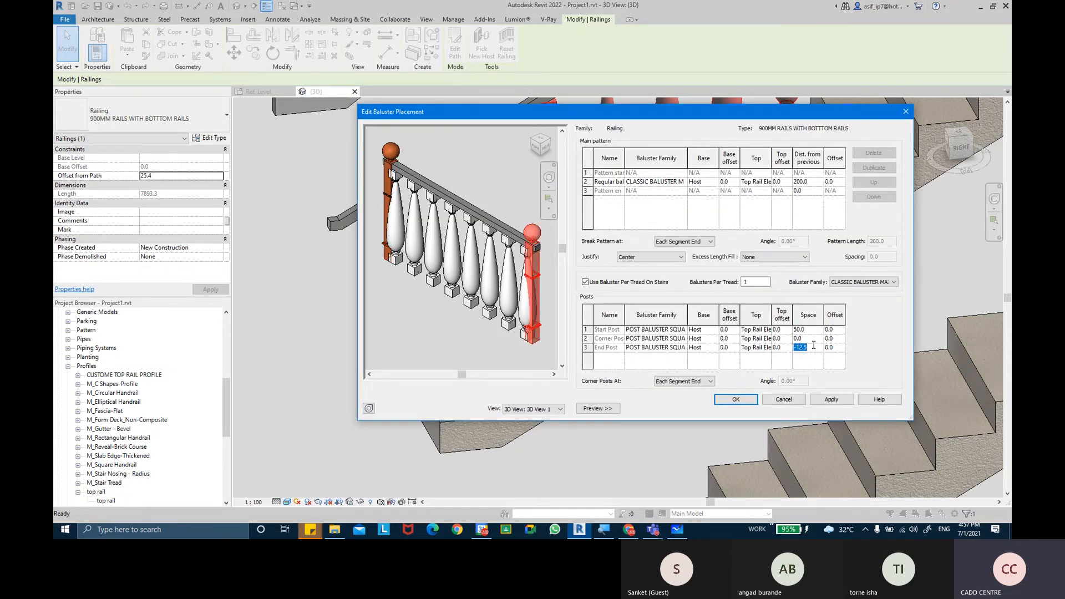
{"action": "type", "text": "-50"}
{"action": "left_click", "coordinate": [845, 400]}
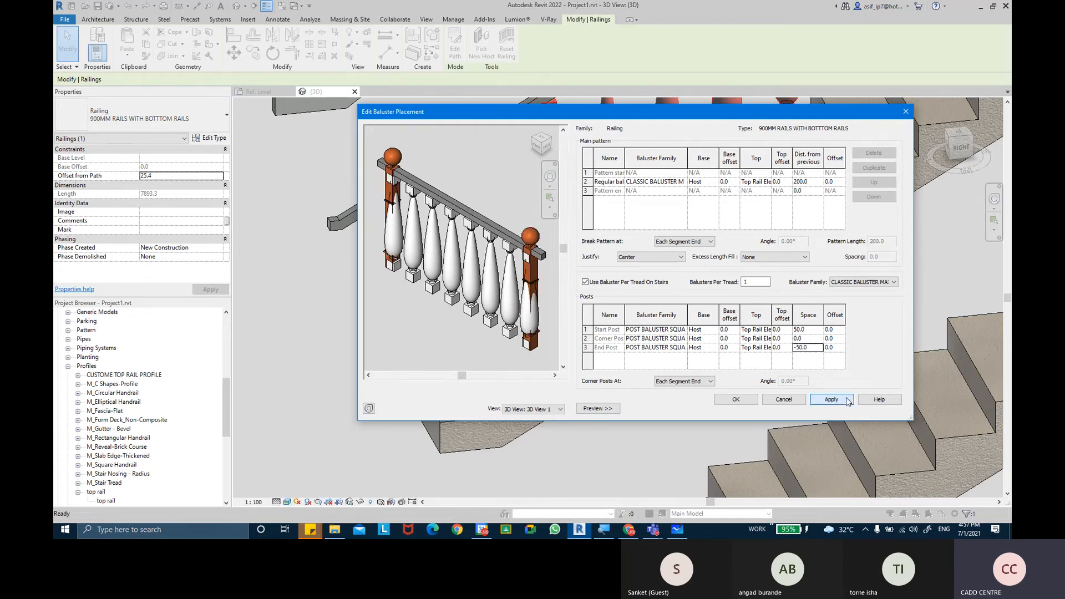
{"action": "left_click", "coordinate": [752, 401]}
{"action": "left_click", "coordinate": [723, 401]}
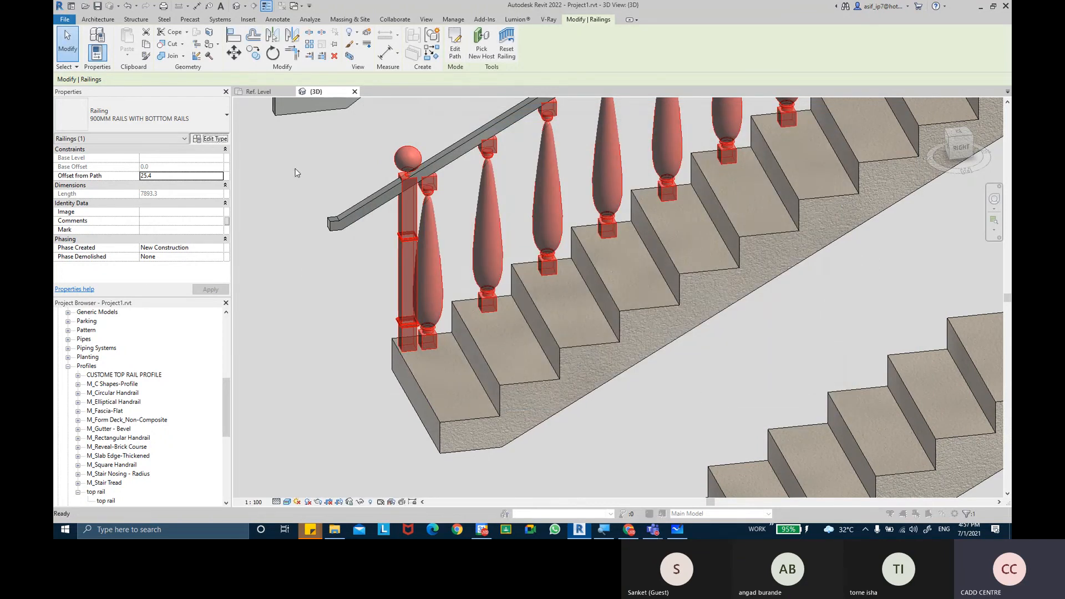
Set the start post's Space to -50 and the end post's Space to 50, then accept the baluster placement and railing type
{"action": "left_click", "coordinate": [208, 138]}
{"action": "left_click", "coordinate": [776, 232]}
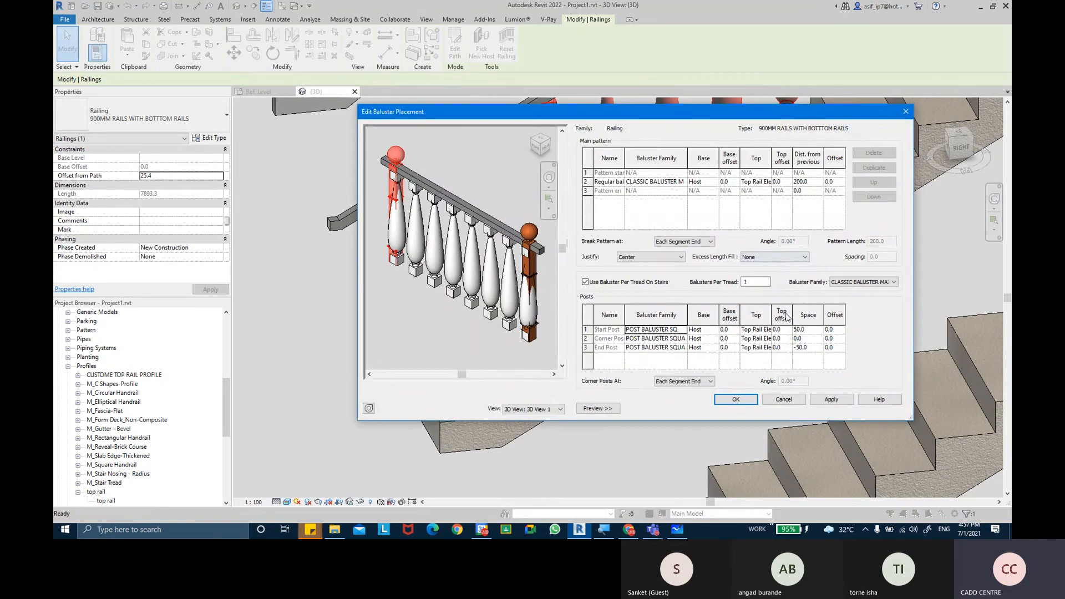
{"action": "left_click", "coordinate": [807, 329]}
{"action": "type", "text": "-"}
{"action": "left_click", "coordinate": [817, 346]}
{"action": "type", "text": "50"}
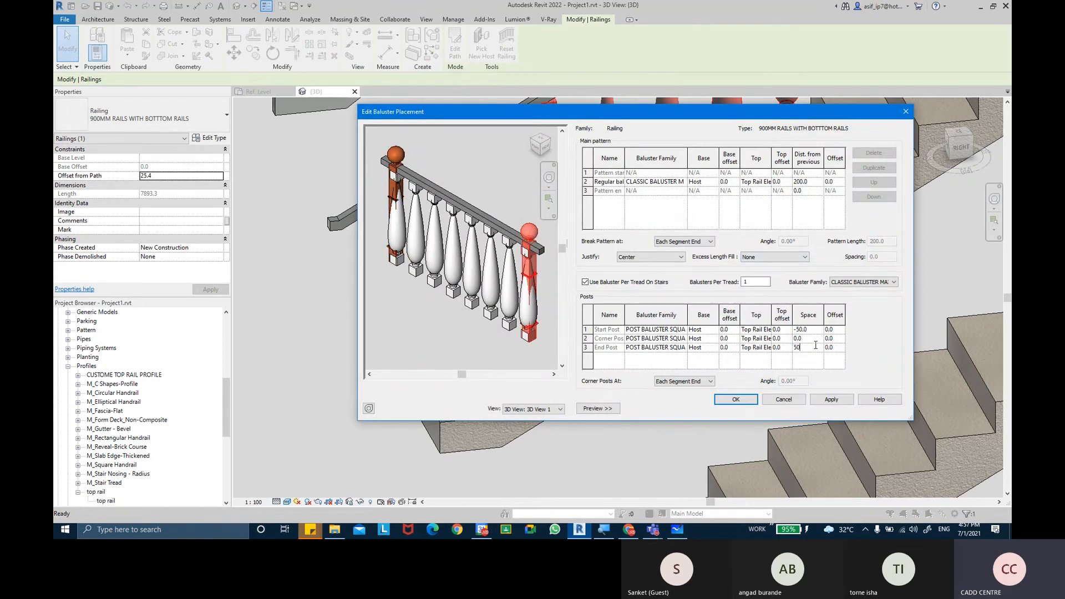
{"action": "left_click", "coordinate": [832, 399]}
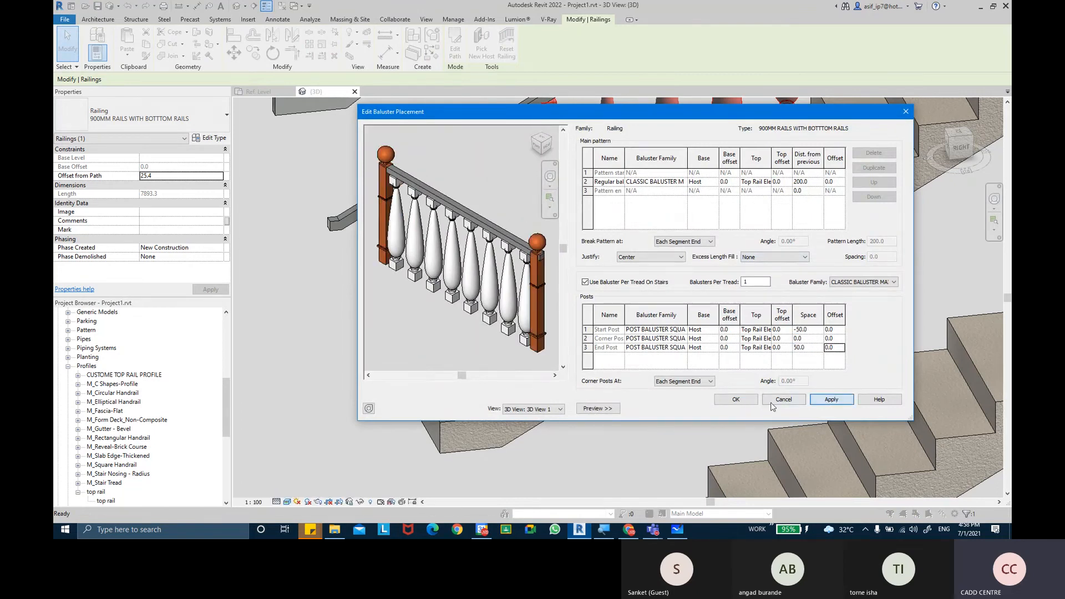
{"action": "left_click", "coordinate": [736, 399]}
{"action": "left_click", "coordinate": [818, 402]}
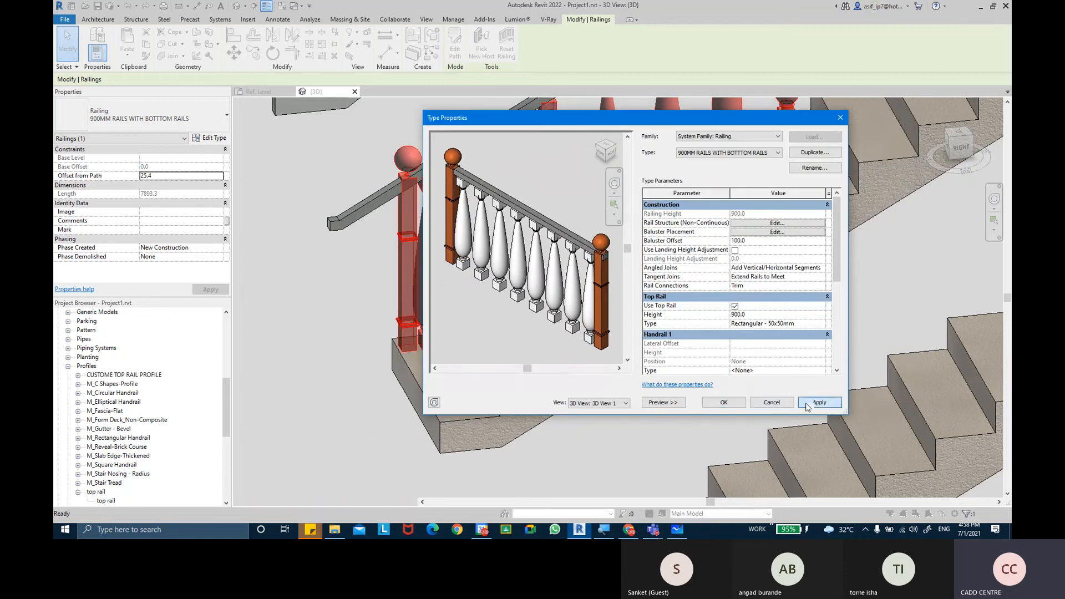
{"action": "left_click", "coordinate": [724, 402]}
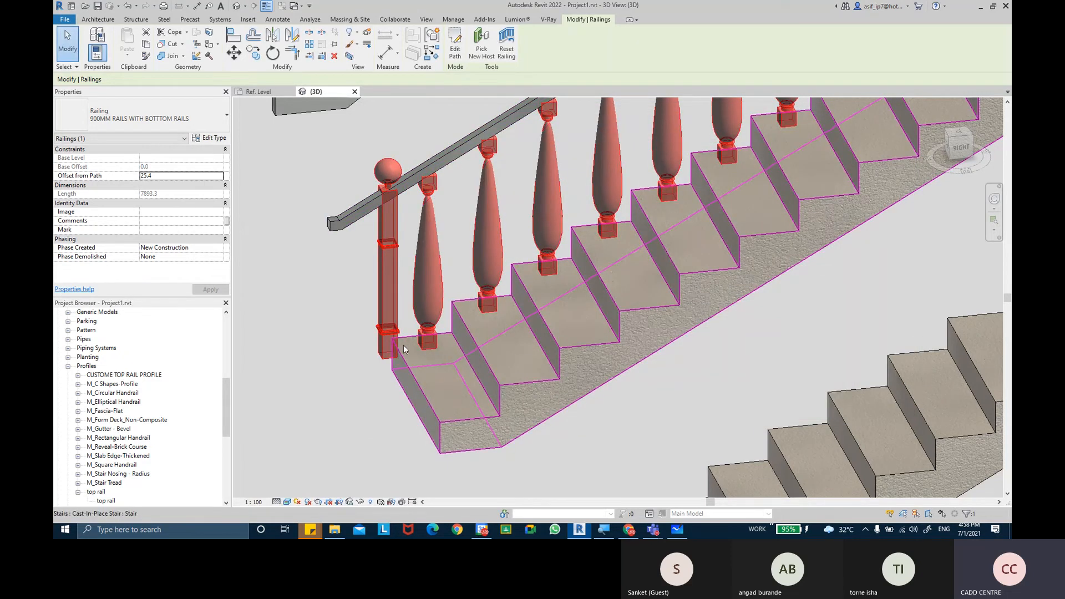
Examine the start and end posts of the stair railing at the lower and upper ends of the flight
{"action": "middle_click_drag", "start_coordinate": [480, 332], "coordinate": [549, 313]}
{"action": "scroll", "coordinate": [463, 332], "scroll_direction": "down", "scroll_amount": 2}
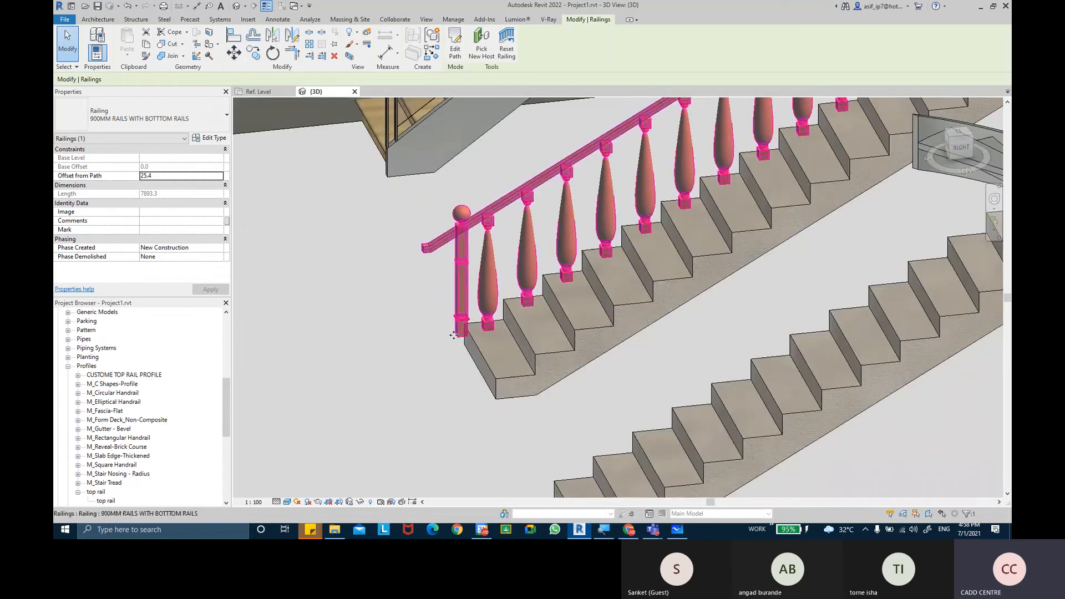
{"action": "middle_click_drag", "start_coordinate": [603, 252], "coordinate": [491, 271]}
{"action": "mouse_move", "coordinate": [713, 238]}
{"action": "middle_mouse_down"}
{"action": "mouse_move", "coordinate": [630, 249]}
{"action": "mouse_move", "coordinate": [546, 302]}
{"action": "middle_mouse_up"}
{"action": "scroll", "coordinate": [546, 301], "scroll_direction": "down", "scroll_amount": 1}
{"action": "middle_click_drag", "start_coordinate": [638, 249], "coordinate": [380, 433]}
{"action": "mouse_move", "coordinate": [755, 184]}
{"action": "middle_mouse_down"}
{"action": "mouse_move", "coordinate": [730, 226]}
{"action": "mouse_move", "coordinate": [763, 174]}
{"action": "mouse_move", "coordinate": [734, 167]}
{"action": "middle_mouse_up"}
{"action": "scroll", "coordinate": [760, 205], "scroll_direction": "down", "scroll_amount": 1}
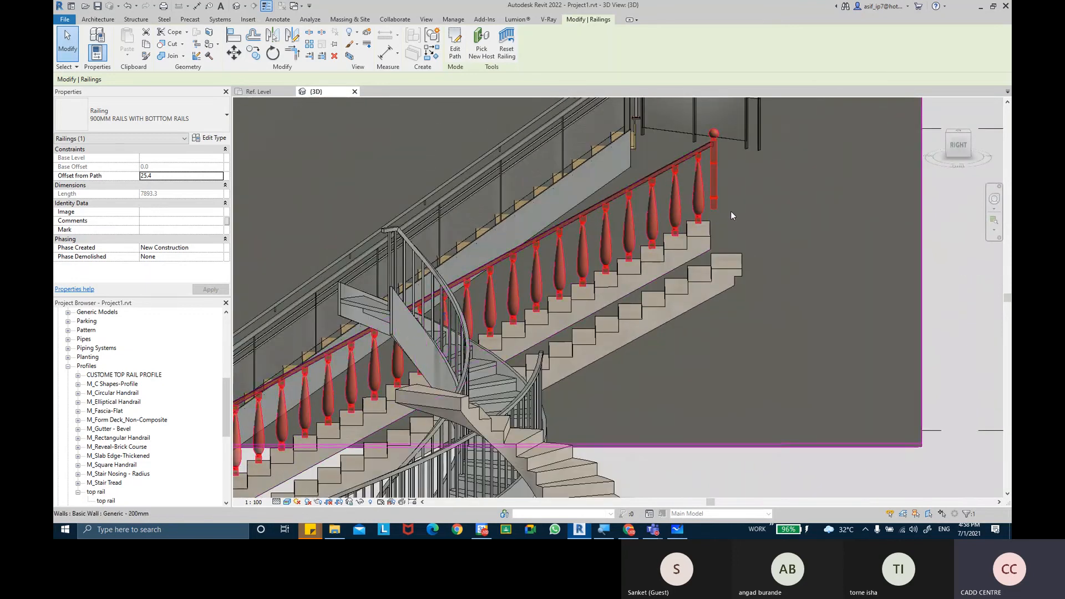
{"action": "middle_click_drag", "start_coordinate": [648, 219], "coordinate": [673, 280], "text": "shift"}
{"action": "scroll", "coordinate": [377, 383], "scroll_direction": "up", "scroll_amount": 1}
{"action": "middle_click_drag", "start_coordinate": [377, 382], "coordinate": [508, 263]}
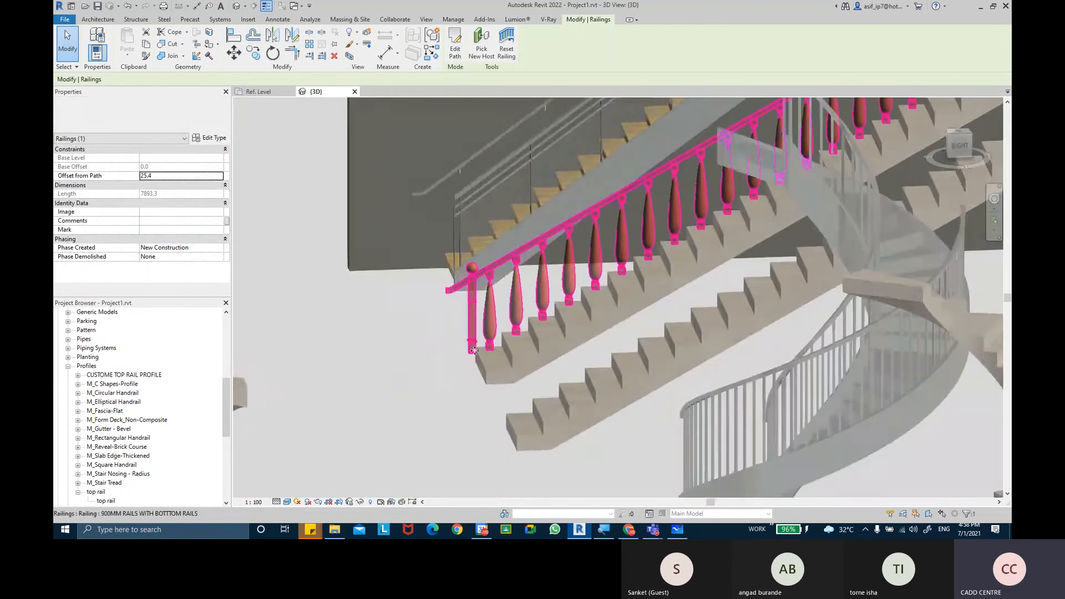
{"action": "scroll", "coordinate": [463, 355], "scroll_direction": "up", "scroll_amount": 2}
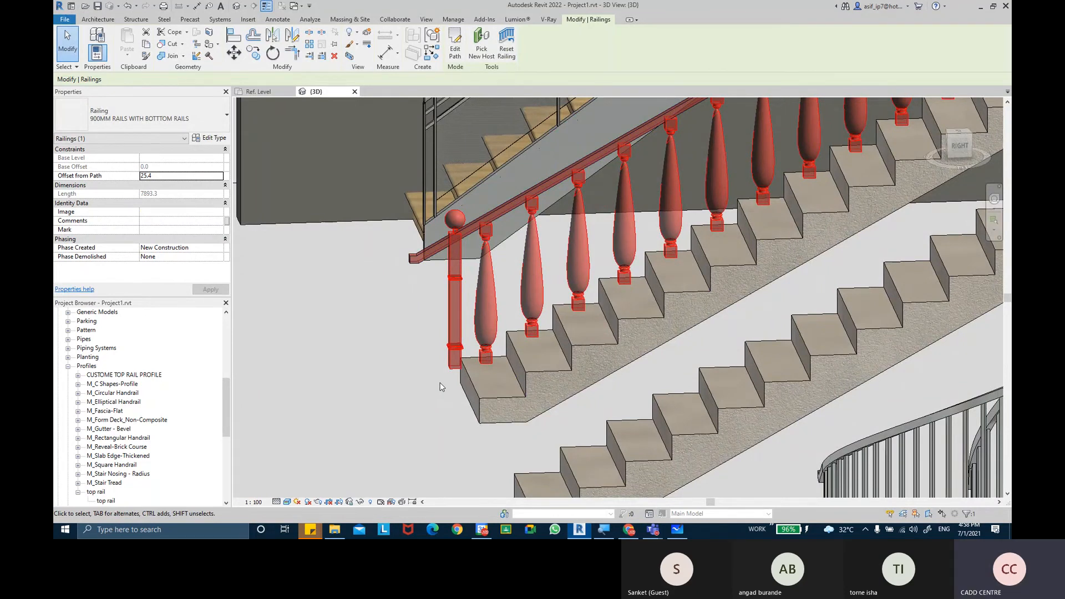
Deselect the stair railing and switch the 3D view to a visual style with flat, untextured colours
{"action": "left_click", "coordinate": [368, 446]}
{"action": "middle_click_drag", "start_coordinate": [367, 446], "coordinate": [453, 334], "text": "shift"}
{"action": "left_click", "coordinate": [473, 315]}
{"action": "left_click", "coordinate": [401, 334]}
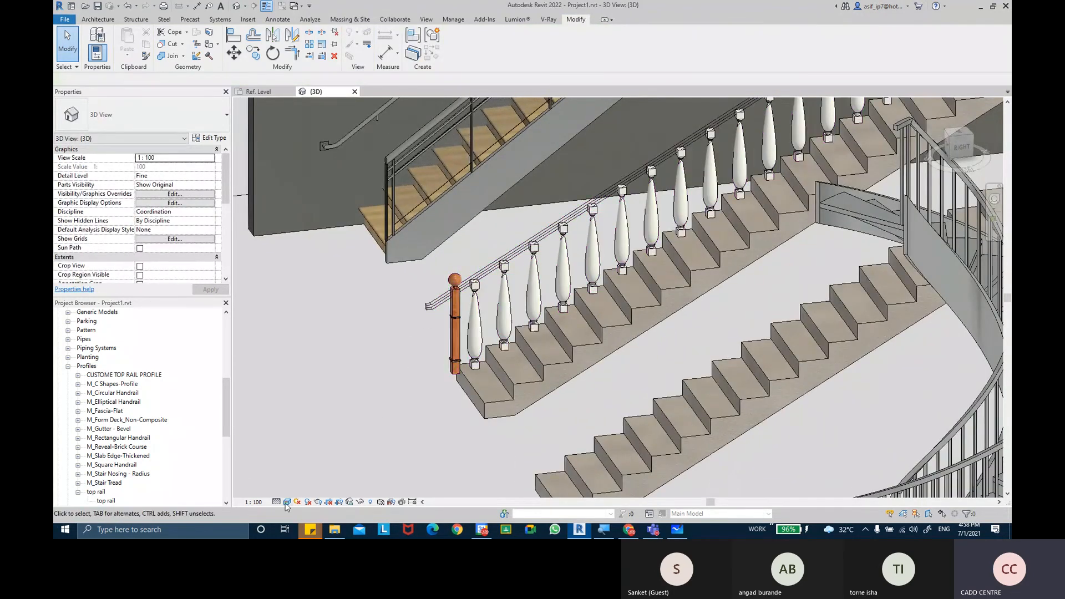
{"action": "scroll", "coordinate": [505, 302], "scroll_direction": "up", "scroll_amount": 3}
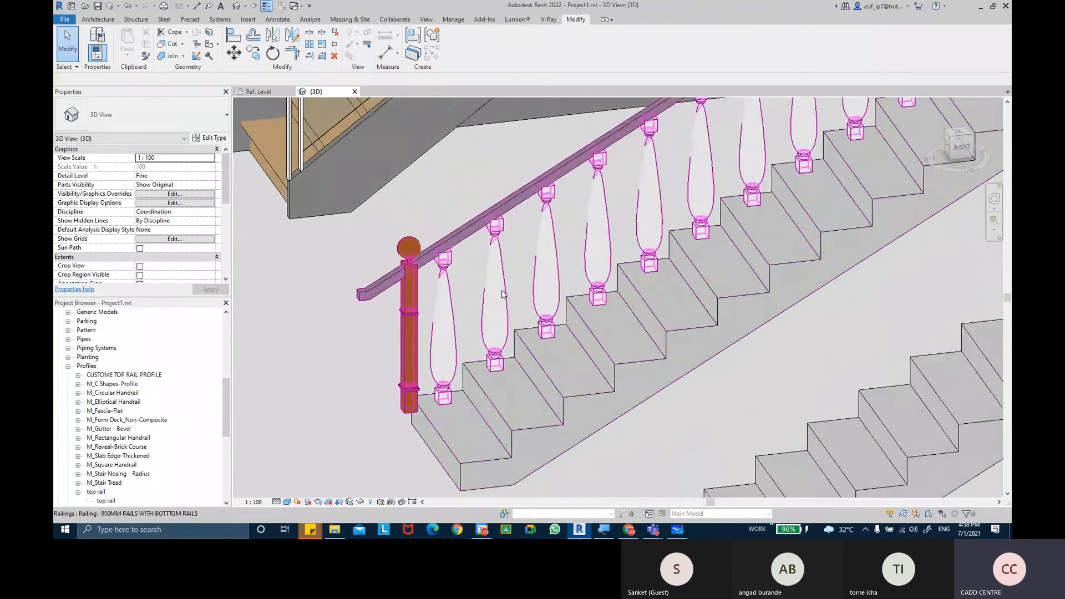
Examine the classic balusters and square posts on the stair railing and on the multi-segment railing
{"action": "left_click", "coordinate": [502, 294]}
{"action": "middle_click_drag", "start_coordinate": [503, 294], "coordinate": [530, 290]}
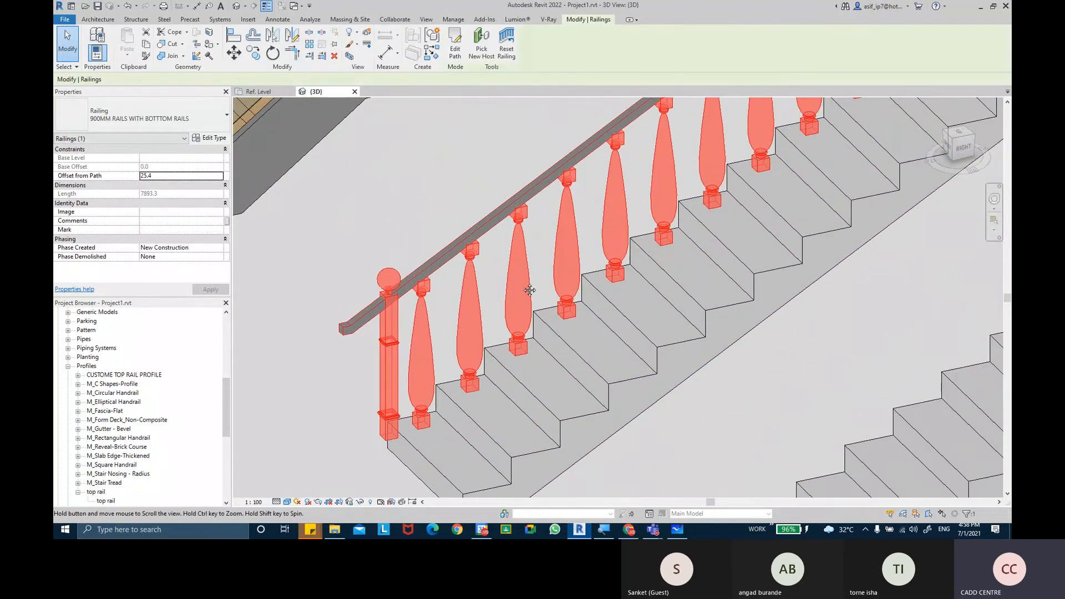
{"action": "scroll", "coordinate": [530, 290], "scroll_direction": "down", "scroll_amount": 8}
{"action": "scroll", "coordinate": [680, 314], "scroll_direction": "up", "scroll_amount": 6}
{"action": "middle_click_drag", "start_coordinate": [680, 313], "coordinate": [700, 321], "text": "shift"}
{"action": "key", "text": "Escape"}
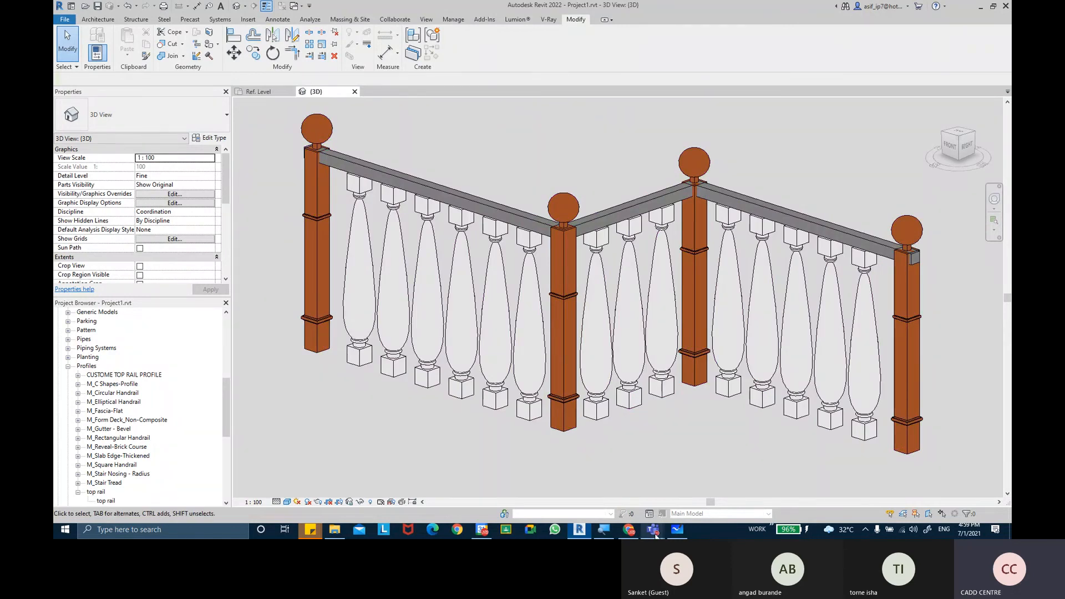
Check the Microsoft Teams meeting, return to Revit and open the recent family GLASS PANEL BALUSTER
{"action": "mouse_move", "coordinate": [653, 529]}
{"action": "left_click", "coordinate": [677, 485]}
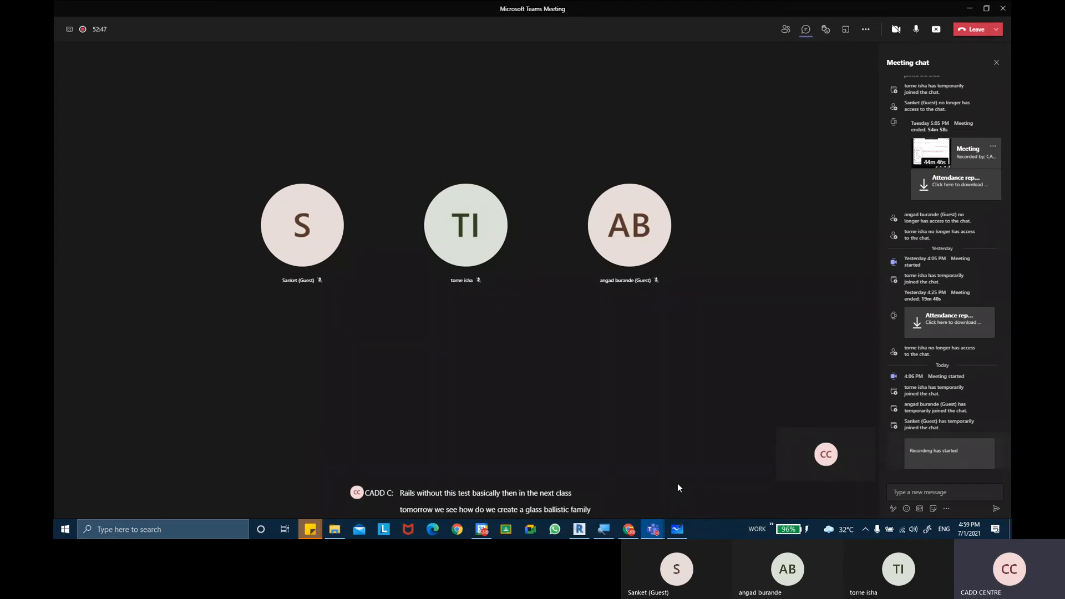
{"action": "left_click", "coordinate": [583, 531]}
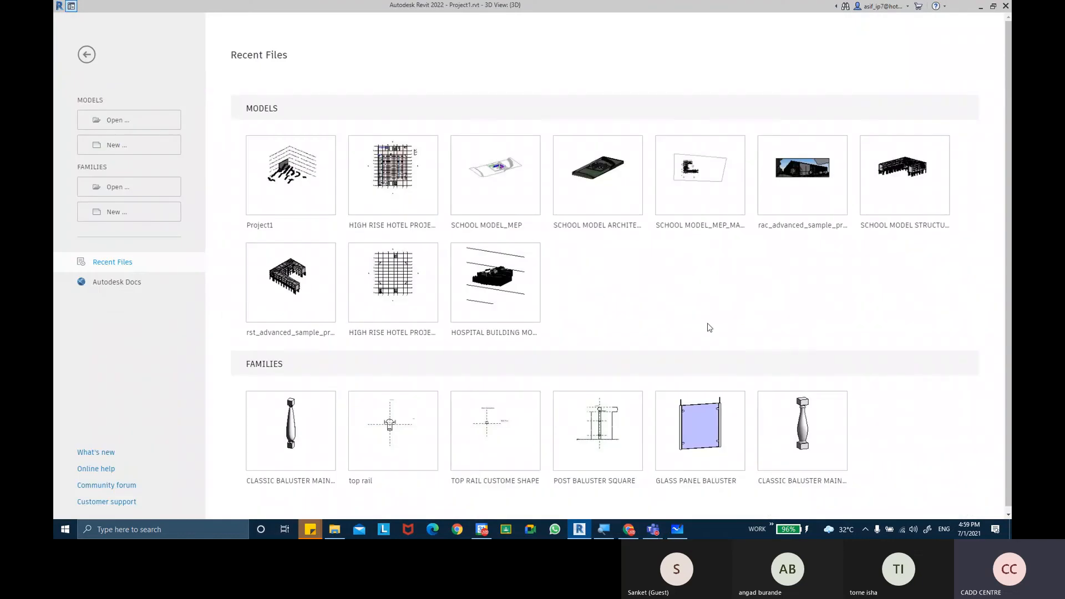
{"action": "left_click", "coordinate": [708, 438]}
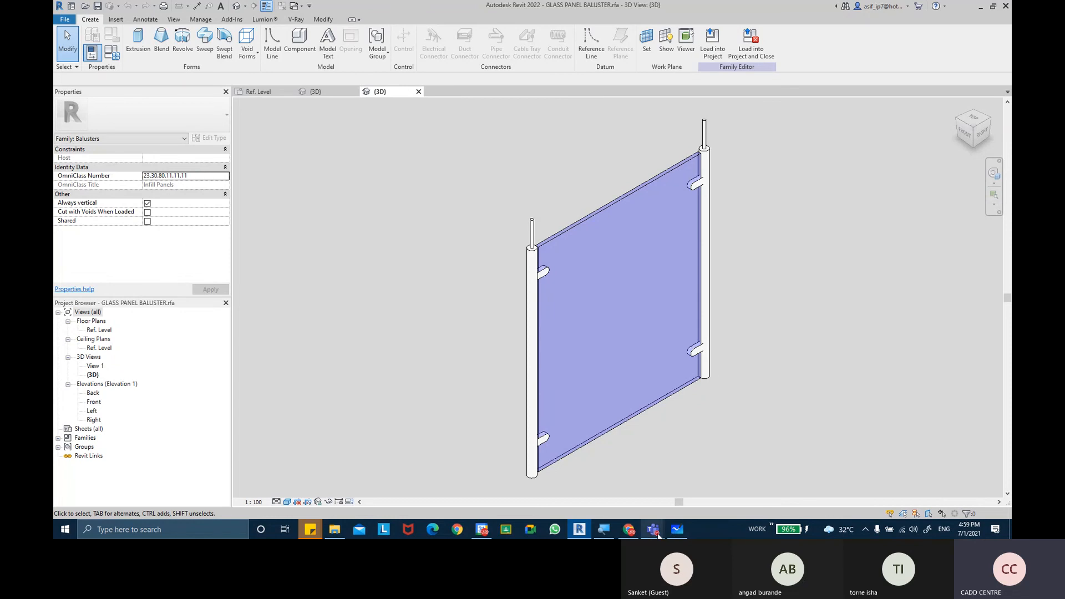
Switch to the Microsoft Teams meeting and stop sharing the screen
{"action": "mouse_move", "coordinate": [658, 535]}
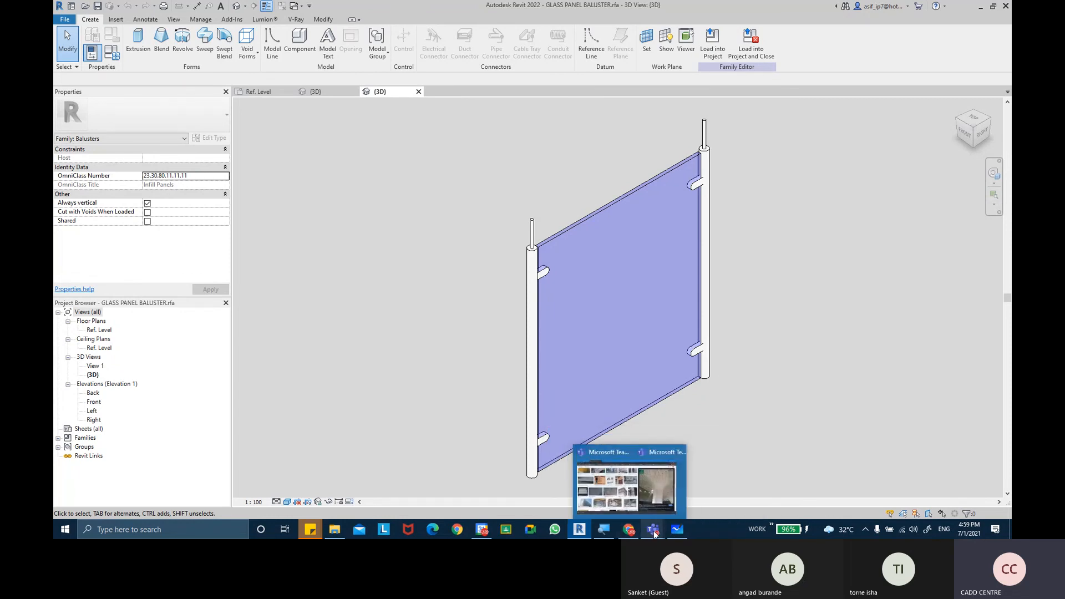
{"action": "left_click", "coordinate": [667, 483]}
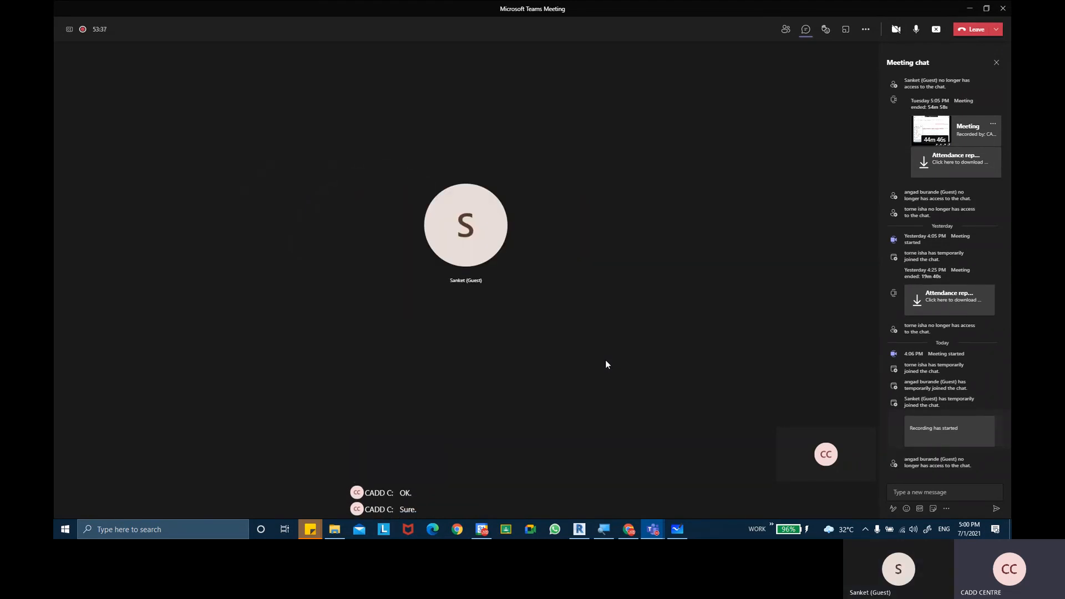
{"action": "left_click", "coordinate": [937, 31]}
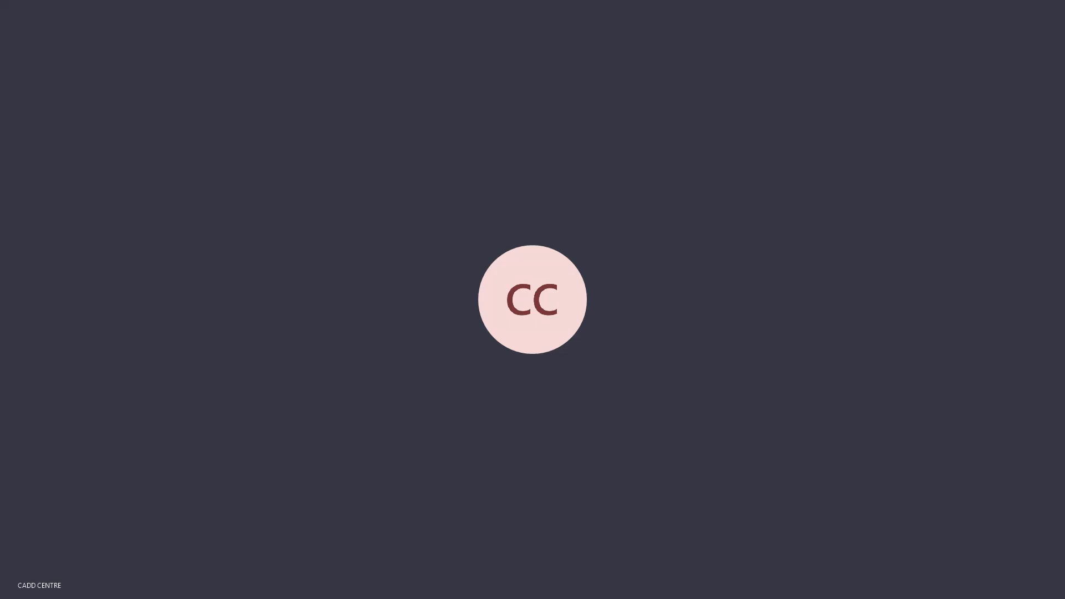